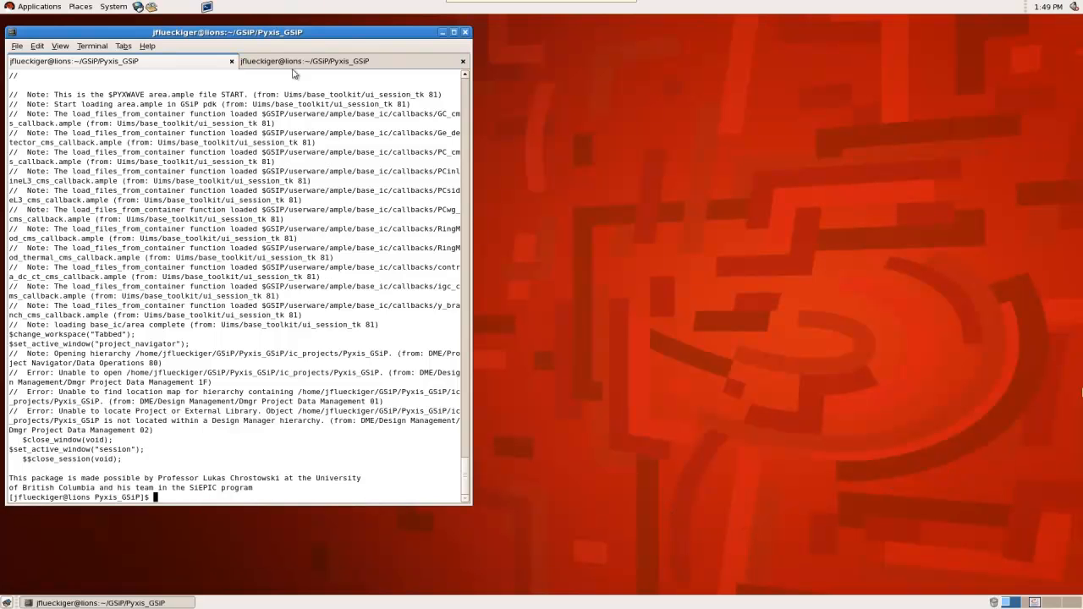
Launch Pyxis Project Manager by rerunning the previous terminal command, and reposition its Project Navigator window
{"action": "left_click_drag", "start_coordinate": [304, 34], "coordinate": [335, 38]}
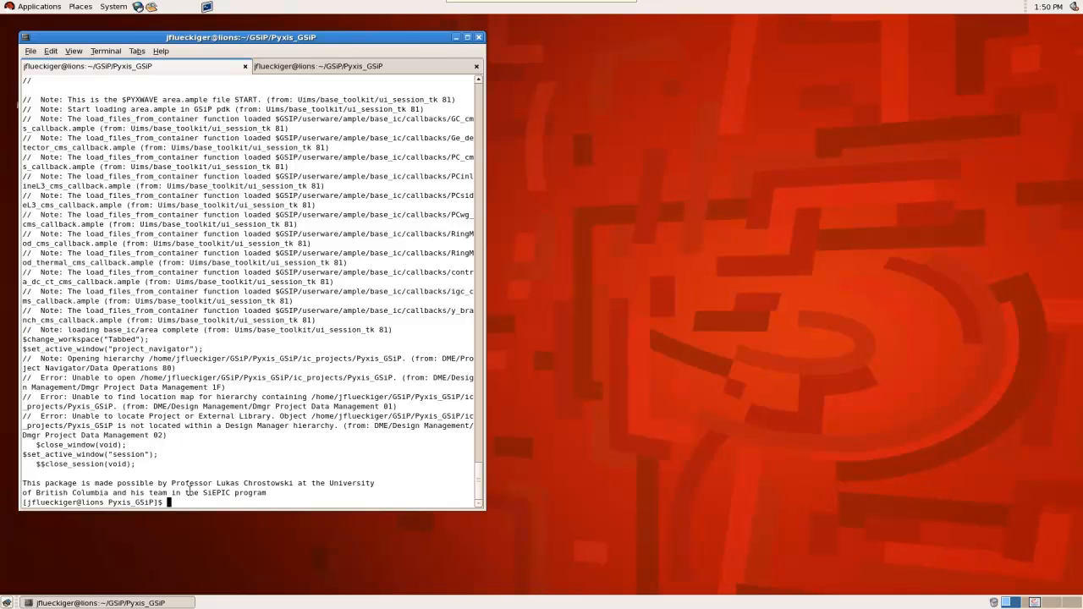
{"action": "key", "text": "Up"}
{"action": "key", "text": "Return"}
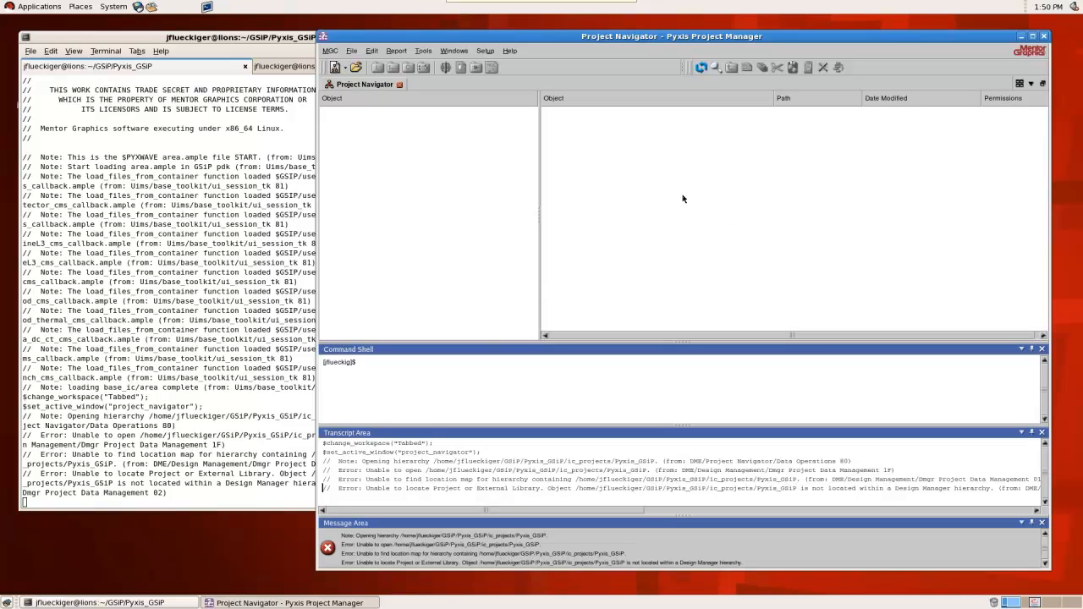
{"action": "left_click_drag", "start_coordinate": [653, 32], "coordinate": [354, 32]}
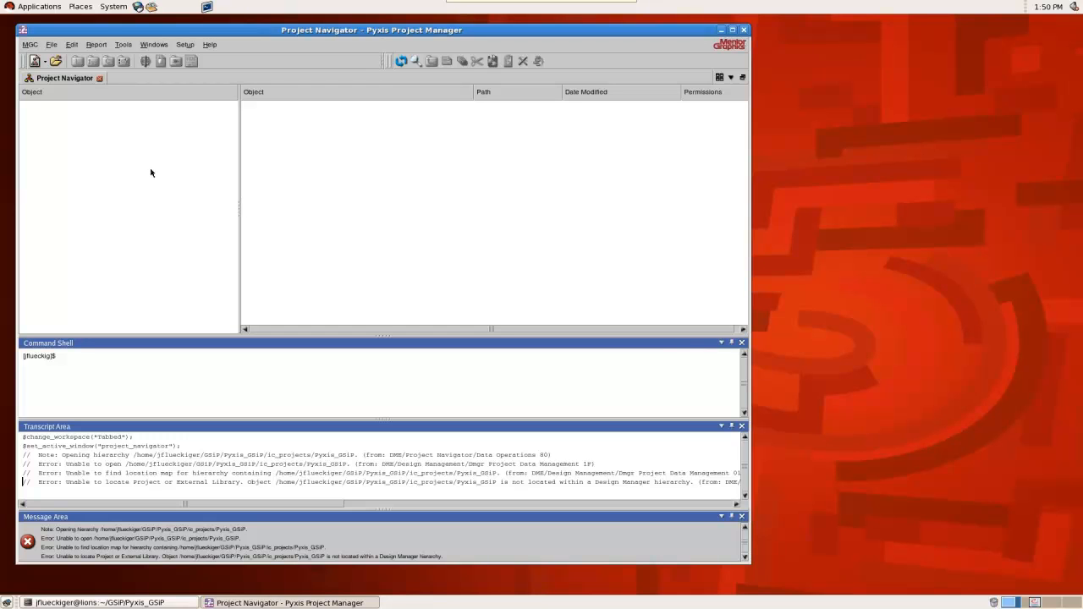
Open the webinar_pic project from the ic_projects folder
{"action": "left_click", "coordinate": [56, 62]}
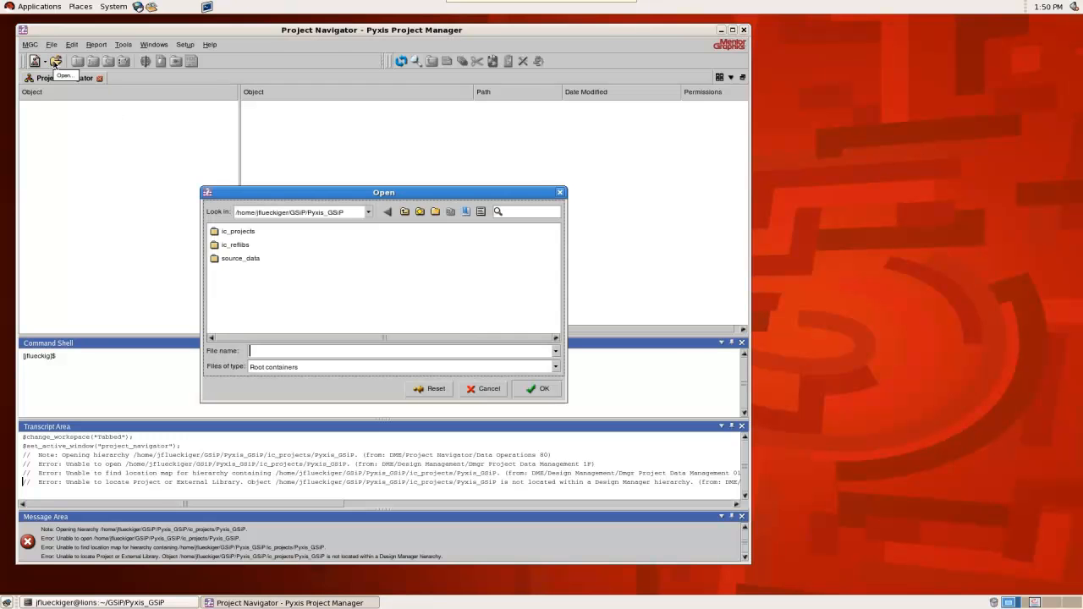
{"action": "double_click", "coordinate": [241, 232]}
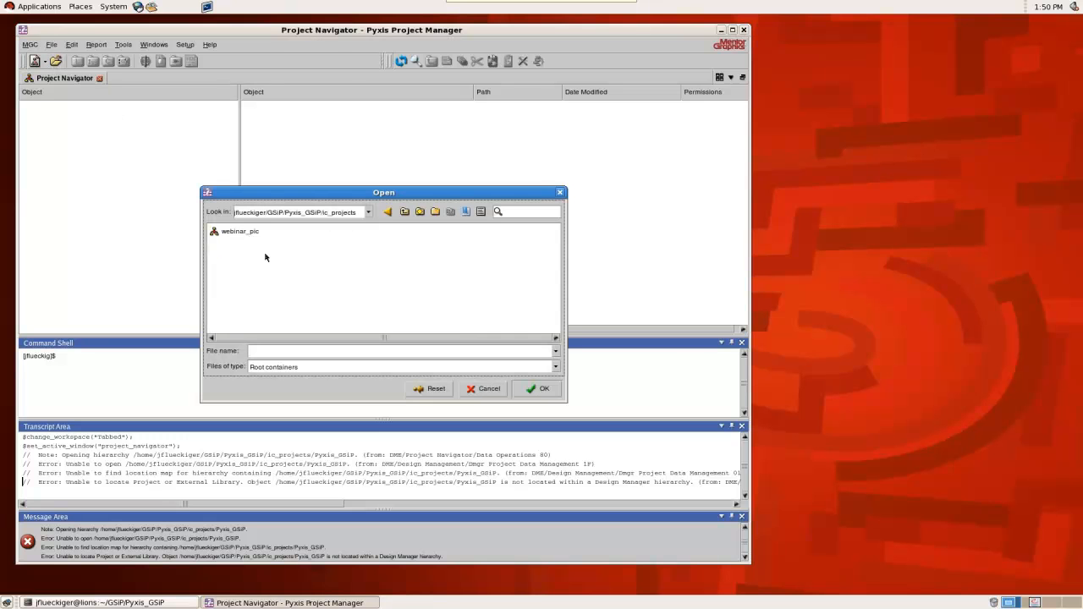
{"action": "double_click", "coordinate": [244, 236]}
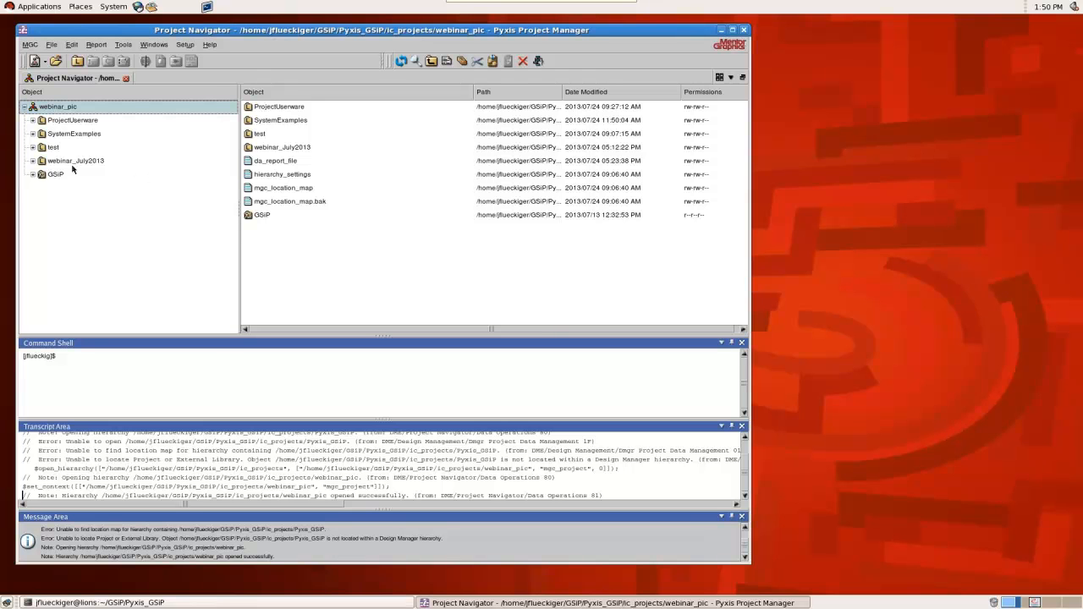
Look through the contents of the project's ProjectUserware, SystemExamples, test and webinar_July2013 libraries
{"action": "left_click", "coordinate": [65, 121]}
{"action": "left_click", "coordinate": [59, 135]}
{"action": "left_click", "coordinate": [55, 149]}
{"action": "left_click", "coordinate": [61, 161]}
{"action": "left_click", "coordinate": [61, 121]}
{"action": "left_click", "coordinate": [59, 135]}
{"action": "left_click", "coordinate": [58, 161]}
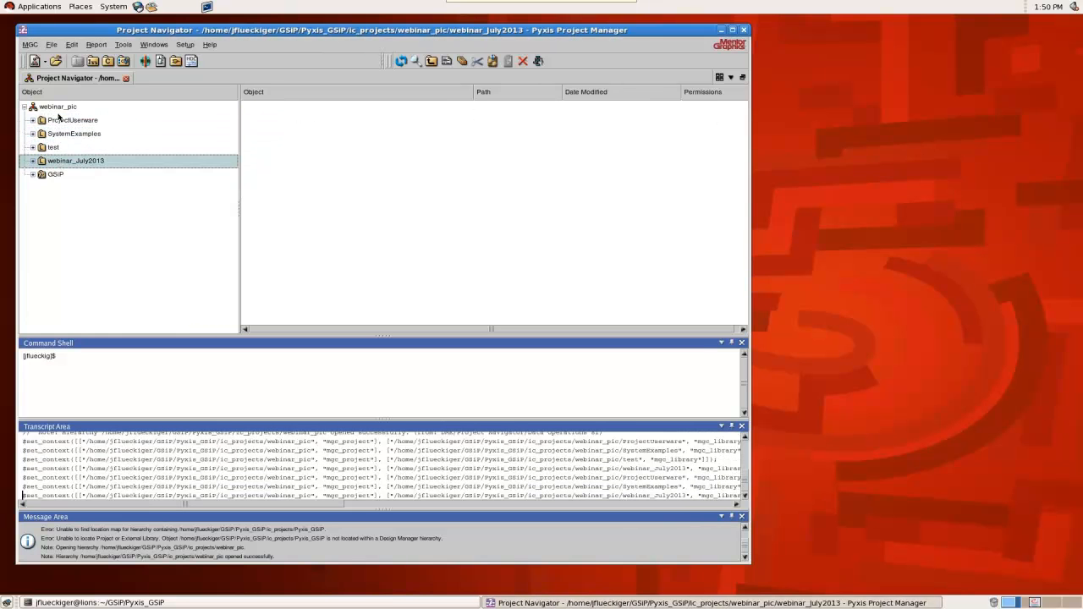
Examine the GSiP technology library, its GSiP component cells and the views of the GC_TE1550_20 cell
{"action": "left_click", "coordinate": [56, 176]}
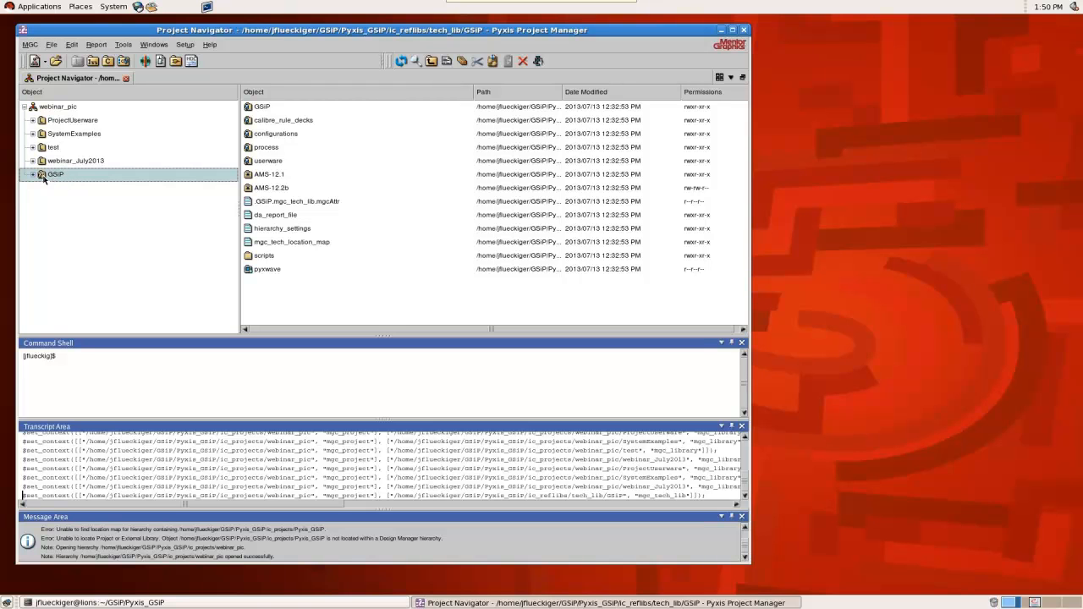
{"action": "left_click", "coordinate": [33, 175]}
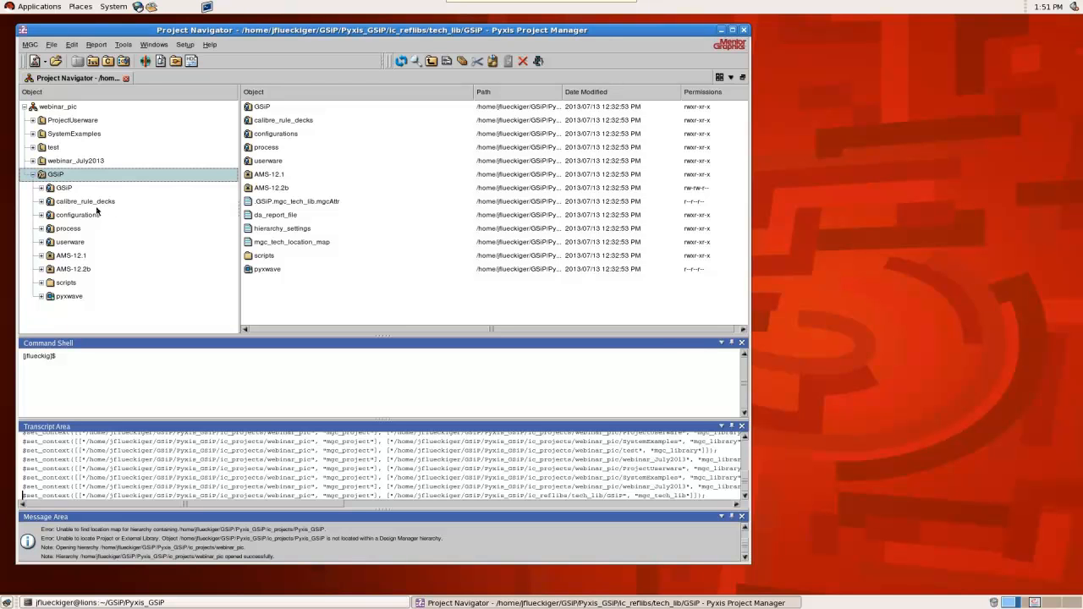
{"action": "left_click", "coordinate": [186, 44]}
{"action": "left_click", "coordinate": [73, 190]}
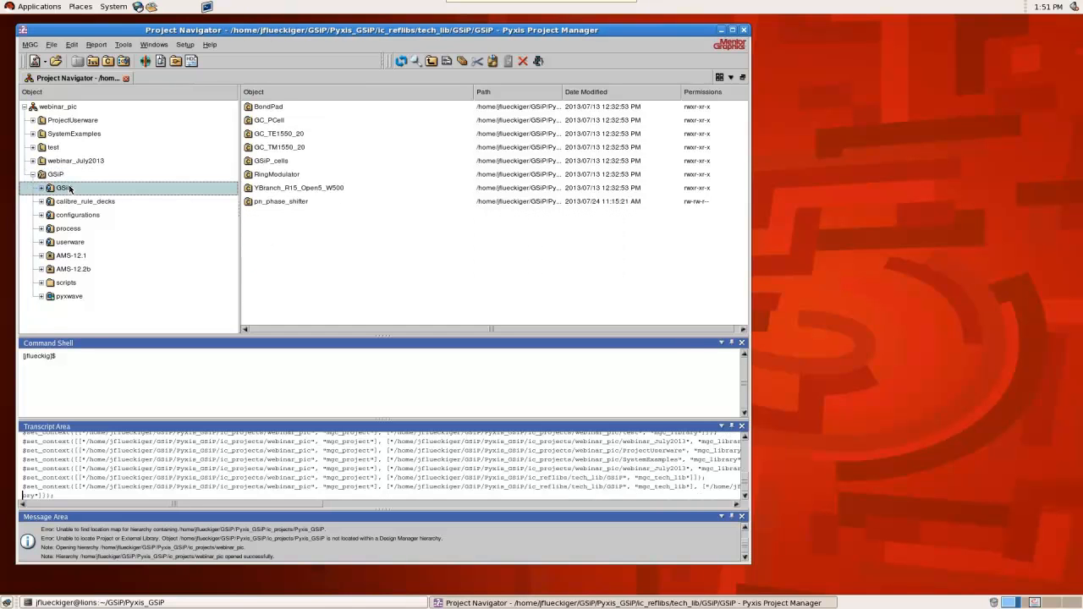
{"action": "left_click", "coordinate": [41, 188]}
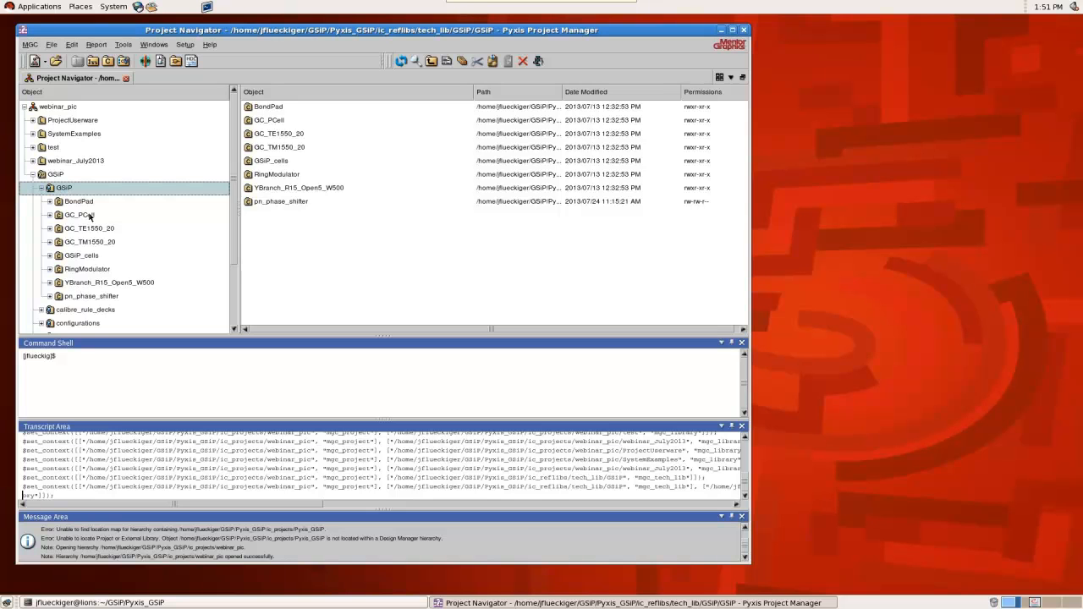
{"action": "left_click", "coordinate": [90, 228]}
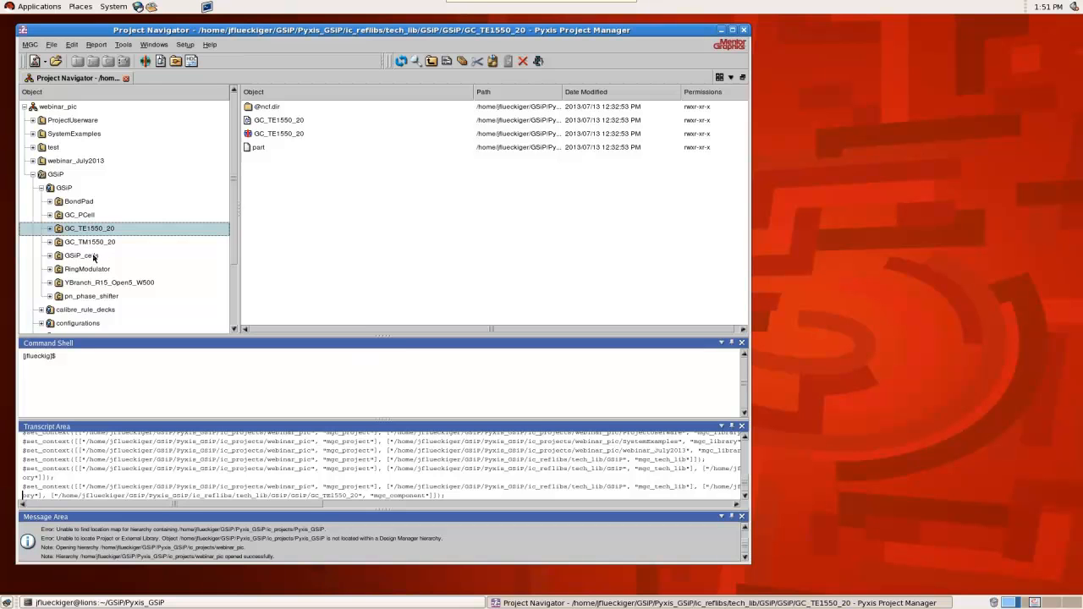
{"action": "left_click", "coordinate": [33, 176]}
Create a new cell named myMZI in the webinar_July2013 library
{"action": "left_click", "coordinate": [68, 160]}
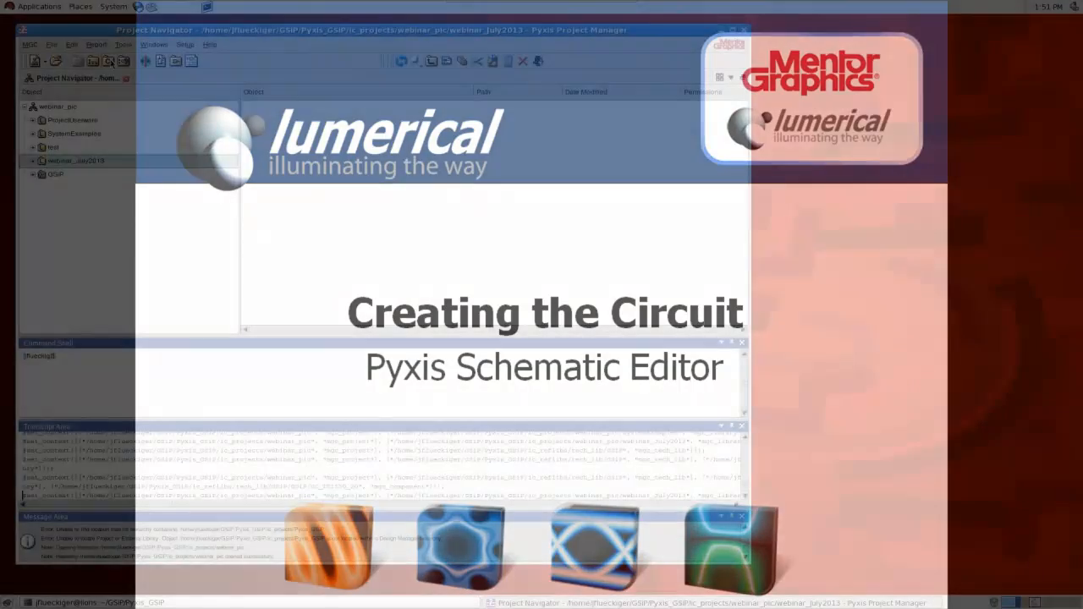
{"action": "left_click", "coordinate": [108, 61]}
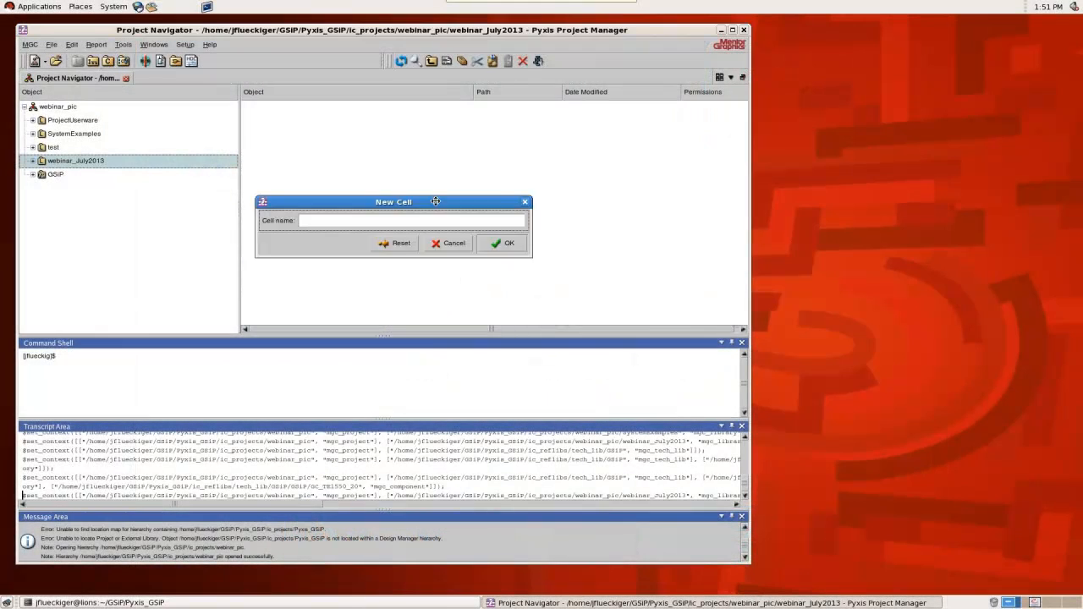
{"action": "left_click", "coordinate": [477, 205]}
{"action": "type", "text": "myMZ"}
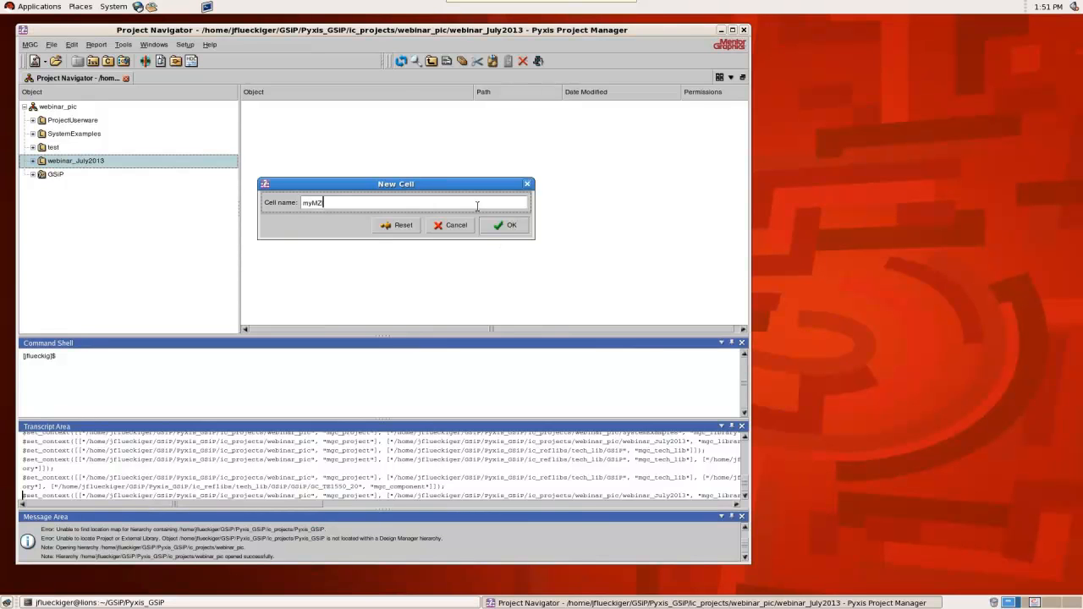
{"action": "type", "text": "I"}
{"action": "key", "text": "Return"}
Create a new schematic for the myMZI cell, keeping the default name "schematic"
{"action": "left_click", "coordinate": [33, 161]}
{"action": "left_click", "coordinate": [68, 175]}
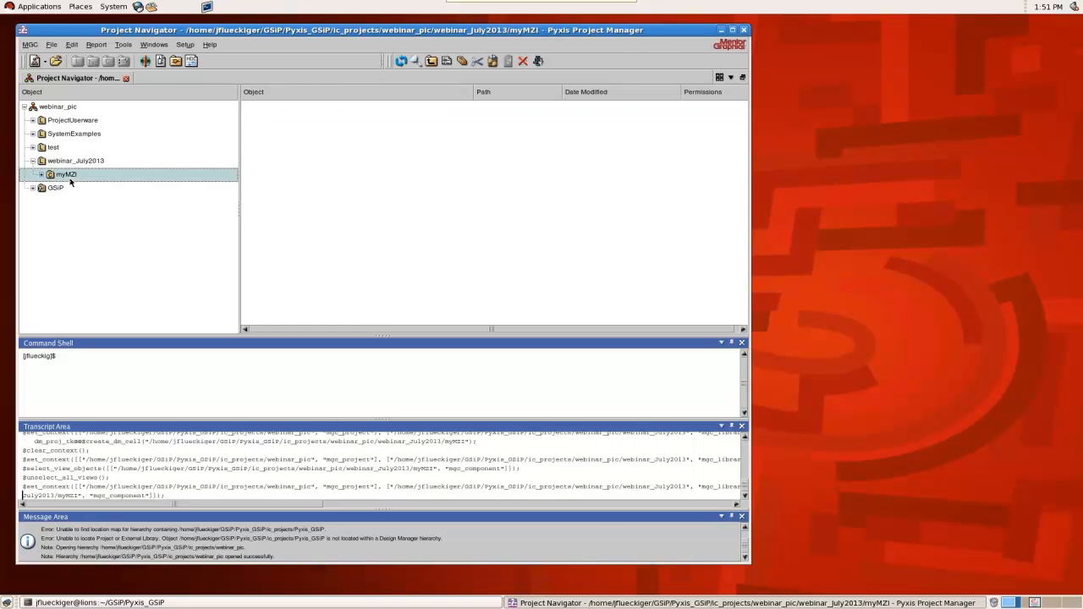
{"action": "left_click", "coordinate": [175, 60]}
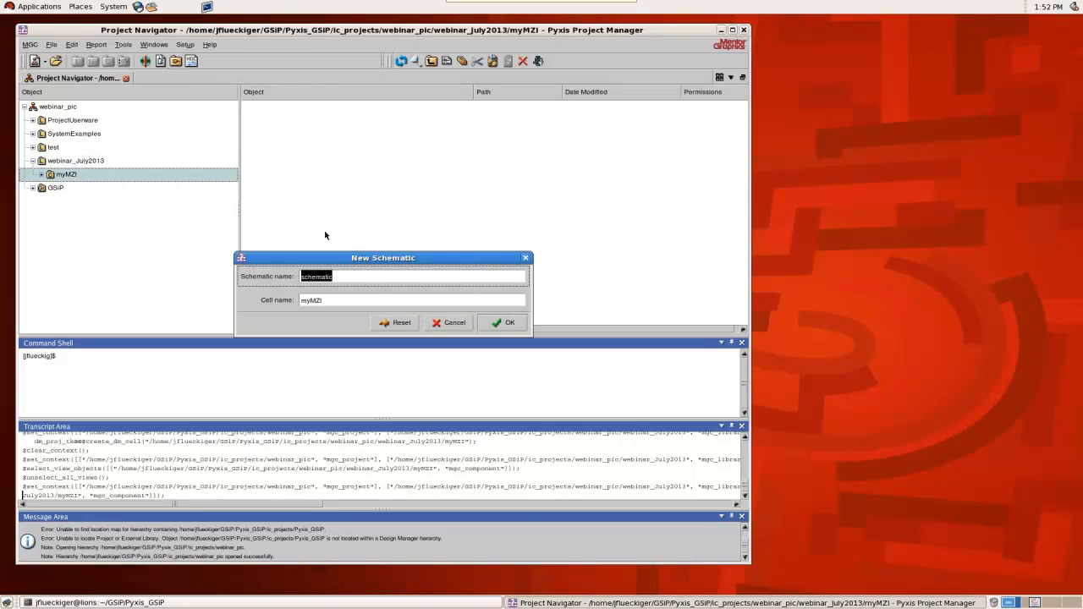
{"action": "left_click", "coordinate": [505, 322]}
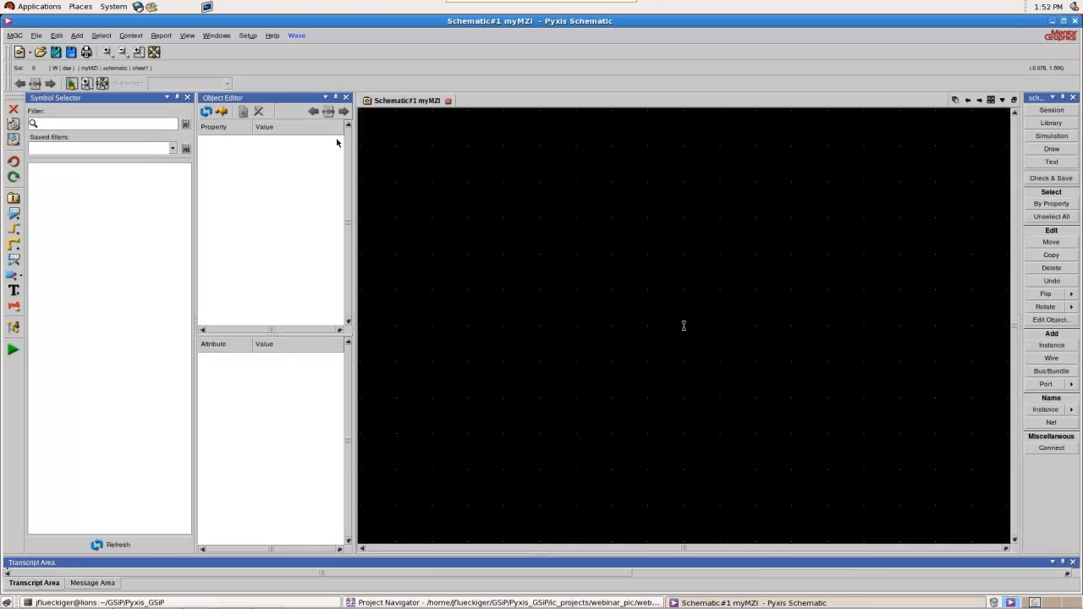
Load the available symbols into the Symbol Selector and show the photonic components at the end of the list
{"action": "scroll", "coordinate": [584, 272], "scroll_direction": "down", "scroll_amount": 1}
{"action": "scroll", "coordinate": [629, 295], "scroll_direction": "up", "scroll_amount": 1}
{"action": "left_click", "coordinate": [110, 543]}
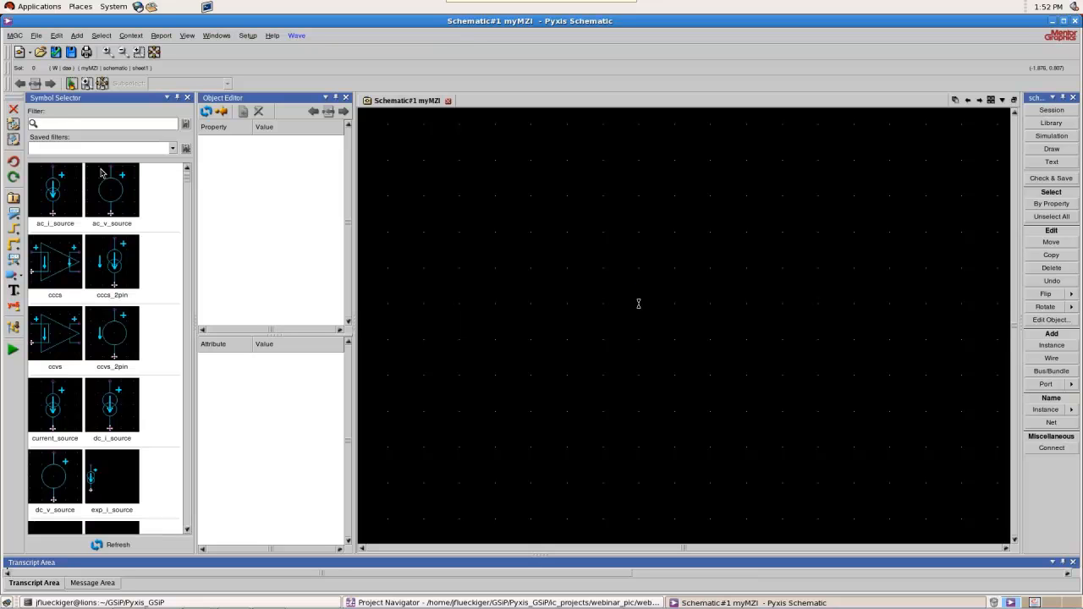
{"action": "left_click_drag", "start_coordinate": [189, 175], "coordinate": [193, 535]}
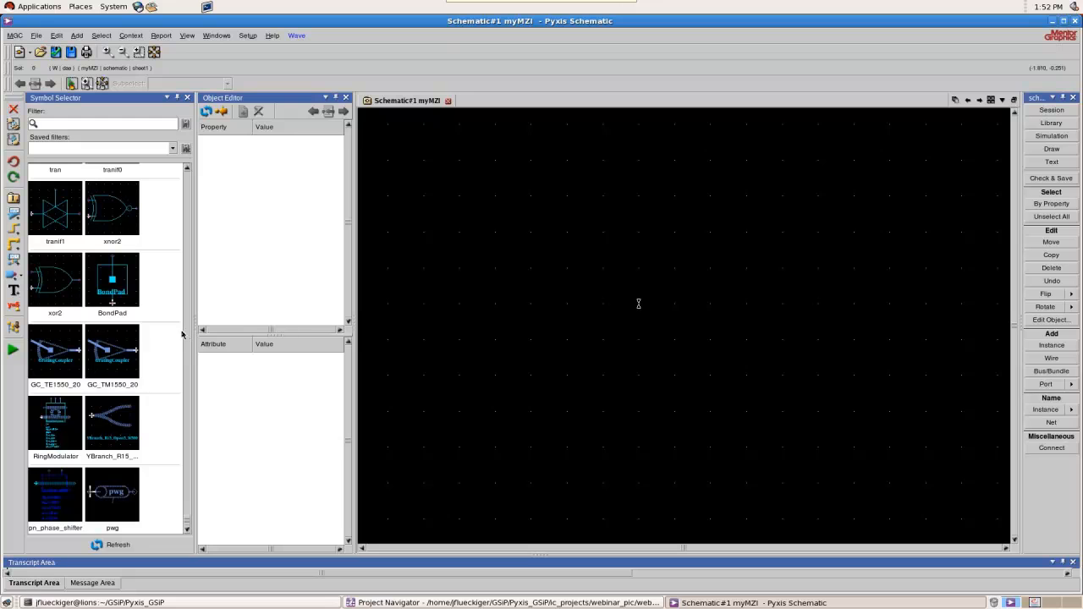
Place two GC_TE1550_20 grating couplers on the schematic, the second directly below the first
{"action": "left_click", "coordinate": [50, 358]}
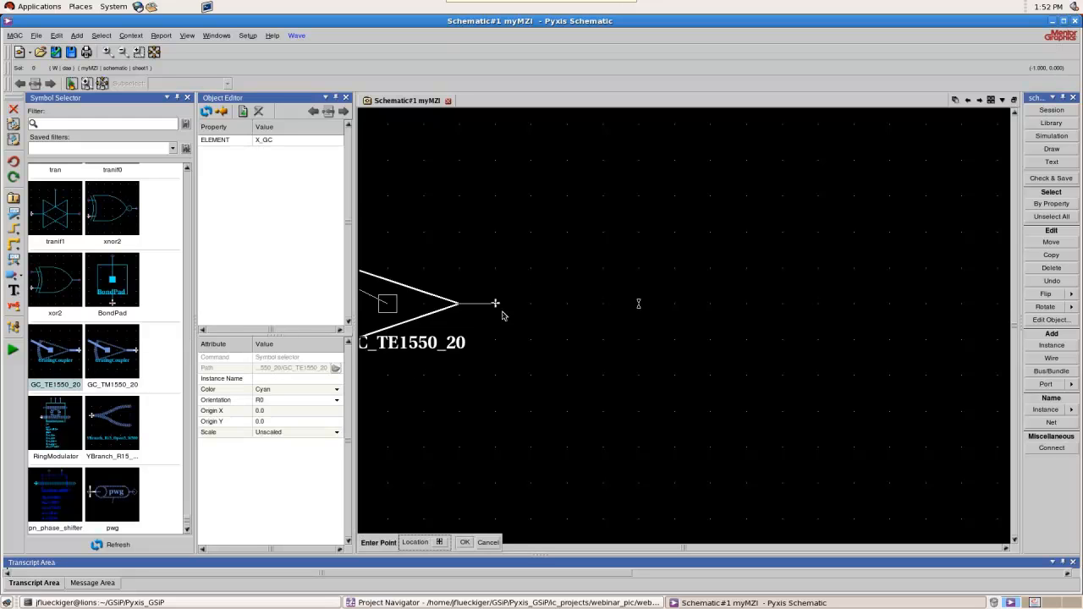
{"action": "left_click", "coordinate": [589, 241]}
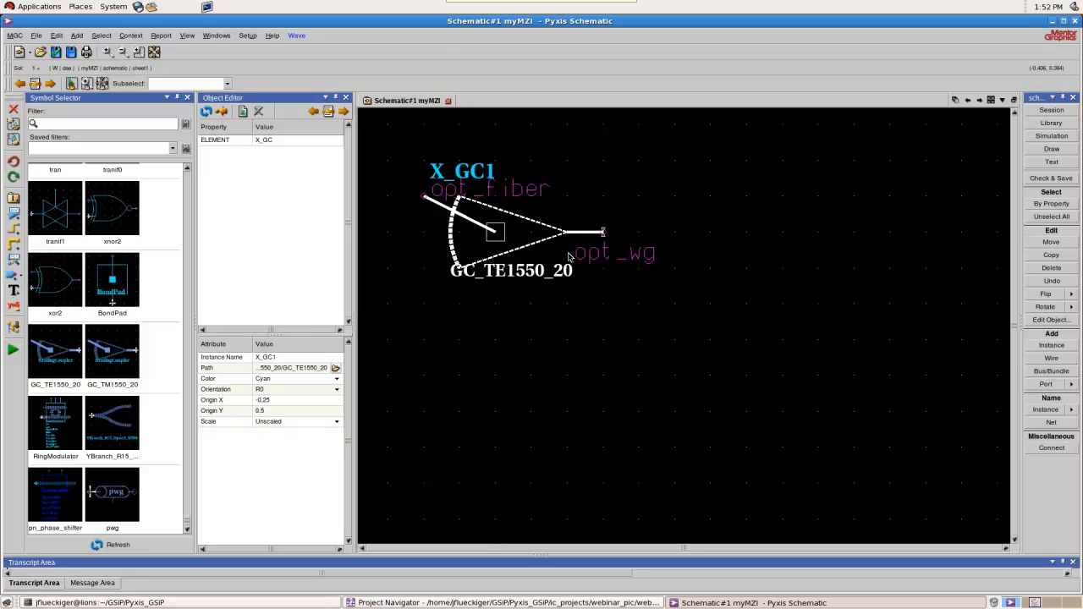
{"action": "scroll", "coordinate": [580, 266], "scroll_direction": "down", "scroll_amount": 2}
{"action": "scroll", "coordinate": [584, 269], "scroll_direction": "up", "scroll_amount": 2}
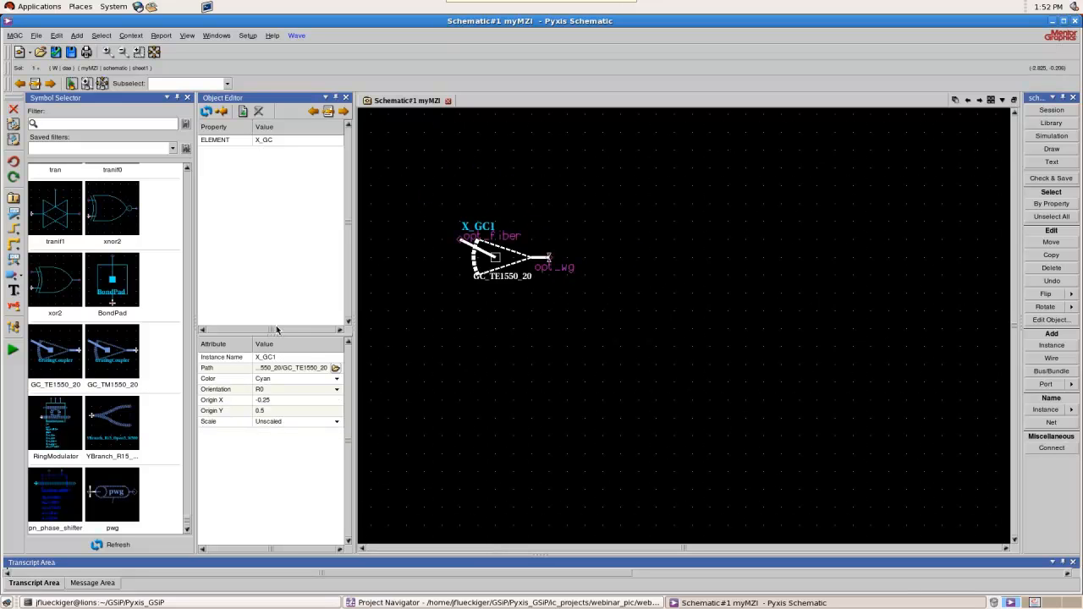
{"action": "left_click", "coordinate": [68, 356]}
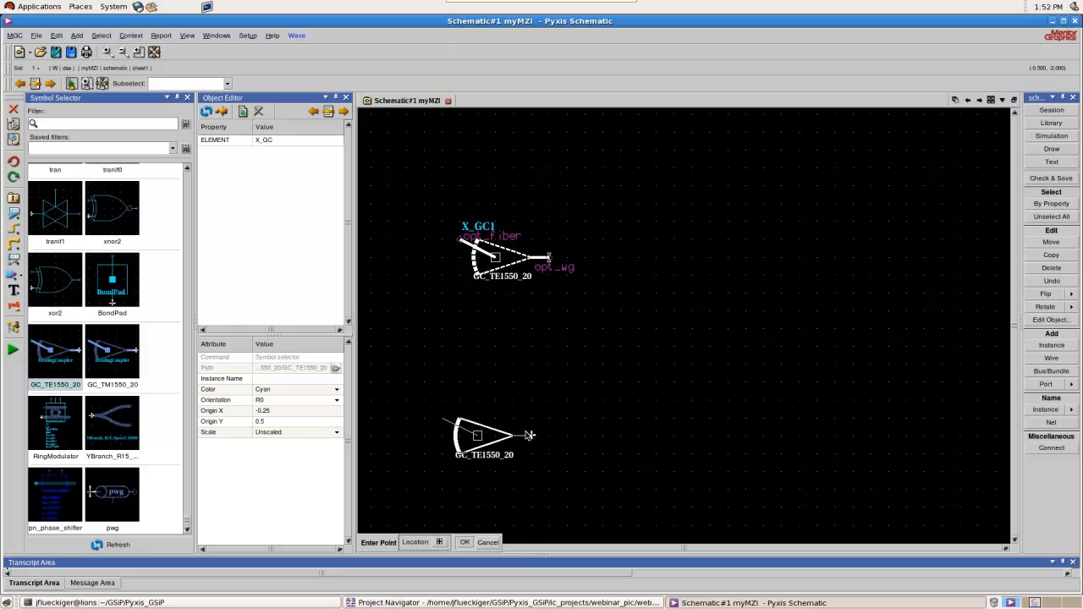
{"action": "left_click", "coordinate": [548, 437]}
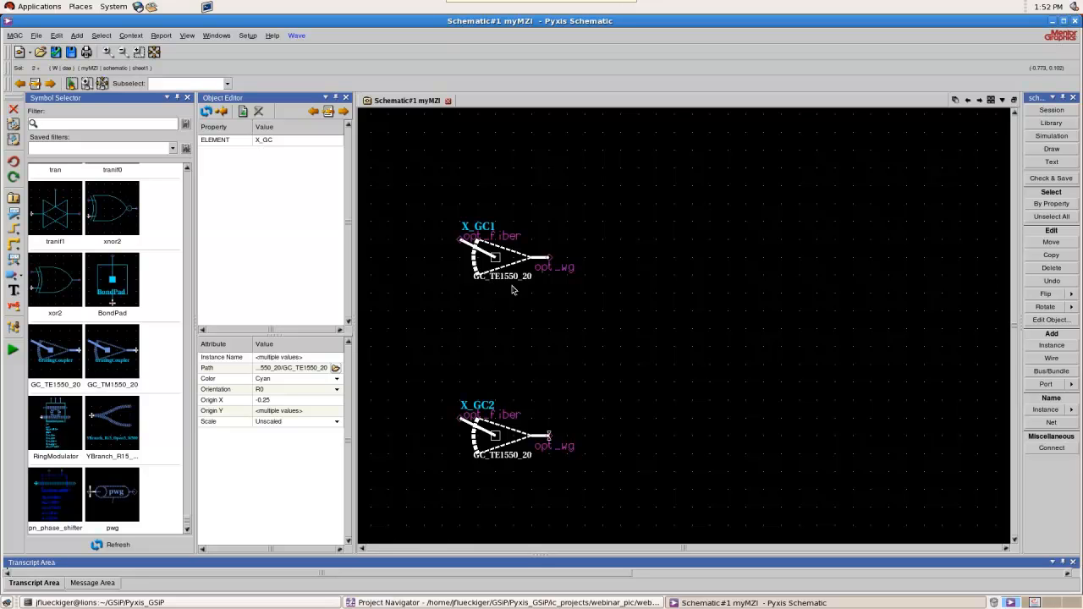
{"action": "scroll", "coordinate": [436, 296], "scroll_direction": "down", "scroll_amount": 2}
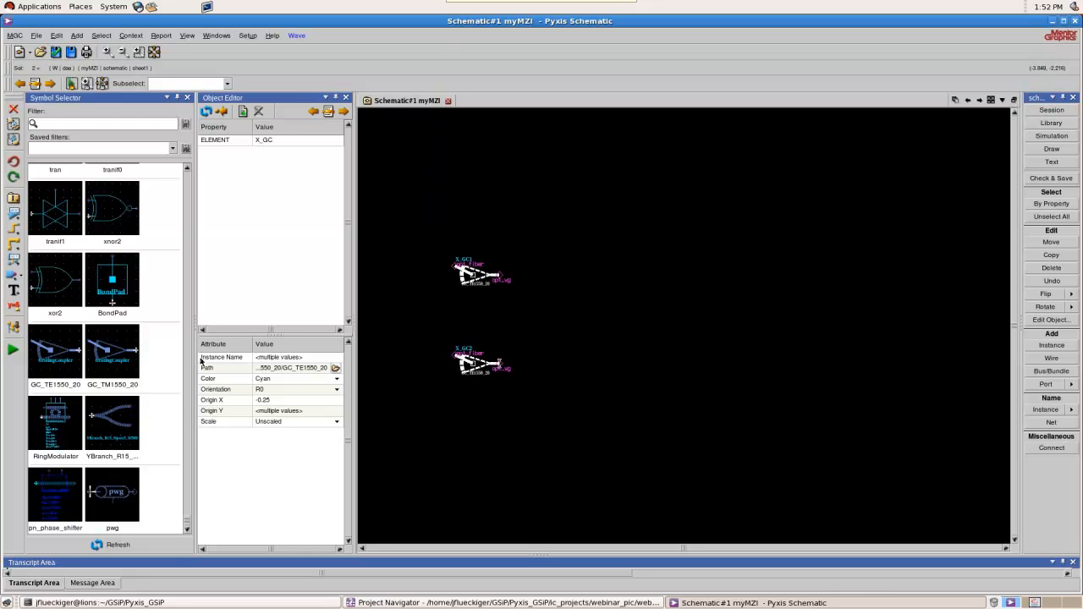
Place two YBranch_R15_Open5_W500 symbols at the same height beside the grating couplers, the farther one rotated 180 degrees so their branches face each other
{"action": "left_click", "coordinate": [123, 427]}
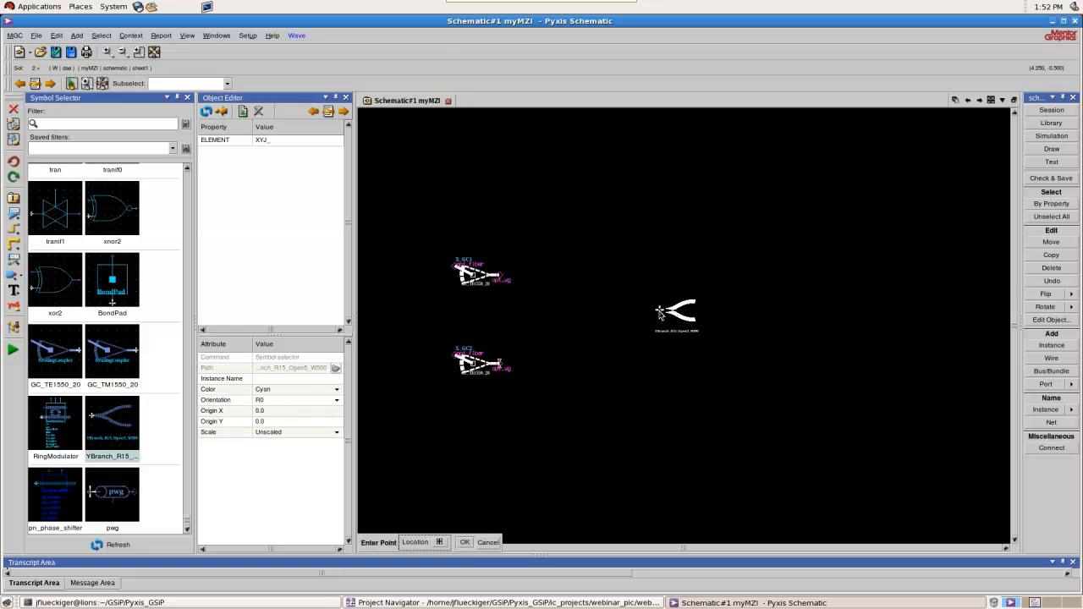
{"action": "left_click", "coordinate": [686, 313]}
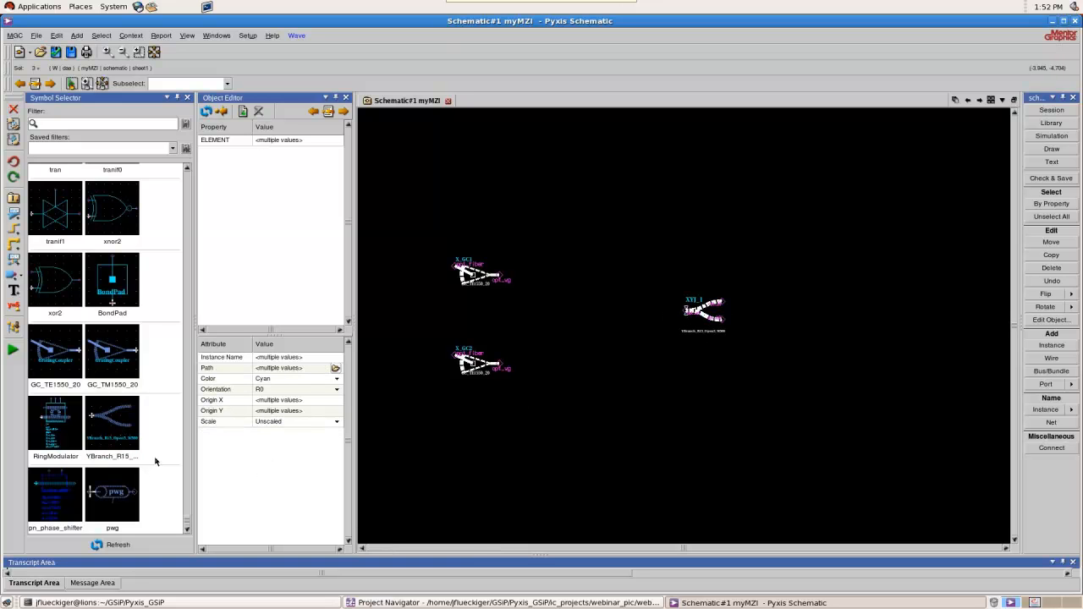
{"action": "left_click", "coordinate": [131, 433]}
{"action": "key", "text": "r"}
{"action": "key", "text": "r"}
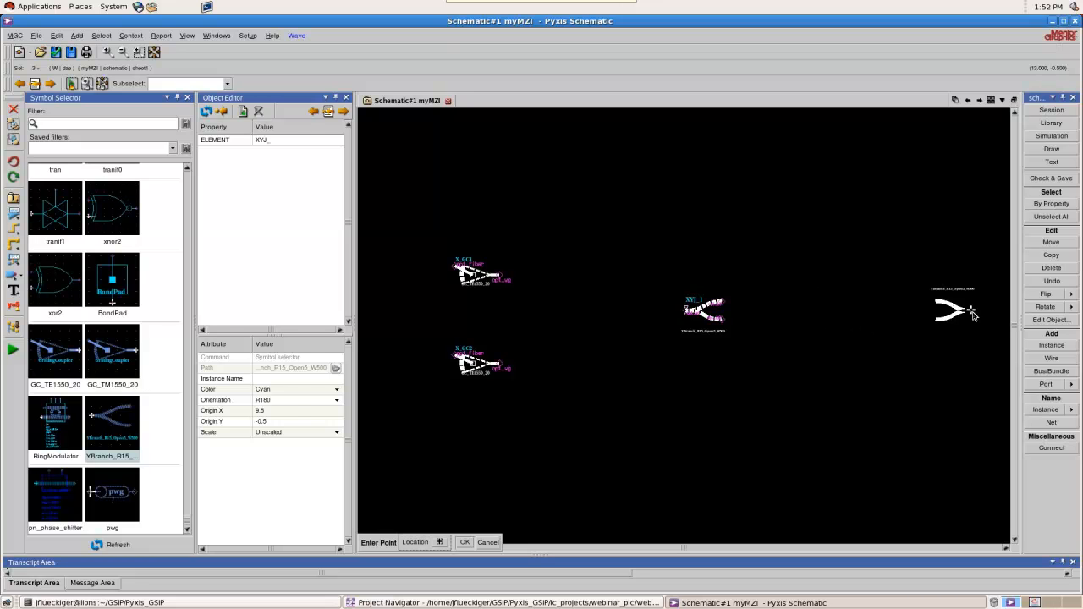
{"action": "left_click", "coordinate": [972, 314]}
{"action": "scroll", "coordinate": [491, 326], "scroll_direction": "down", "scroll_amount": 2}
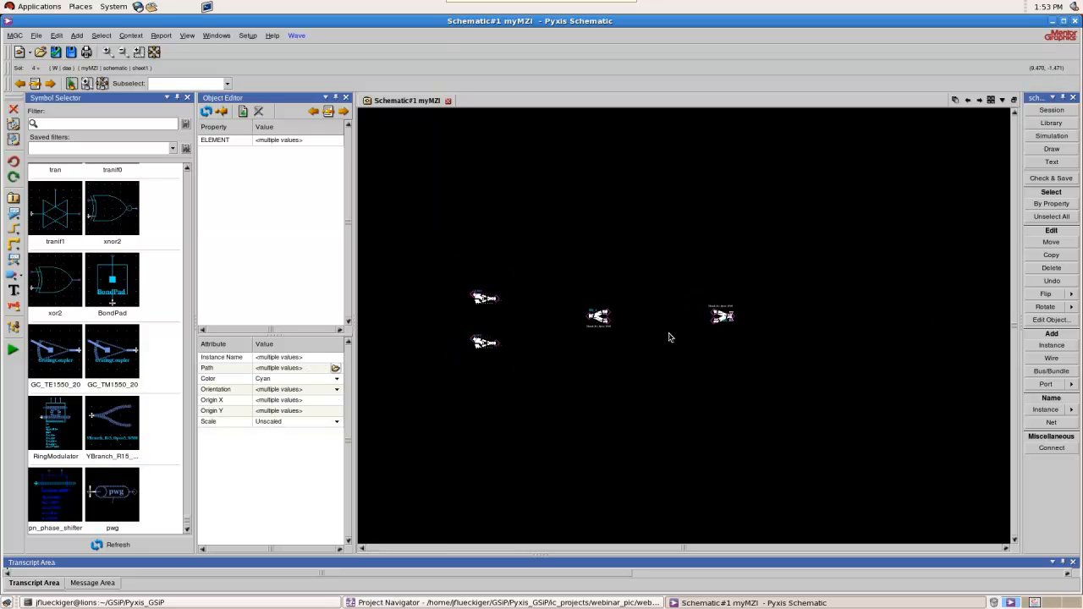
Place a pn_phase_shifter above and between the two Y-branches, at about (8.25, 2.25)
{"action": "scroll", "coordinate": [669, 337], "scroll_direction": "up", "scroll_amount": 2}
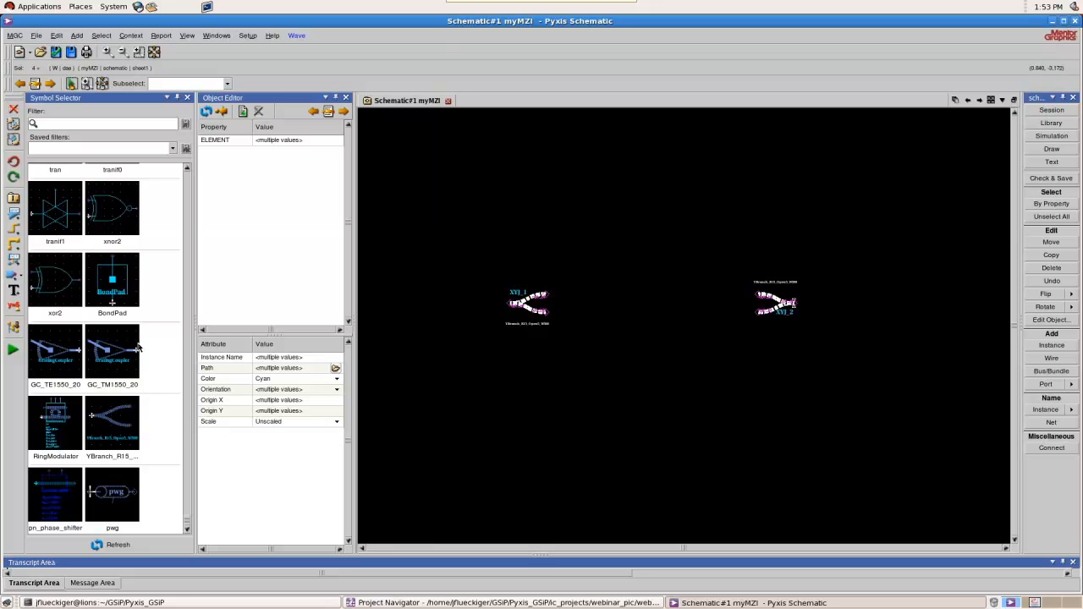
{"action": "left_click", "coordinate": [59, 496]}
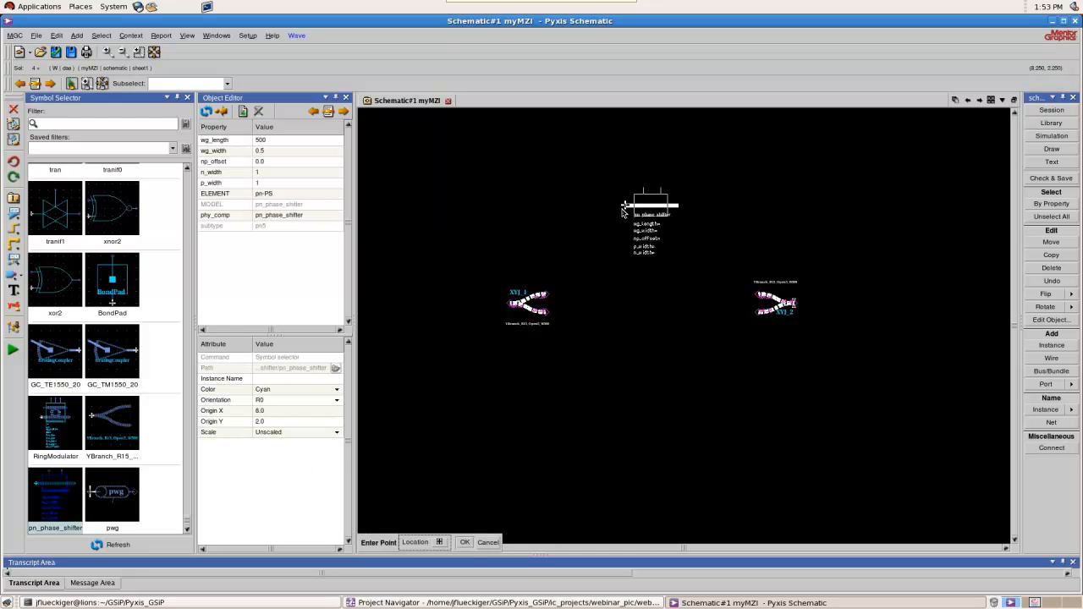
{"action": "left_click", "coordinate": [623, 212]}
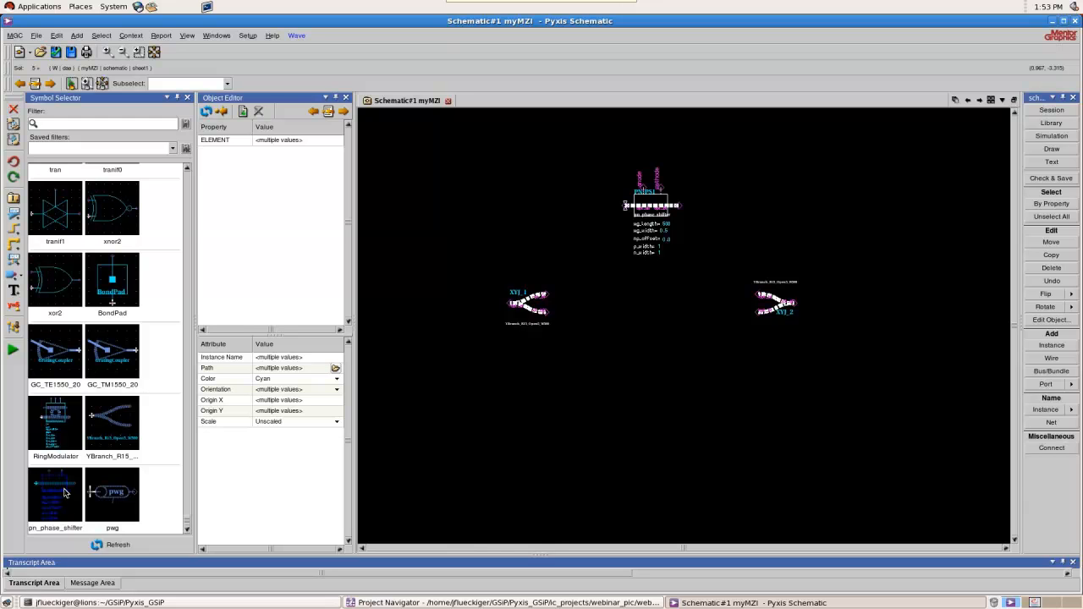
Place a second pn_phase_shifter directly below the first, flipped vertically so its anode and cathode pins point downward
{"action": "left_click", "coordinate": [64, 493]}
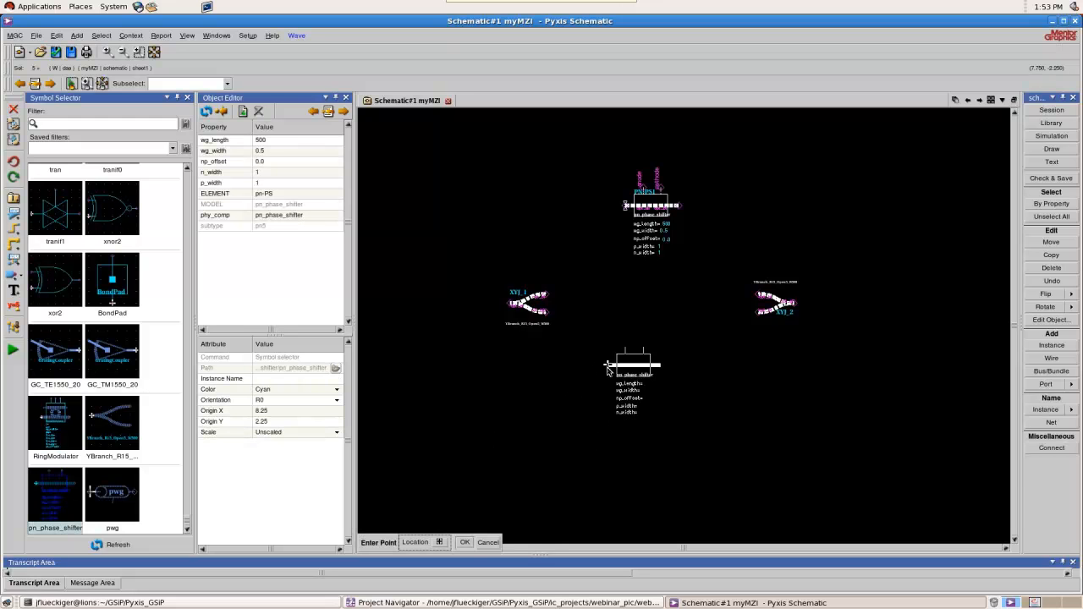
{"action": "key", "text": "r"}
{"action": "key", "text": "r"}
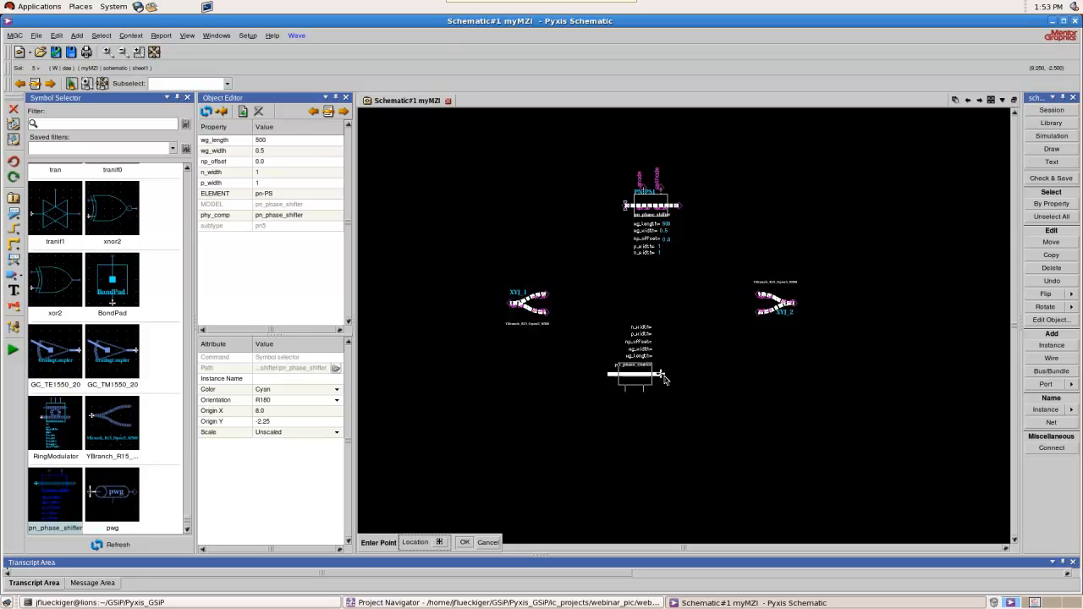
{"action": "key", "text": "f"}
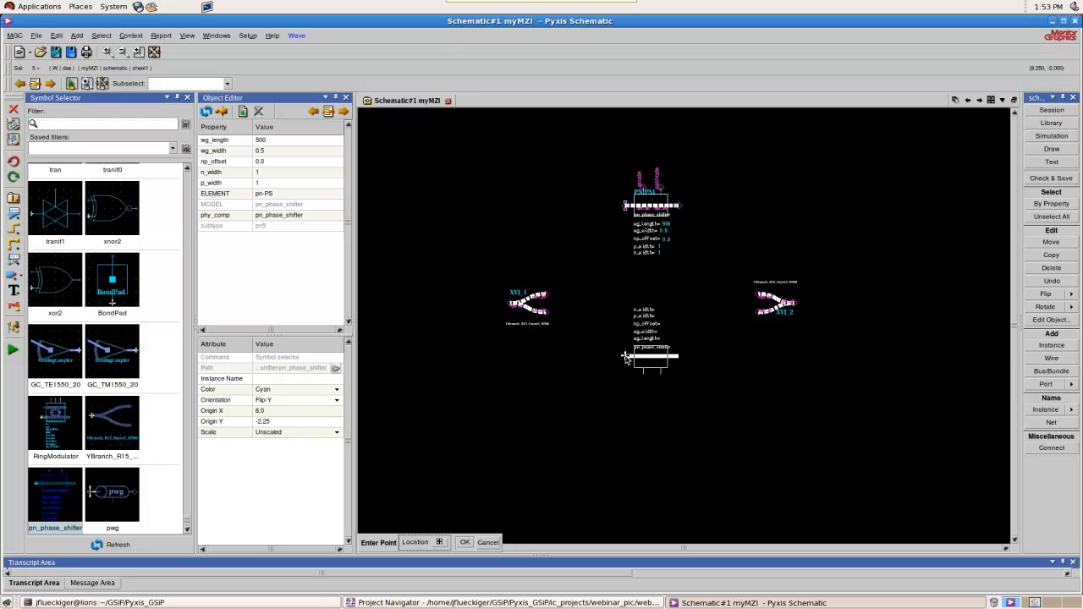
{"action": "left_click", "coordinate": [625, 348]}
{"action": "scroll", "coordinate": [775, 348], "scroll_direction": "down", "scroll_amount": 2}
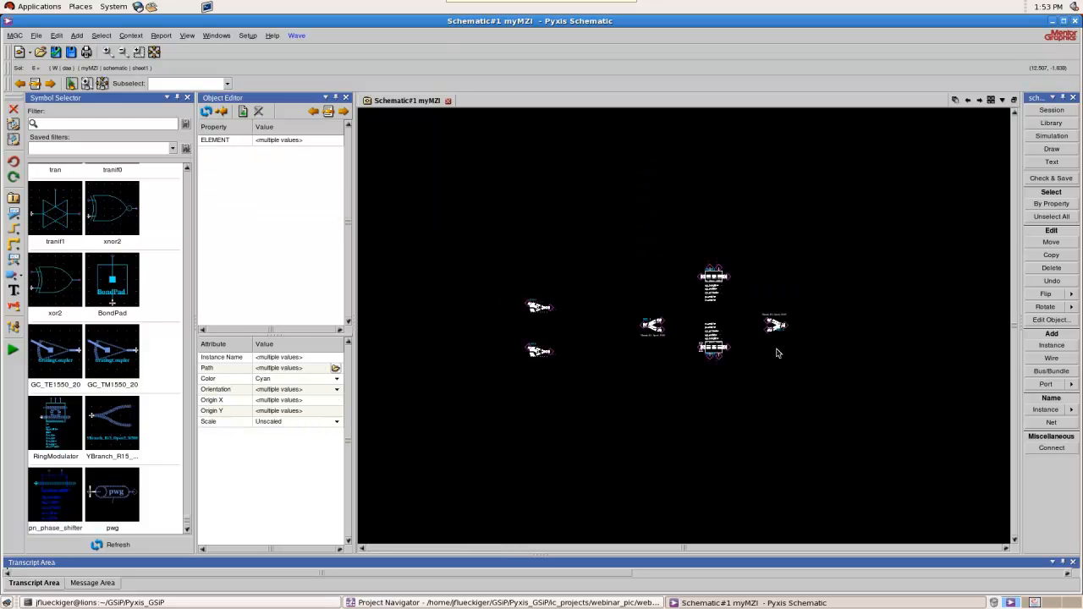
Examine the optical port labels of the XYJ_1 Y-branch and its position relative to the phase shifters
{"action": "scroll", "coordinate": [712, 342], "scroll_direction": "up", "scroll_amount": 1}
{"action": "scroll", "coordinate": [750, 170], "scroll_direction": "up", "scroll_amount": 1}
{"action": "scroll", "coordinate": [729, 238], "scroll_direction": "down", "scroll_amount": 1}
{"action": "scroll", "coordinate": [570, 363], "scroll_direction": "up", "scroll_amount": 1}
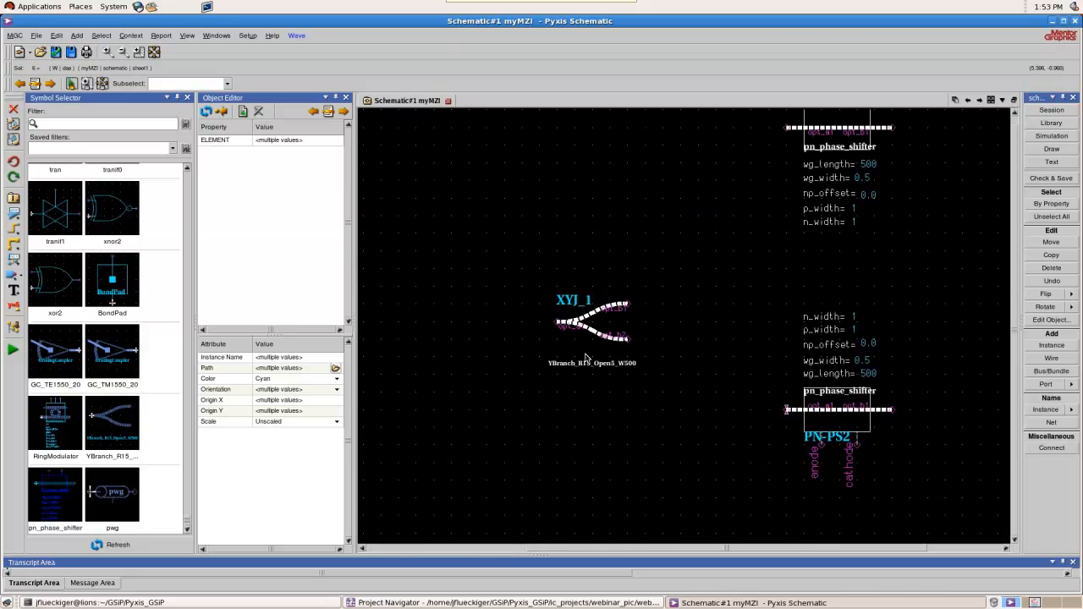
{"action": "scroll", "coordinate": [589, 356], "scroll_direction": "up", "scroll_amount": 1}
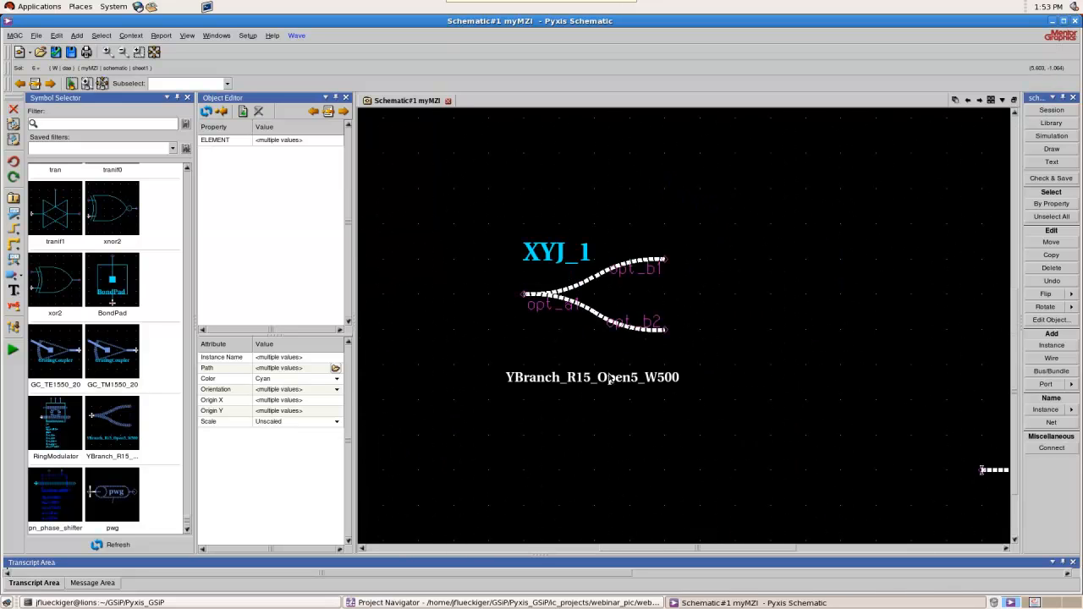
{"action": "scroll", "coordinate": [518, 352], "scroll_direction": "down", "scroll_amount": 2}
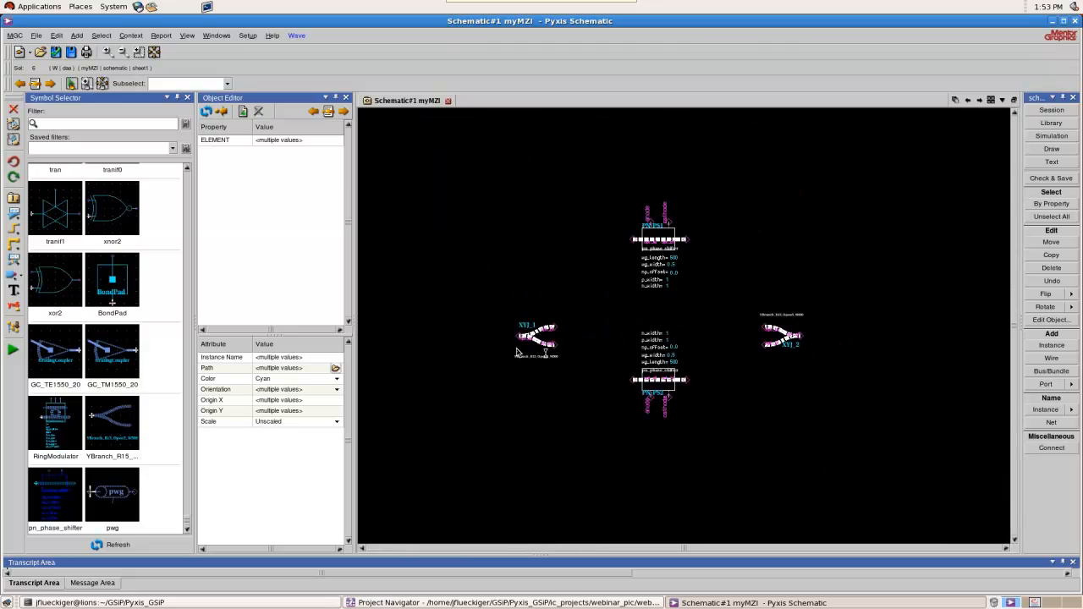
Select the upper phase shifter PN-PS1 and examine its waveguide and doping parameters and its anode and cathode pins
{"action": "scroll", "coordinate": [726, 235], "scroll_direction": "up", "scroll_amount": 1}
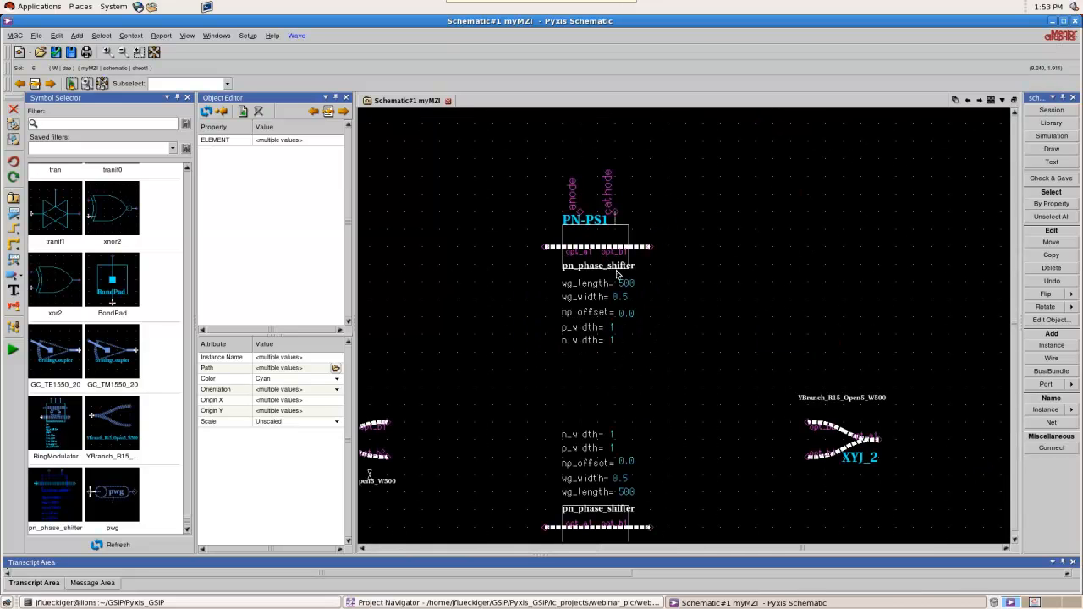
{"action": "left_click", "coordinate": [599, 237]}
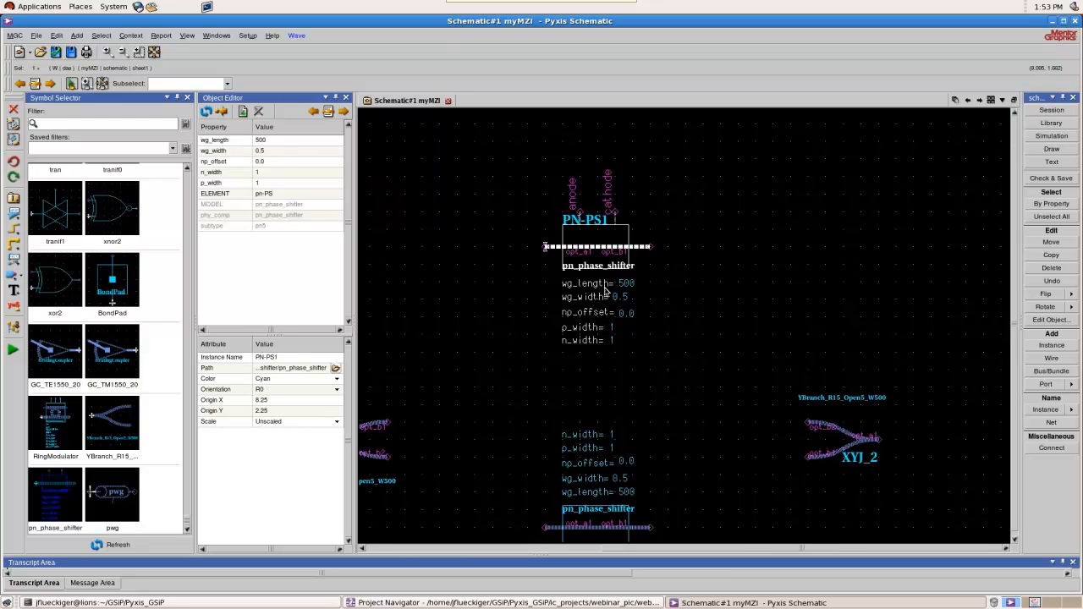
{"action": "scroll", "coordinate": [604, 291], "scroll_direction": "up", "scroll_amount": 1}
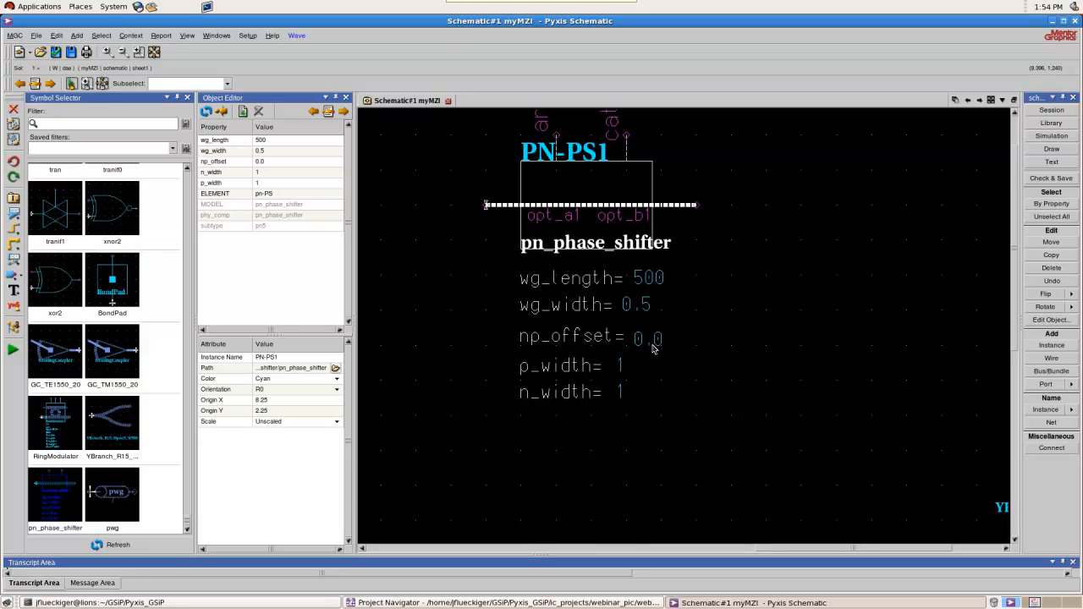
{"action": "scroll", "coordinate": [650, 326], "scroll_direction": "down", "scroll_amount": 1}
{"action": "scroll", "coordinate": [621, 253], "scroll_direction": "up", "scroll_amount": 1}
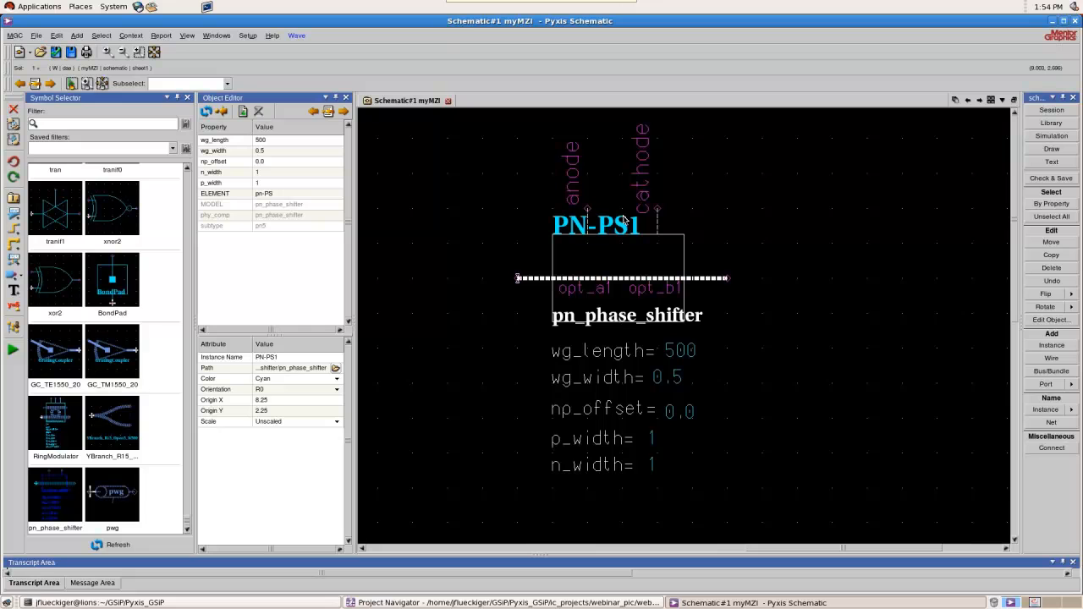
{"action": "scroll", "coordinate": [643, 218], "scroll_direction": "down", "scroll_amount": 3}
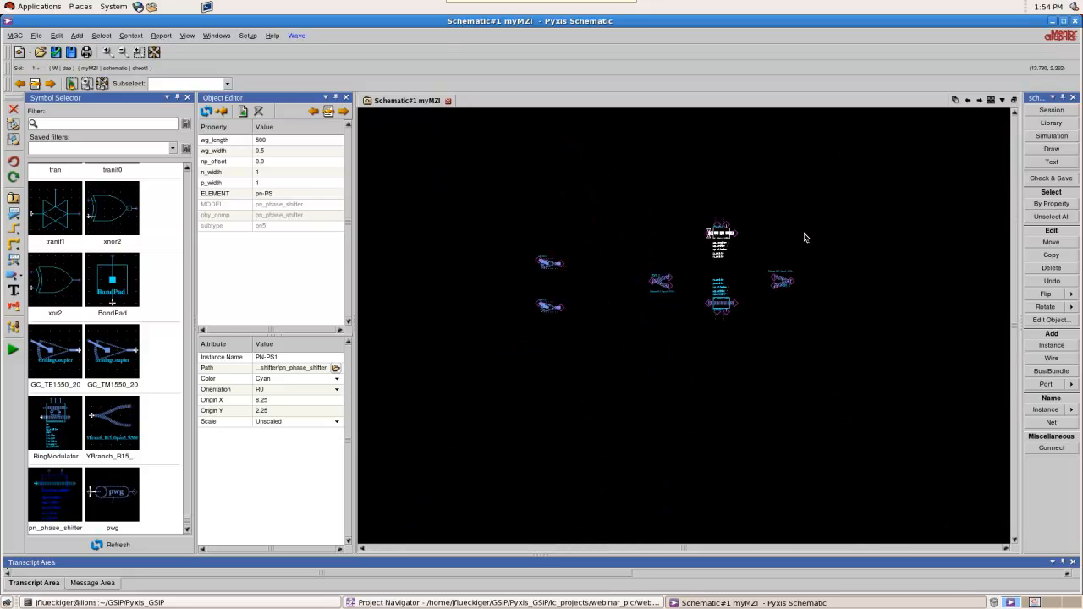
Place two BondPad symbols above the upper phase shifter, at about (7.0, 4.5) and (10.5, 4.5)
{"action": "scroll", "coordinate": [707, 245], "scroll_direction": "up", "scroll_amount": 1}
{"action": "scroll", "coordinate": [751, 179], "scroll_direction": "down", "scroll_amount": 1}
{"action": "scroll", "coordinate": [756, 174], "scroll_direction": "up", "scroll_amount": 1}
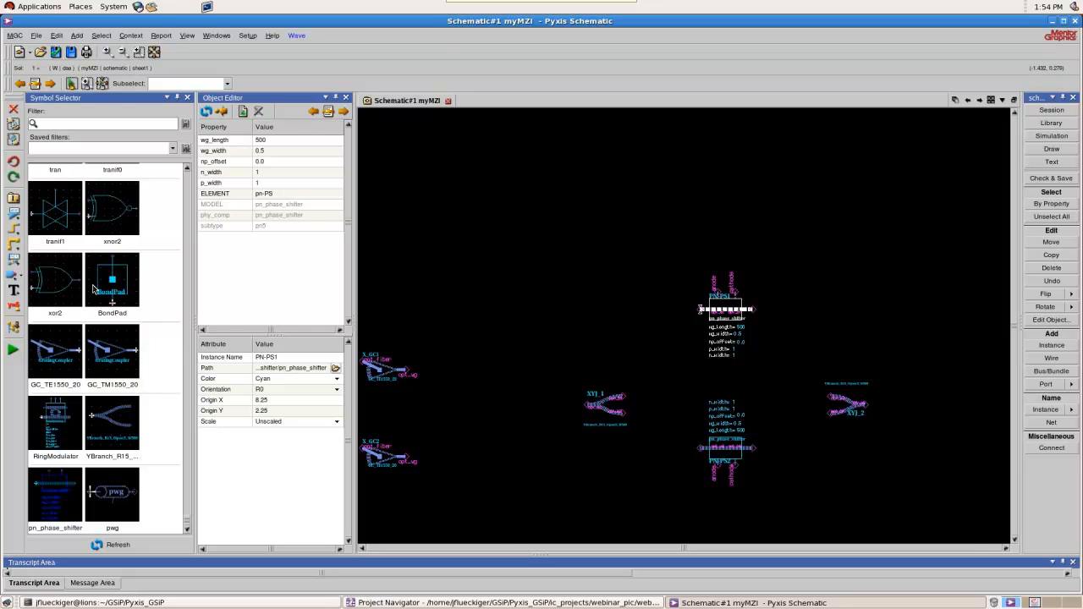
{"action": "left_click", "coordinate": [108, 286]}
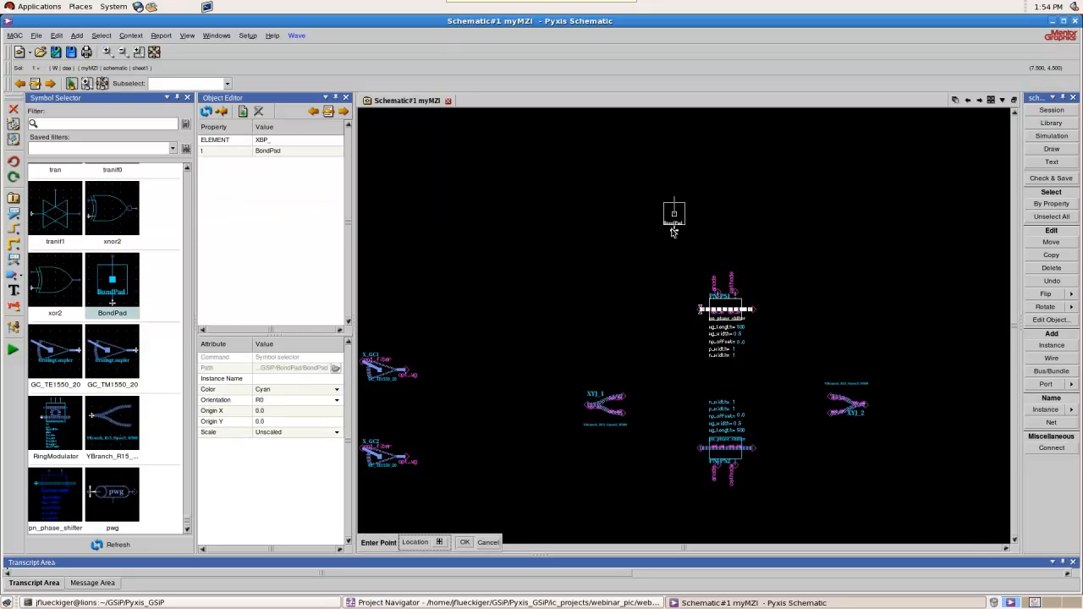
{"action": "left_click", "coordinate": [656, 231]}
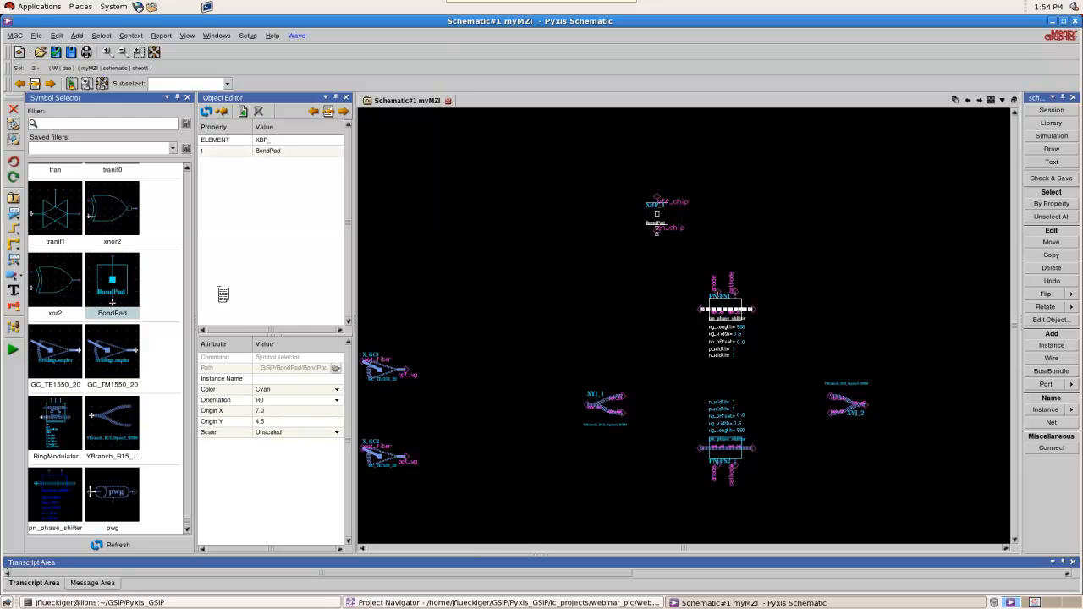
{"action": "left_click", "coordinate": [117, 282]}
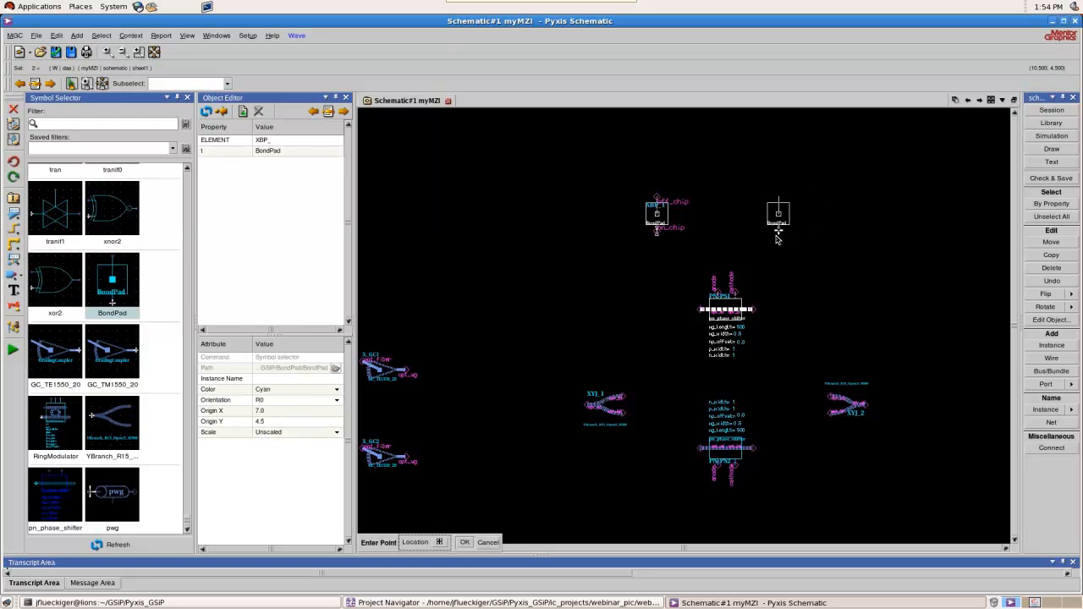
{"action": "left_click", "coordinate": [777, 239]}
Copy both bond pads, flipped vertically, to below the lower phase shifter at a Y origin of -3.75
{"action": "left_click", "coordinate": [780, 221]}
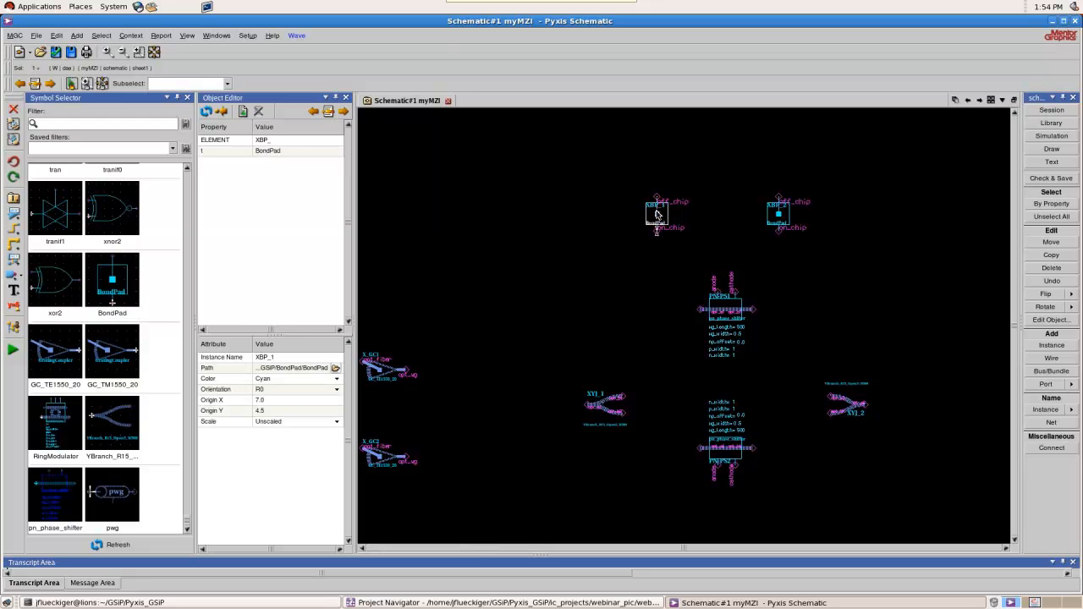
{"action": "left_click", "coordinate": [663, 215], "text": "shift"}
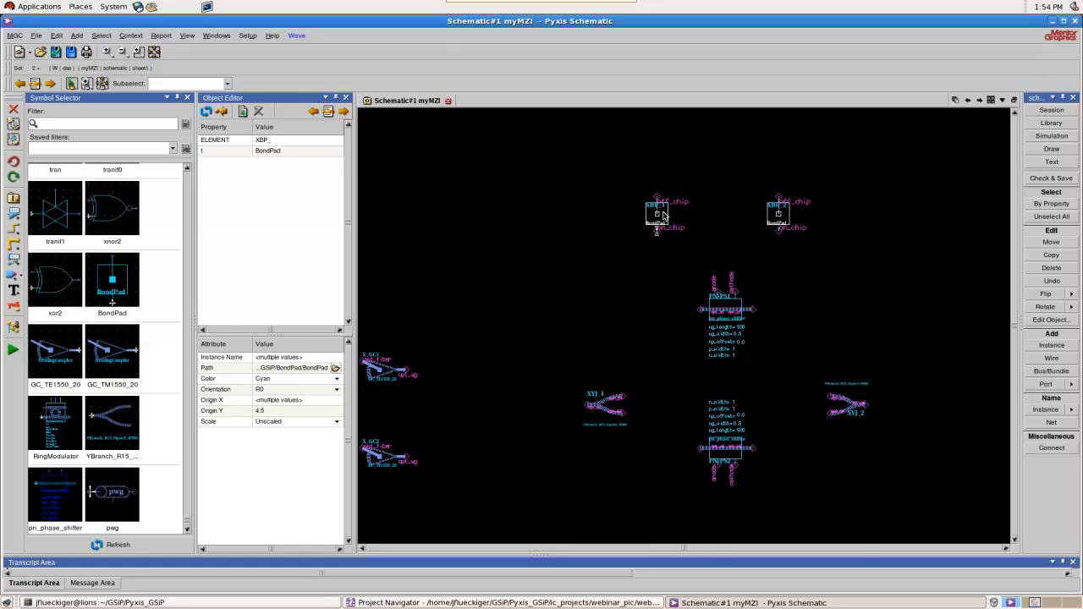
{"action": "key", "text": "c"}
{"action": "scroll", "coordinate": [668, 213], "scroll_direction": "down", "scroll_amount": 1}
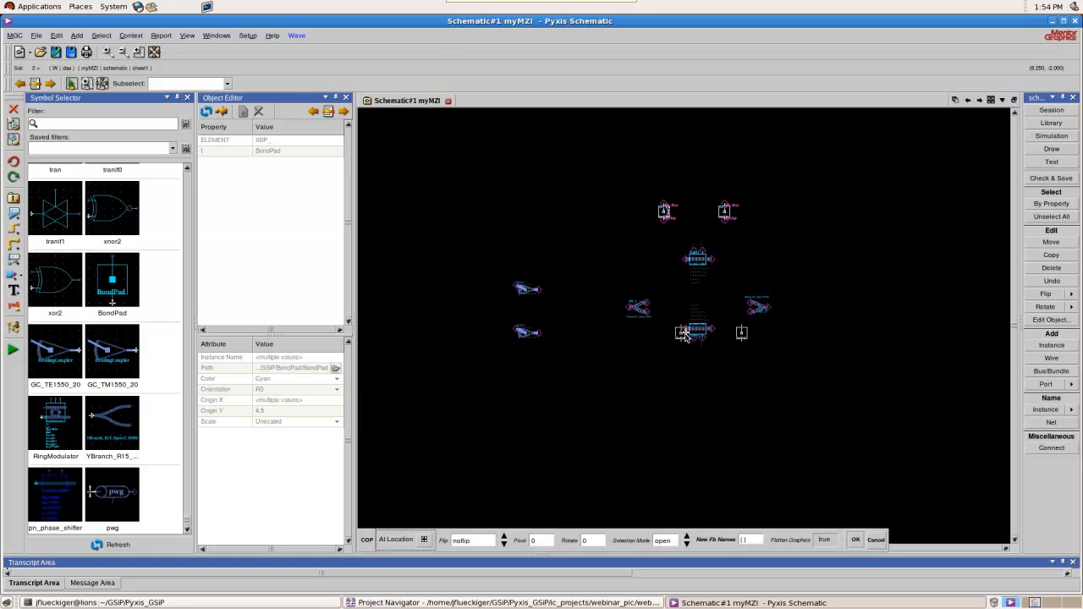
{"action": "scroll", "coordinate": [668, 365], "scroll_direction": "up", "scroll_amount": 1}
{"action": "key", "text": "f"}
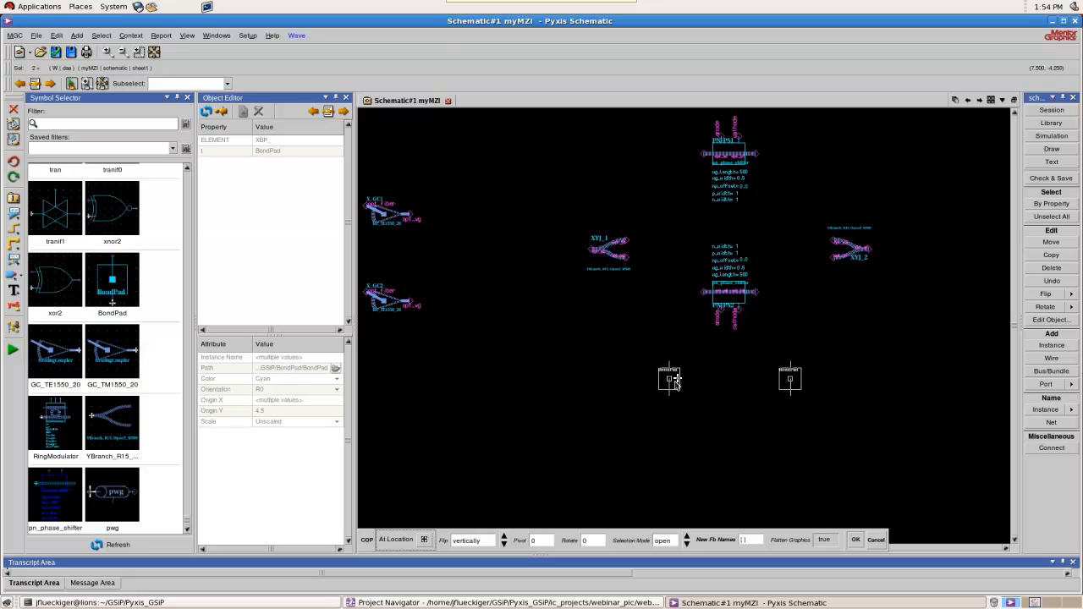
{"action": "left_click", "coordinate": [673, 381]}
{"action": "scroll", "coordinate": [657, 392], "scroll_direction": "down", "scroll_amount": 1}
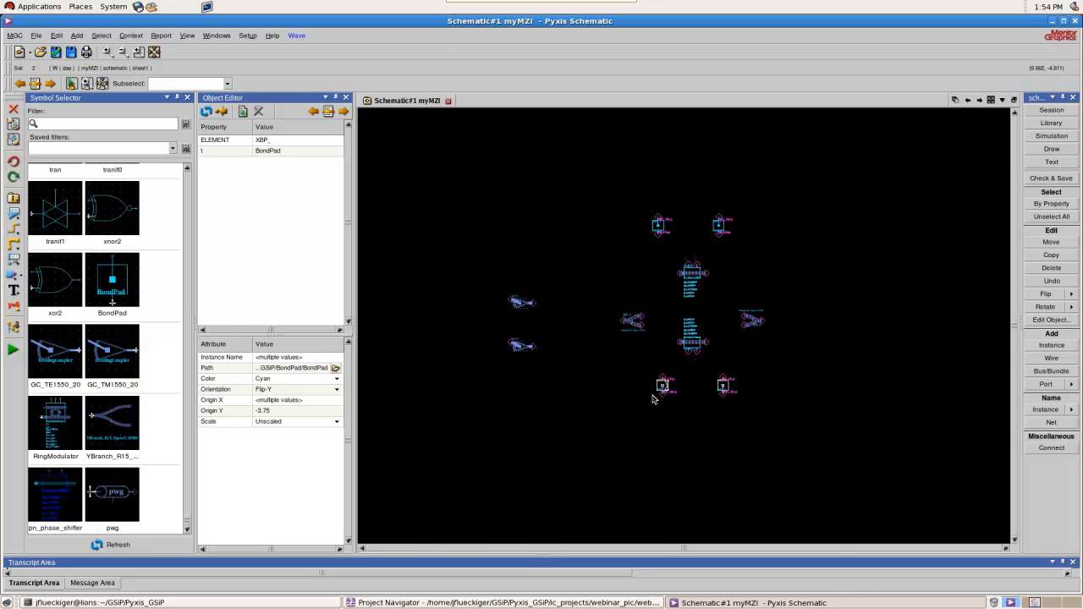
{"action": "scroll", "coordinate": [588, 333], "scroll_direction": "up", "scroll_amount": 1}
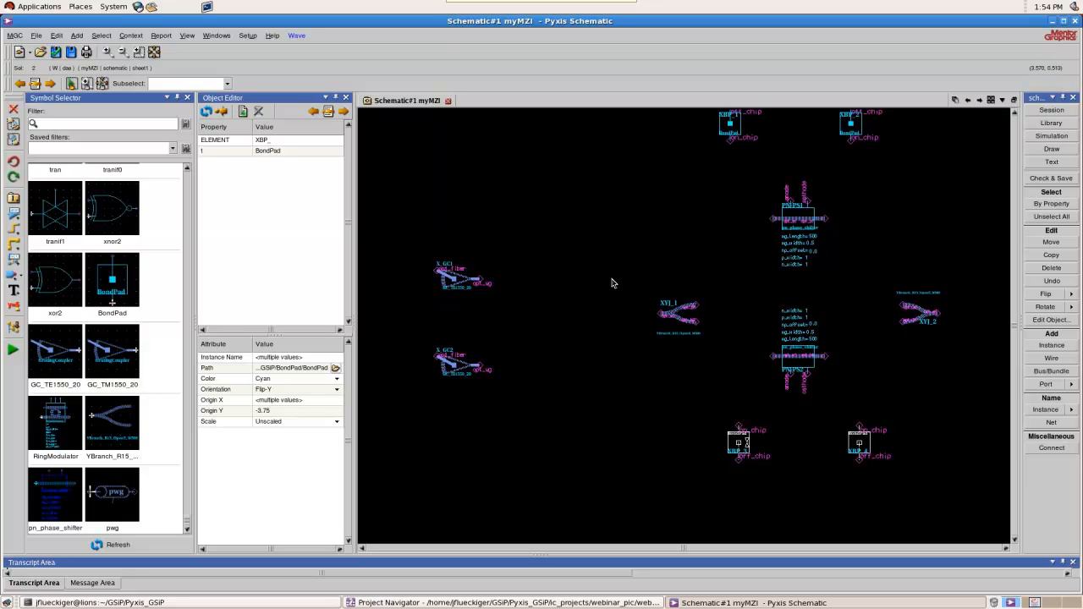
Wire the opt_wg port of grating coupler X_GC1 to the single-port side of Y-branch XYJ_1
{"action": "key", "text": "w"}
{"action": "left_click", "coordinate": [481, 279]}
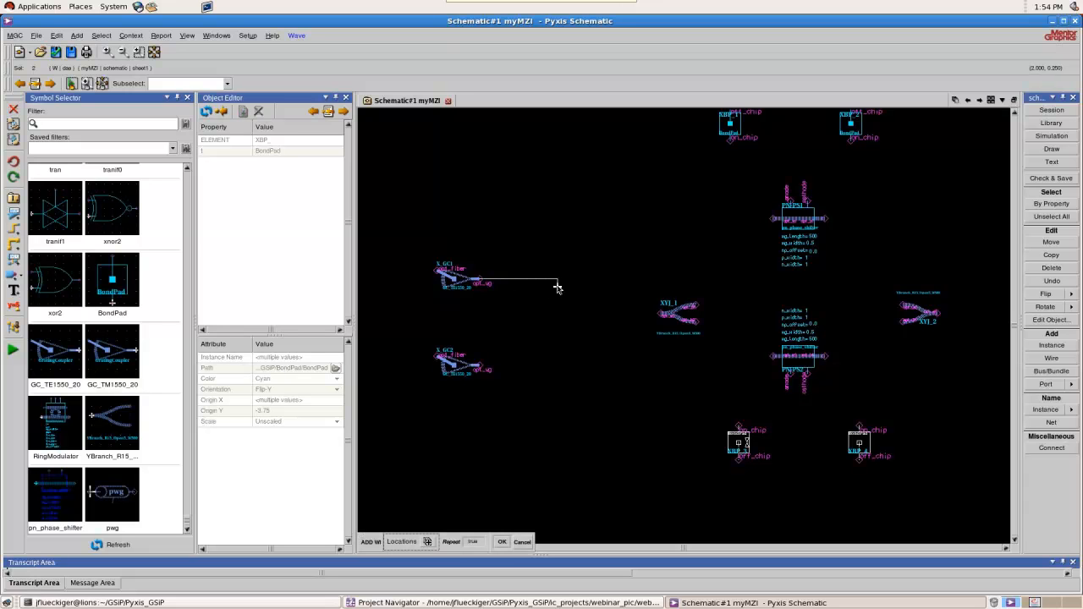
{"action": "left_click", "coordinate": [559, 314]}
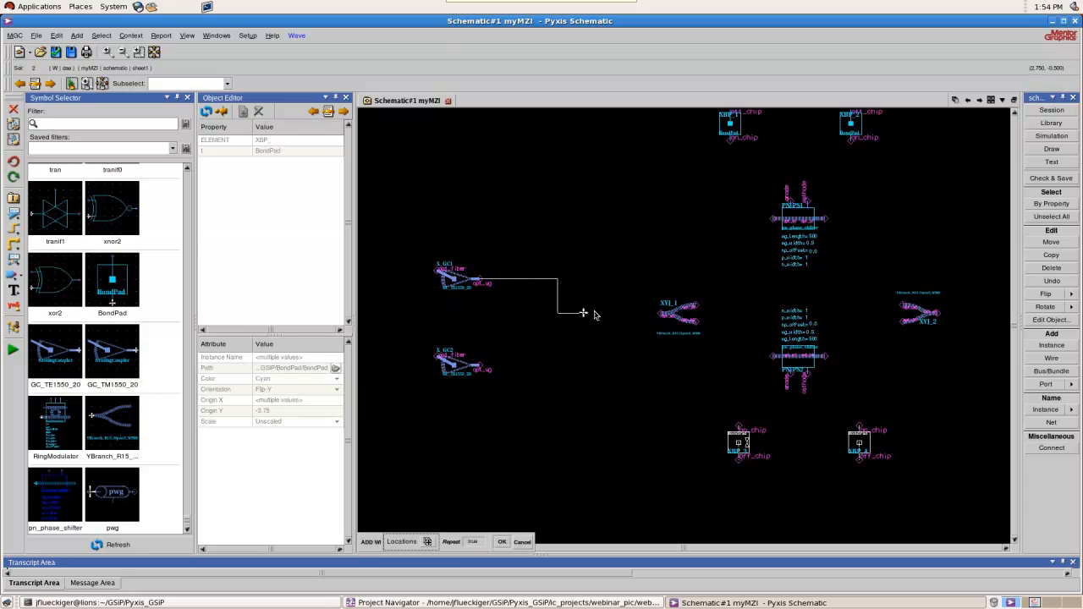
{"action": "left_click", "coordinate": [663, 314]}
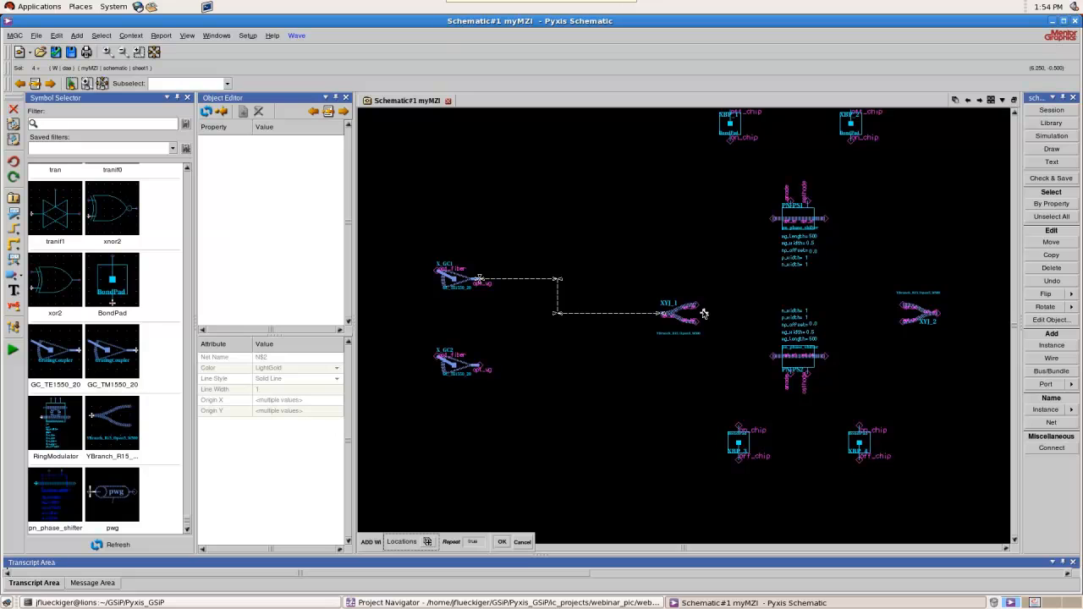
Wire the upper interferometer arm from XYJ_1's upper branch through phase shifter PN-PS1 to XYJ_2's upper branch
{"action": "left_click", "coordinate": [696, 310]}
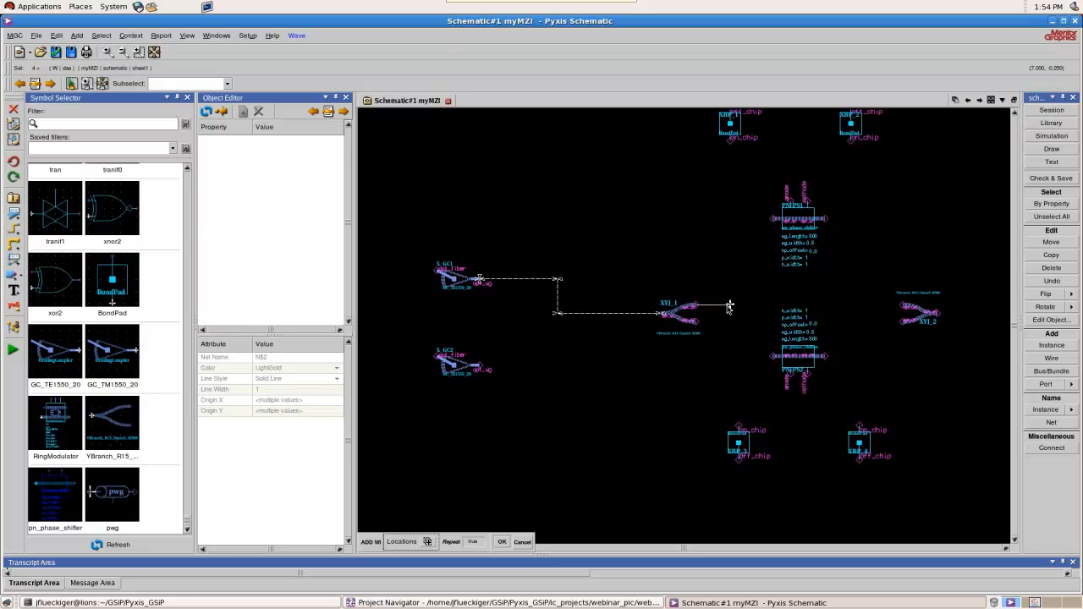
{"action": "left_click", "coordinate": [731, 220]}
{"action": "left_click", "coordinate": [774, 219]}
{"action": "left_click", "coordinate": [826, 219]}
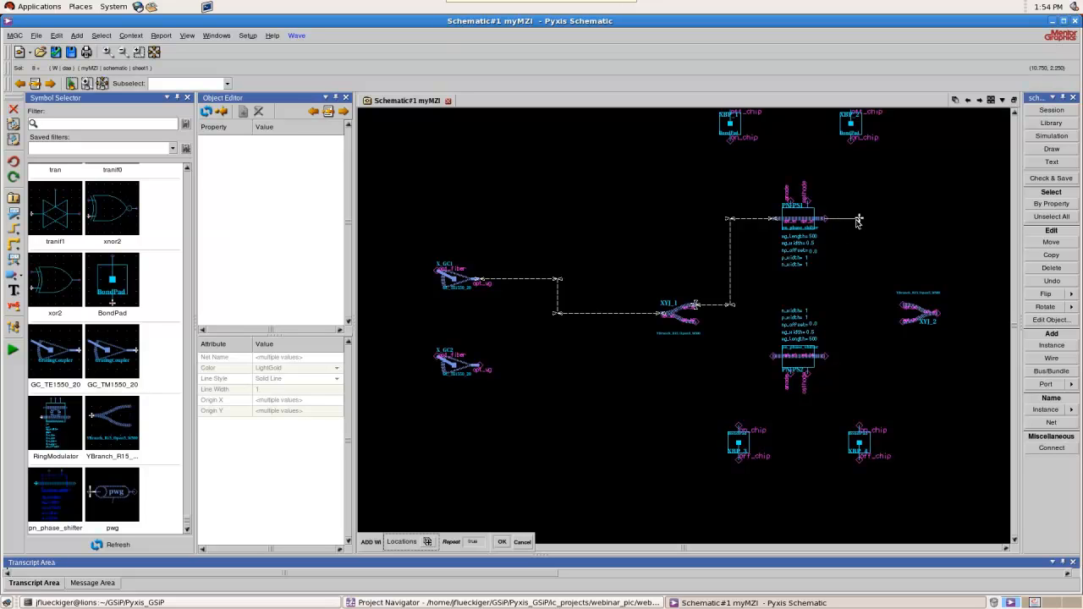
{"action": "left_click", "coordinate": [859, 304]}
{"action": "left_click", "coordinate": [904, 305]}
Wire the lower interferometer arm from XYJ_2's lower branch through phase shifter PN-PS2 to XYJ_1's lower branch
{"action": "left_click", "coordinate": [906, 322]}
{"action": "left_click", "coordinate": [859, 322]}
{"action": "left_click", "coordinate": [825, 358]}
{"action": "left_click", "coordinate": [773, 356]}
{"action": "left_click", "coordinate": [732, 356]}
{"action": "left_click", "coordinate": [696, 322]}
Wire PN-PS2's anode to the on_chip pin of bond pad XBP_3 and its cathode to that of XBP_4
{"action": "left_click", "coordinate": [789, 378]}
{"action": "left_click", "coordinate": [790, 400]}
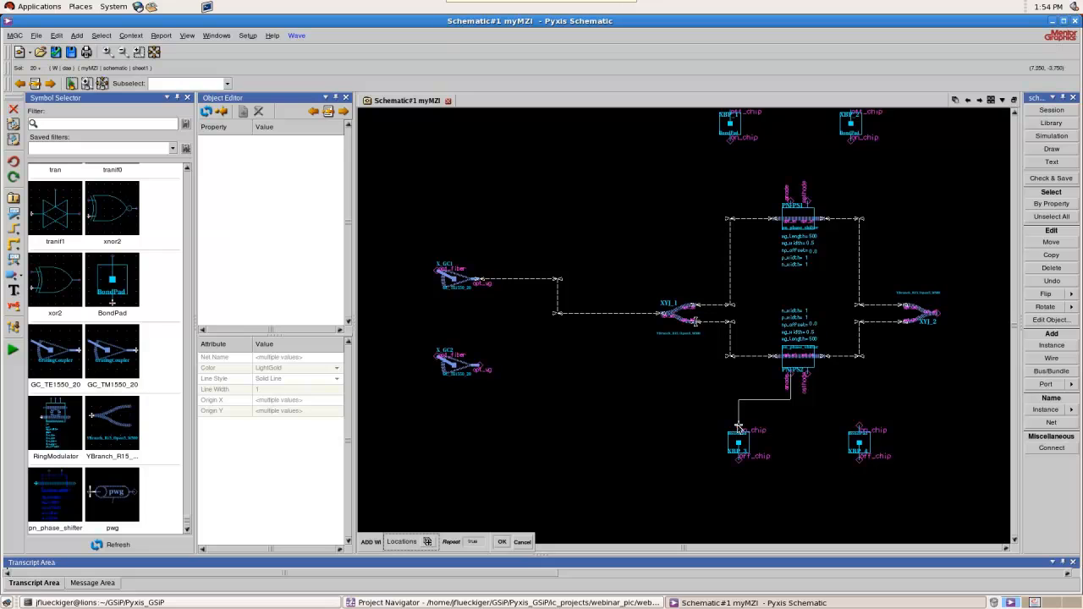
{"action": "left_click", "coordinate": [739, 427]}
{"action": "left_click", "coordinate": [807, 378]}
{"action": "left_click", "coordinate": [807, 401]}
{"action": "left_click", "coordinate": [859, 427]}
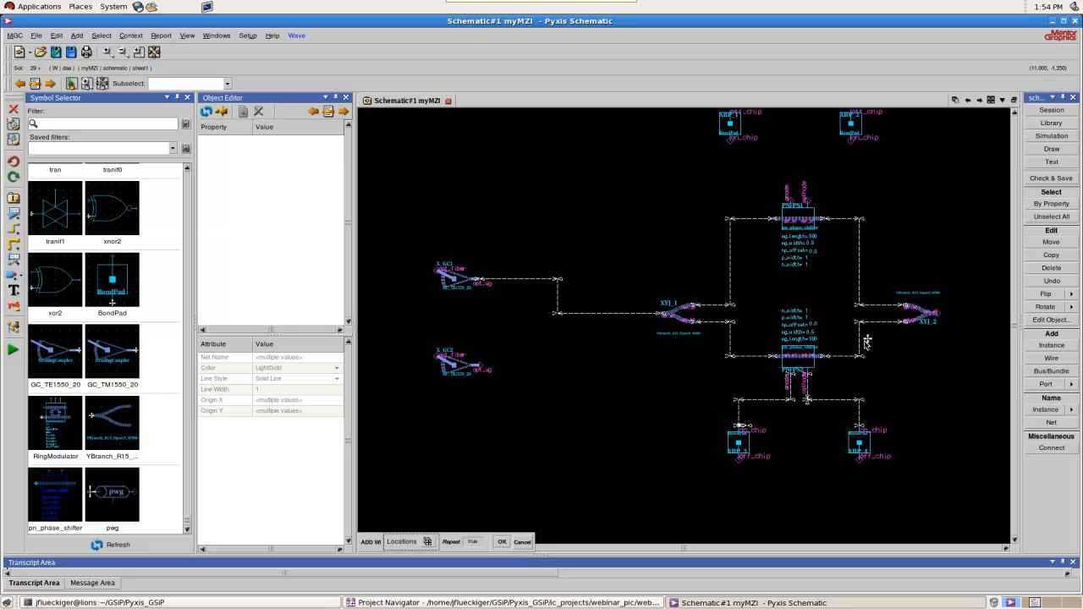
Wire PN-PS1's cathode to the on_chip pin of bond pad XBP_2 and its anode to that of XBP_1
{"action": "left_click", "coordinate": [809, 183]}
{"action": "left_click", "coordinate": [850, 142]}
{"action": "left_click", "coordinate": [733, 140]}
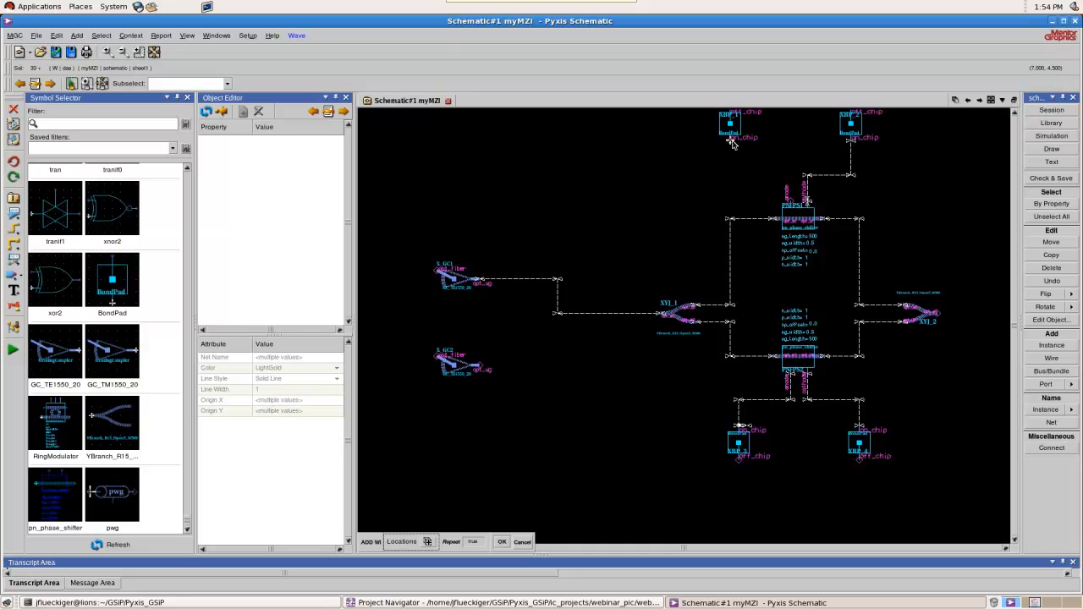
{"action": "left_click", "coordinate": [789, 200]}
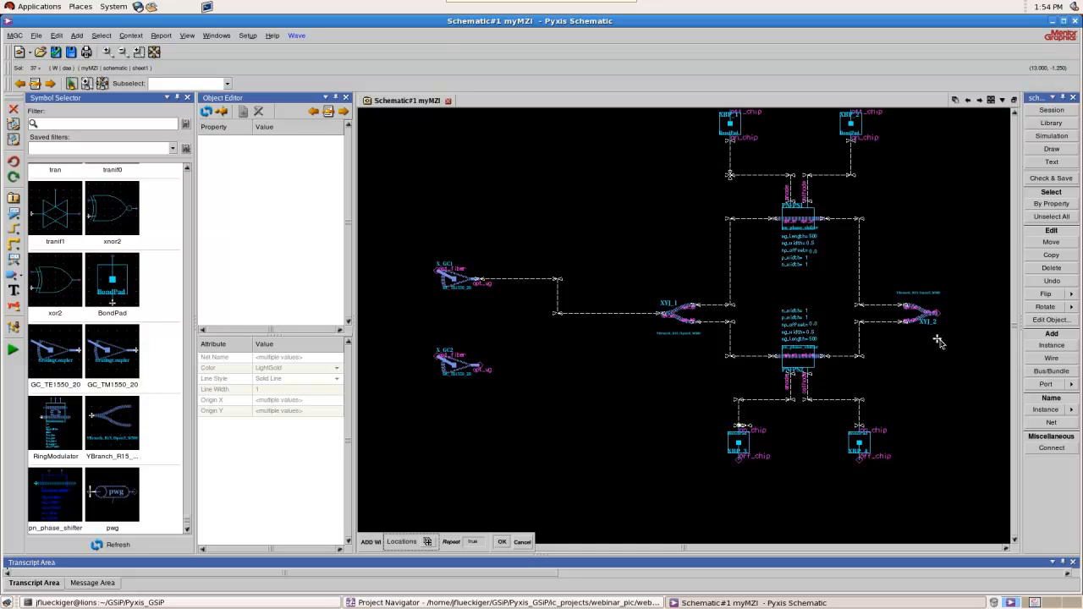
Wire the single-port side of XYJ_2 to the opt_wg port of X_GC2, routing the wire below the lower bond pads
{"action": "left_click", "coordinate": [935, 313]}
{"action": "left_click", "coordinate": [988, 494]}
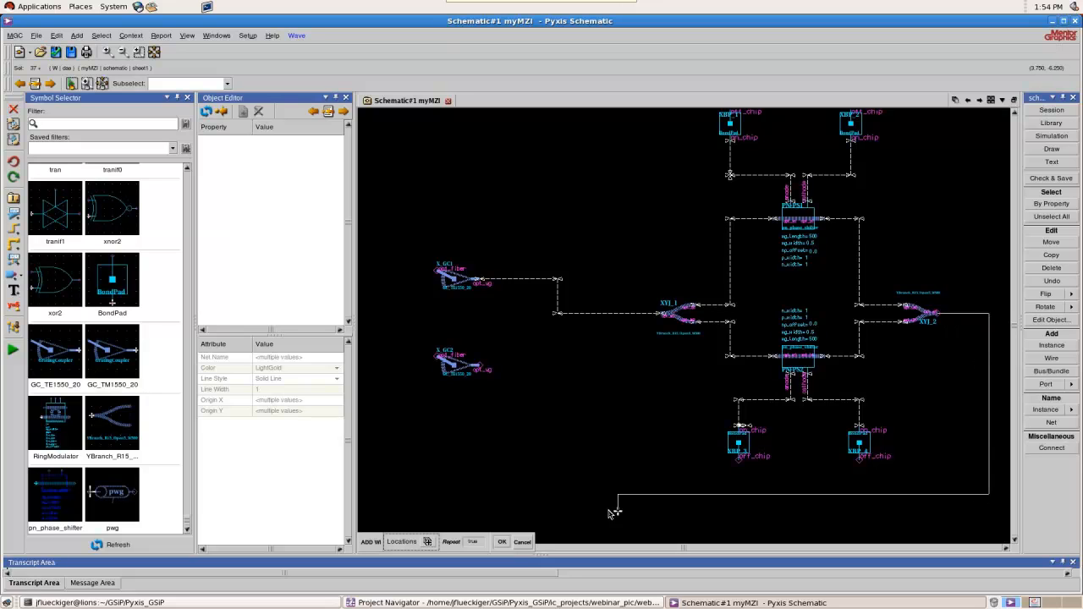
{"action": "left_click", "coordinate": [542, 366]}
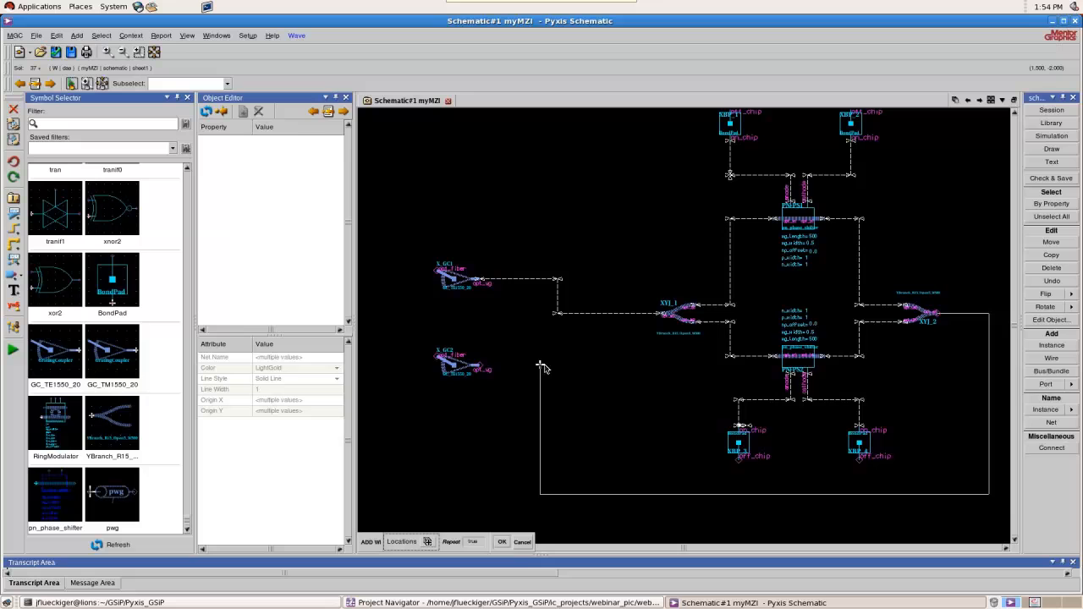
{"action": "left_click", "coordinate": [480, 366]}
Examine the wired schematic up close at the grating couplers, bond pads, phase shifters and Y-branches
{"action": "scroll", "coordinate": [482, 286], "scroll_direction": "up", "scroll_amount": 2}
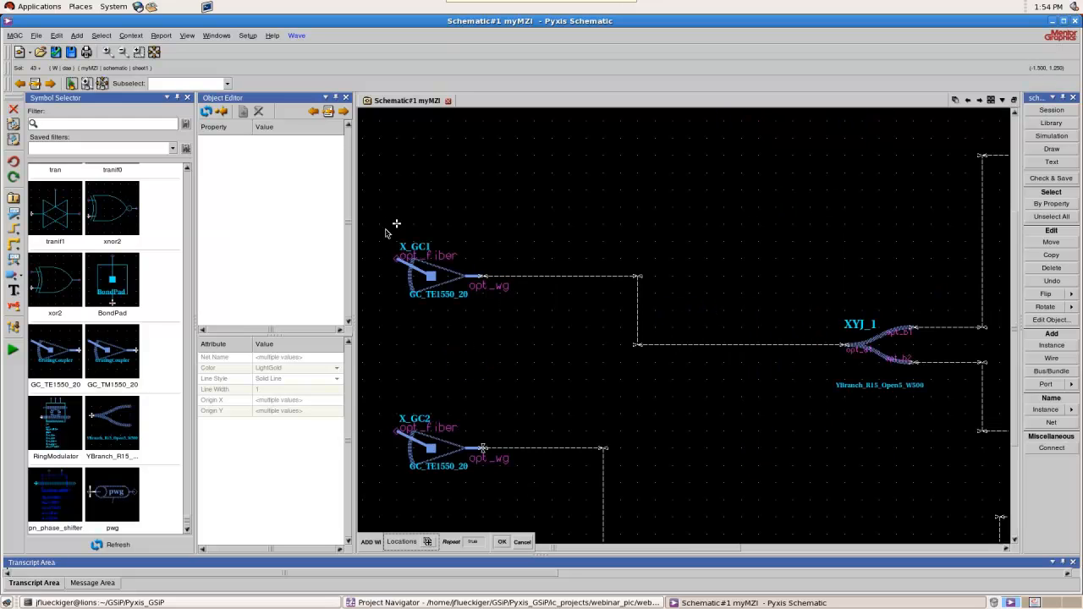
{"action": "scroll", "coordinate": [471, 279], "scroll_direction": "down", "scroll_amount": 2}
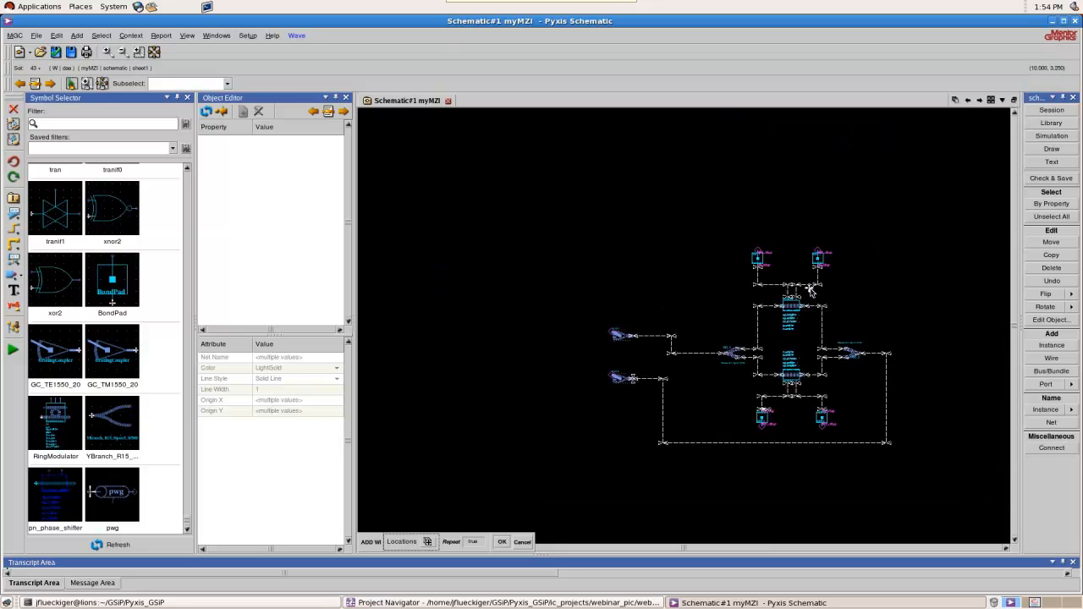
{"action": "scroll", "coordinate": [785, 314], "scroll_direction": "up", "scroll_amount": 3}
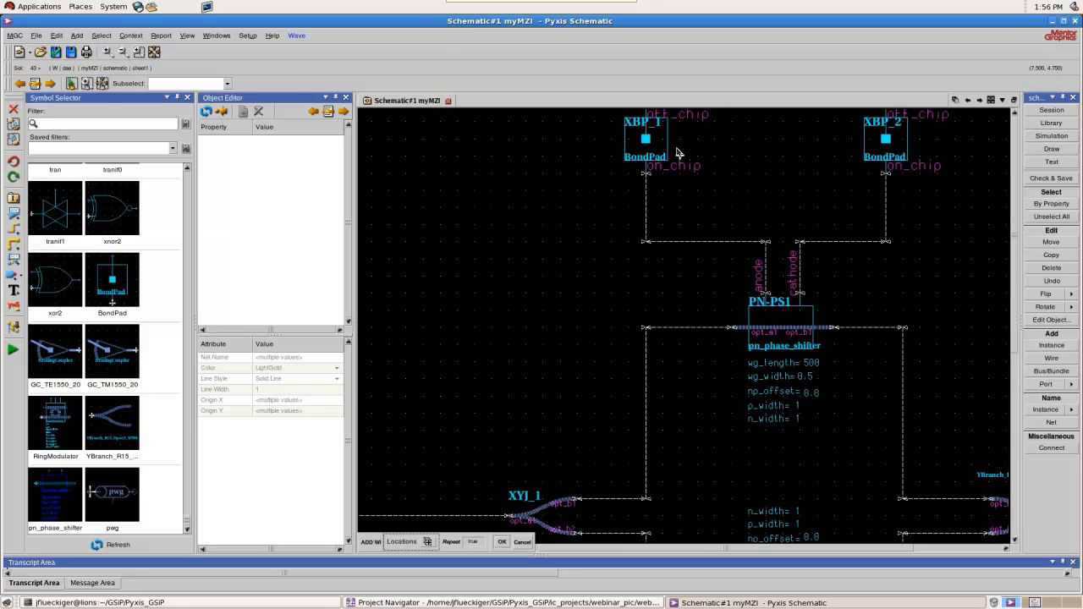
{"action": "scroll", "coordinate": [779, 177], "scroll_direction": "down", "scroll_amount": 2}
{"action": "scroll", "coordinate": [804, 258], "scroll_direction": "up", "scroll_amount": 3}
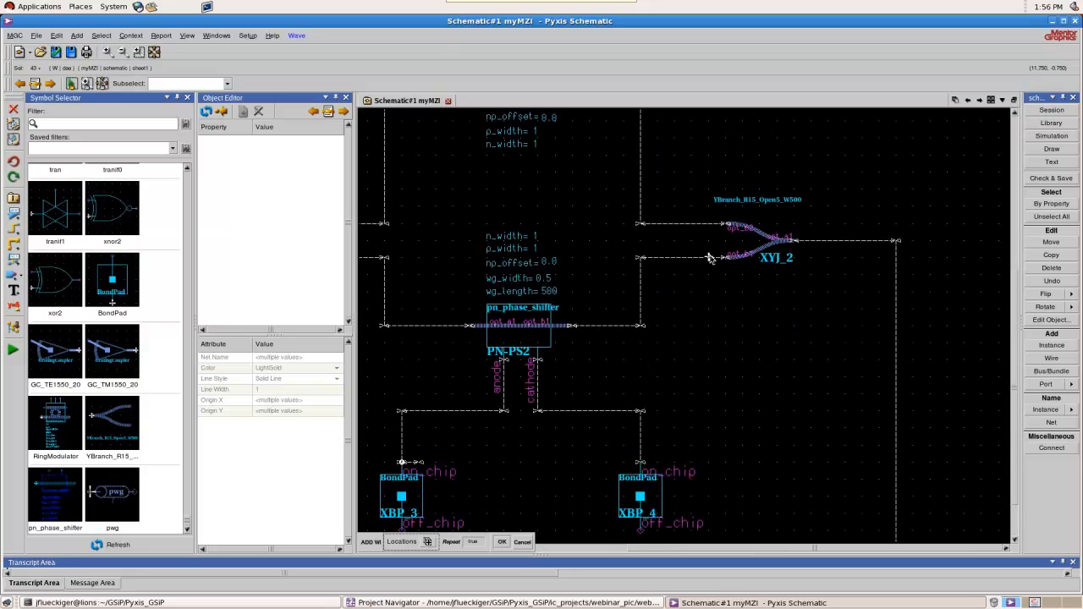
Review the whole wired interferometer, from Y-branch XYJ_2 to the grating couplers and upper bond pads, and end wire drawing
{"action": "scroll", "coordinate": [899, 229], "scroll_direction": "down", "scroll_amount": 3}
{"action": "scroll", "coordinate": [702, 367], "scroll_direction": "down", "scroll_amount": 2}
{"action": "scroll", "coordinate": [531, 320], "scroll_direction": "up", "scroll_amount": 2}
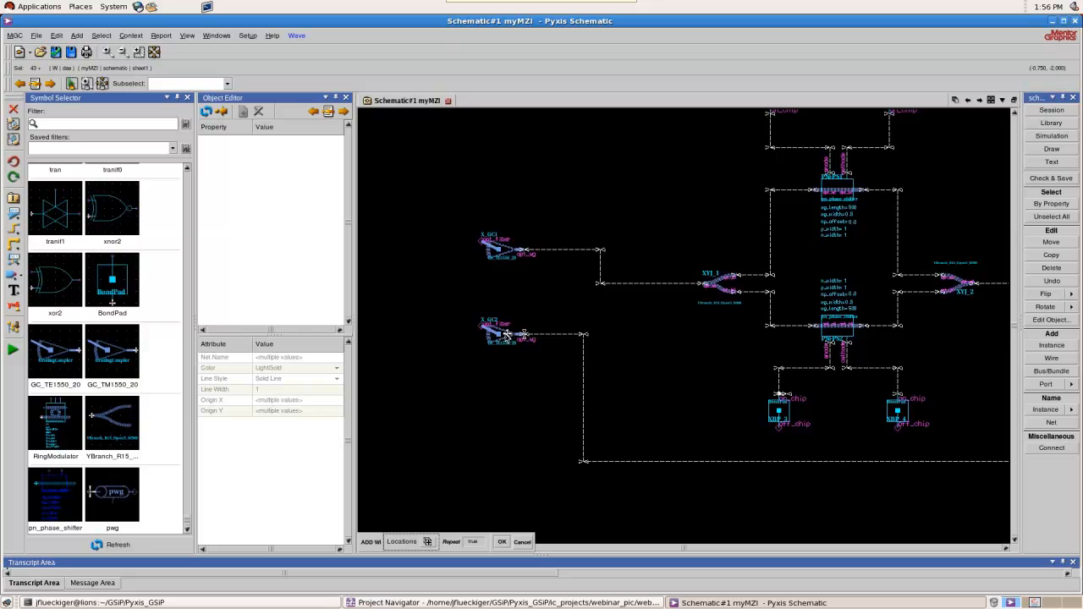
{"action": "scroll", "coordinate": [557, 297], "scroll_direction": "down", "scroll_amount": 2}
{"action": "scroll", "coordinate": [556, 307], "scroll_direction": "up", "scroll_amount": 2}
{"action": "scroll", "coordinate": [559, 313], "scroll_direction": "down", "scroll_amount": 3}
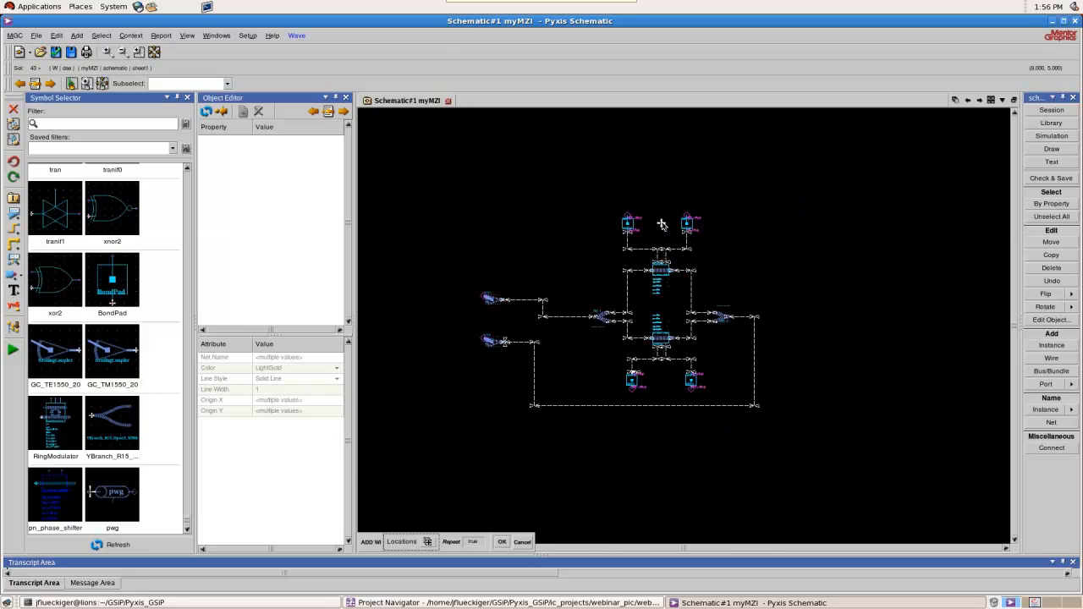
{"action": "scroll", "coordinate": [643, 237], "scroll_direction": "up", "scroll_amount": 2}
{"action": "key", "text": "Escape"}
Name the nets at the off_chip pins of bond pads XBP_1 and XBP_2 top_an and top_cat
{"action": "left_click_drag", "start_coordinate": [563, 187], "coordinate": [741, 238]}
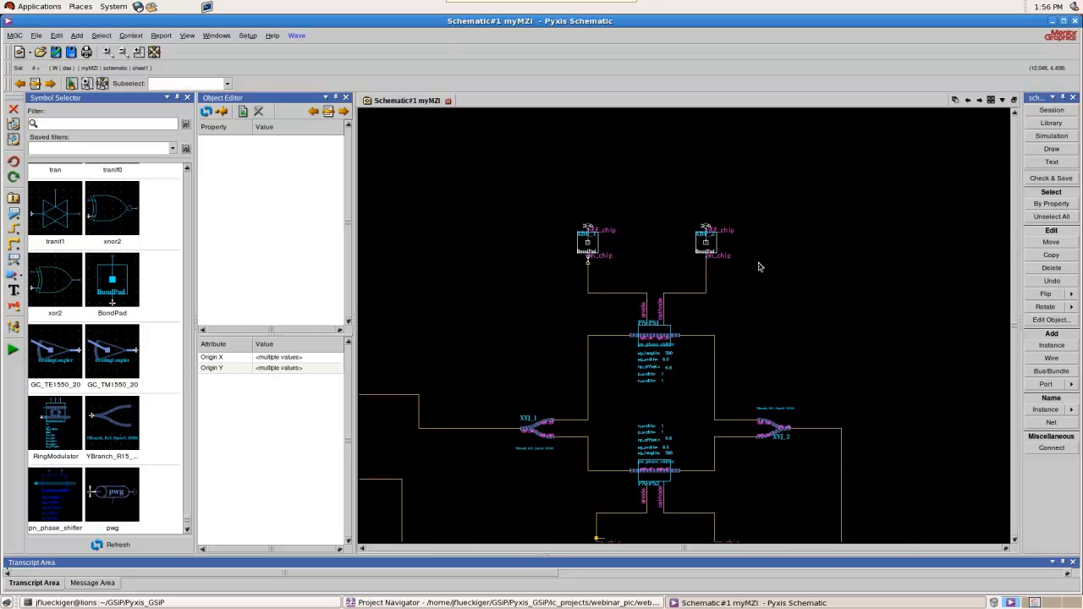
{"action": "key", "text": "n"}
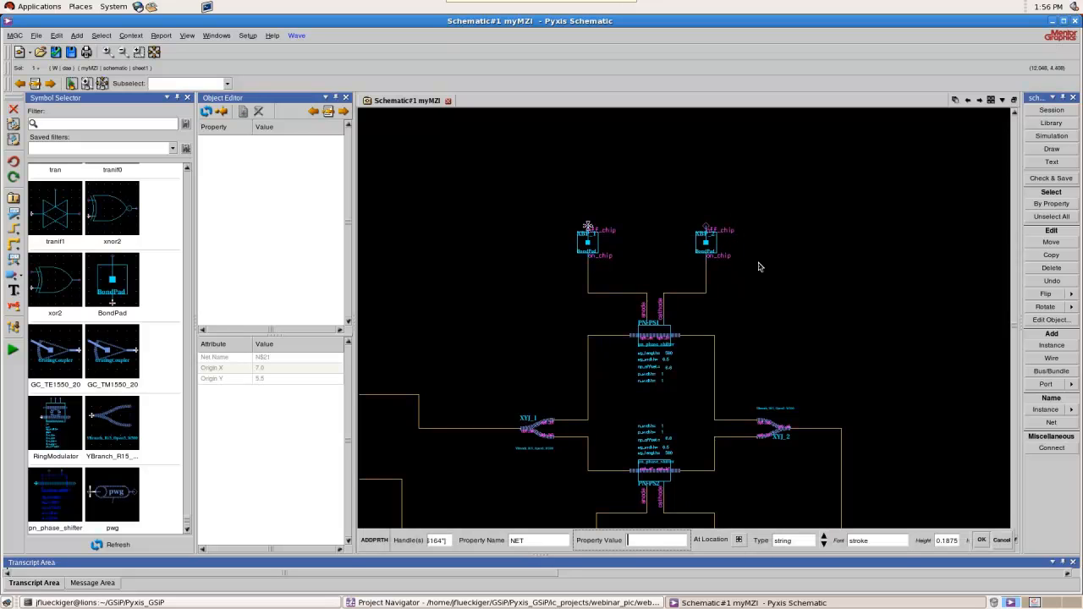
{"action": "type", "text": "top_an"}
{"action": "key", "text": "Return"}
{"action": "key", "text": "Return"}
Name the nets at the off_chip pins of bond pads XBP_3 and XBP_4 bot_an and bot_cat
{"action": "scroll", "coordinate": [759, 267], "scroll_direction": "down", "scroll_amount": 1}
{"action": "scroll", "coordinate": [733, 407], "scroll_direction": "up", "scroll_amount": 2}
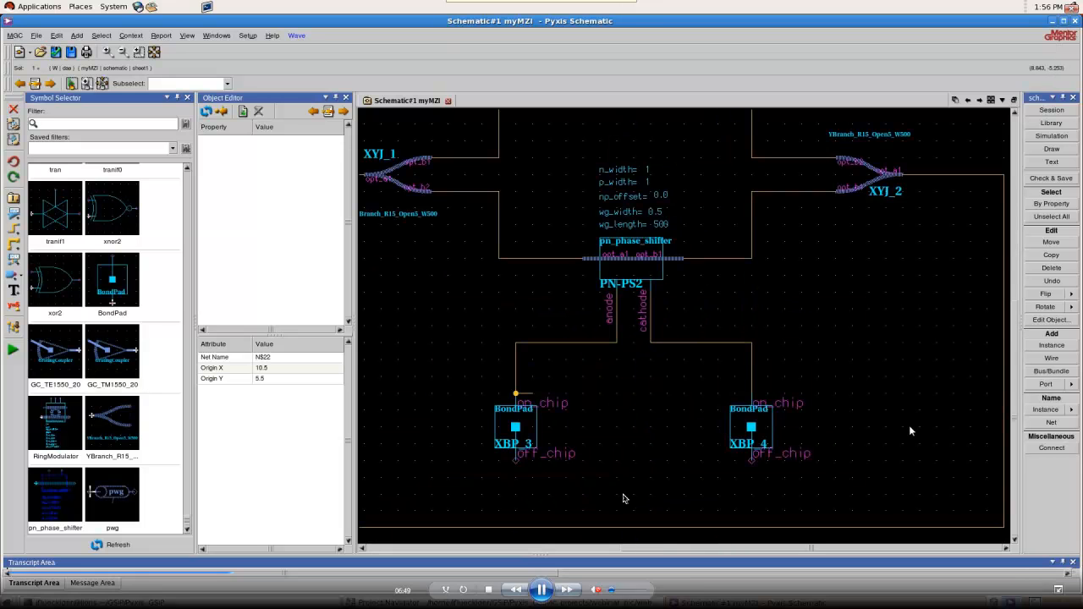
{"action": "left_click_drag", "start_coordinate": [483, 503], "coordinate": [796, 451]}
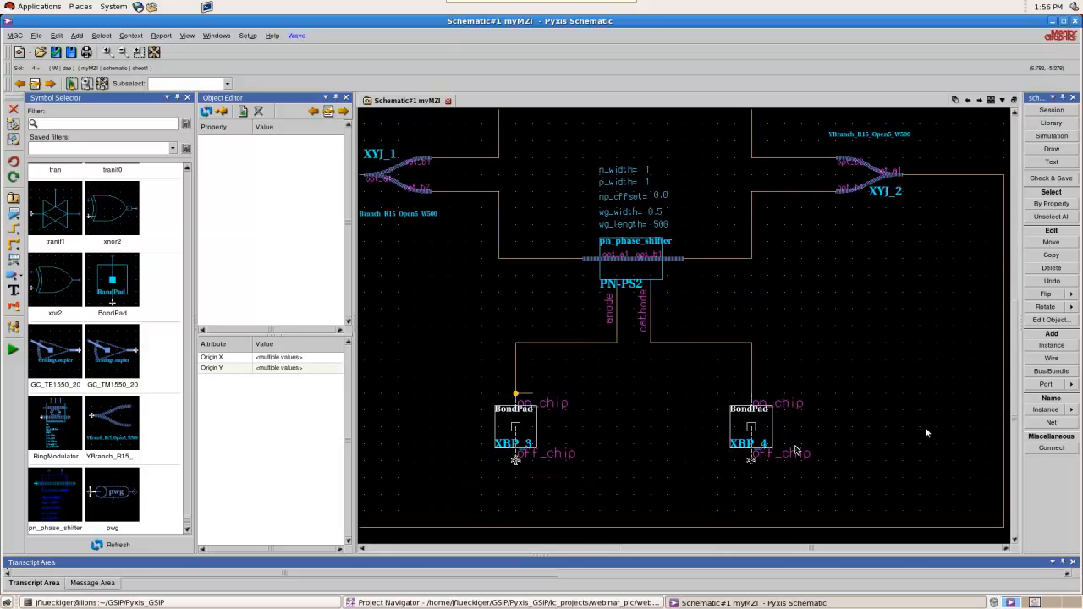
{"action": "key", "text": "n"}
{"action": "type", "text": "bo"}
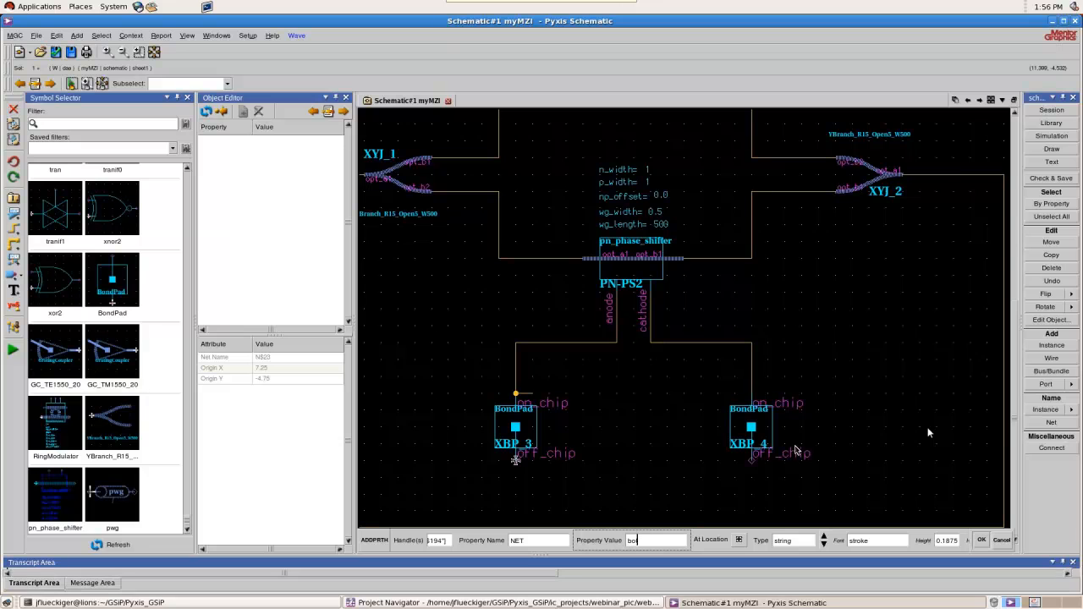
{"action": "type", "text": "t_an"}
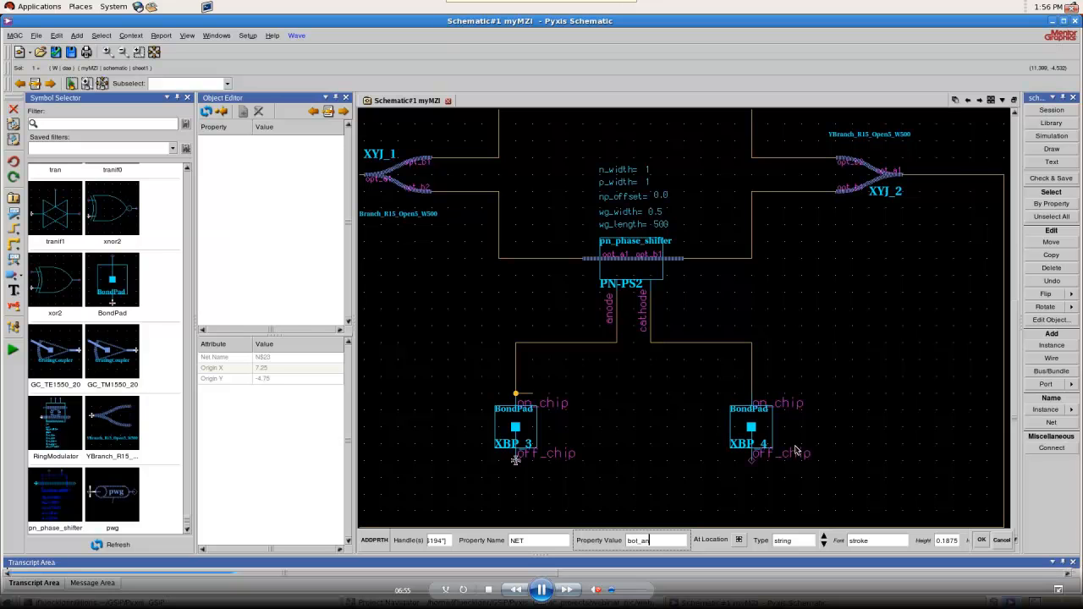
{"action": "left_click", "coordinate": [515, 460]}
{"action": "key", "text": "BackSpace"}
{"action": "key", "text": "BackSpace"}
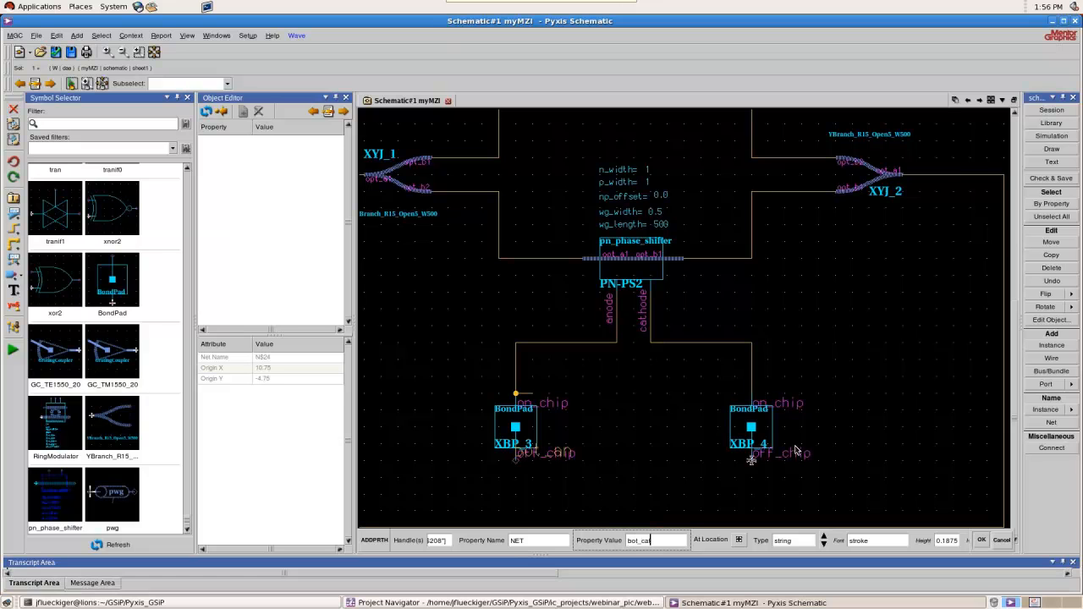
{"action": "key", "text": "Return"}
Name the nets at the opt_fiber pins of grating couplers X_GC1 and X_GC2 opt_in and opt_out
{"action": "scroll", "coordinate": [970, 468], "scroll_direction": "down", "scroll_amount": 1}
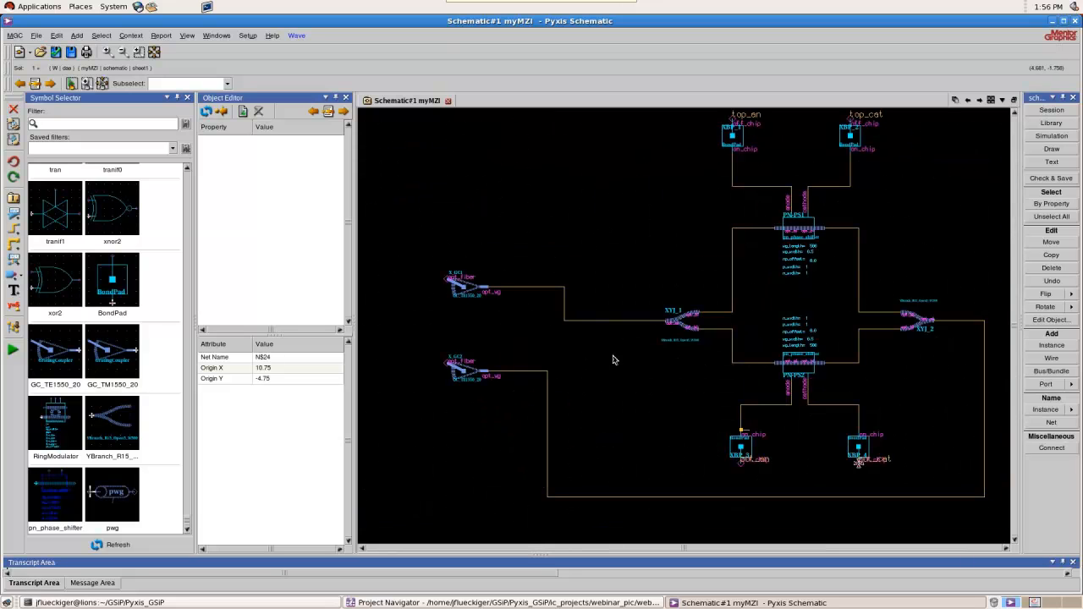
{"action": "left_click_drag", "start_coordinate": [408, 218], "coordinate": [459, 423]}
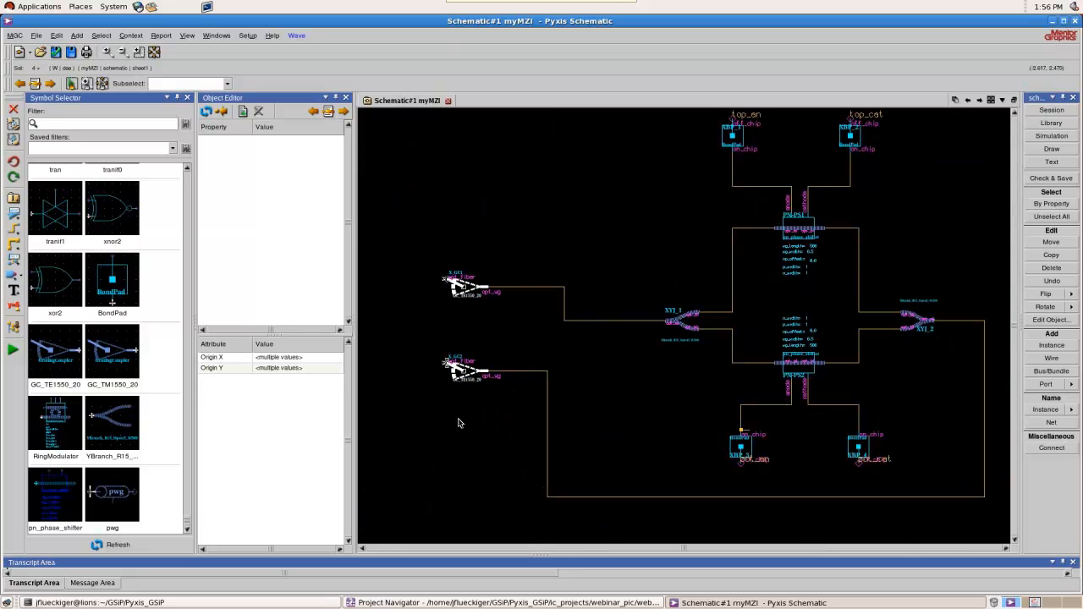
{"action": "key", "text": "l"}
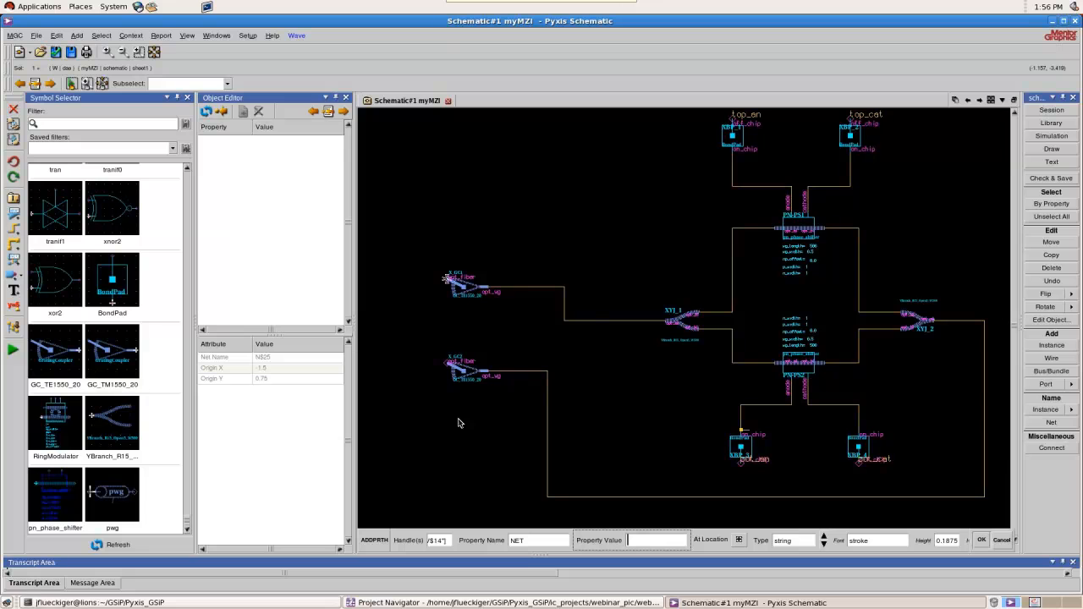
{"action": "type", "text": "opt_in"}
{"action": "key", "text": "Tab"}
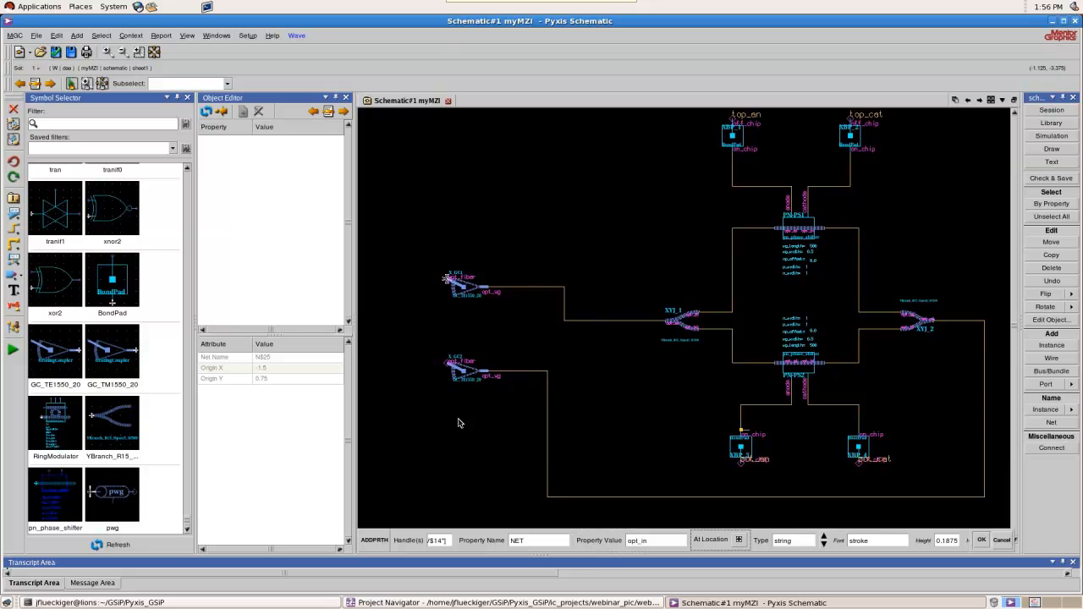
{"action": "key", "text": "Return"}
{"action": "type", "text": "opt_out"}
{"action": "key", "text": "Return"}
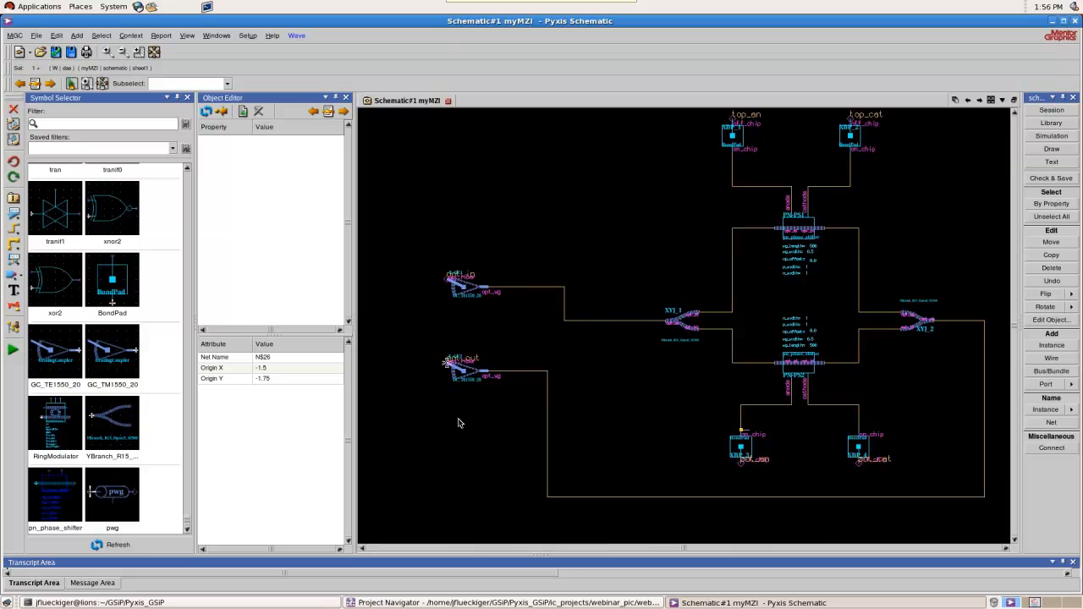
Place an input port (portin) on the opt_in net at grating coupler X_GC1's opt_fiber pin
{"action": "left_click", "coordinate": [22, 277]}
{"action": "left_click", "coordinate": [51, 278]}
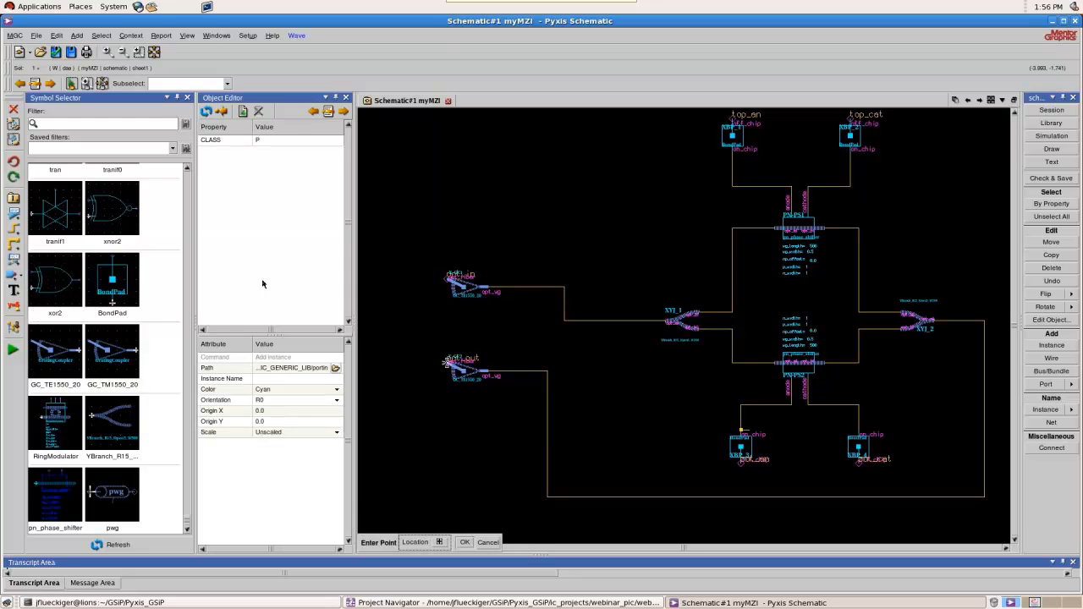
{"action": "left_click", "coordinate": [445, 281]}
Place input ports on the top_an and top_cat nets at the off_chip pins of XBP_1 and XBP_2
{"action": "scroll", "coordinate": [434, 348], "scroll_direction": "down", "scroll_amount": 1}
{"action": "scroll", "coordinate": [666, 232], "scroll_direction": "up", "scroll_amount": 1}
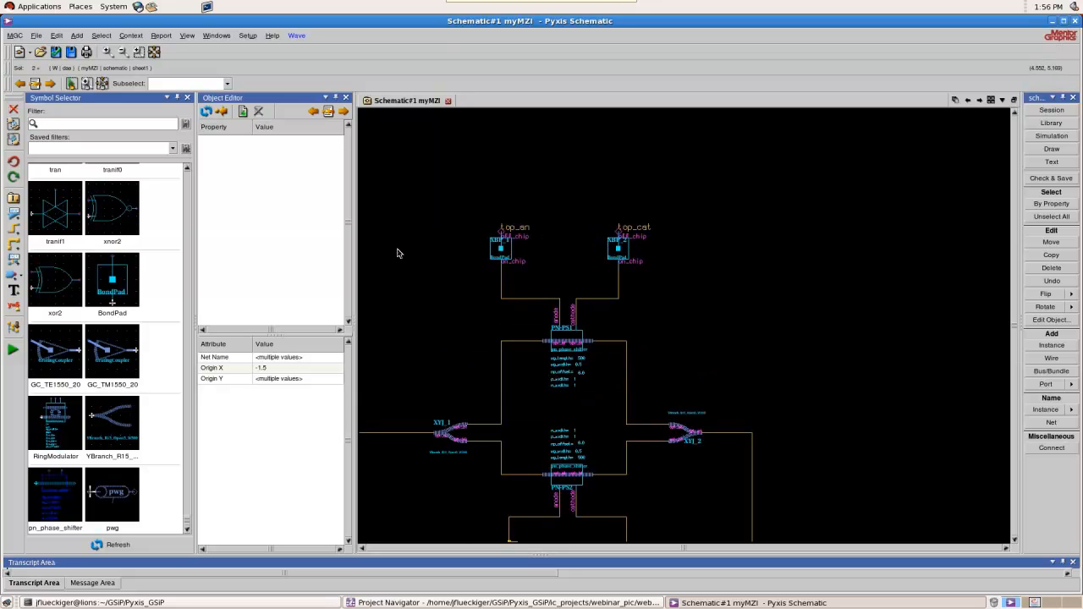
{"action": "left_click", "coordinate": [13, 274]}
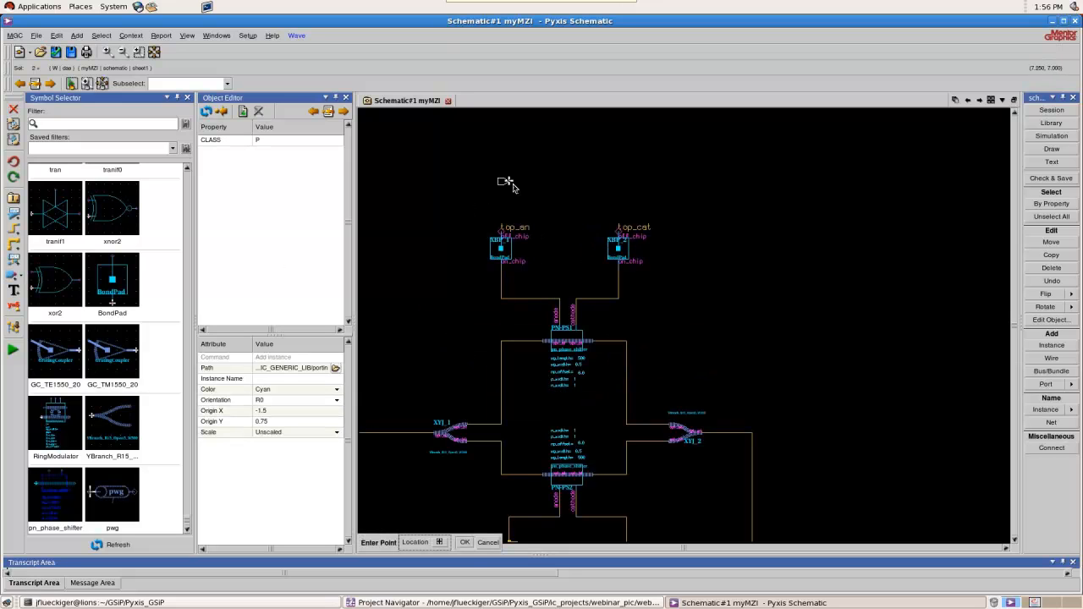
{"action": "left_click", "coordinate": [503, 230]}
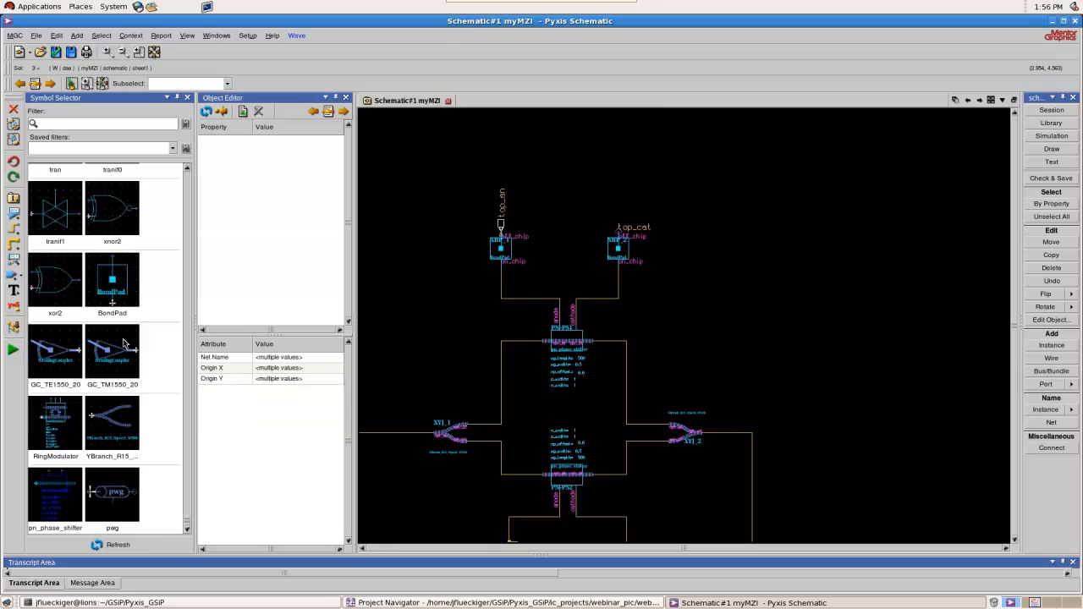
{"action": "left_click", "coordinate": [13, 274]}
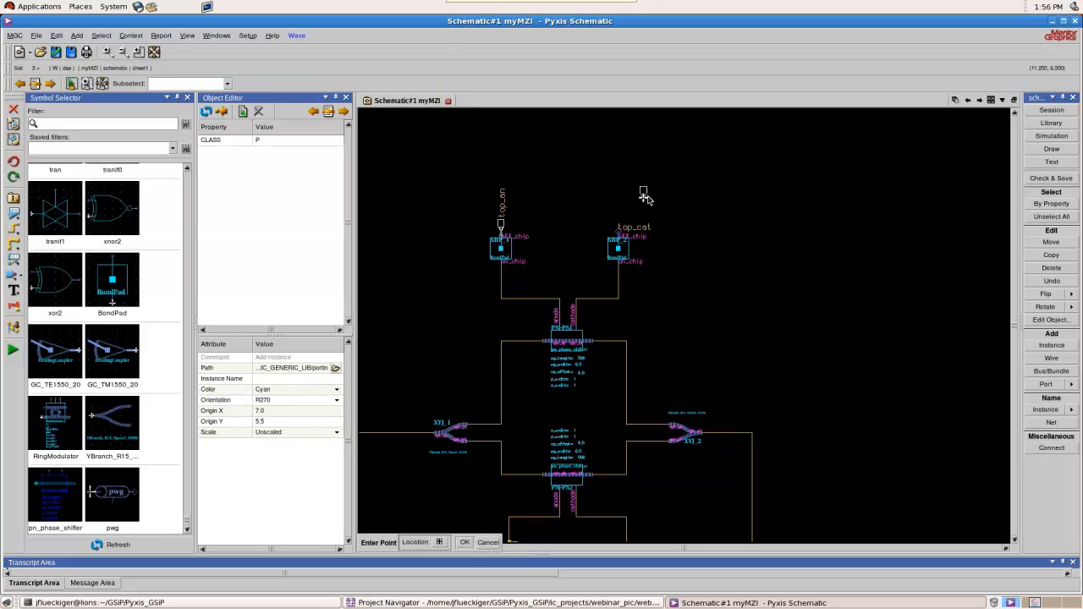
{"action": "left_click", "coordinate": [618, 230]}
Place input ports on the bot_an and bot_cat nets at the off_chip pins of XBP_3 and XBP_4
{"action": "scroll", "coordinate": [684, 184], "scroll_direction": "down", "scroll_amount": 2}
{"action": "scroll", "coordinate": [644, 296], "scroll_direction": "up", "scroll_amount": 2}
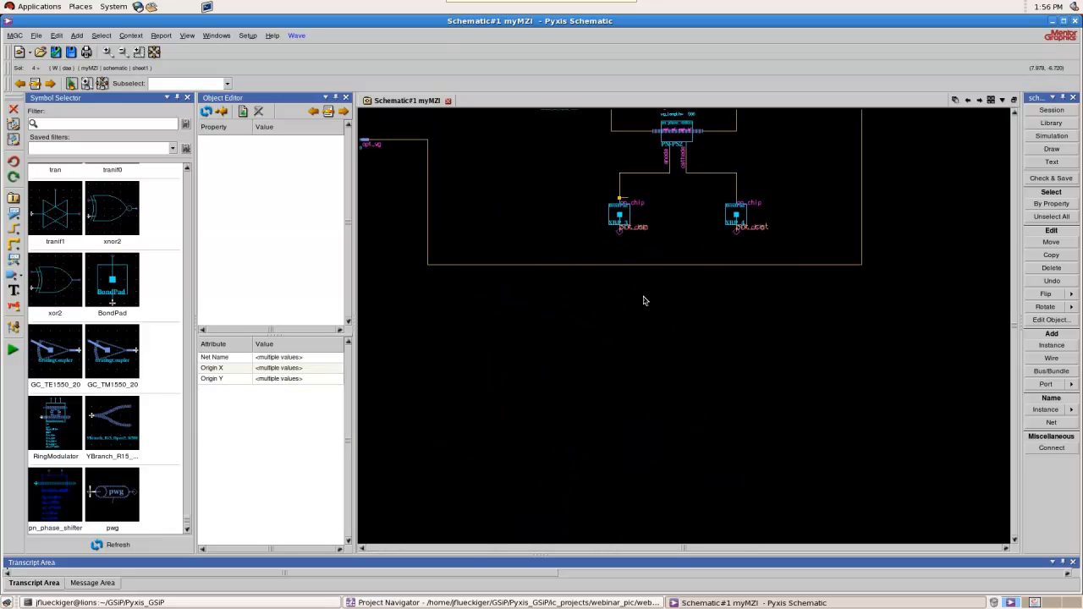
{"action": "left_click", "coordinate": [13, 276]}
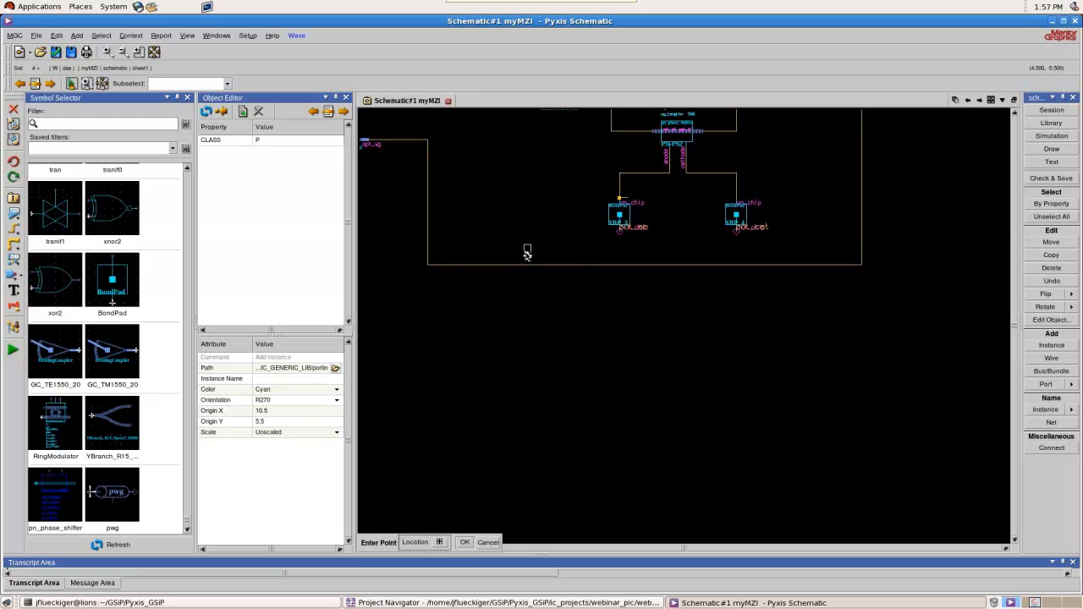
{"action": "left_click", "coordinate": [620, 239]}
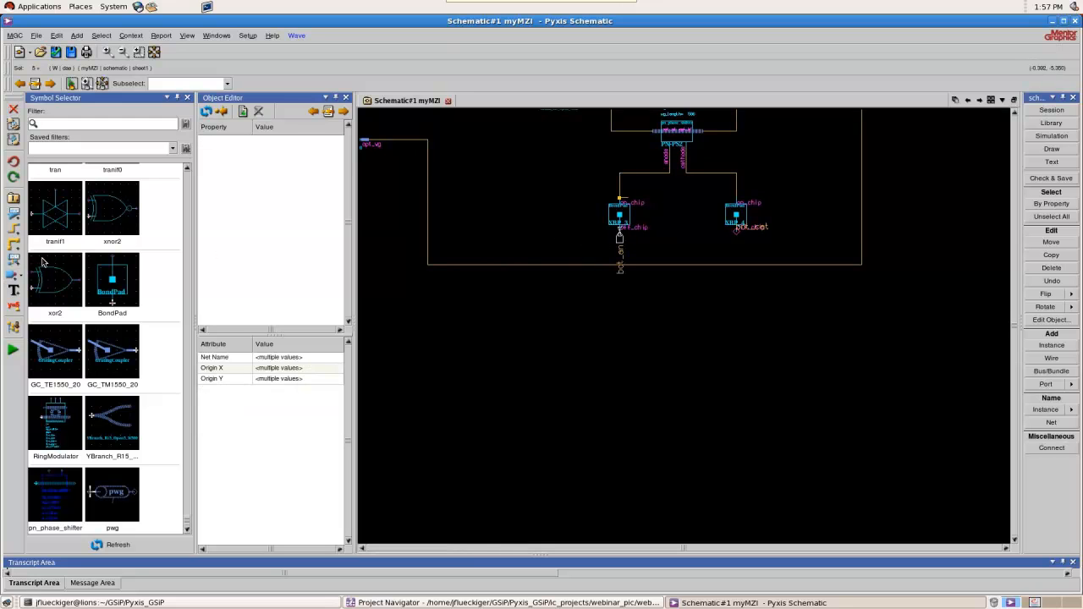
{"action": "left_click", "coordinate": [15, 276]}
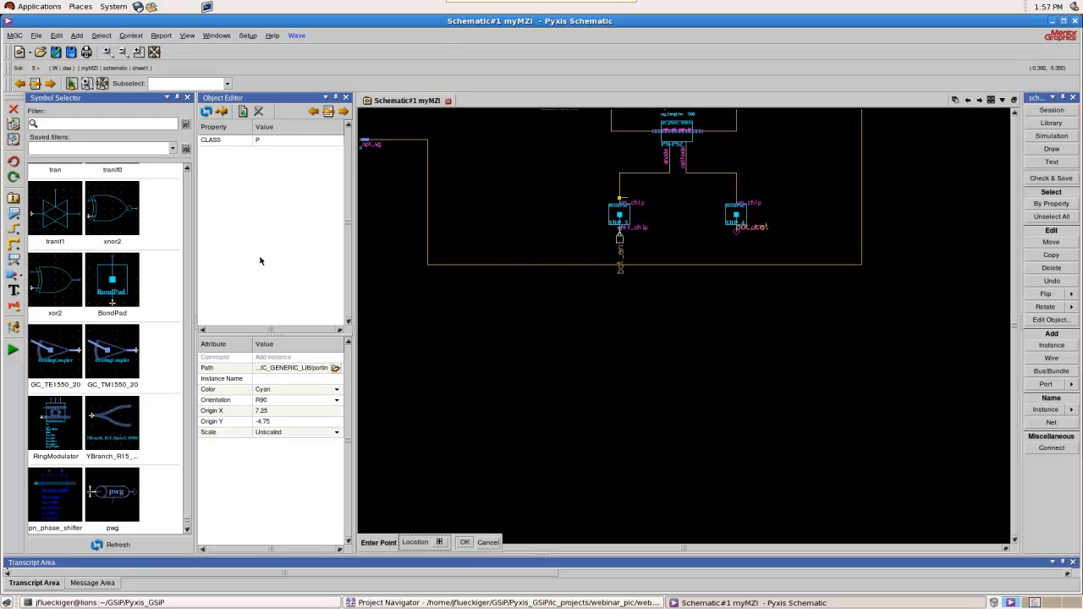
{"action": "left_click", "coordinate": [737, 238]}
Place an output port (portout), rotated to face away from the coupler, on the opt_out net at X_GC2's opt_fiber pin
{"action": "scroll", "coordinate": [850, 263], "scroll_direction": "down", "scroll_amount": 3}
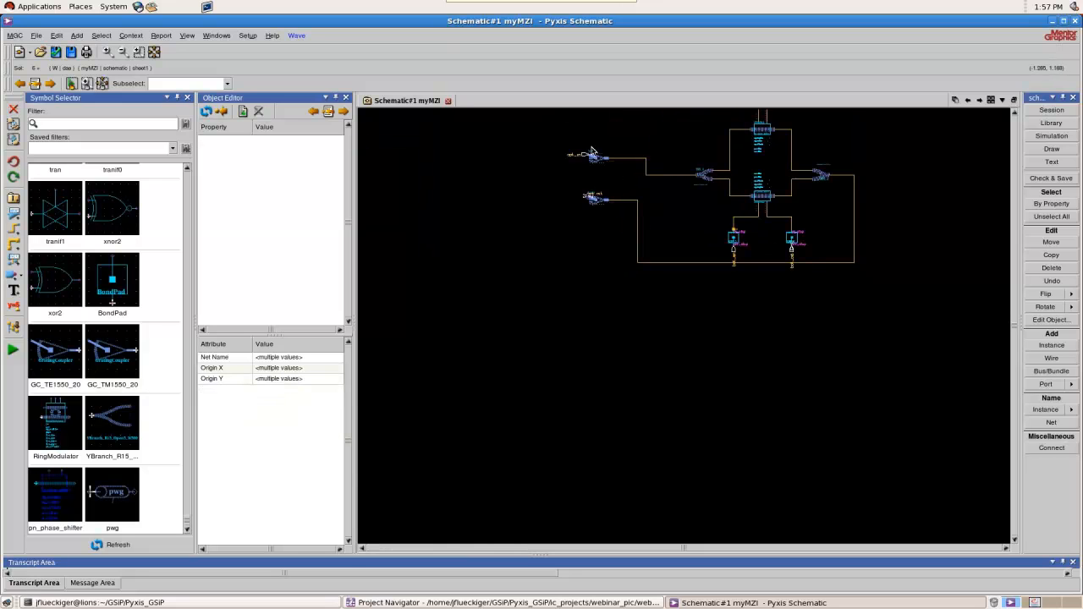
{"action": "scroll", "coordinate": [597, 153], "scroll_direction": "up", "scroll_amount": 3}
{"action": "scroll", "coordinate": [603, 238], "scroll_direction": "up", "scroll_amount": 2}
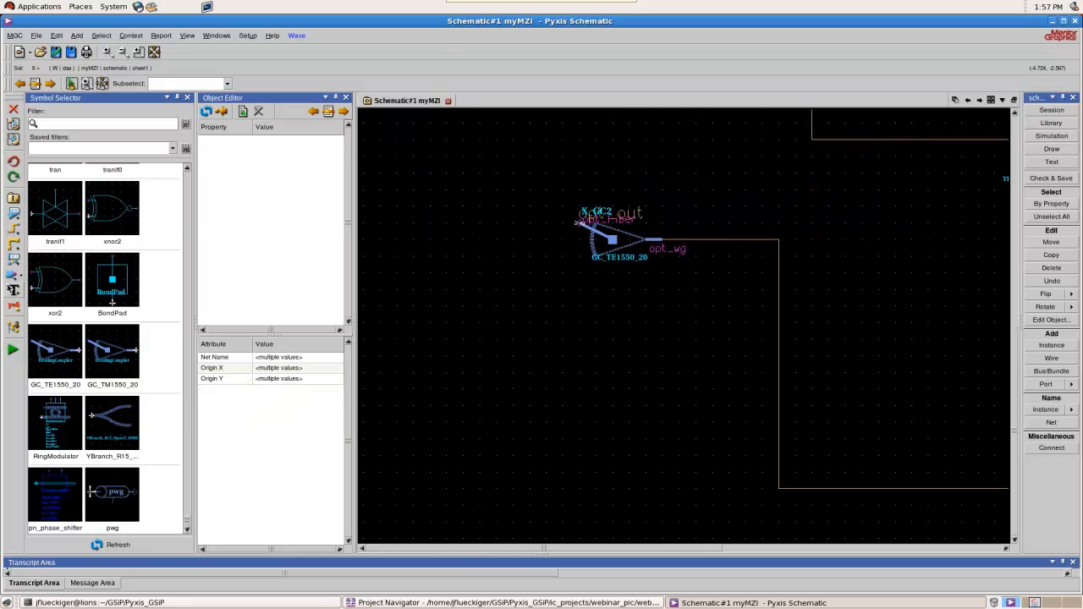
{"action": "left_click", "coordinate": [16, 277]}
{"action": "left_click", "coordinate": [58, 293]}
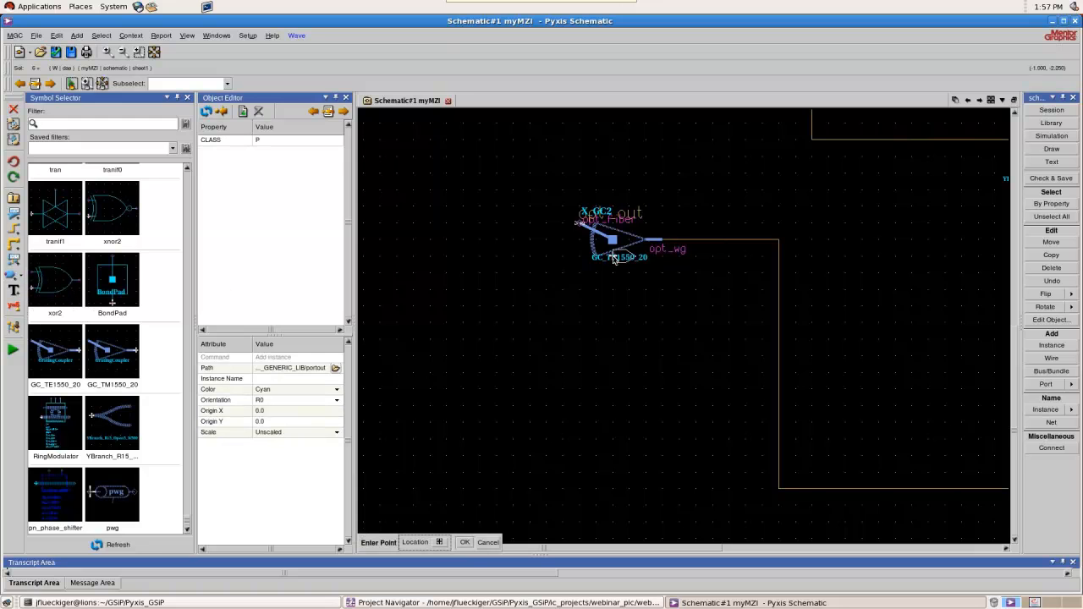
{"action": "key", "text": "r"}
{"action": "left_click", "coordinate": [580, 226]}
{"action": "scroll", "coordinate": [472, 268], "scroll_direction": "down", "scroll_amount": 2}
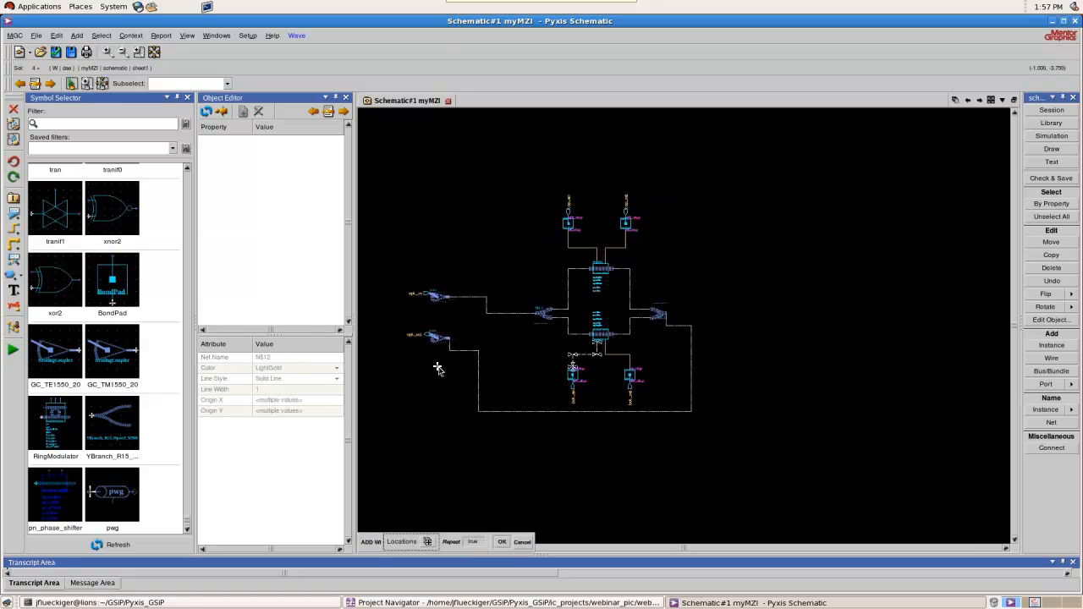
Insert a pwg waveguide component into the wire between grating coupler X_GC1 and Y-branch XYJ_1 and inspect its placement
{"action": "scroll", "coordinate": [438, 367], "scroll_direction": "up", "scroll_amount": 1}
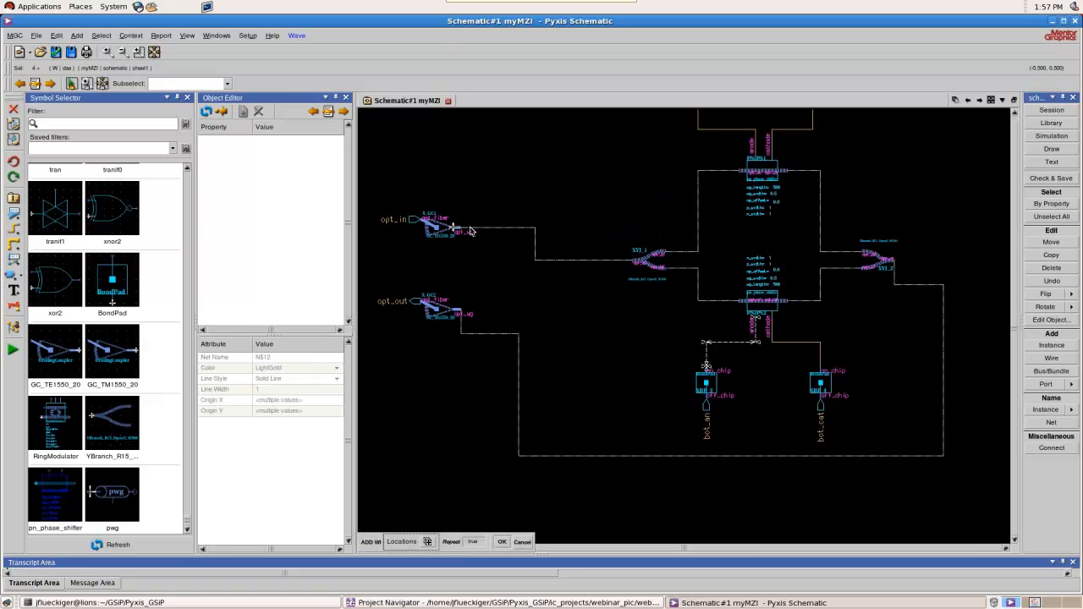
{"action": "scroll", "coordinate": [487, 216], "scroll_direction": "up", "scroll_amount": 1}
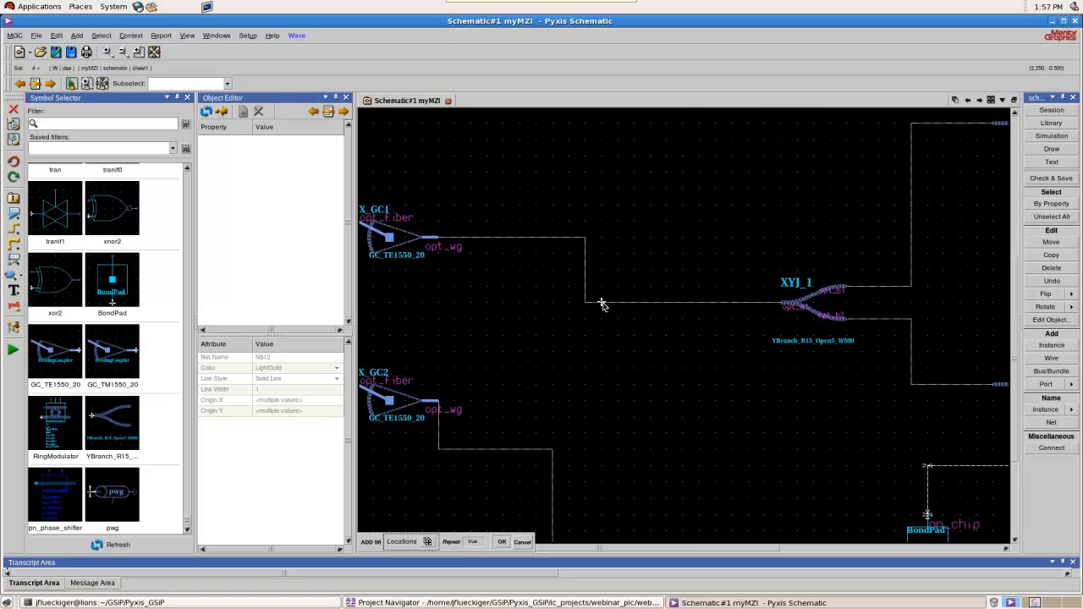
{"action": "scroll", "coordinate": [619, 271], "scroll_direction": "down", "scroll_amount": 2}
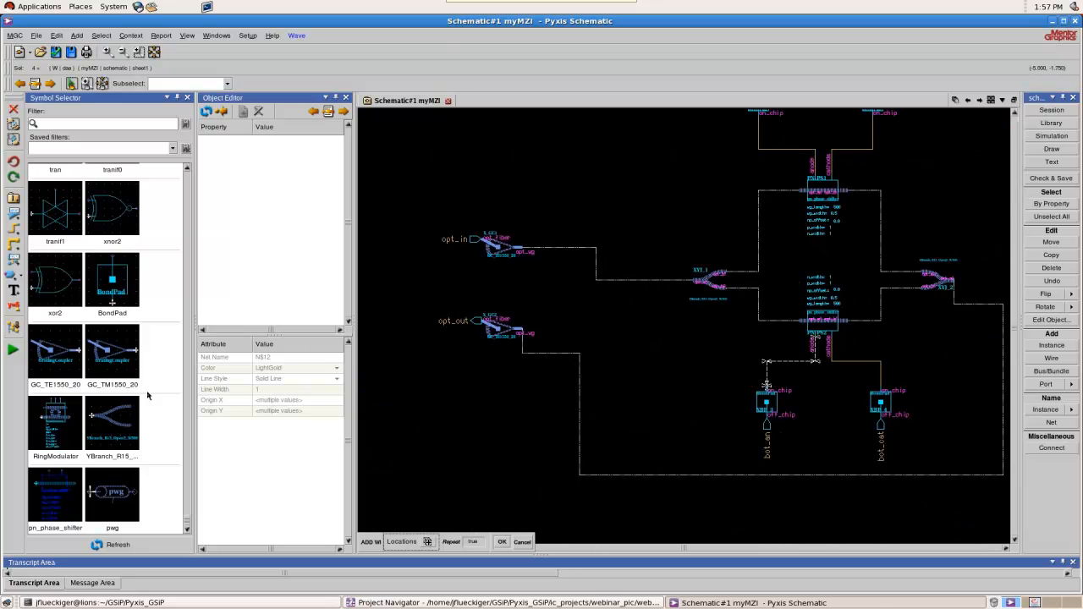
{"action": "left_click", "coordinate": [120, 497]}
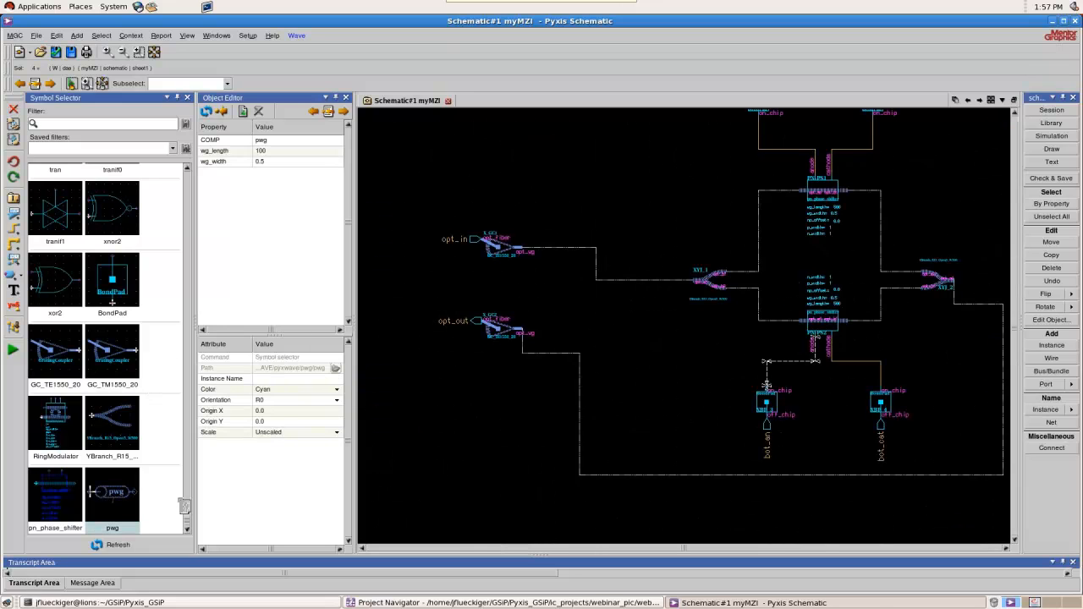
{"action": "left_click", "coordinate": [617, 280]}
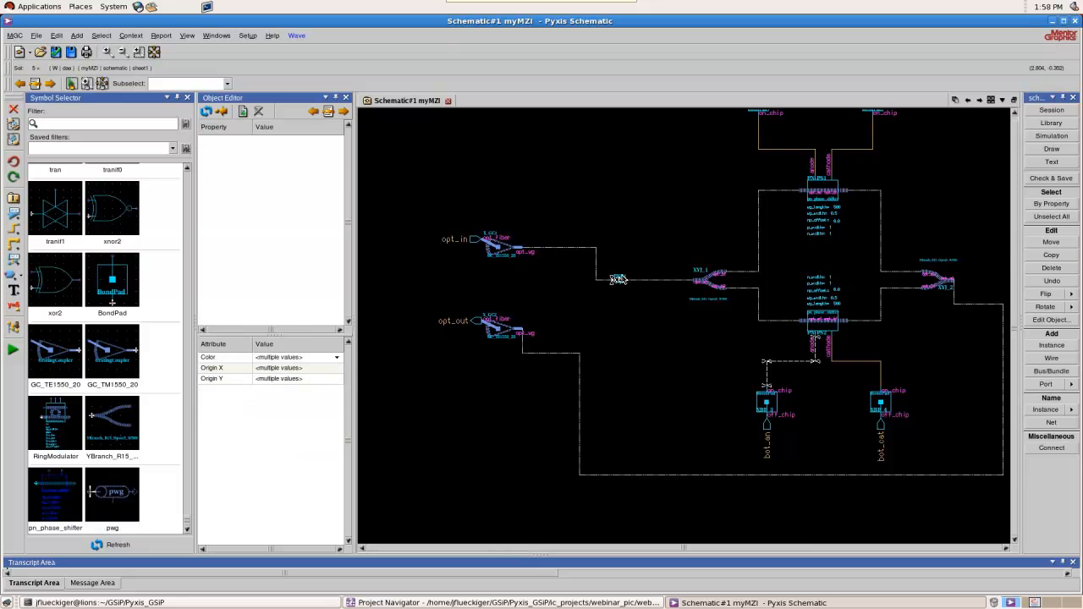
{"action": "scroll", "coordinate": [616, 281], "scroll_direction": "up", "scroll_amount": 2}
{"action": "scroll", "coordinate": [608, 293], "scroll_direction": "down", "scroll_amount": 2}
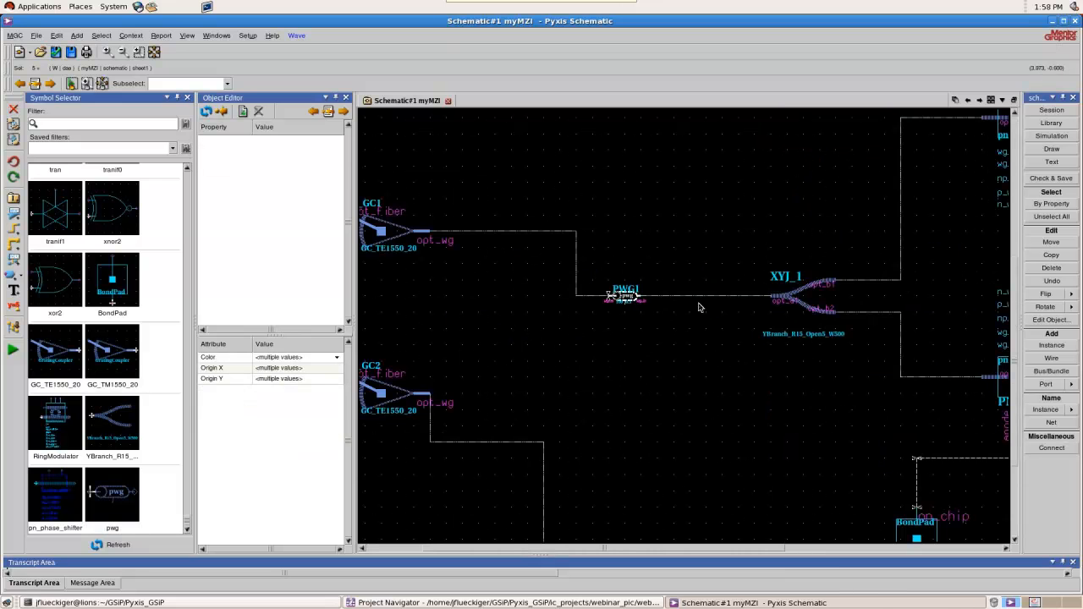
{"action": "scroll", "coordinate": [624, 296], "scroll_direction": "up", "scroll_amount": 2}
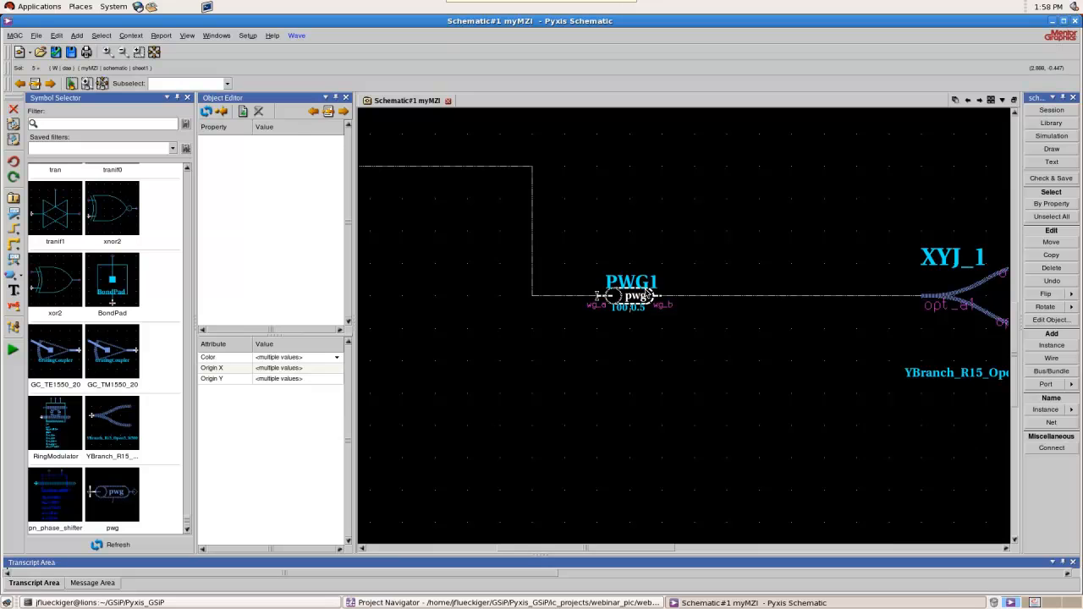
{"action": "scroll", "coordinate": [642, 299], "scroll_direction": "up", "scroll_amount": 1}
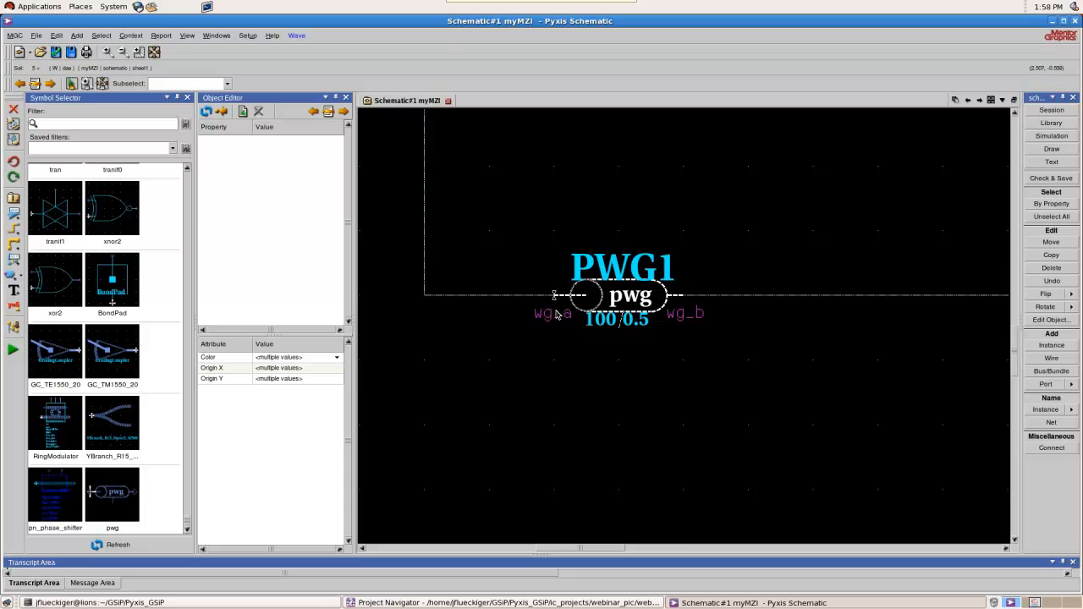
Insert a pwg waveguide component into the long return wire between Y-branch XYJ_2 and grating coupler X_GC2
{"action": "scroll", "coordinate": [552, 314], "scroll_direction": "down", "scroll_amount": 2}
{"action": "scroll", "coordinate": [550, 313], "scroll_direction": "down", "scroll_amount": 3}
{"action": "scroll", "coordinate": [550, 313], "scroll_direction": "up", "scroll_amount": 1}
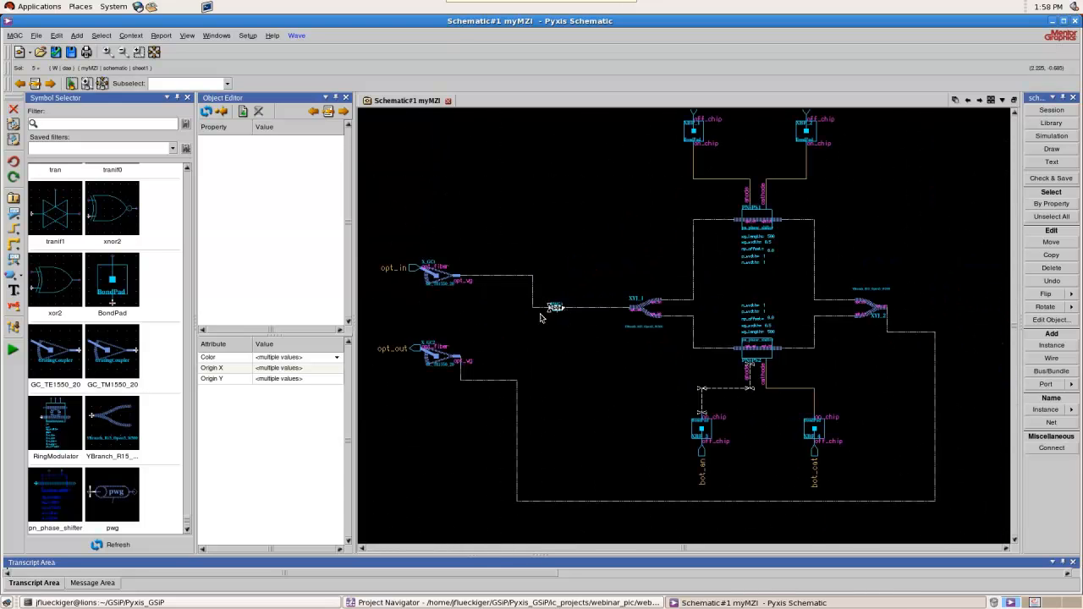
{"action": "left_click", "coordinate": [118, 492]}
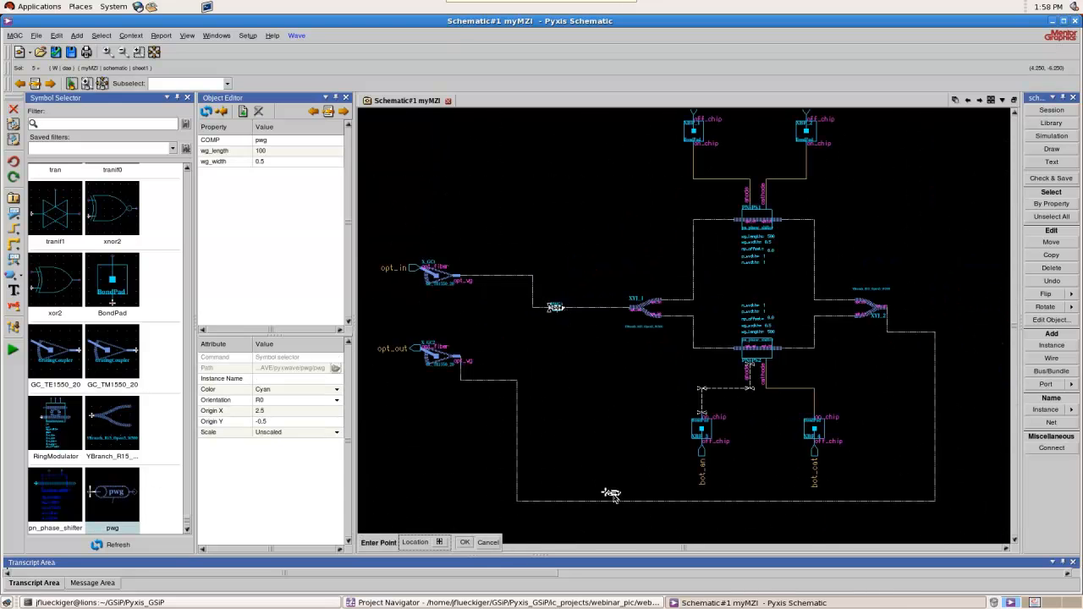
{"action": "left_click", "coordinate": [637, 503]}
Insert pwg waveguide components into the two wires from Y-branch XYJ_1 to the upper and lower phase shifters
{"action": "left_click", "coordinate": [118, 494]}
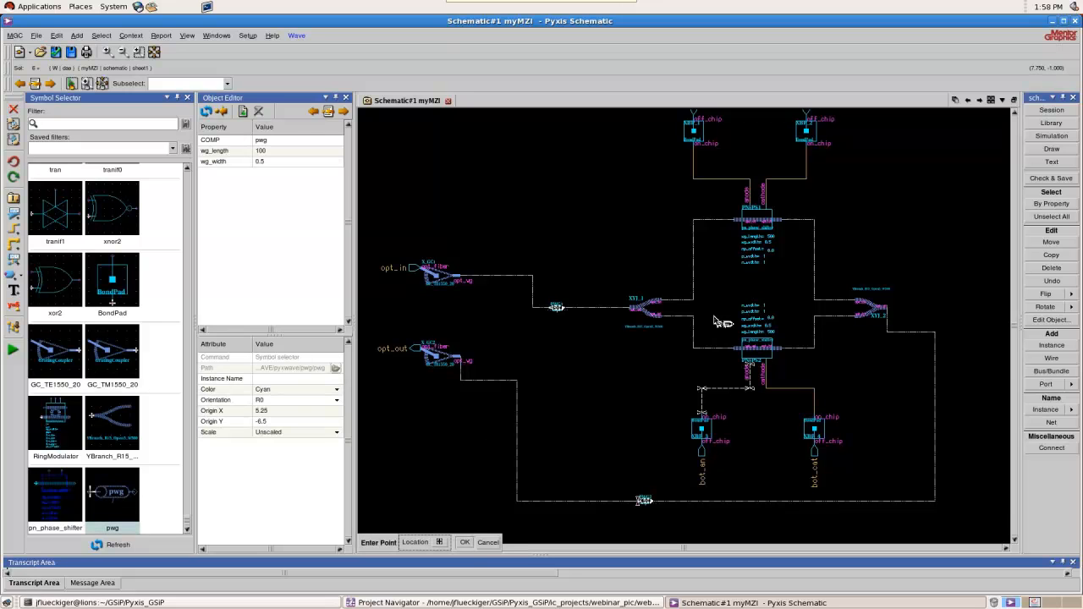
{"action": "left_click", "coordinate": [696, 272]}
{"action": "left_click", "coordinate": [93, 495]}
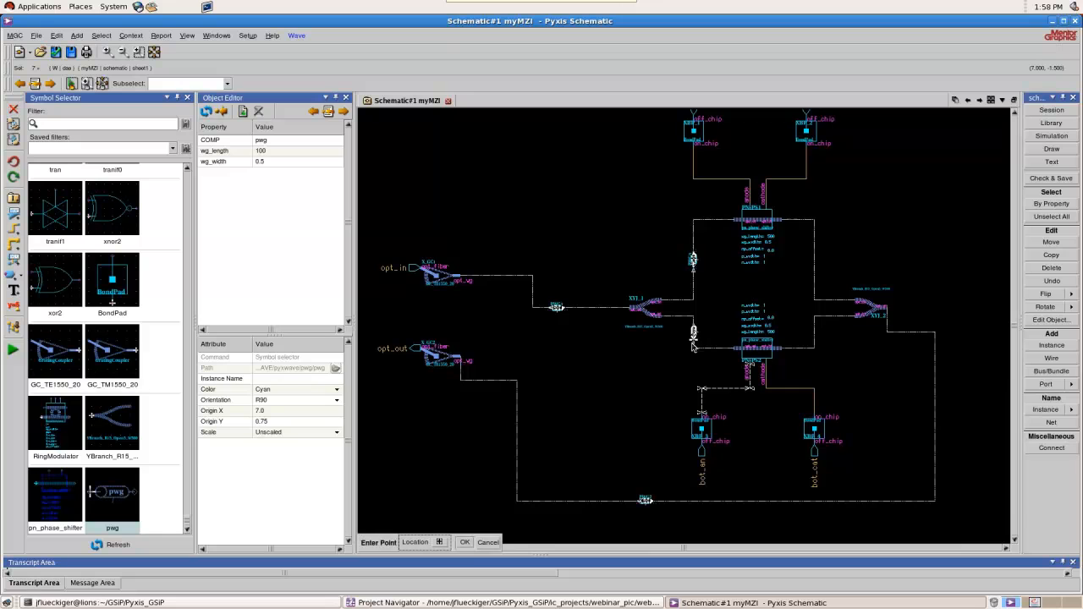
{"action": "left_click", "coordinate": [694, 341]}
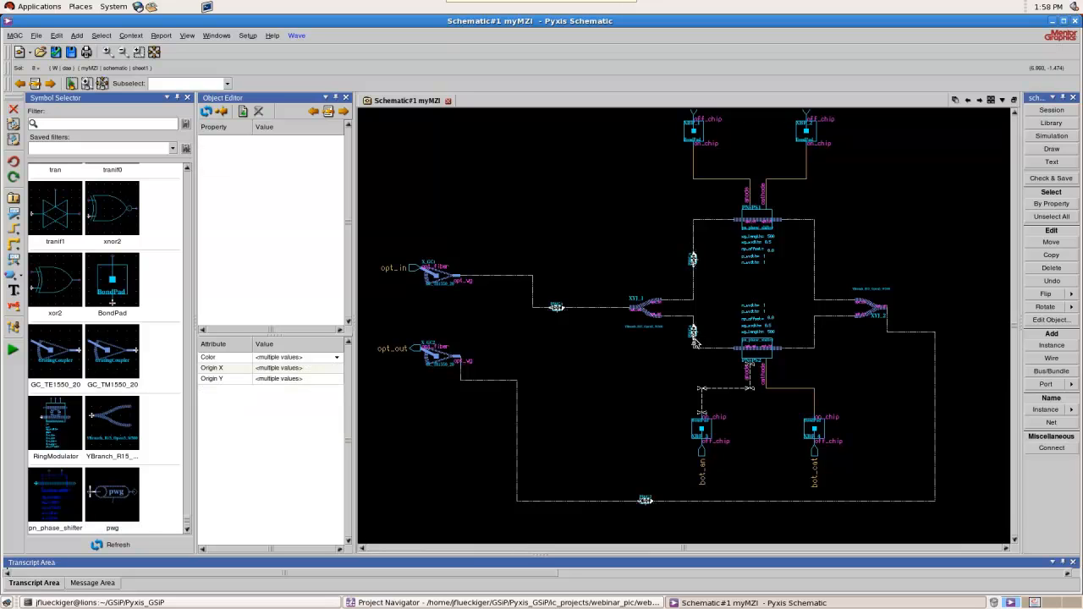
Insert pwg waveguide components into the two wires from the upper and lower phase shifters to Y-branch XYJ_2
{"action": "left_click", "coordinate": [127, 503]}
{"action": "left_click", "coordinate": [818, 271]}
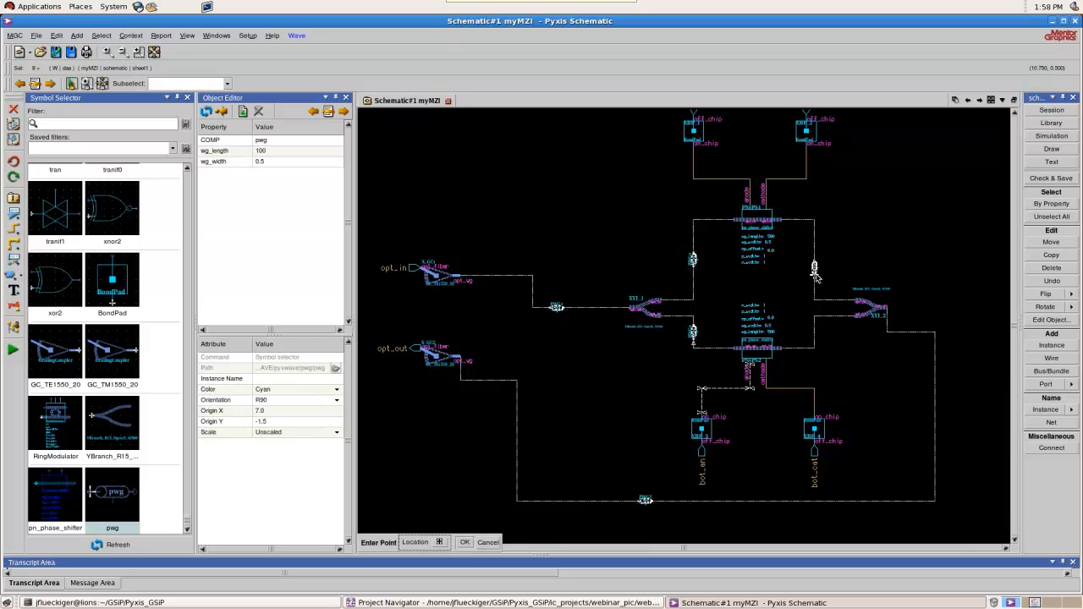
{"action": "left_click", "coordinate": [127, 504]}
{"action": "left_click", "coordinate": [818, 336]}
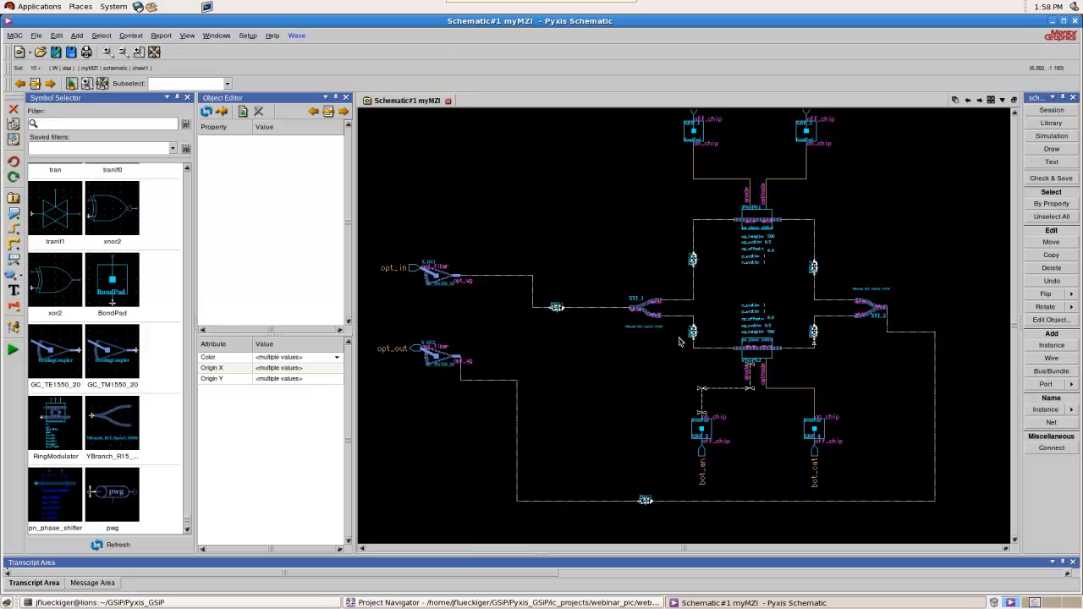
Check and save the myMZI schematic, close the check report and look over the whole circuit
{"action": "left_click", "coordinate": [60, 56]}
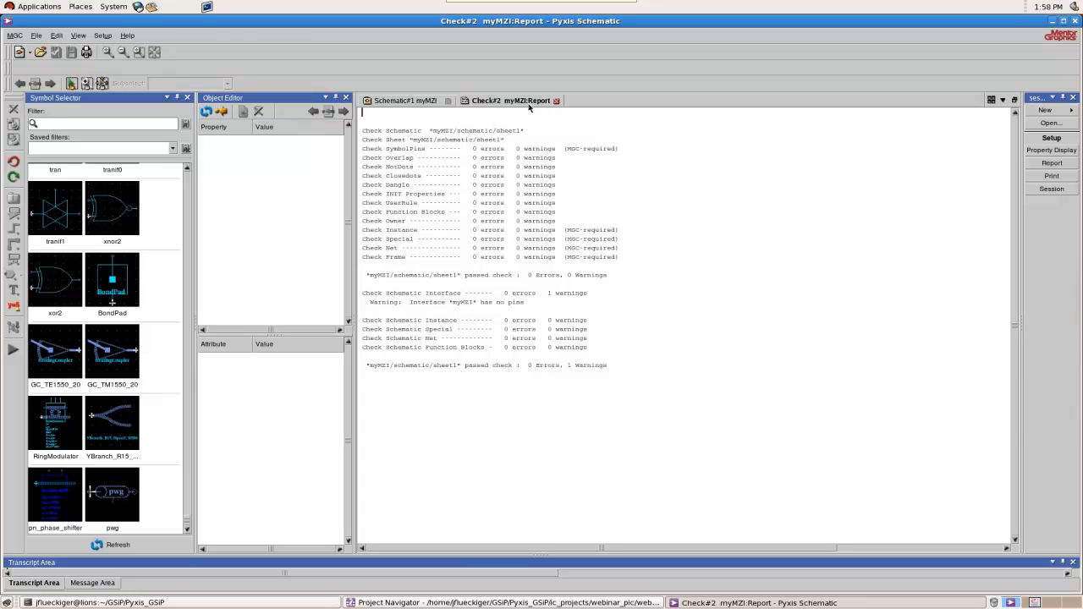
{"action": "left_click", "coordinate": [557, 102]}
{"action": "scroll", "coordinate": [720, 427], "scroll_direction": "down", "scroll_amount": 2}
{"action": "scroll", "coordinate": [726, 415], "scroll_direction": "up", "scroll_amount": 2}
{"action": "scroll", "coordinate": [749, 347], "scroll_direction": "down", "scroll_amount": 2}
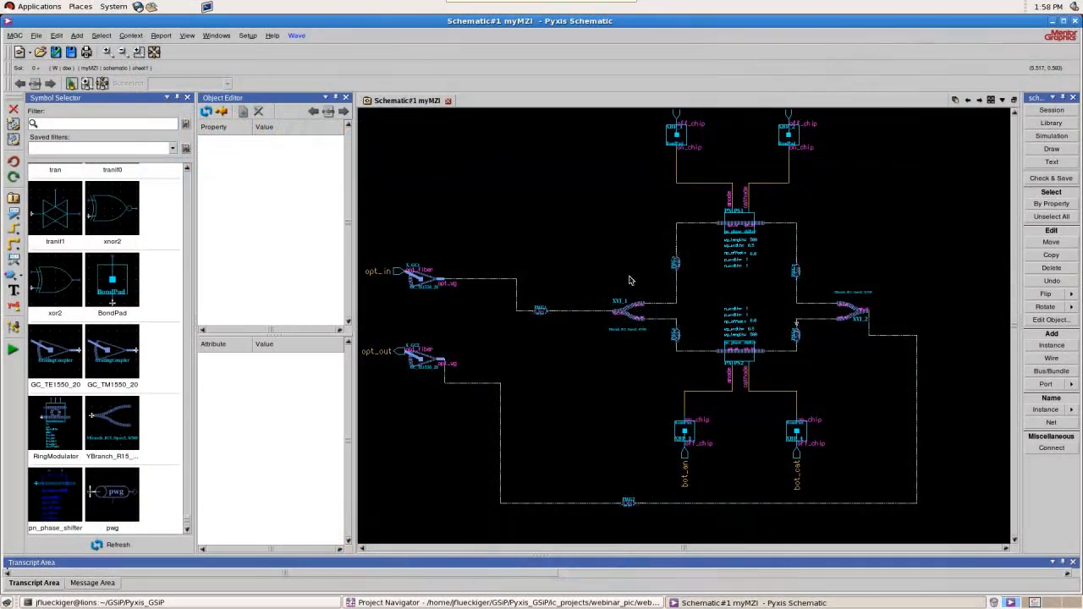
{"action": "scroll", "coordinate": [542, 263], "scroll_direction": "down", "scroll_amount": 1}
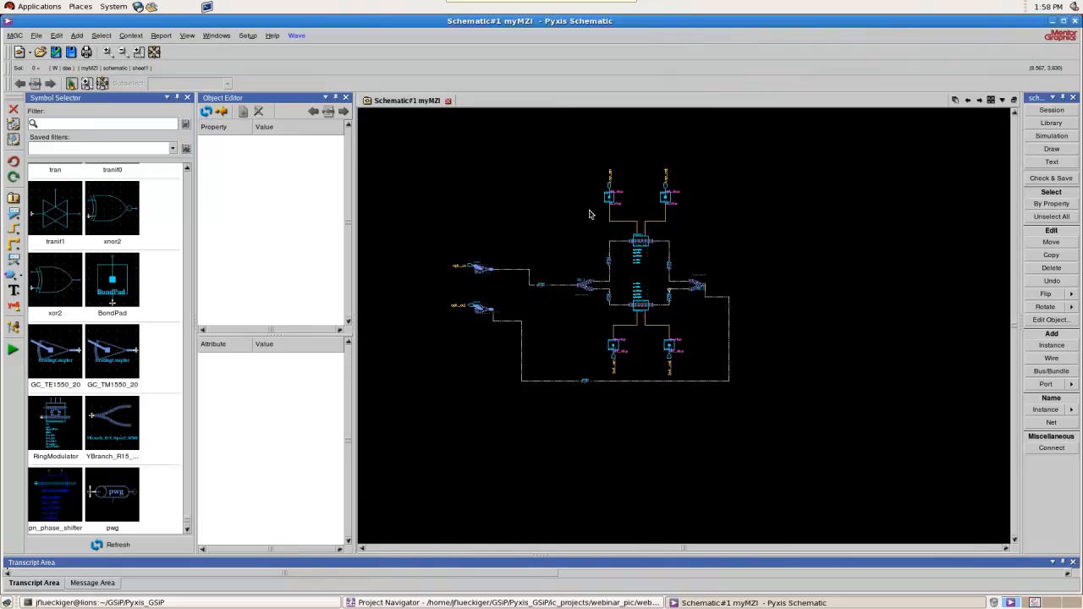
Enter simulation mode with the Eldo simulation type and show the design hierarchy
{"action": "left_click", "coordinate": [12, 349]}
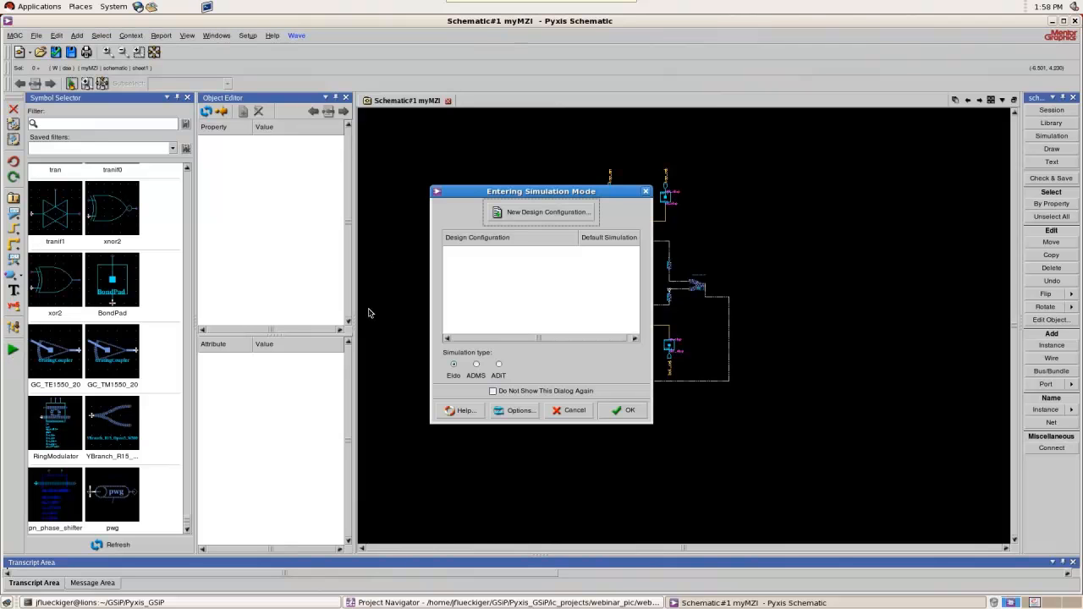
{"action": "left_click", "coordinate": [618, 412]}
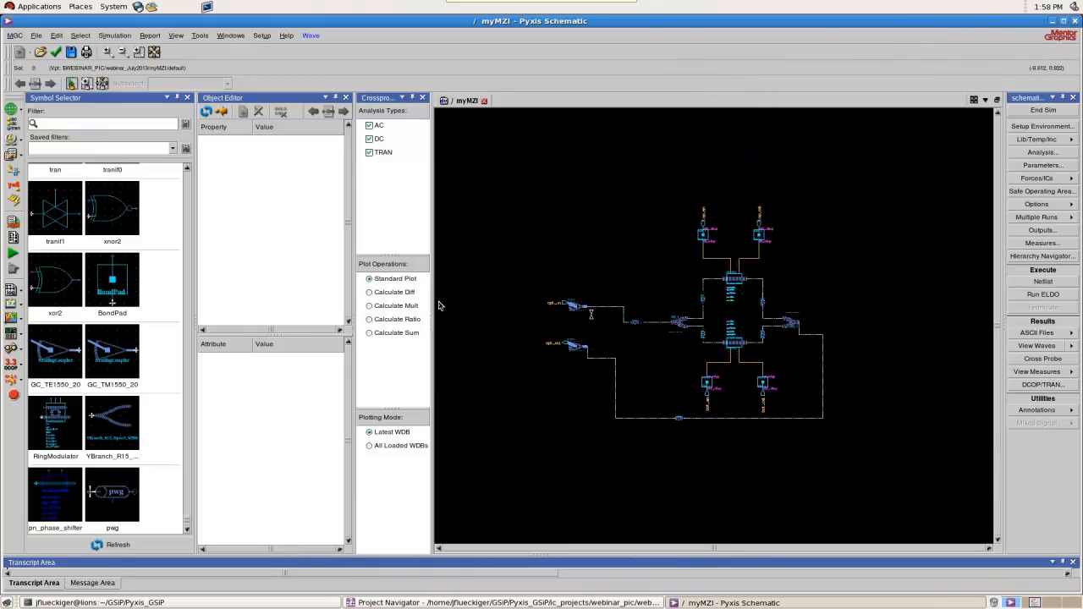
{"action": "left_click", "coordinate": [14, 201]}
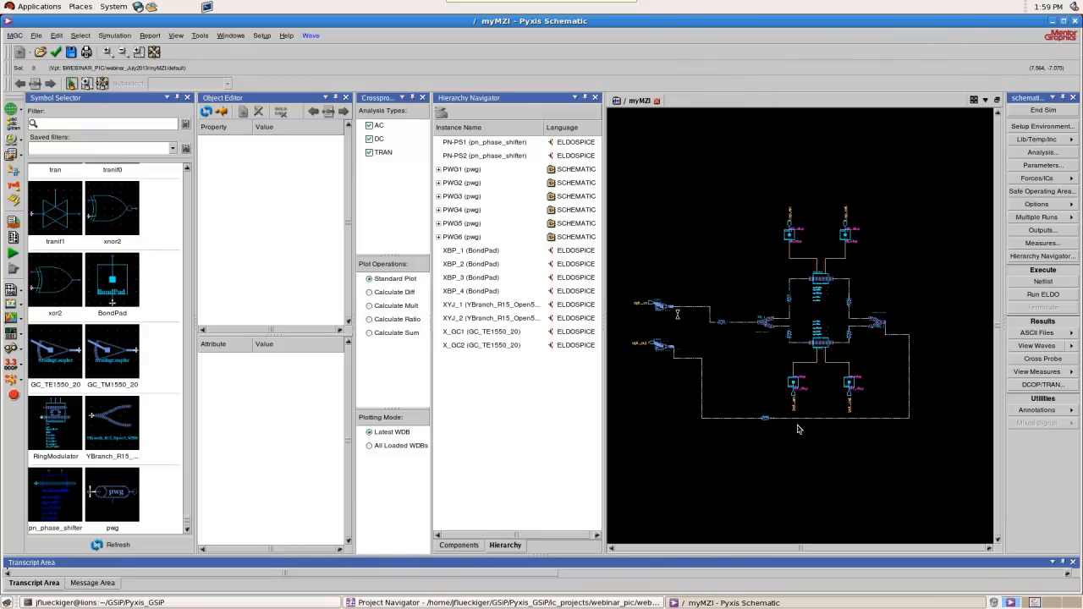
Change the simulation model of the pwg component to ELDOSPICE (pwg) and check it in the instance hierarchy
{"action": "left_click", "coordinate": [459, 545]}
{"action": "left_click", "coordinate": [464, 196]}
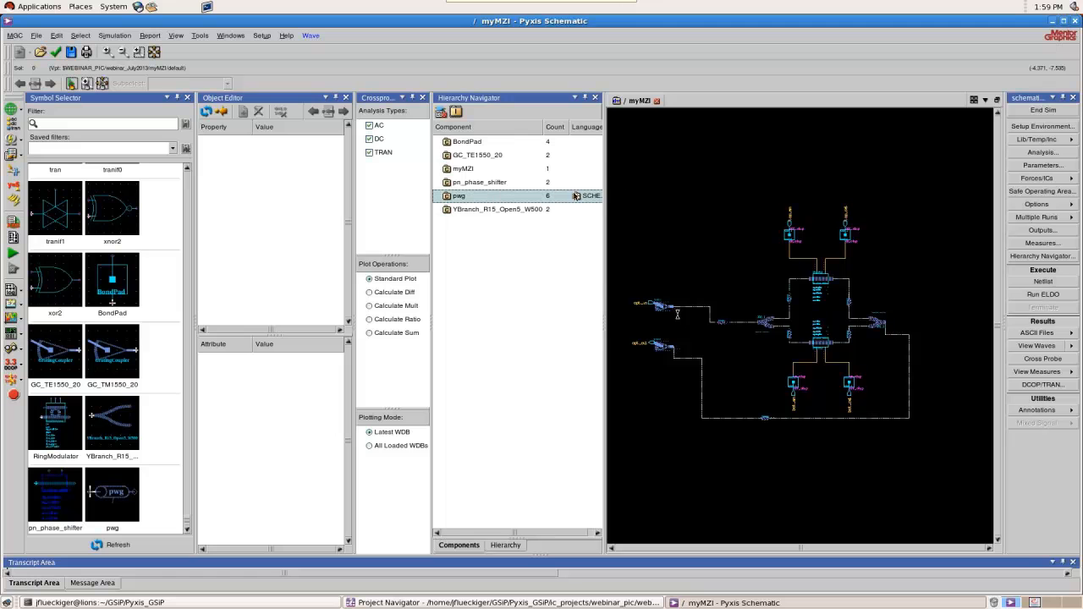
{"action": "right_click", "coordinate": [581, 199]}
{"action": "mouse_move", "coordinate": [626, 207]}
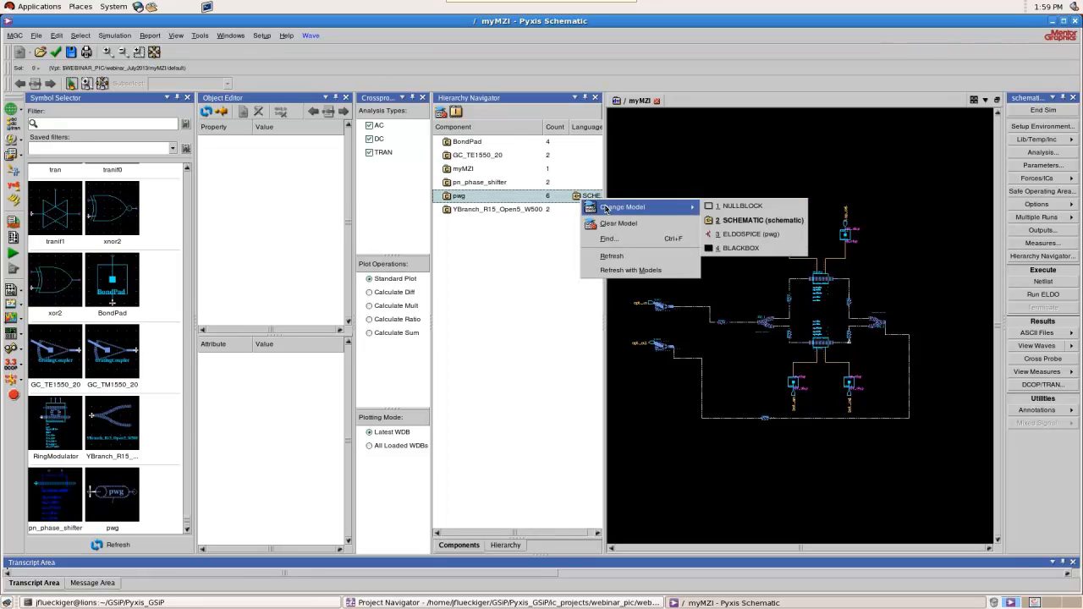
{"action": "left_click", "coordinate": [749, 222]}
{"action": "left_click", "coordinate": [506, 546]}
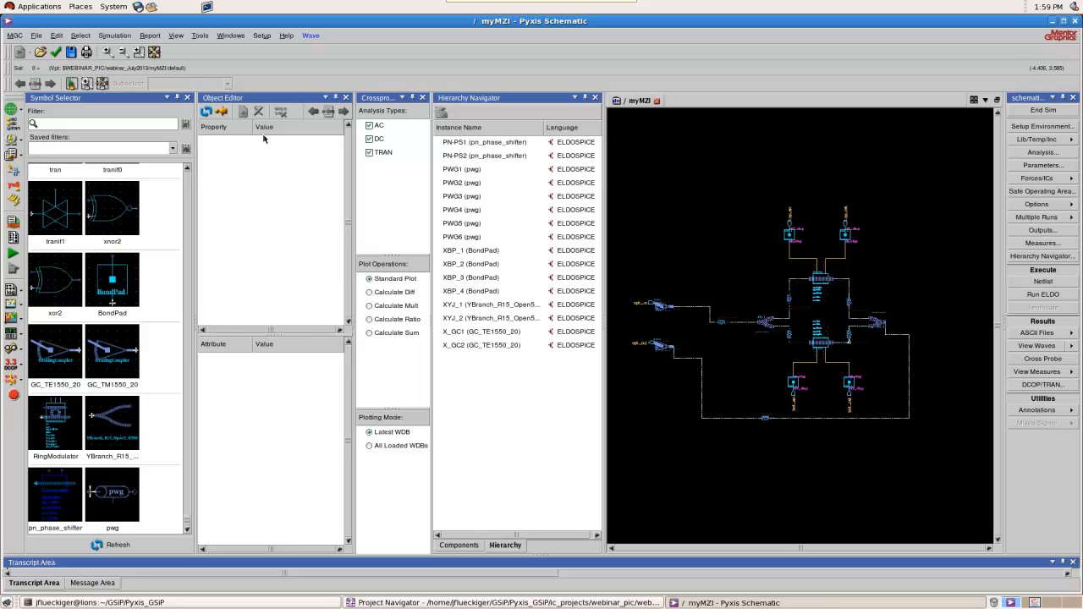
Create the simulation netlist, review the phase shifter wg_length entry in myMZI_default.spi and close the file
{"action": "left_click", "coordinate": [308, 35]}
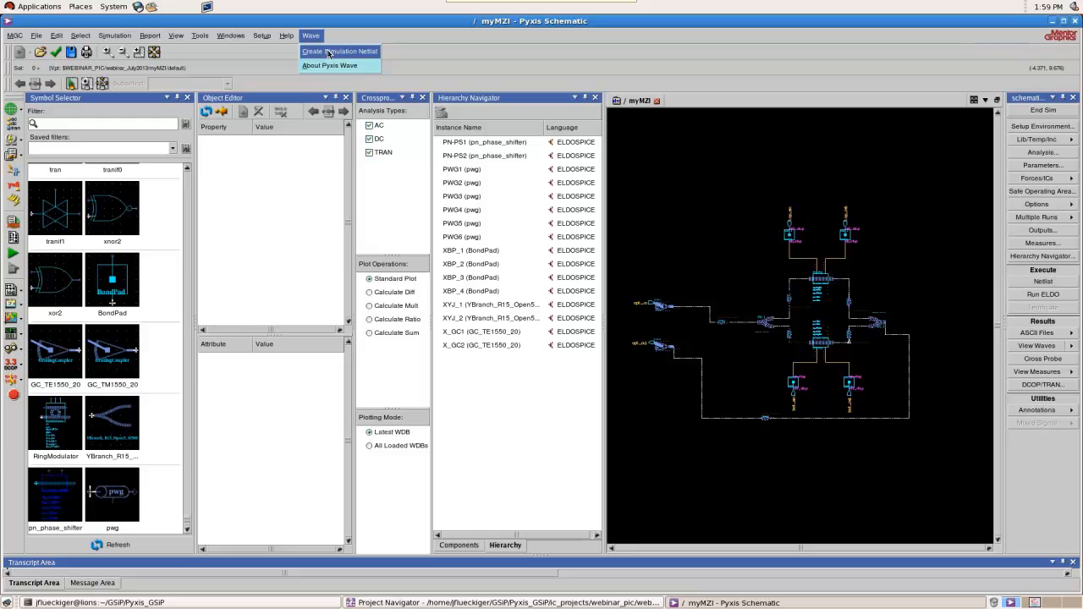
{"action": "left_click", "coordinate": [329, 53]}
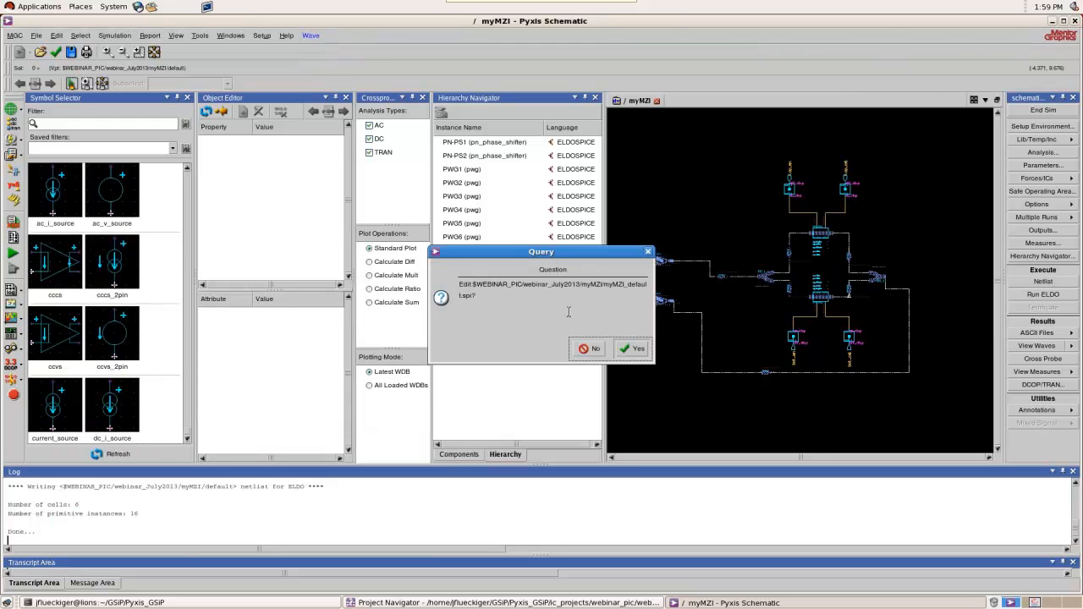
{"action": "left_click", "coordinate": [634, 348]}
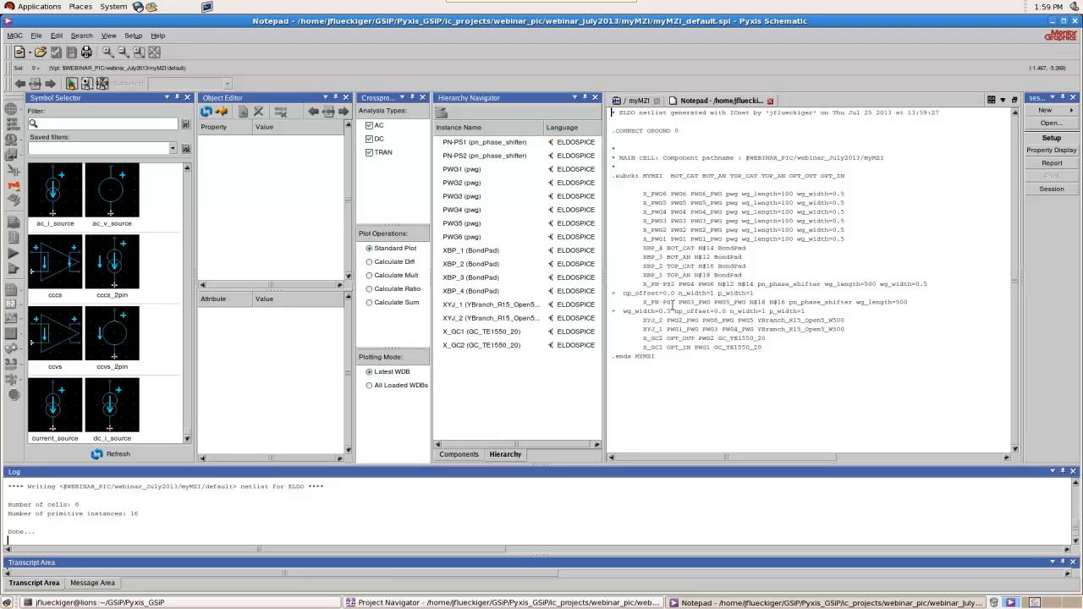
{"action": "left_click_drag", "start_coordinate": [758, 284], "coordinate": [863, 284]}
{"action": "left_click", "coordinate": [770, 101]}
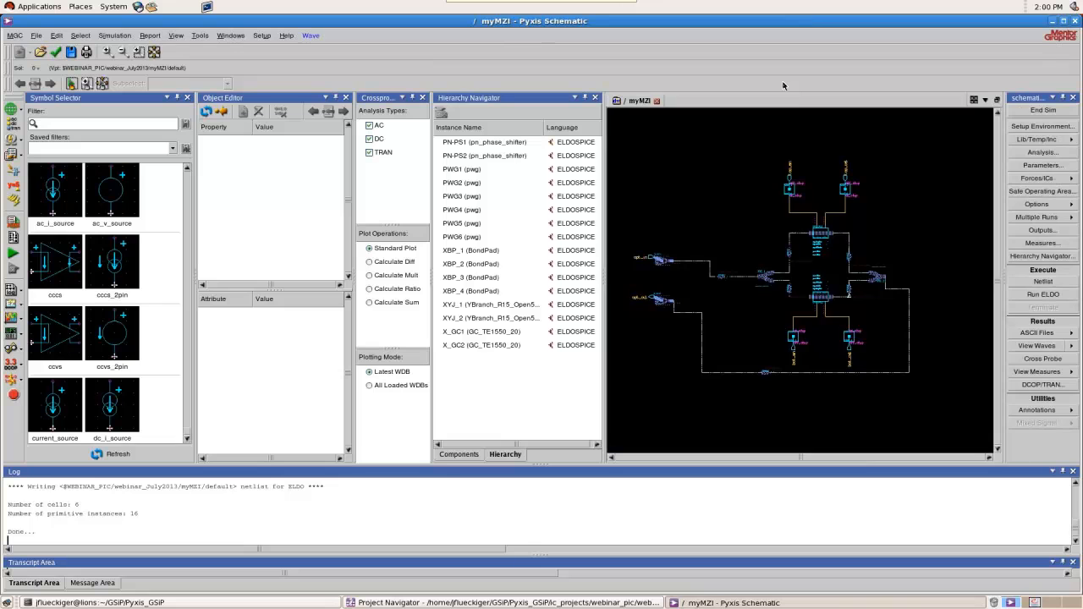
End the simulation mode and set the wg_length of phase shifter PN-PS1 to 1000
{"action": "left_click", "coordinate": [14, 397]}
{"action": "scroll", "coordinate": [754, 172], "scroll_direction": "up", "scroll_amount": 2}
{"action": "left_click", "coordinate": [718, 259]}
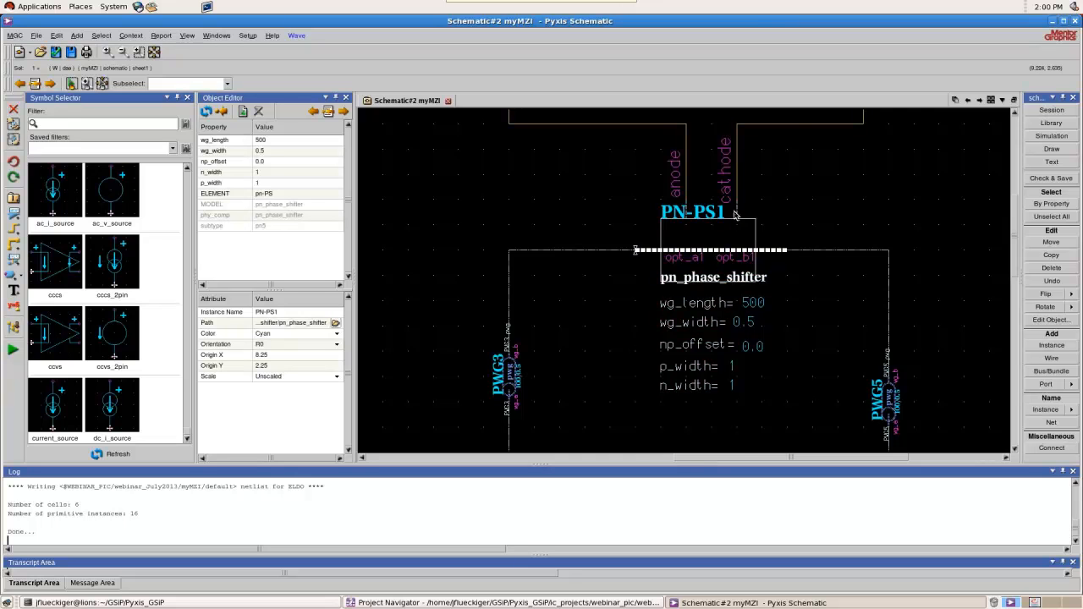
{"action": "scroll", "coordinate": [732, 234], "scroll_direction": "down", "scroll_amount": 1}
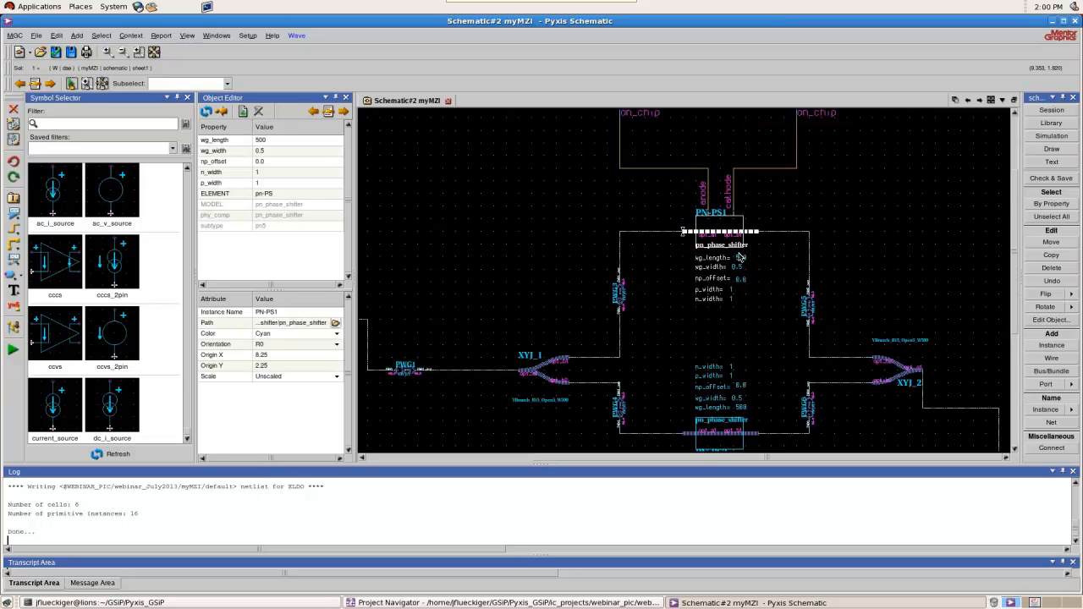
{"action": "left_click", "coordinate": [277, 141]}
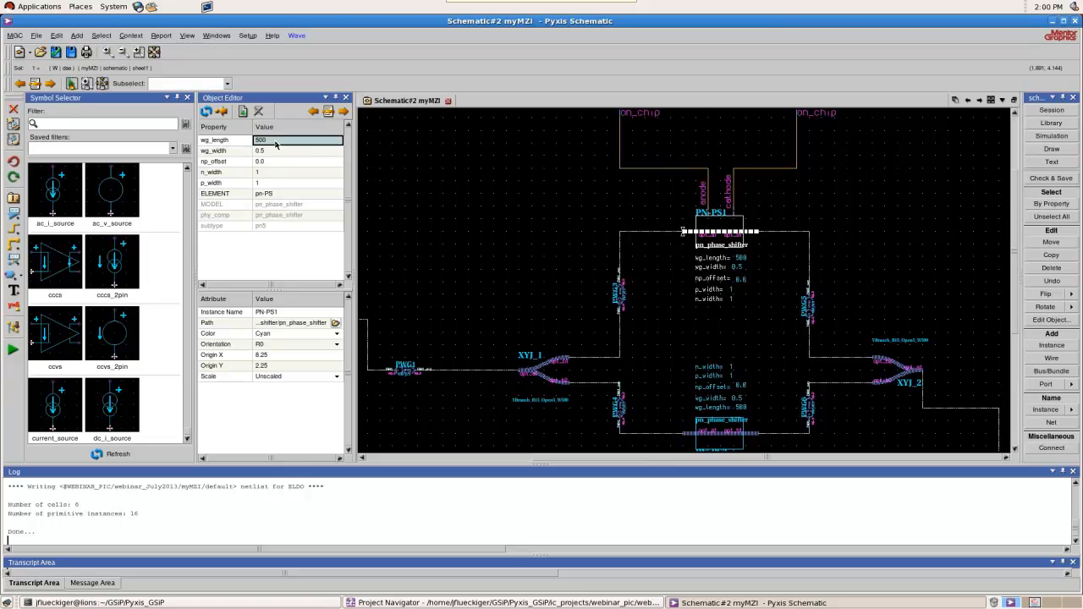
{"action": "type", "text": "10"}
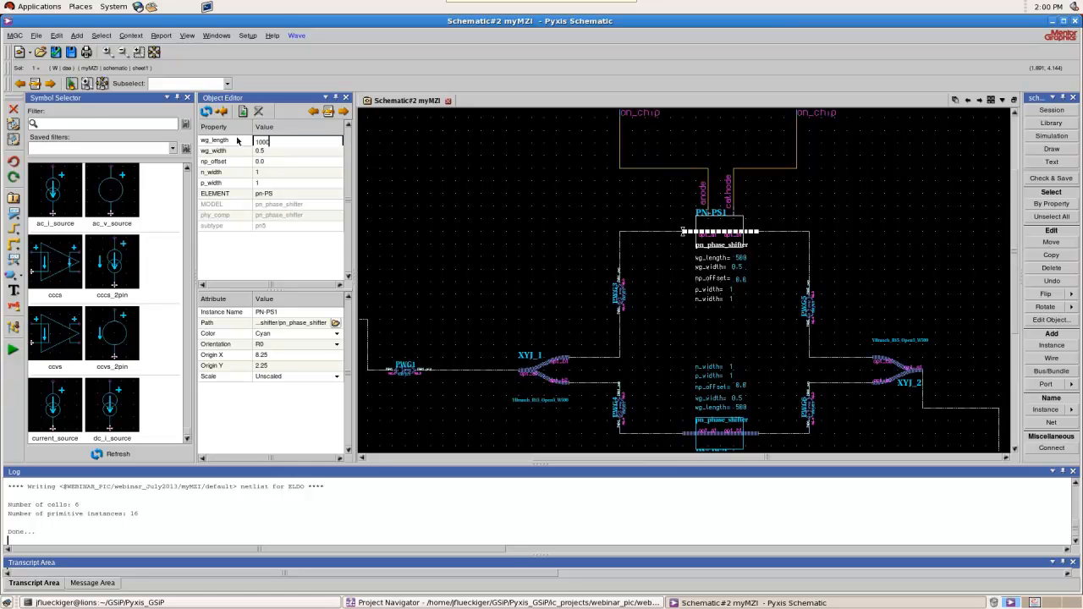
{"action": "type", "text": "00"}
{"action": "key", "text": "Return"}
Set the wg_length of the lower phase shifter PN-PS2 to 1000
{"action": "left_click", "coordinate": [718, 440]}
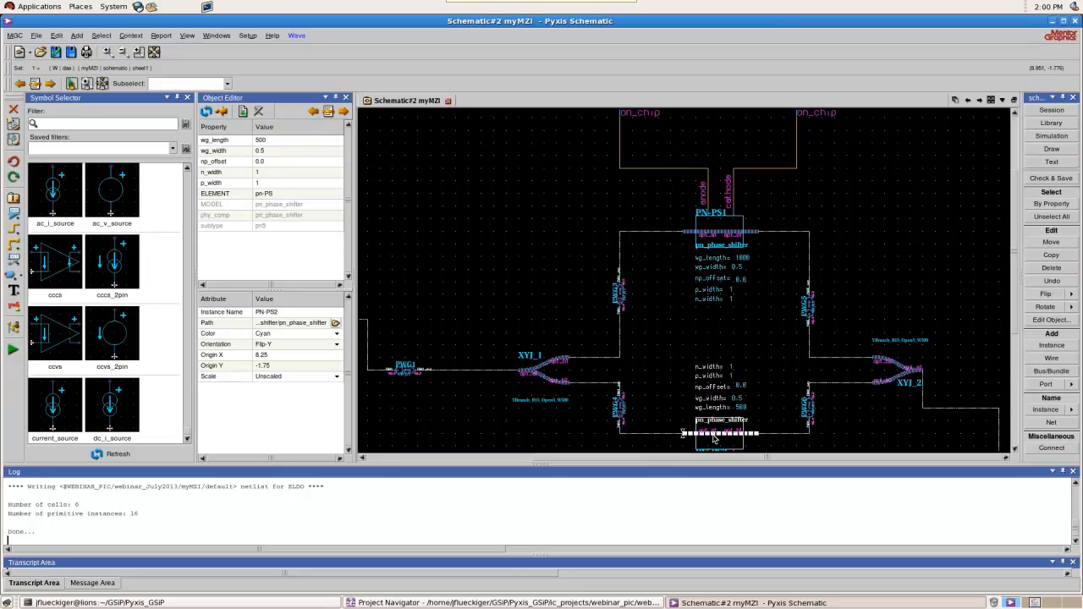
{"action": "left_click", "coordinate": [273, 143]}
{"action": "key", "text": "Return"}
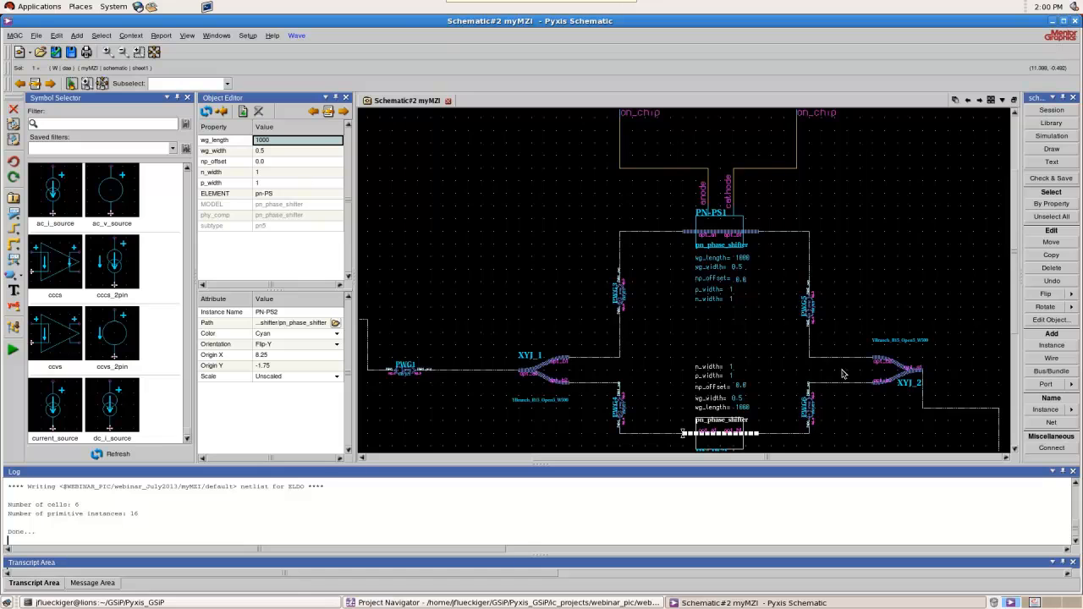
{"action": "scroll", "coordinate": [807, 266], "scroll_direction": "down", "scroll_amount": 2}
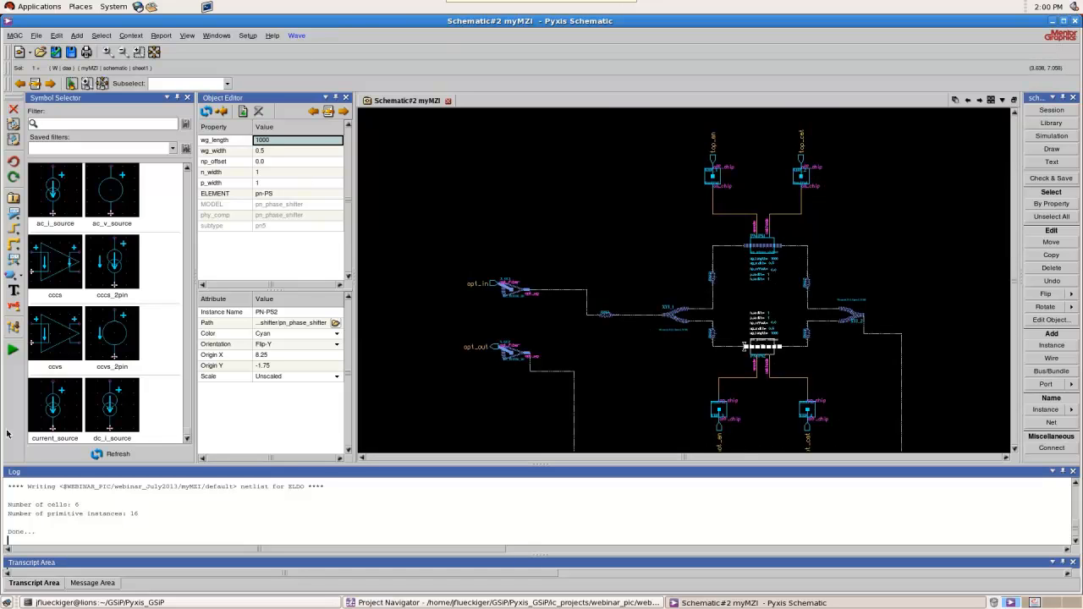
Enter Eldo simulation mode with the default configuration, recreate the simulation netlist, review both phase shifter lengths and close the file
{"action": "left_click", "coordinate": [13, 349]}
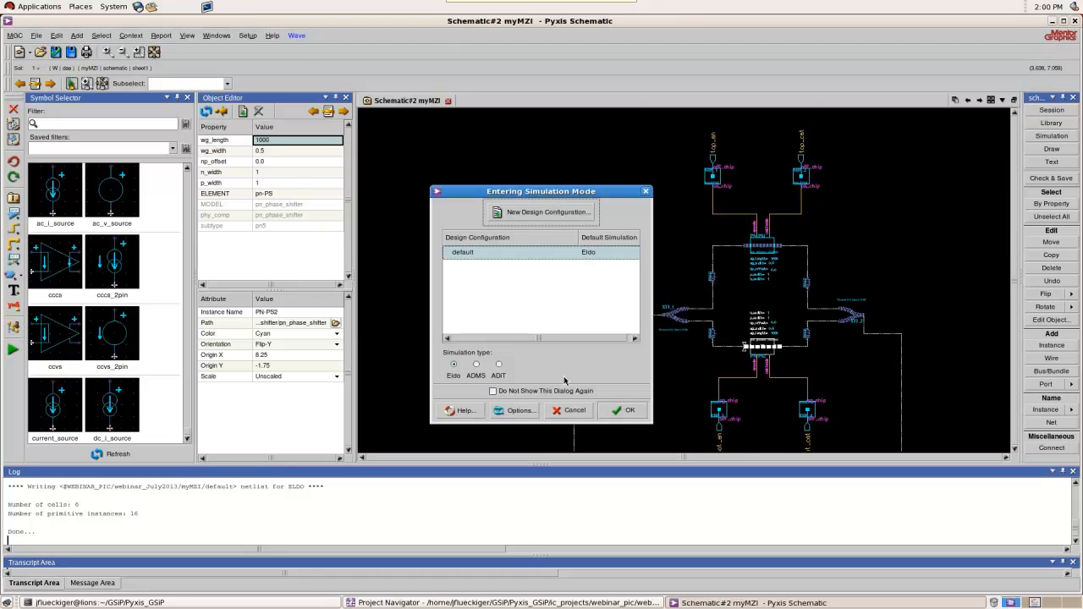
{"action": "left_click", "coordinate": [623, 412]}
{"action": "left_click", "coordinate": [311, 35]}
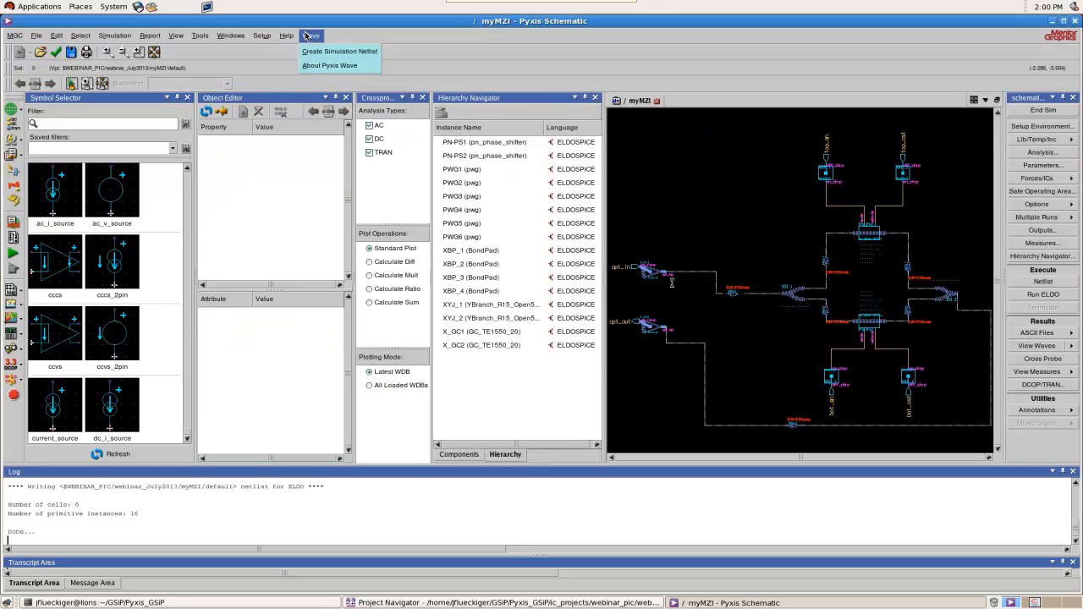
{"action": "left_click", "coordinate": [328, 51]}
{"action": "left_click", "coordinate": [633, 349]}
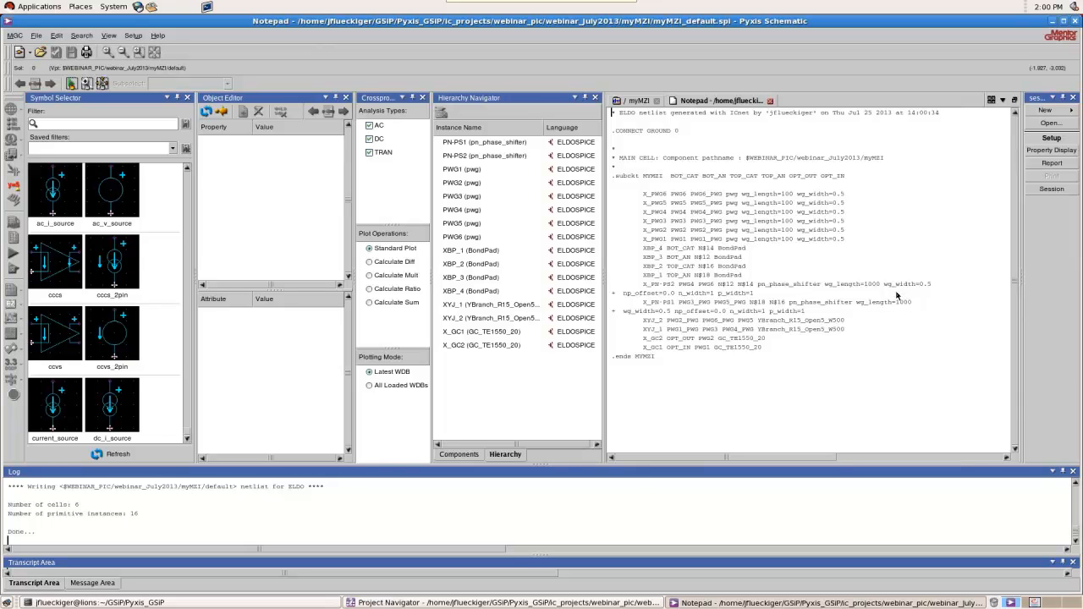
{"action": "left_click", "coordinate": [770, 101]}
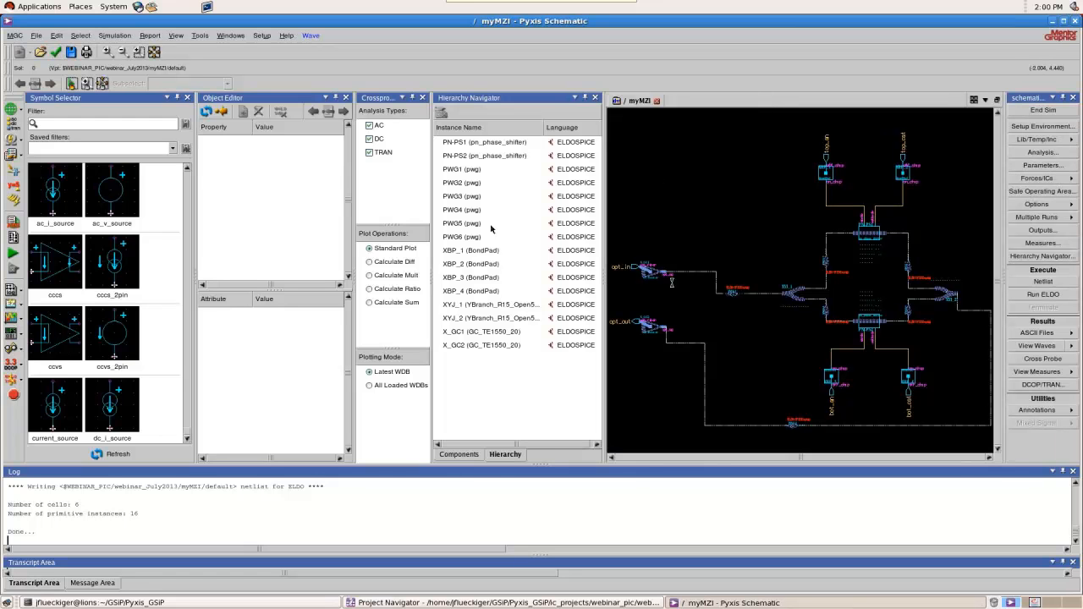
End the simulation mode and create the instance positions file for the myMZI schematic
{"action": "left_click", "coordinate": [13, 395]}
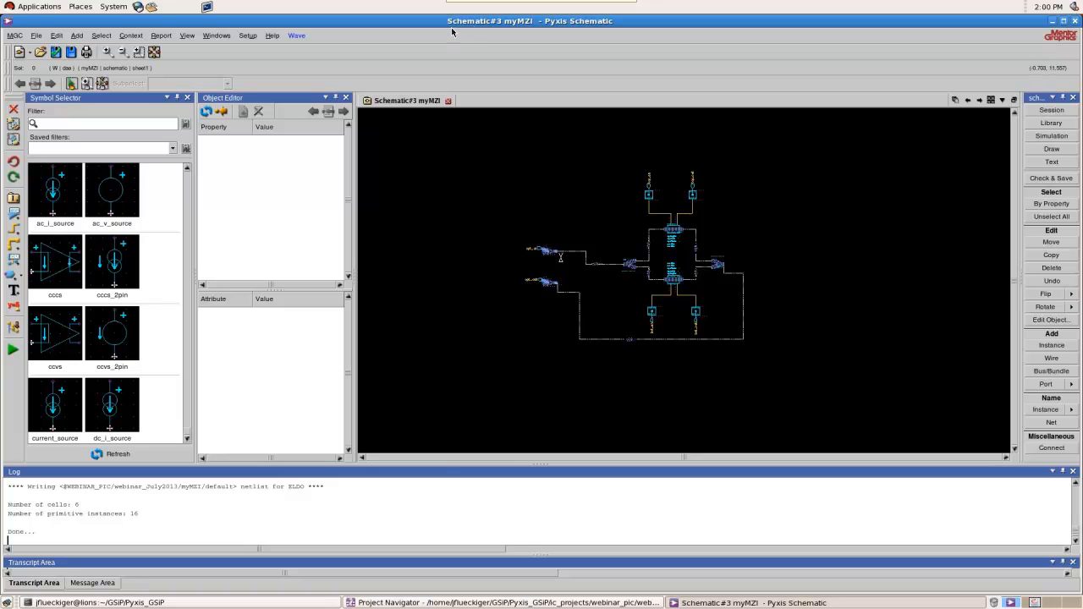
{"action": "left_click", "coordinate": [298, 35]}
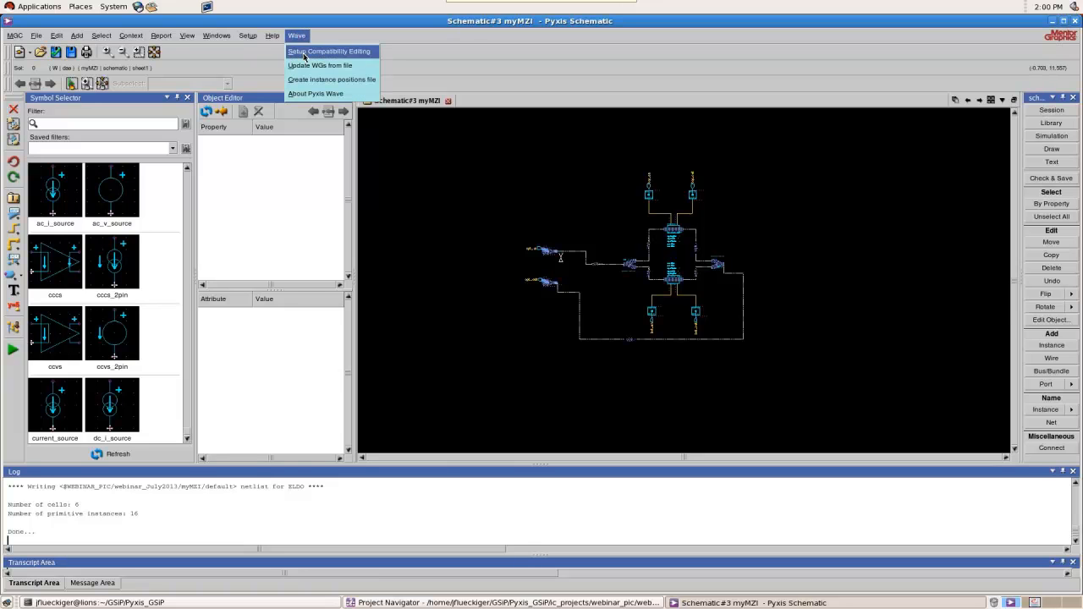
{"action": "left_click", "coordinate": [347, 83]}
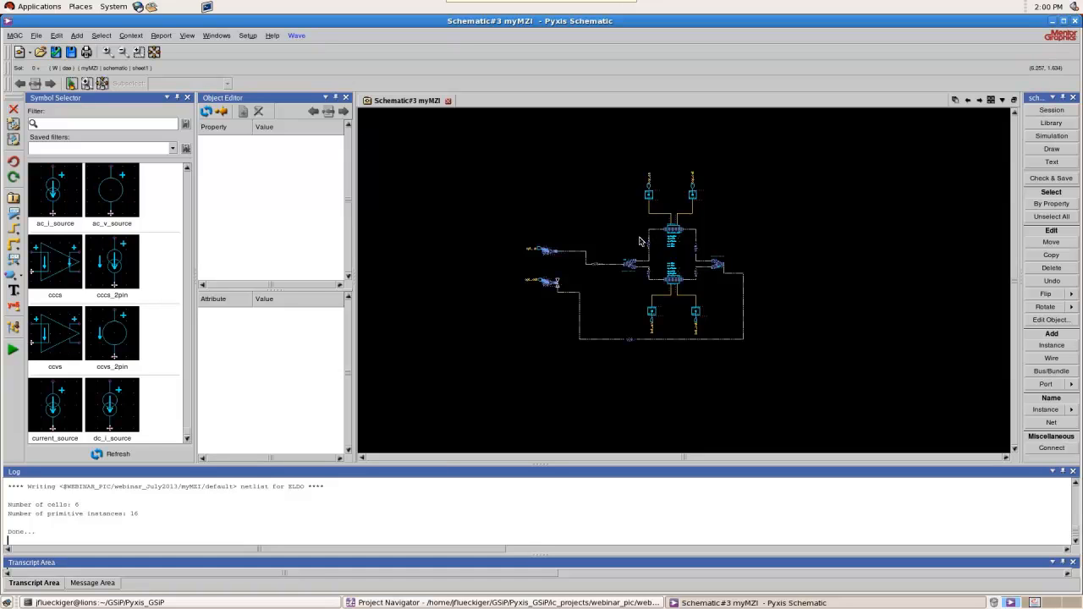
{"action": "scroll", "coordinate": [638, 334], "scroll_direction": "up", "scroll_amount": 1}
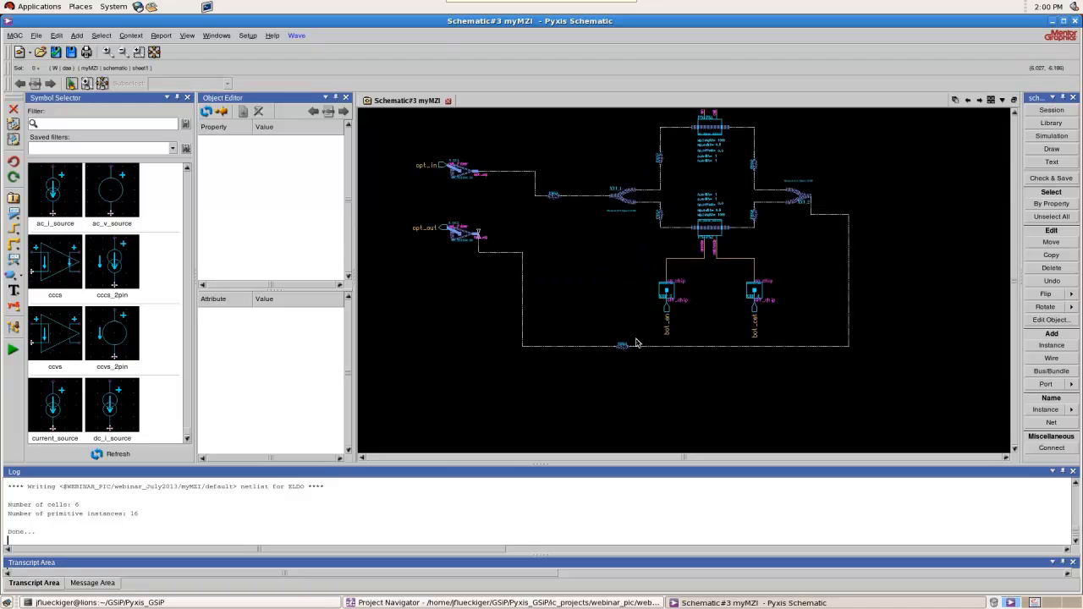
{"action": "scroll", "coordinate": [635, 347], "scroll_direction": "down", "scroll_amount": 1}
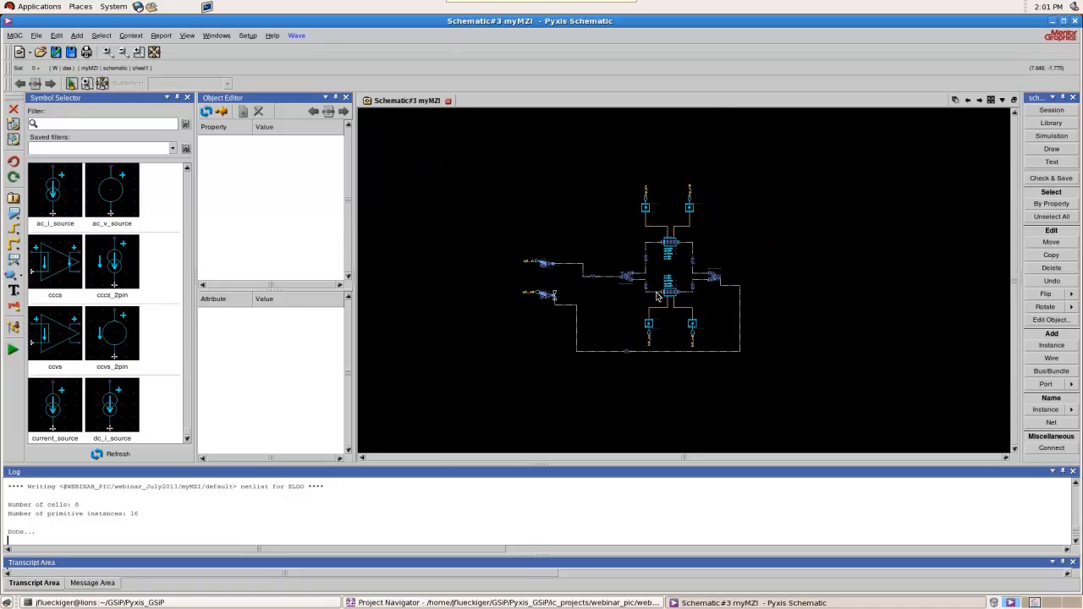
Check and save the myMZI schematic and close the schematic editor
{"action": "scroll", "coordinate": [656, 298], "scroll_direction": "up", "scroll_amount": 1}
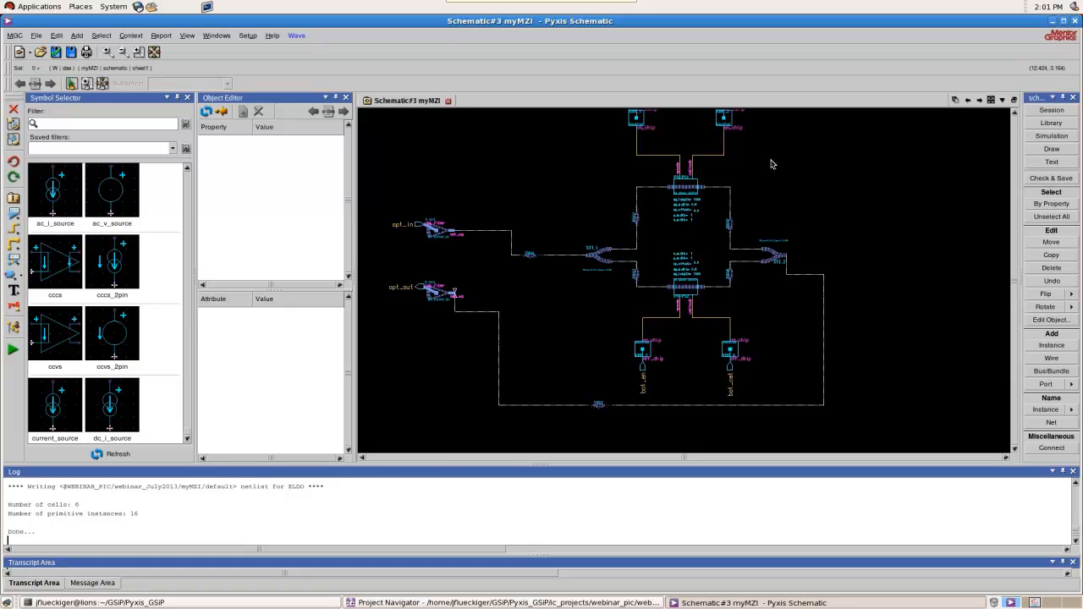
{"action": "scroll", "coordinate": [694, 301], "scroll_direction": "down", "scroll_amount": 1}
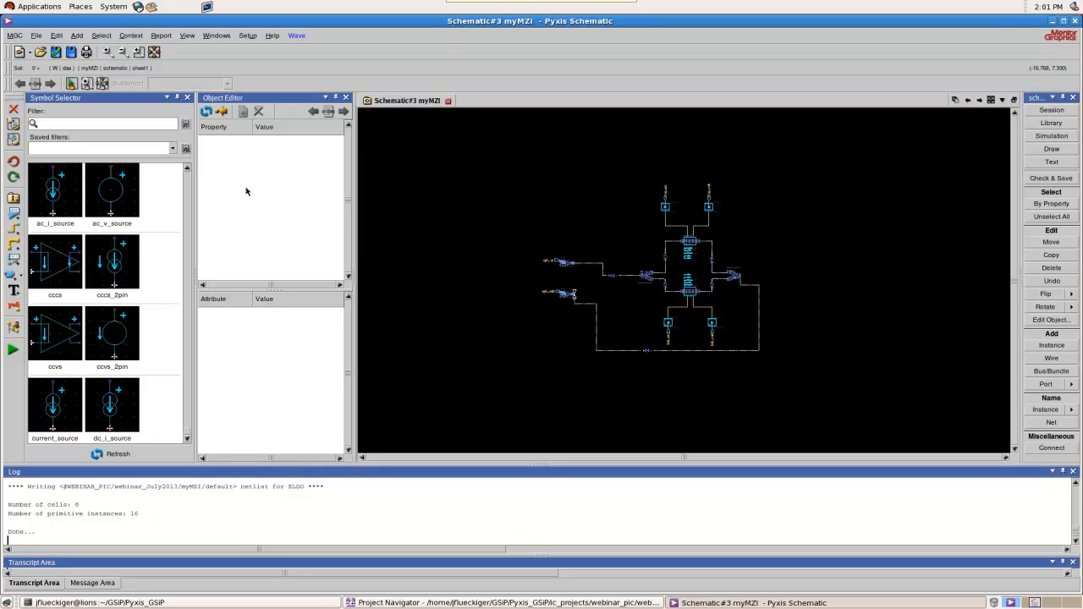
{"action": "left_click", "coordinate": [54, 53]}
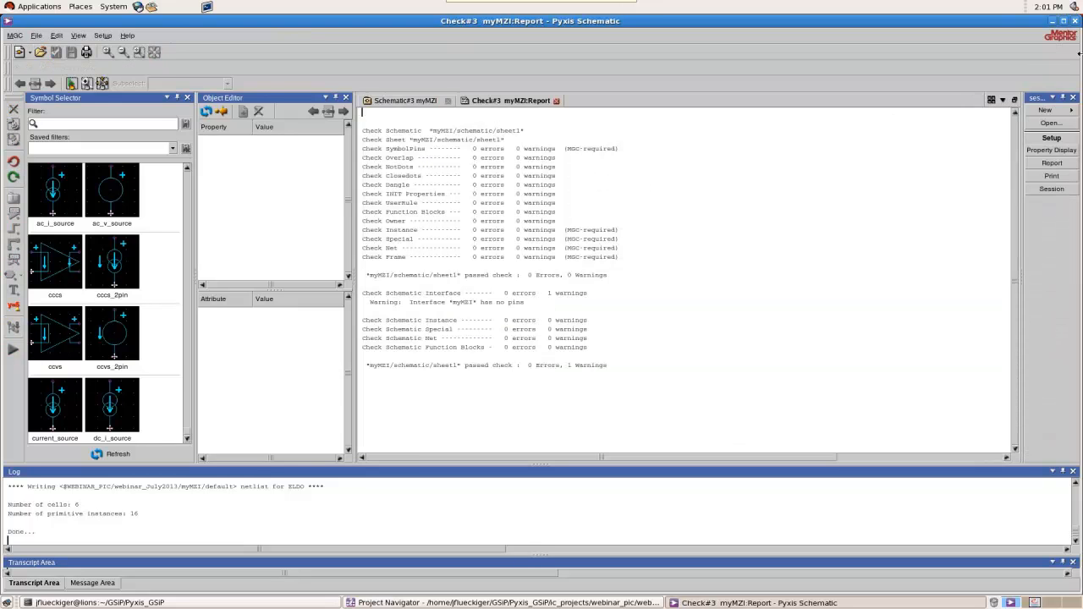
{"action": "left_click", "coordinate": [1052, 20]}
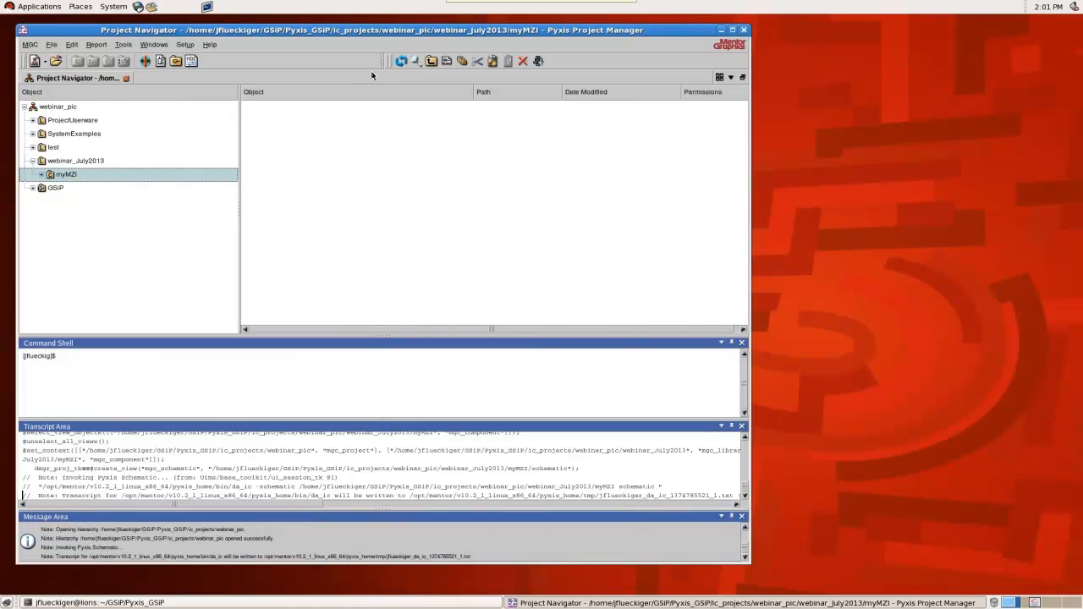
Refresh the project contents, review the myMZI_default netlist of the myMZI cell and close it
{"action": "left_click", "coordinate": [404, 62]}
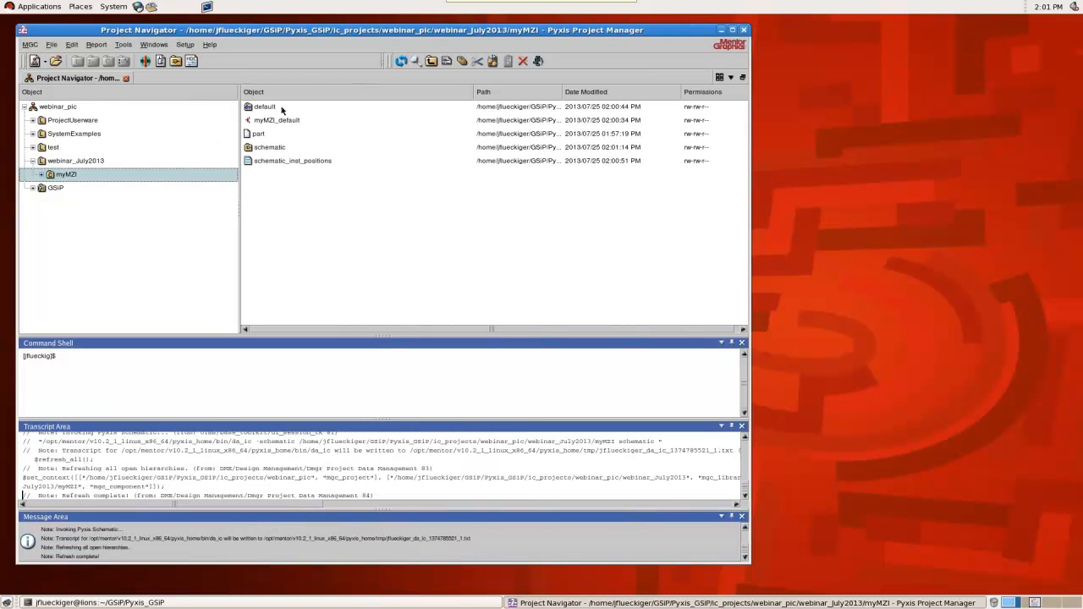
{"action": "left_click", "coordinate": [275, 149]}
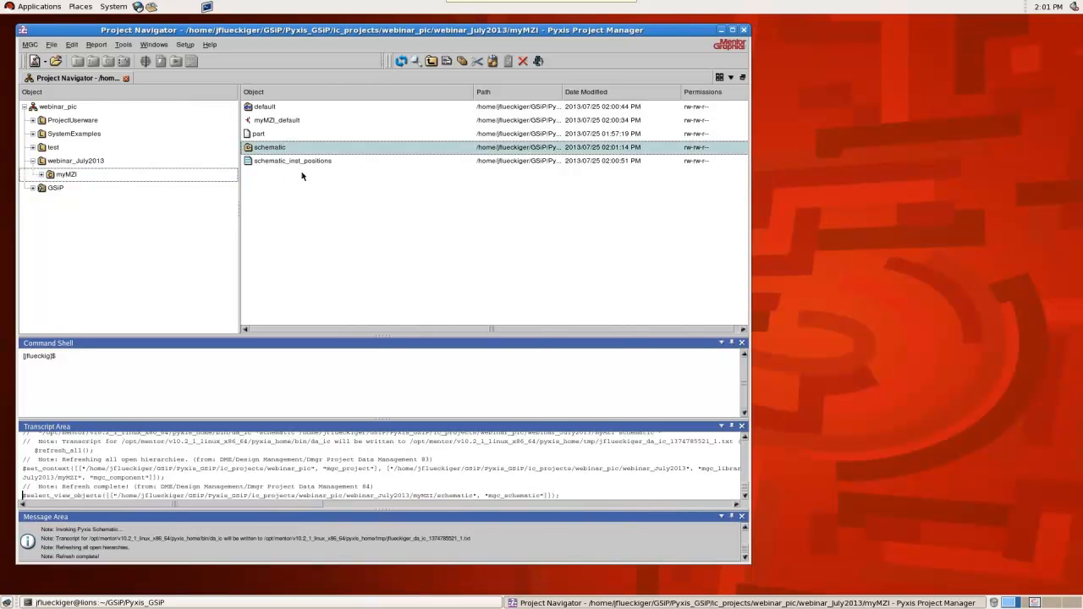
{"action": "left_click", "coordinate": [288, 124]}
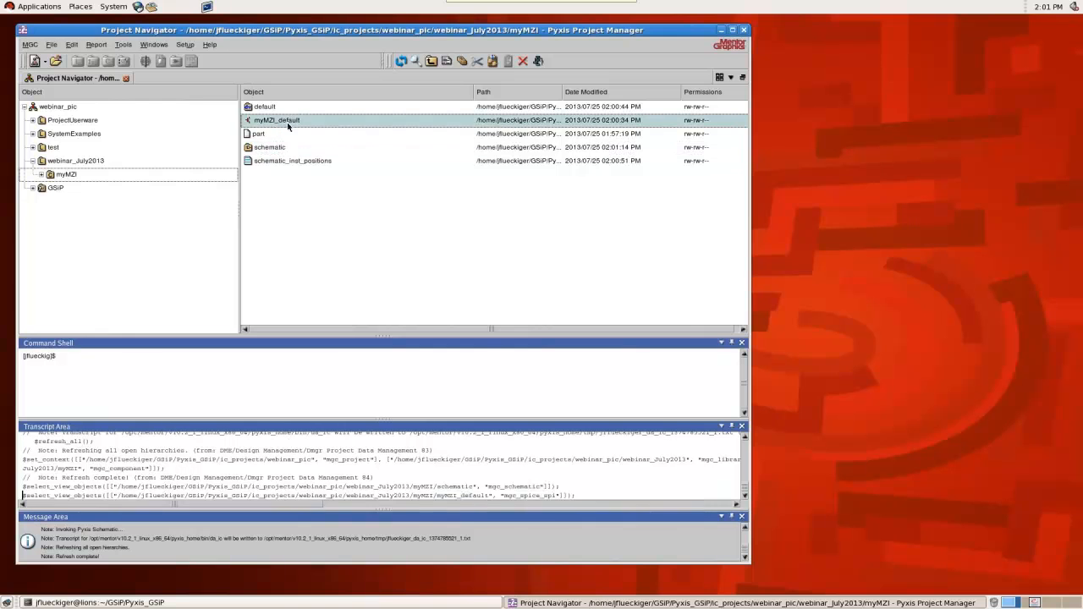
{"action": "double_click", "coordinate": [288, 122]}
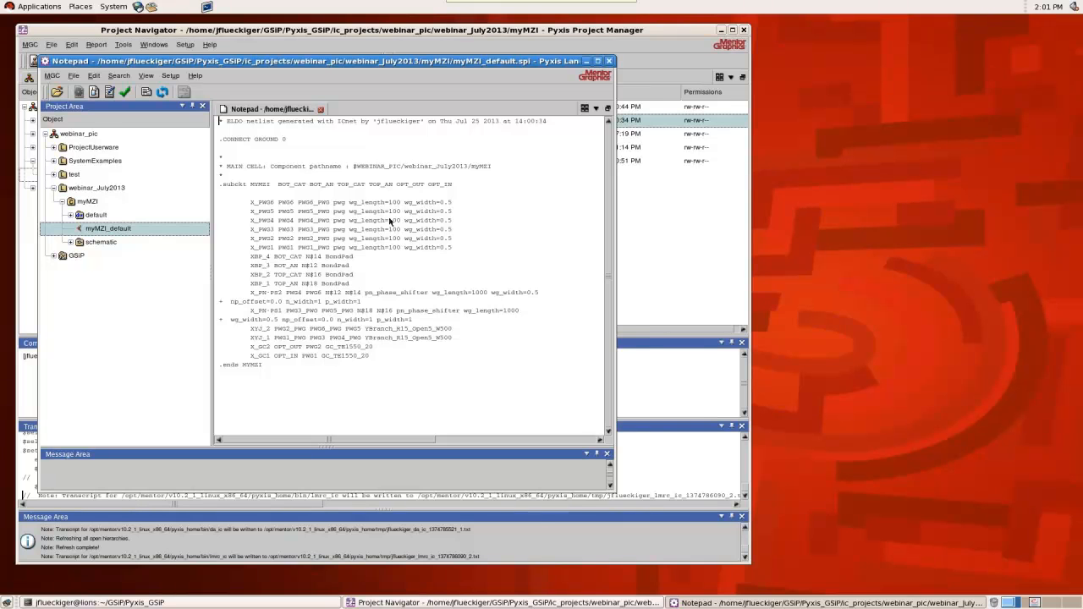
{"action": "left_click", "coordinate": [610, 61]}
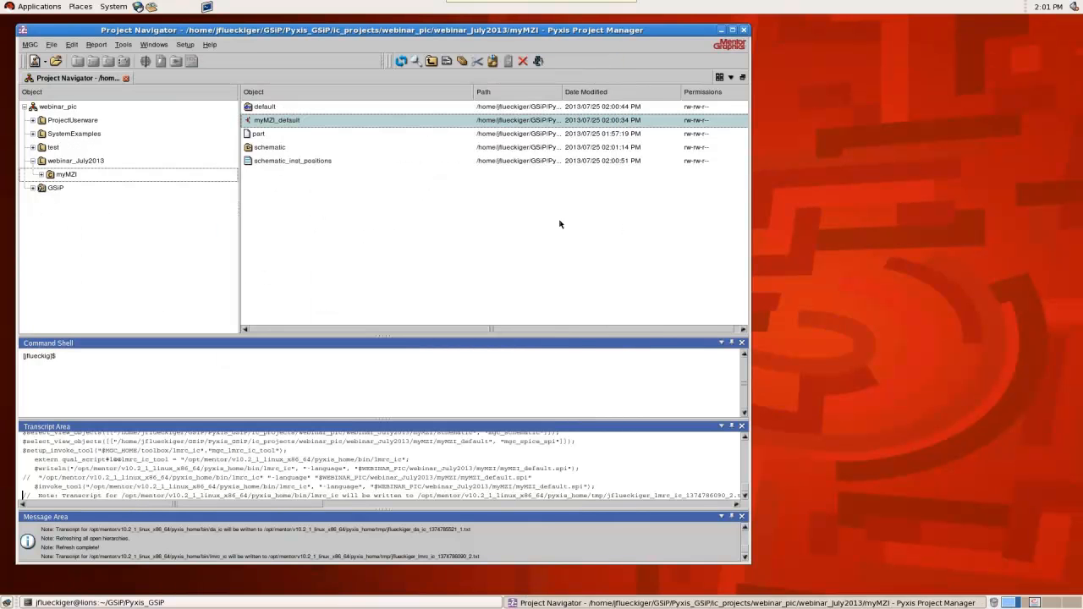
Open the schematic_inst_positions file of myMZI, review the instance positions and close the file
{"action": "double_click", "coordinate": [292, 161]}
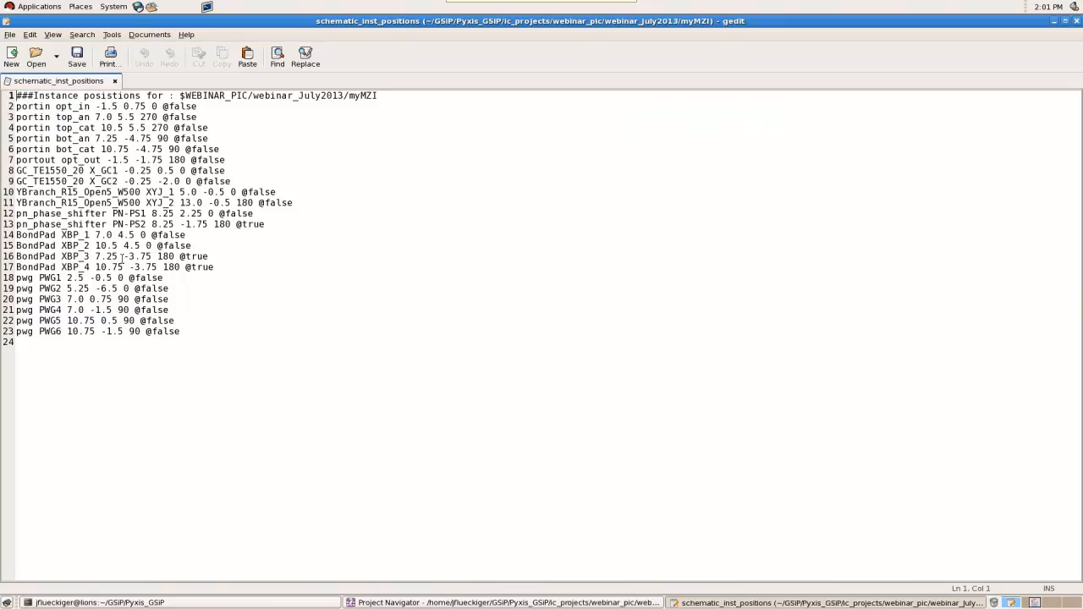
{"action": "left_click", "coordinate": [1077, 21]}
{"action": "left_click", "coordinate": [275, 242]}
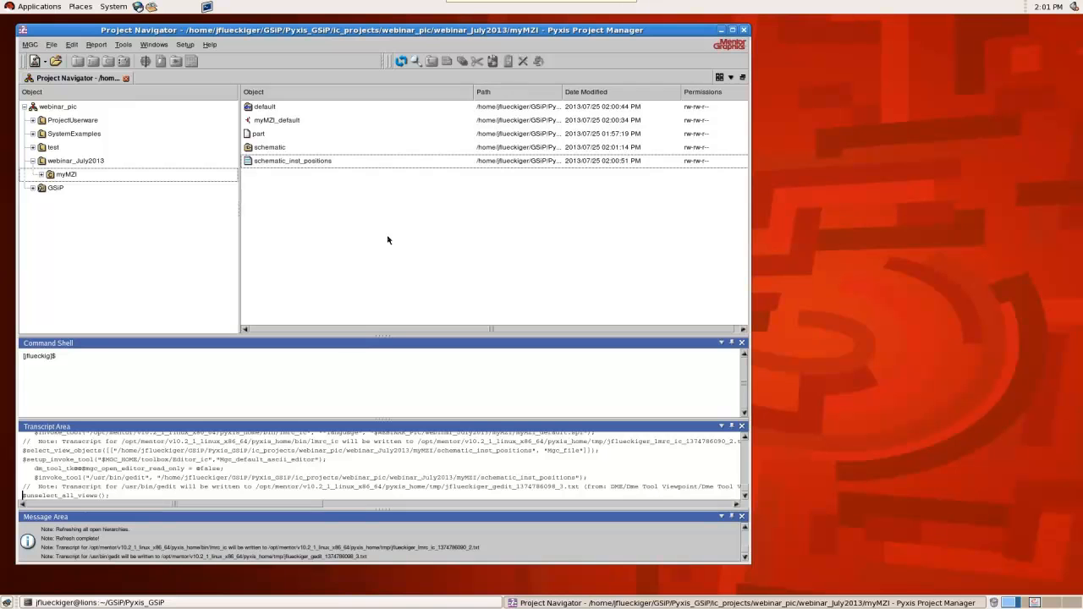
Create a connectivity-driven layout in Pyxis Layout for the myMZI component, with the GSiP process and the GSiP_sdl_rules rules
{"action": "left_click", "coordinate": [280, 152]}
{"action": "left_click", "coordinate": [298, 230]}
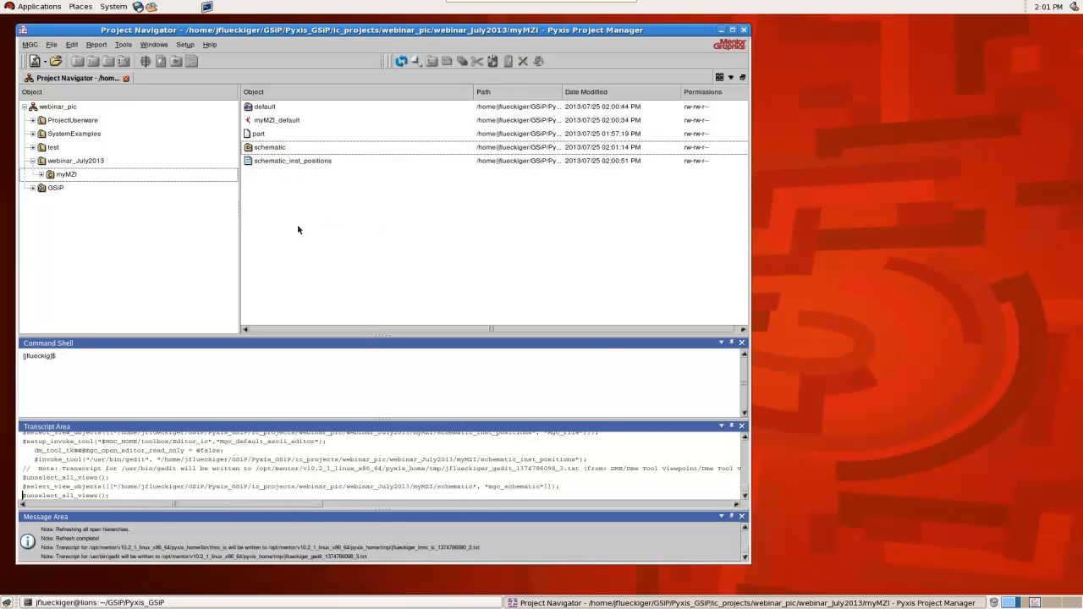
{"action": "left_click", "coordinate": [282, 149]}
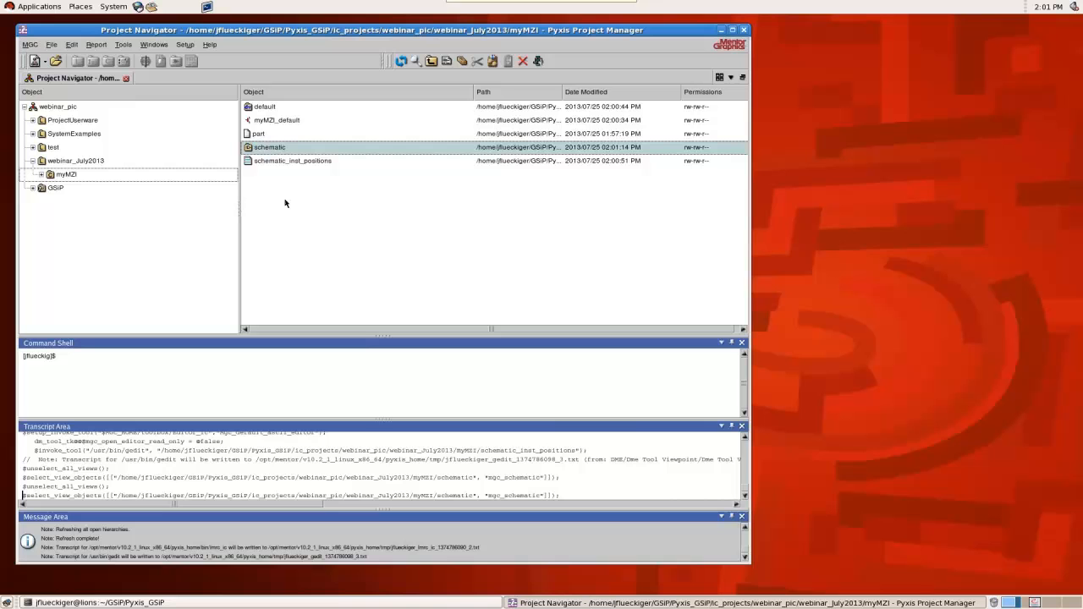
{"action": "left_click", "coordinate": [73, 176]}
{"action": "left_click", "coordinate": [146, 66]}
{"action": "left_click", "coordinate": [499, 328]}
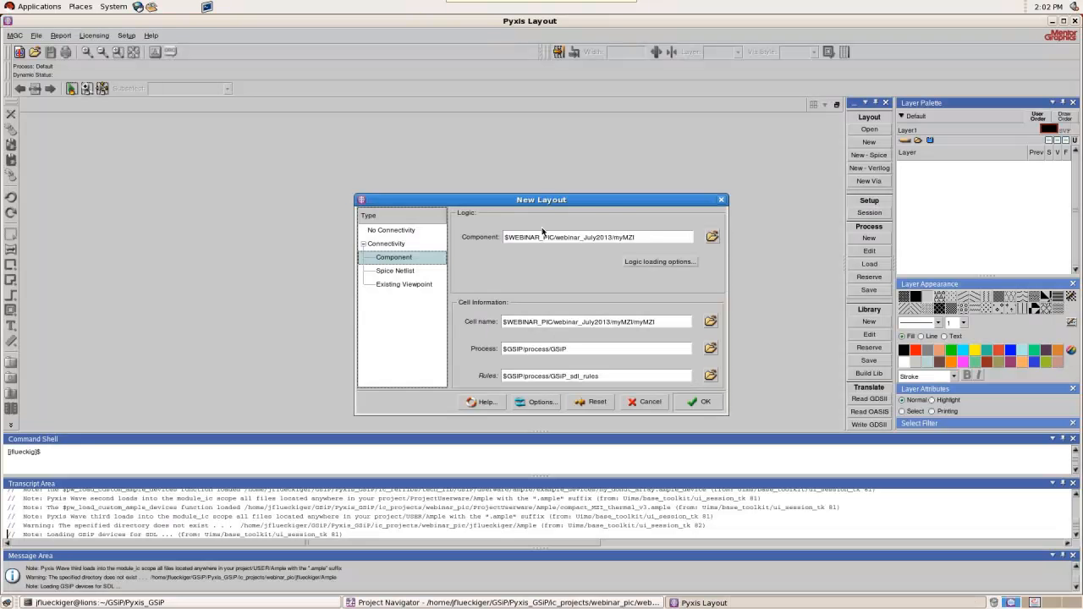
{"action": "left_click", "coordinate": [701, 401]}
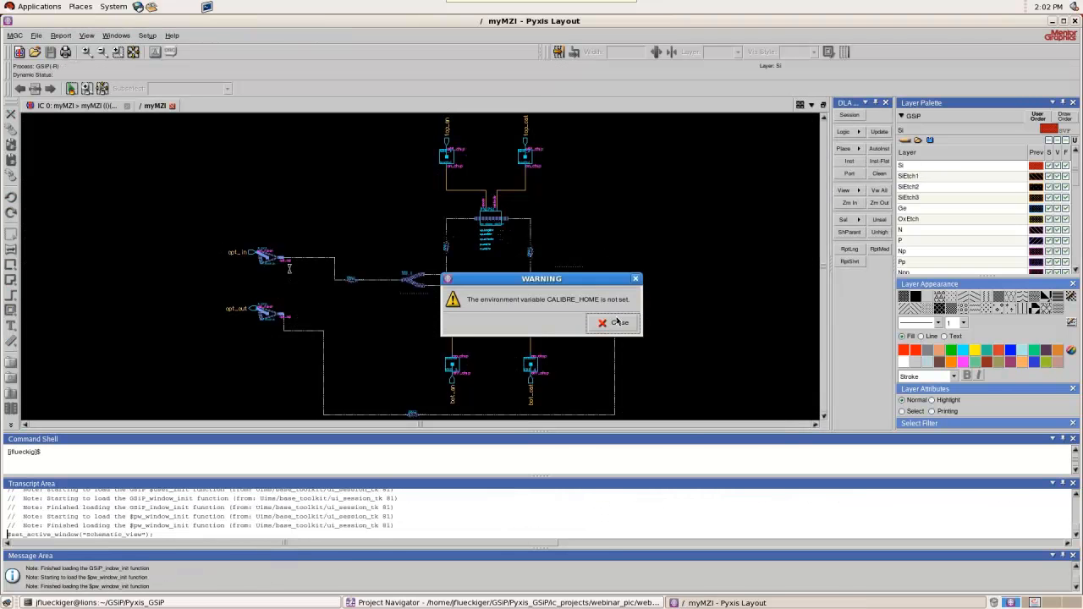
{"action": "left_click", "coordinate": [615, 322]}
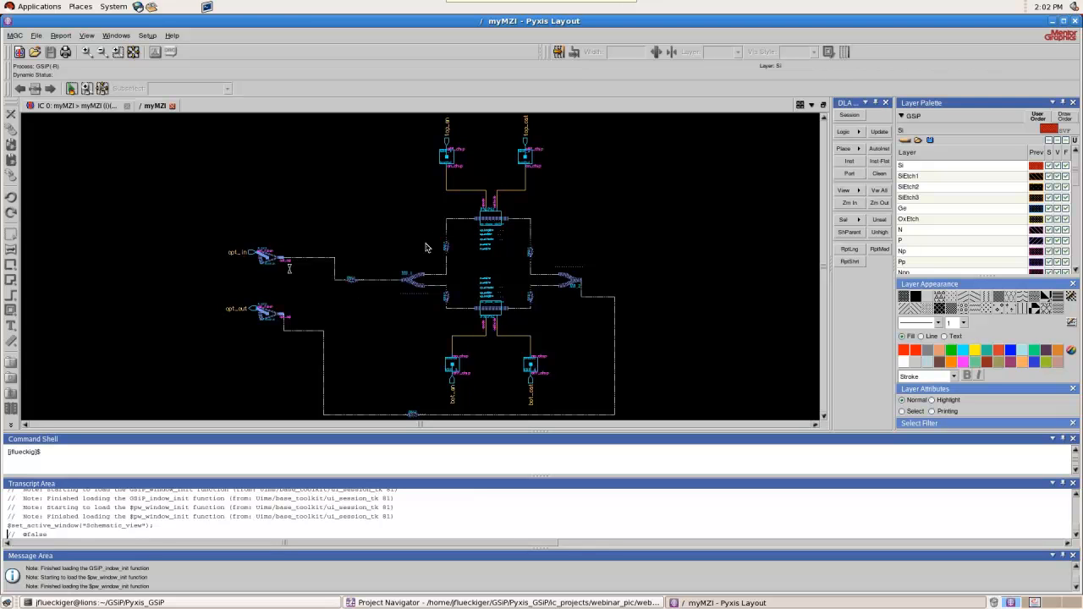
{"action": "left_click", "coordinate": [117, 105]}
{"action": "left_click", "coordinate": [155, 106]}
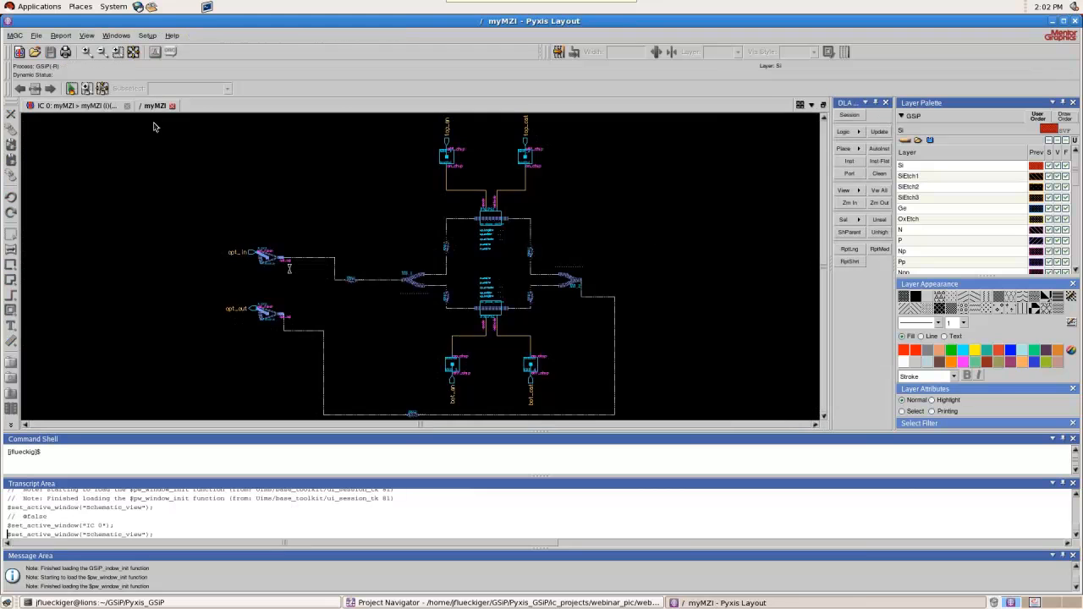
{"action": "left_click", "coordinate": [81, 106]}
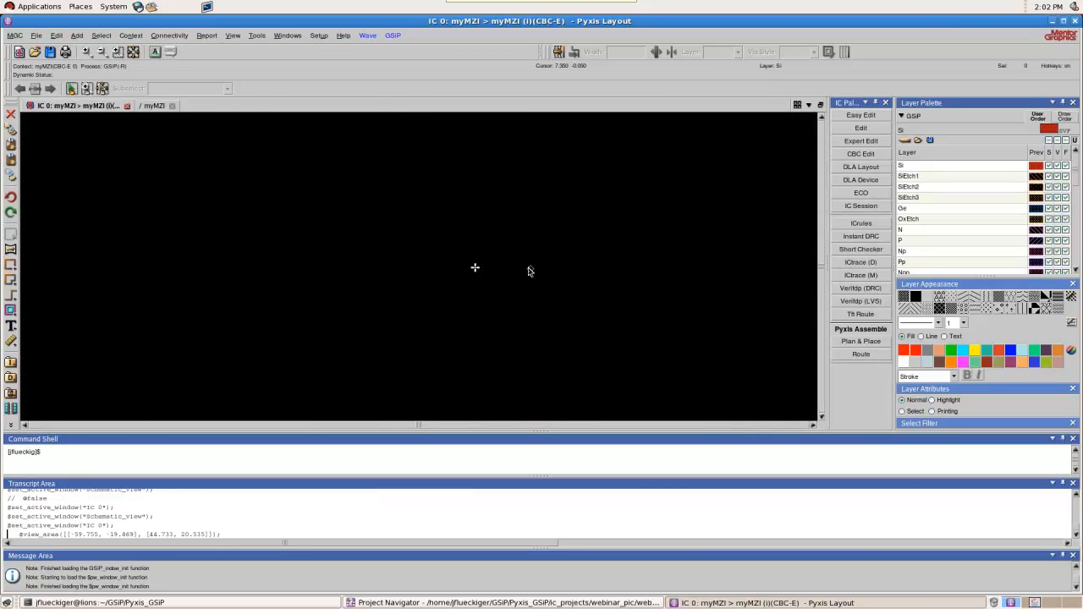
{"action": "left_click", "coordinate": [148, 107]}
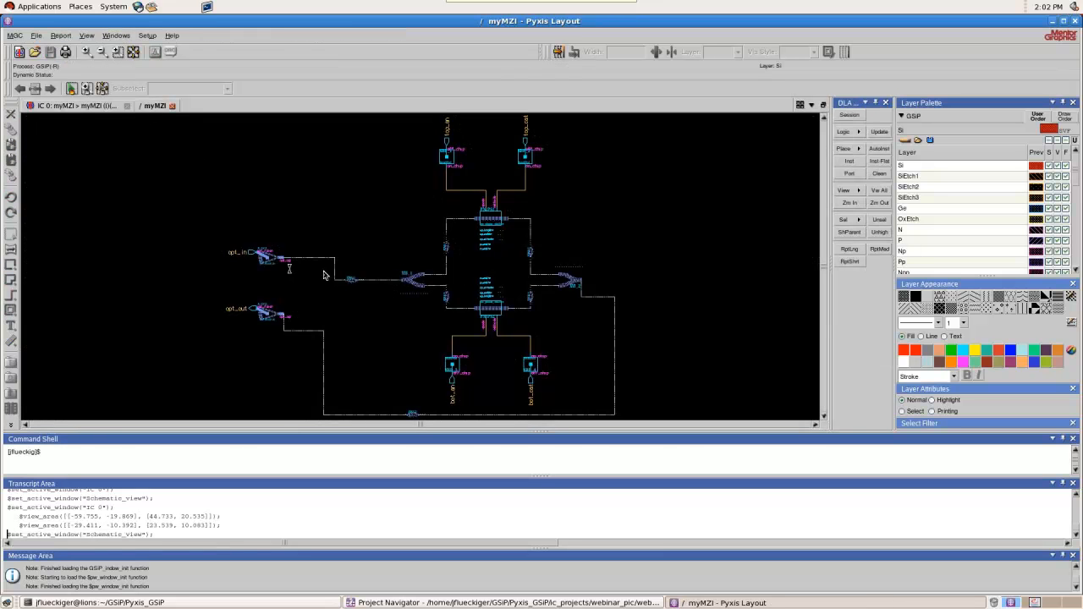
Automatically place the two grating couplers, four bond pads, two phase shifters and two Y-branches from the myMZI schematic into the layout
{"action": "left_click", "coordinate": [268, 260]}
{"action": "left_click", "coordinate": [271, 314]}
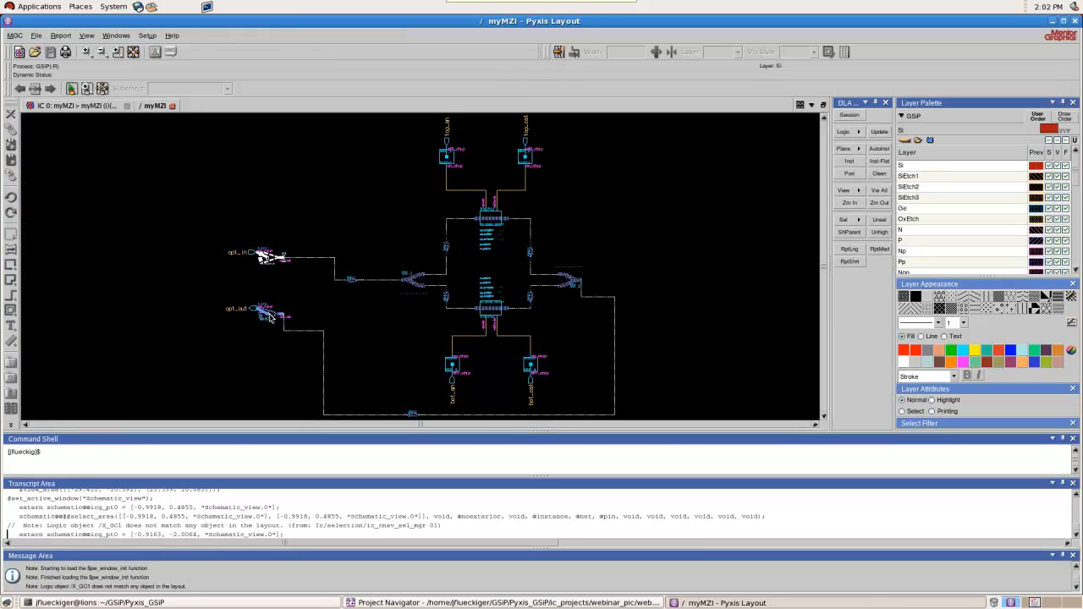
{"action": "left_click", "coordinate": [450, 367]}
{"action": "left_click", "coordinate": [531, 362]}
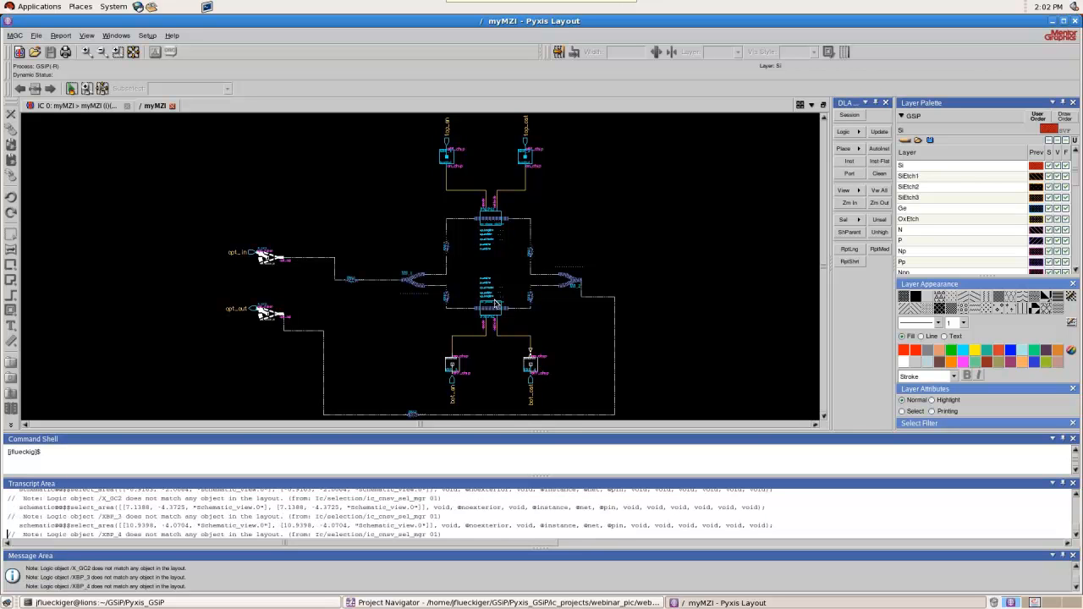
{"action": "left_click", "coordinate": [494, 311]}
{"action": "left_click", "coordinate": [493, 223]}
{"action": "left_click", "coordinate": [444, 157]}
{"action": "left_click", "coordinate": [524, 158]}
{"action": "left_click", "coordinate": [421, 282]}
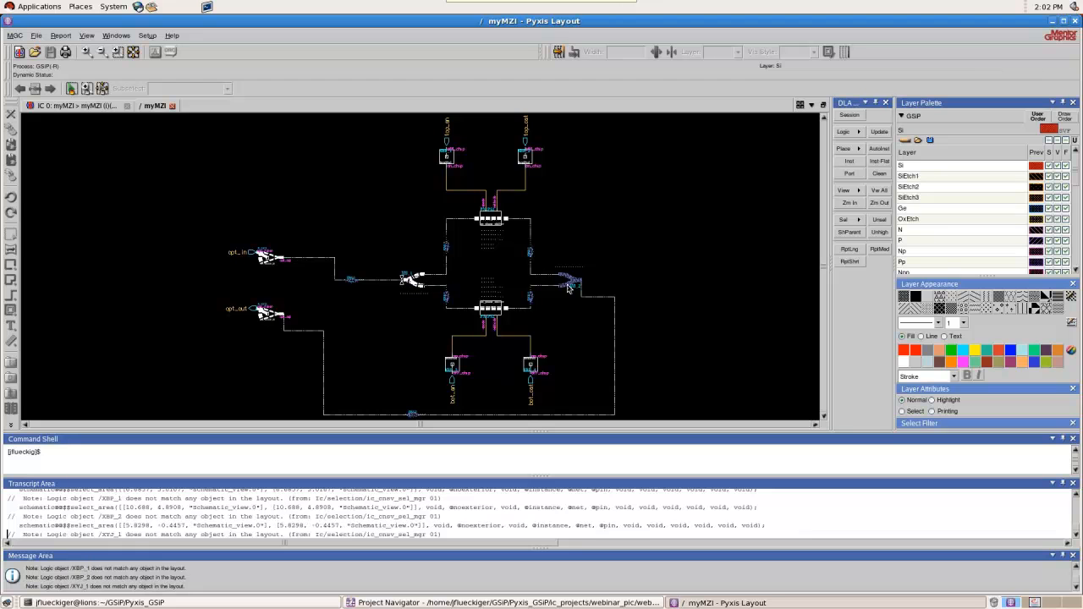
{"action": "left_click", "coordinate": [573, 282]}
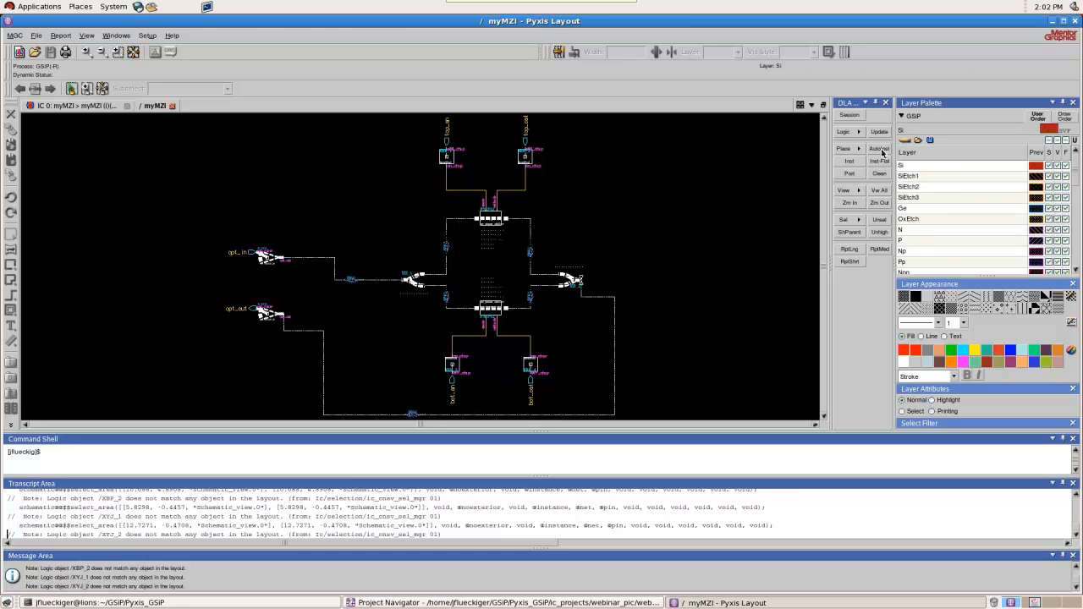
{"action": "left_click", "coordinate": [880, 150]}
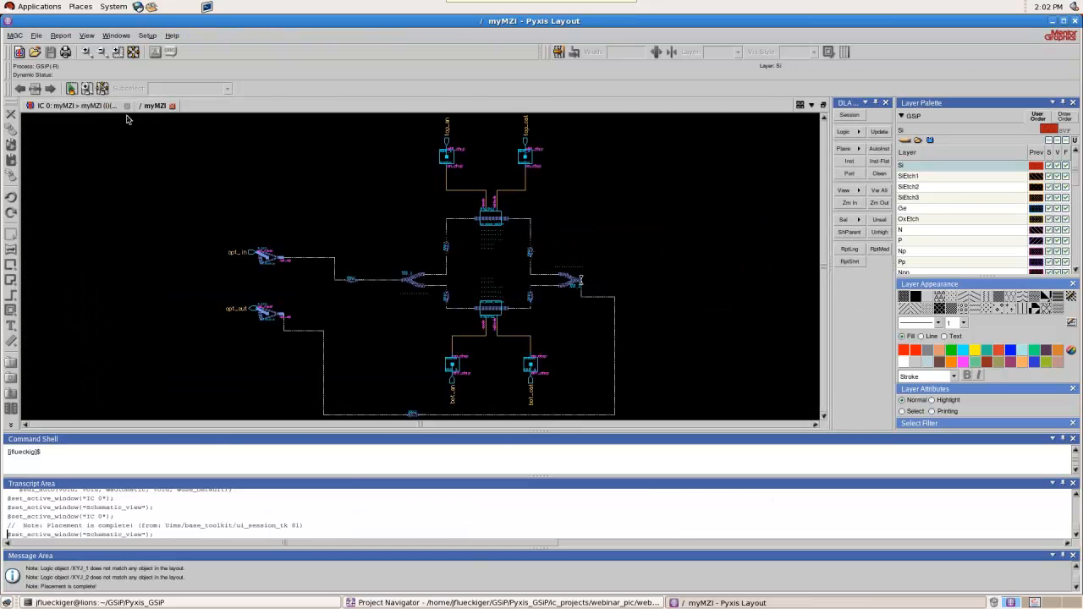
Move both grating couplers in the myMZI layout about 104 units left, away from the phase shifters
{"action": "left_click", "coordinate": [116, 107]}
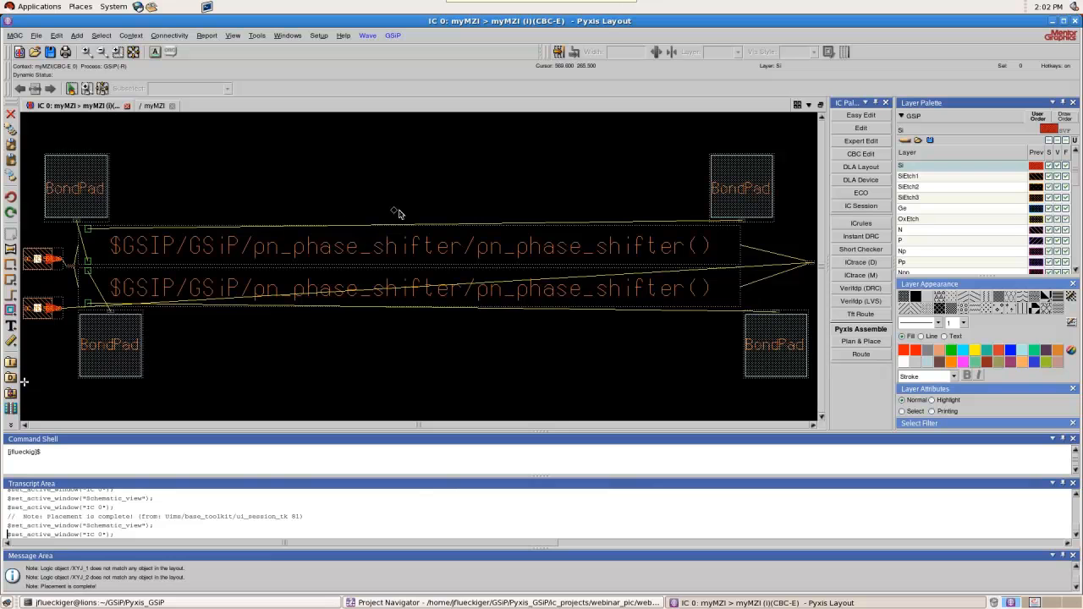
{"action": "scroll", "coordinate": [526, 241], "scroll_direction": "down", "scroll_amount": 1}
{"action": "scroll", "coordinate": [286, 294], "scroll_direction": "up", "scroll_amount": 1}
{"action": "scroll", "coordinate": [305, 310], "scroll_direction": "down", "scroll_amount": 1}
{"action": "scroll", "coordinate": [333, 292], "scroll_direction": "up", "scroll_amount": 1}
{"action": "scroll", "coordinate": [332, 292], "scroll_direction": "down", "scroll_amount": 1}
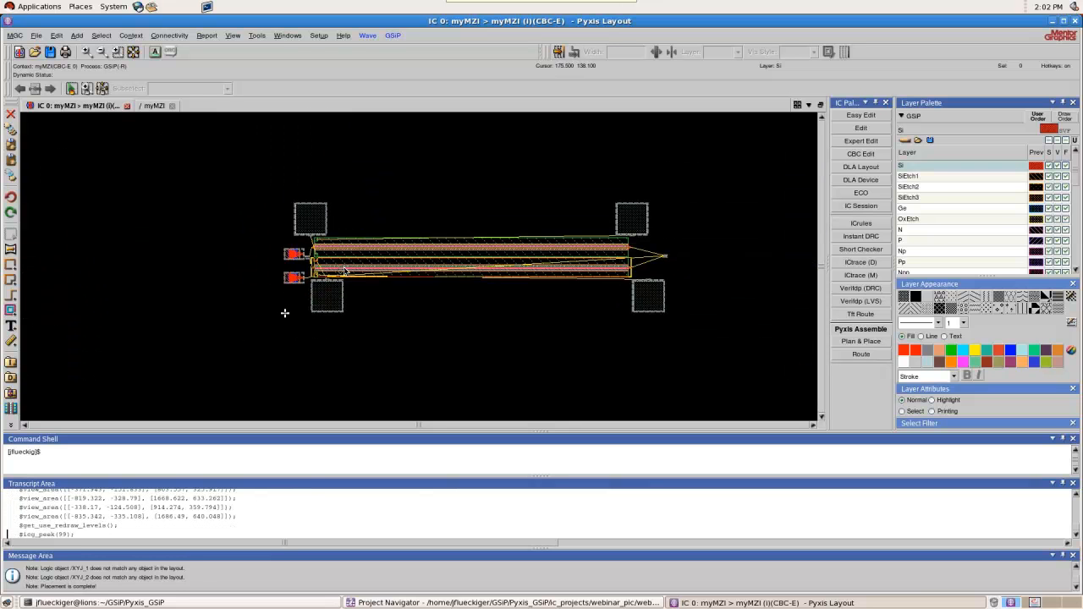
{"action": "scroll", "coordinate": [350, 266], "scroll_direction": "up", "scroll_amount": 1}
{"action": "left_click_drag", "start_coordinate": [198, 214], "coordinate": [91, 289]}
{"action": "scroll", "coordinate": [245, 283], "scroll_direction": "up", "scroll_amount": 1}
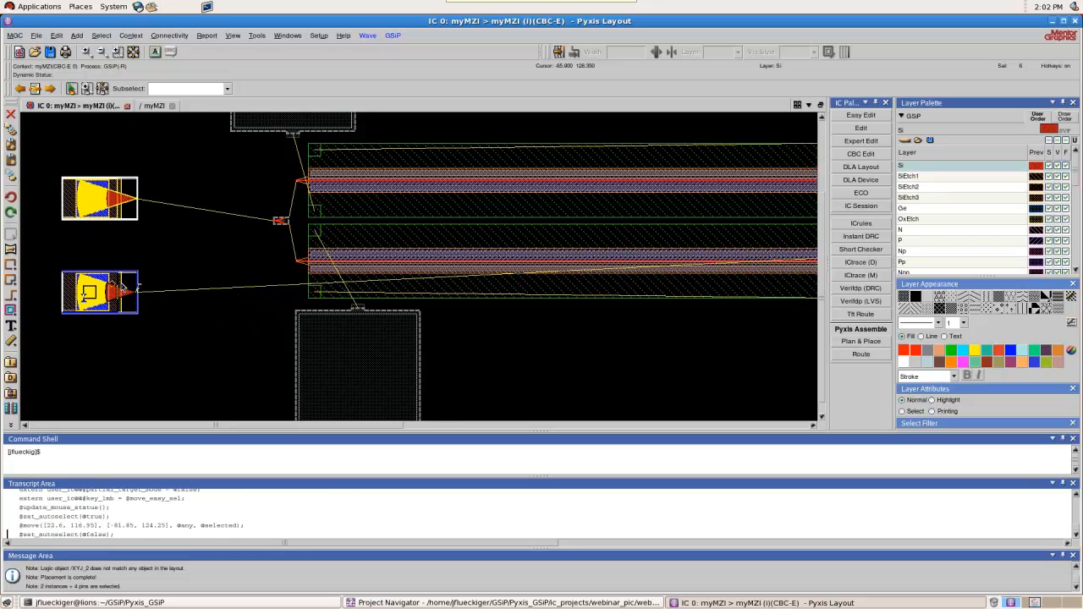
{"action": "left_click", "coordinate": [172, 260]}
Move the Y-branch beside the grating couplers about 42 units left, into the gap before the phase shifters
{"action": "scroll", "coordinate": [100, 195], "scroll_direction": "up", "scroll_amount": 2}
{"action": "scroll", "coordinate": [148, 221], "scroll_direction": "down", "scroll_amount": 1}
{"action": "scroll", "coordinate": [106, 217], "scroll_direction": "up", "scroll_amount": 2}
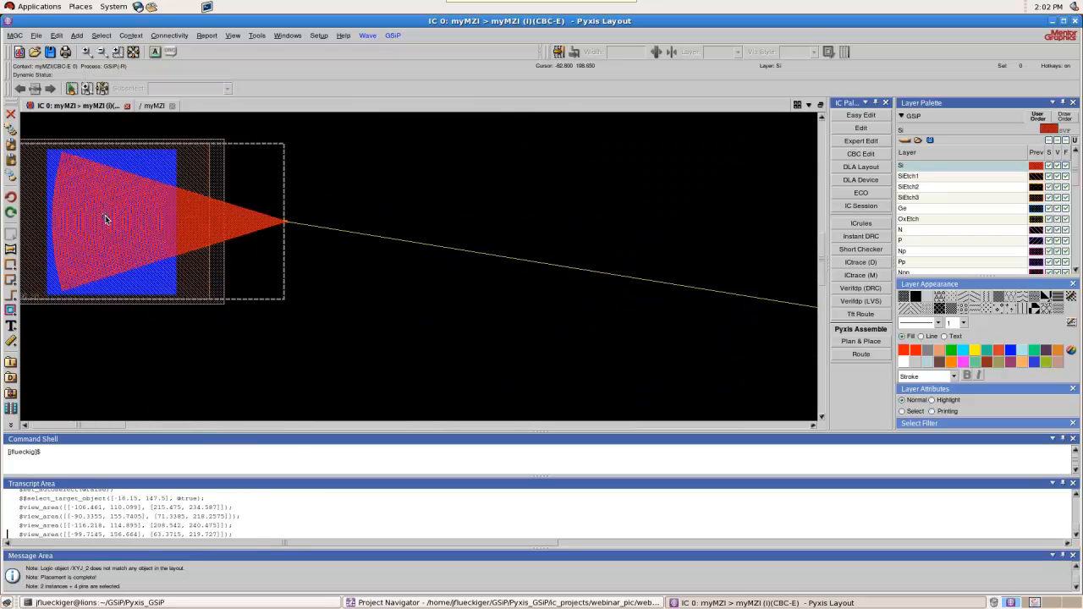
{"action": "scroll", "coordinate": [143, 224], "scroll_direction": "down", "scroll_amount": 2}
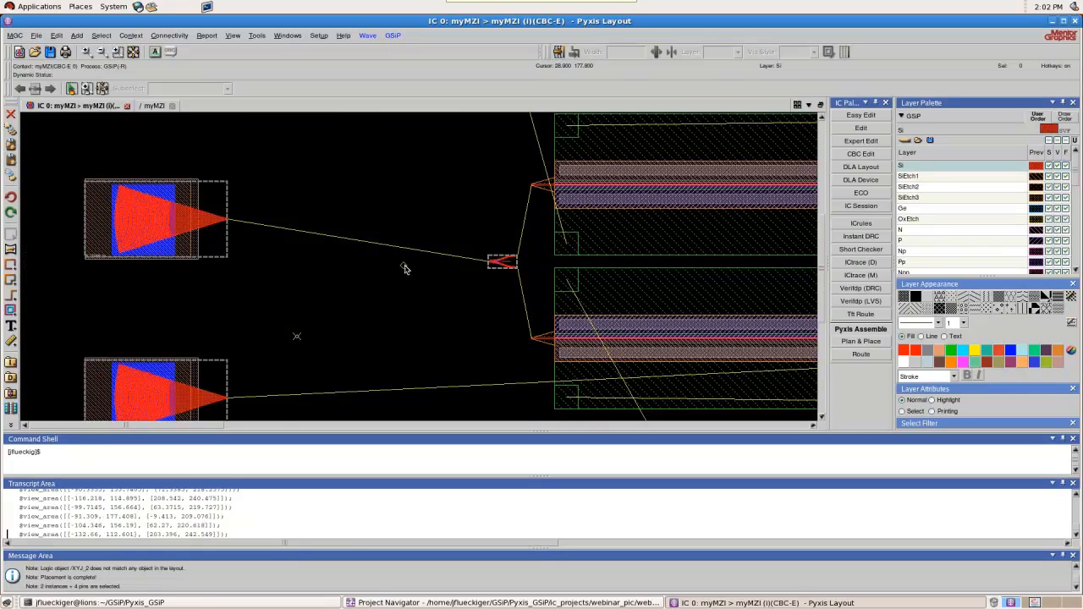
{"action": "scroll", "coordinate": [509, 267], "scroll_direction": "up", "scroll_amount": 1}
{"action": "left_click", "coordinate": [509, 265]}
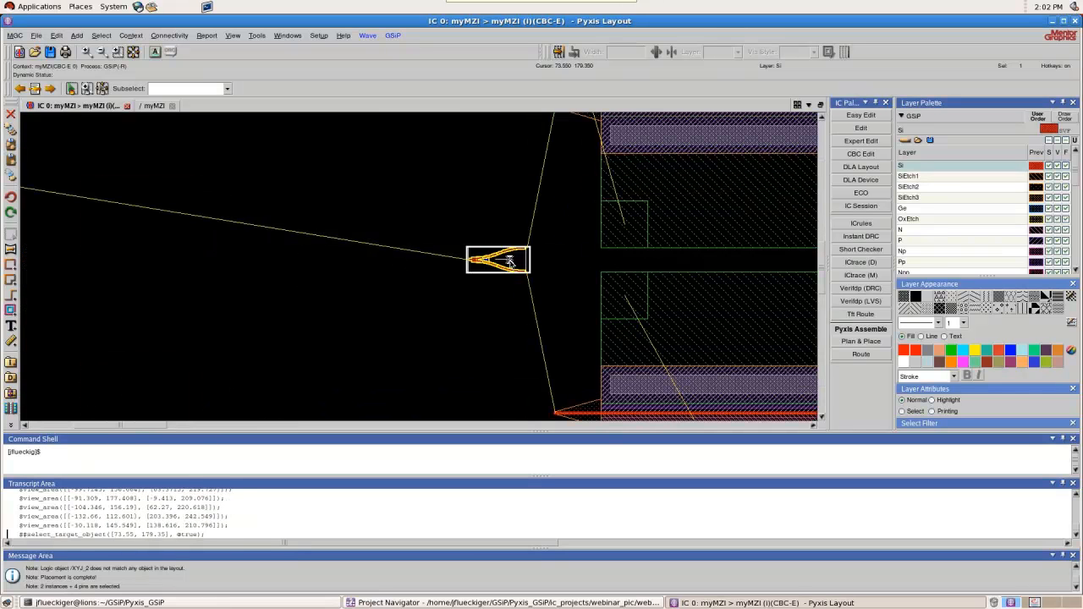
{"action": "left_click_drag", "start_coordinate": [509, 261], "coordinate": [409, 254]}
Examine the connection lines between the grating couplers, the moved Y-branch, the phase shifters and the bond pads
{"action": "scroll", "coordinate": [438, 248], "scroll_direction": "down", "scroll_amount": 2}
{"action": "scroll", "coordinate": [409, 254], "scroll_direction": "up", "scroll_amount": 1}
{"action": "scroll", "coordinate": [409, 253], "scroll_direction": "up", "scroll_amount": 1}
{"action": "scroll", "coordinate": [410, 256], "scroll_direction": "down", "scroll_amount": 1}
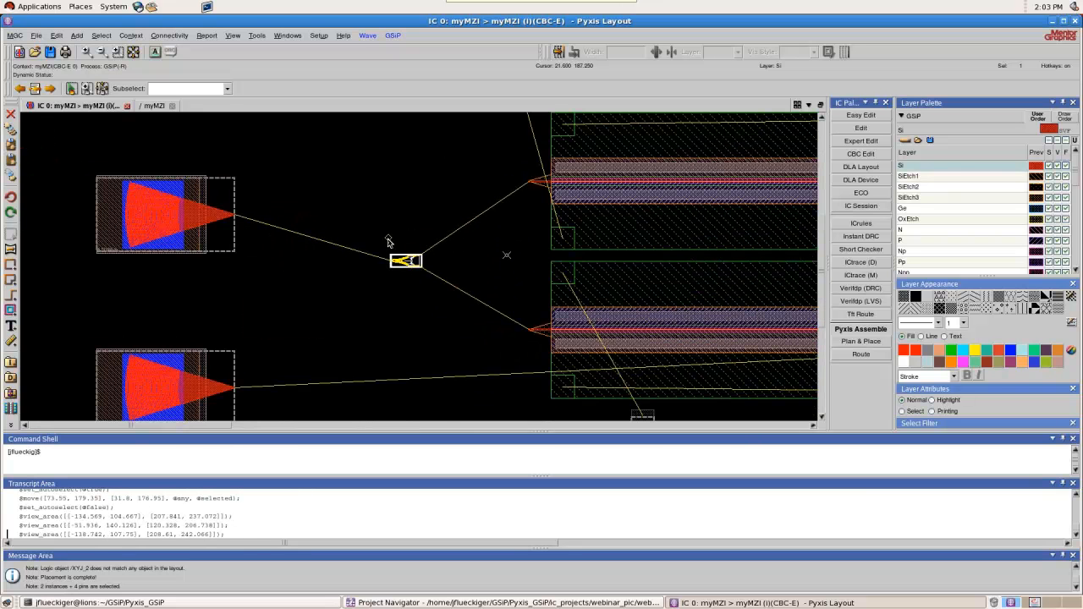
{"action": "scroll", "coordinate": [227, 213], "scroll_direction": "up", "scroll_amount": 1}
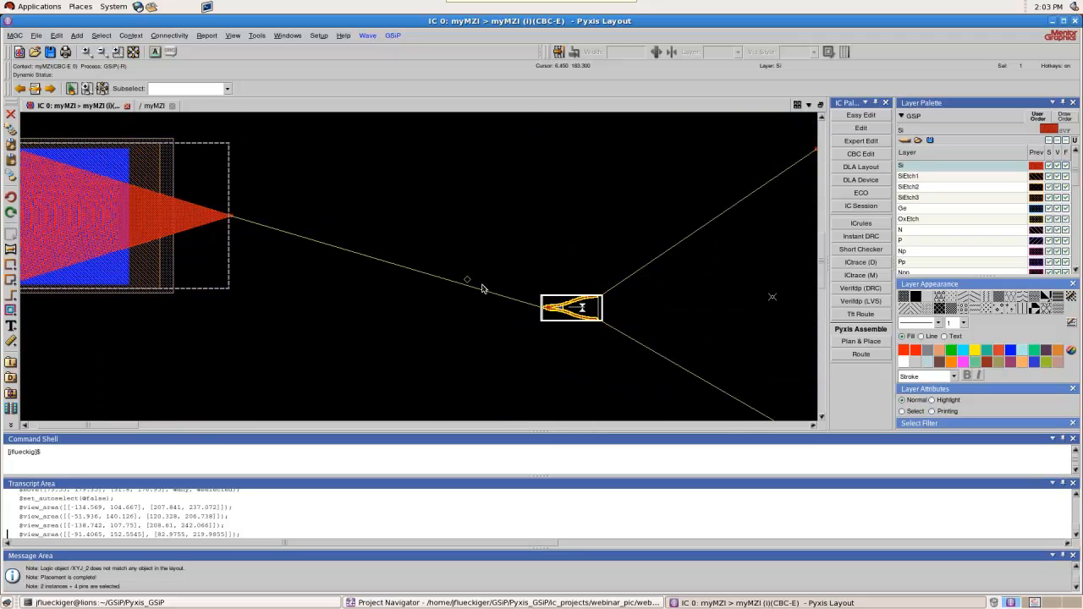
{"action": "scroll", "coordinate": [543, 306], "scroll_direction": "up", "scroll_amount": 1}
{"action": "scroll", "coordinate": [483, 259], "scroll_direction": "down", "scroll_amount": 1}
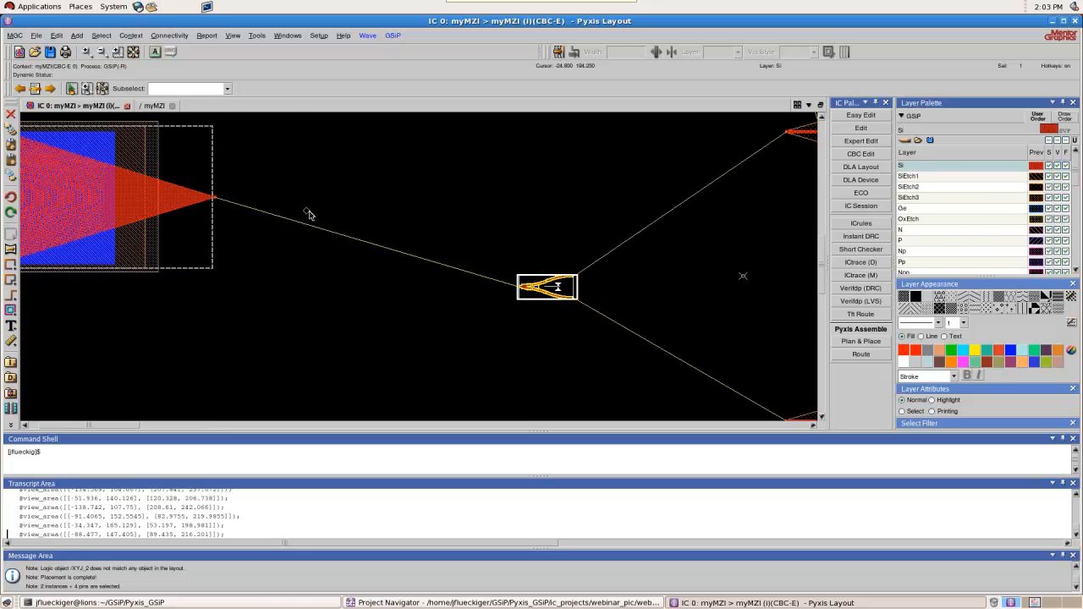
{"action": "scroll", "coordinate": [307, 216], "scroll_direction": "down", "scroll_amount": 1}
{"action": "scroll", "coordinate": [309, 224], "scroll_direction": "down", "scroll_amount": 1}
{"action": "scroll", "coordinate": [444, 200], "scroll_direction": "down", "scroll_amount": 1}
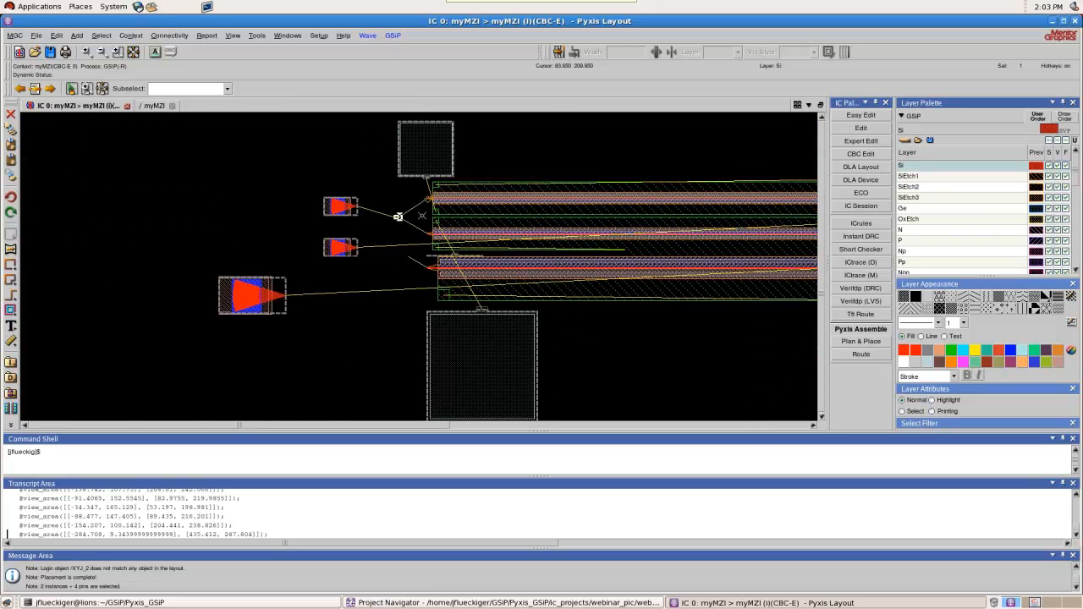
{"action": "scroll", "coordinate": [449, 199], "scroll_direction": "up", "scroll_amount": 3}
{"action": "scroll", "coordinate": [254, 203], "scroll_direction": "down", "scroll_amount": 2}
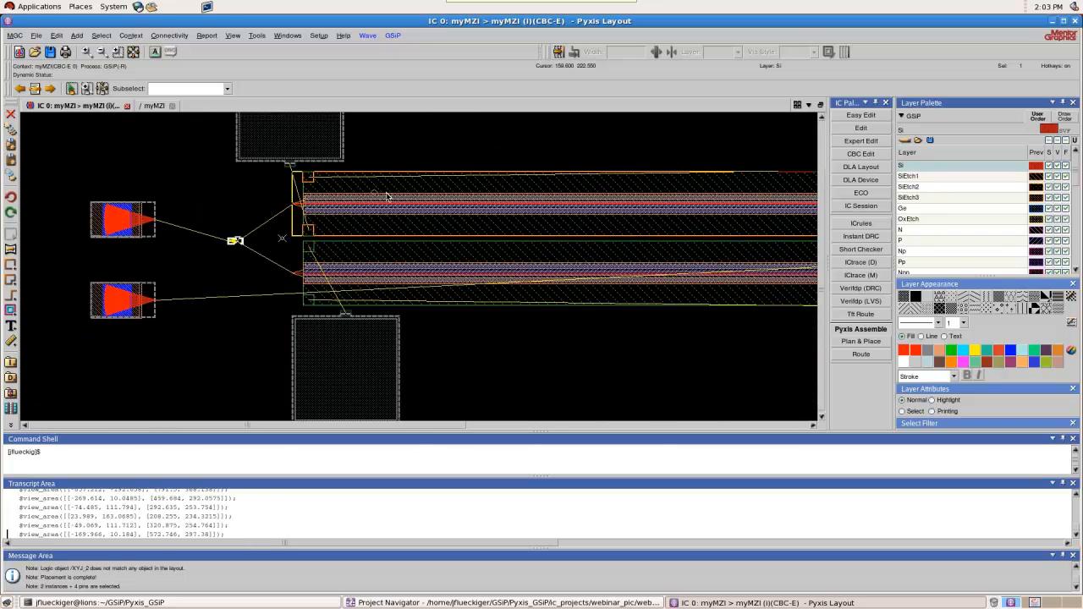
Save the myMZI layout cell with the repositioned grating couplers and Y-branch
{"action": "scroll", "coordinate": [405, 198], "scroll_direction": "down", "scroll_amount": 1}
{"action": "scroll", "coordinate": [404, 198], "scroll_direction": "down", "scroll_amount": 1}
{"action": "scroll", "coordinate": [643, 199], "scroll_direction": "up", "scroll_amount": 1}
{"action": "scroll", "coordinate": [643, 199], "scroll_direction": "up", "scroll_amount": 1}
{"action": "scroll", "coordinate": [643, 199], "scroll_direction": "down", "scroll_amount": 2}
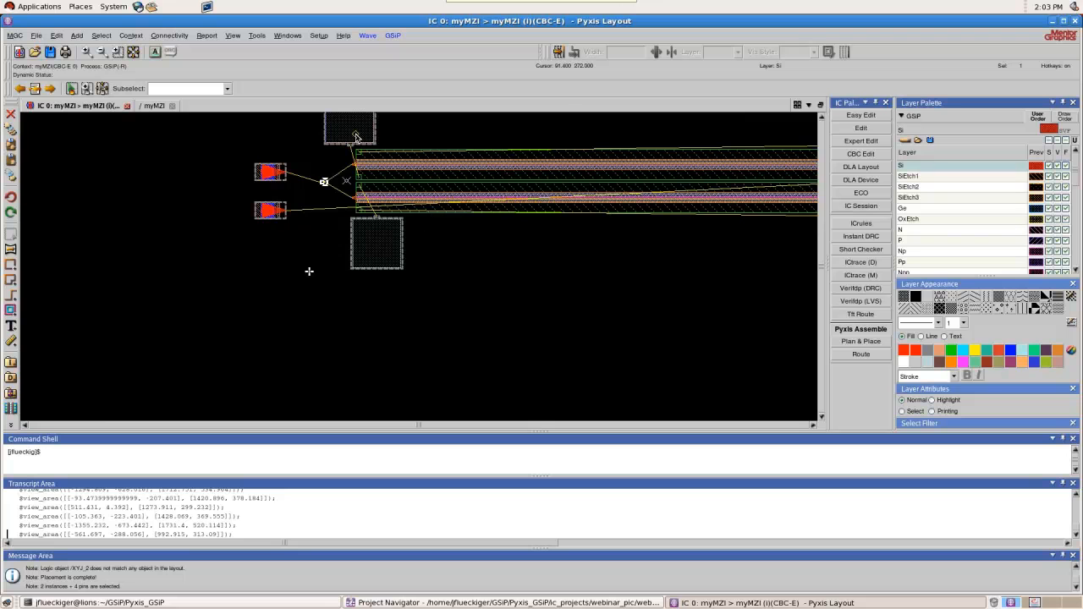
{"action": "scroll", "coordinate": [361, 138], "scroll_direction": "up", "scroll_amount": 2}
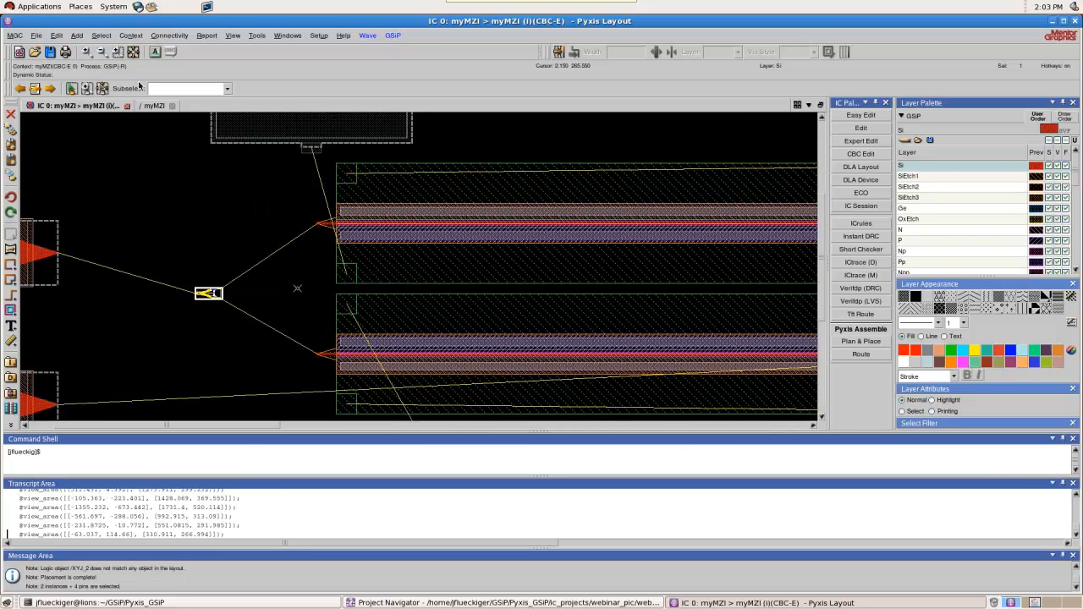
{"action": "left_click", "coordinate": [51, 52]}
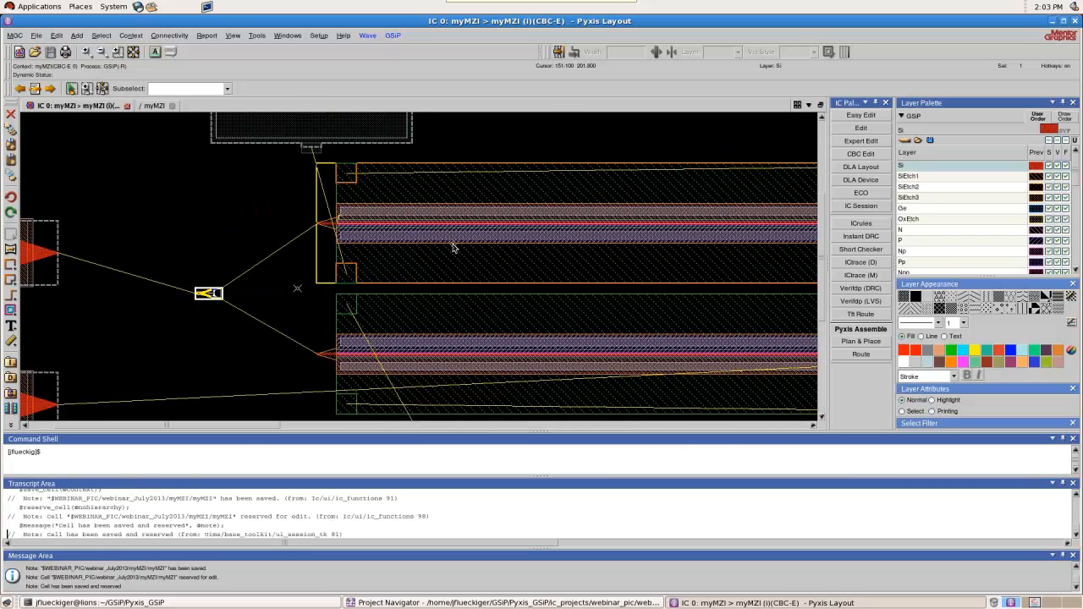
Examine the upper phase shifter's waveguide entry and the Y-branch geometry beside the grating couplers up close
{"action": "scroll", "coordinate": [424, 216], "scroll_direction": "up", "scroll_amount": 1}
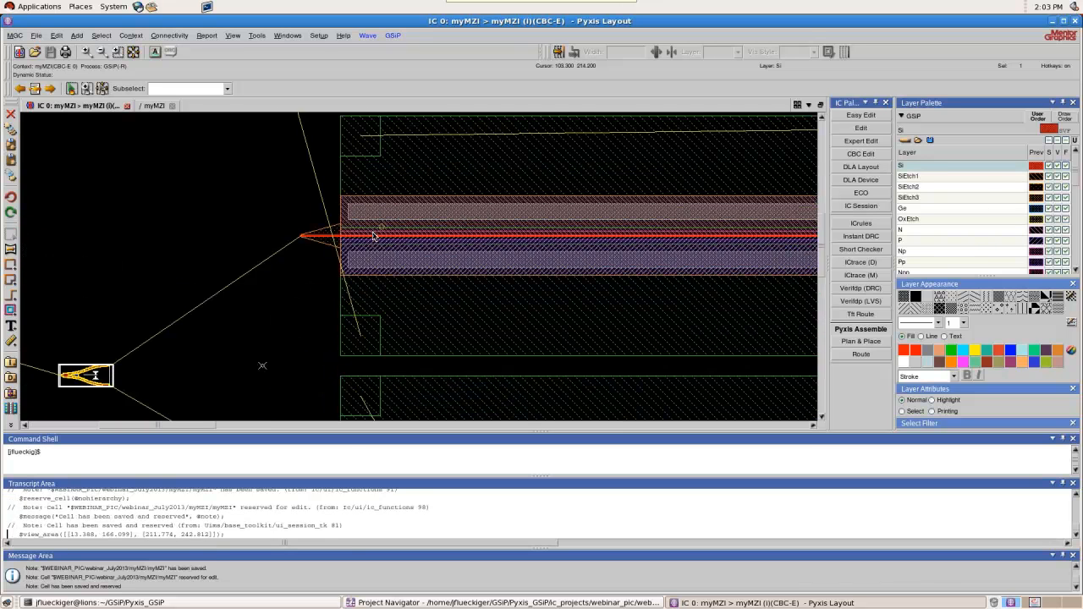
{"action": "scroll", "coordinate": [389, 228], "scroll_direction": "down", "scroll_amount": 1}
{"action": "scroll", "coordinate": [419, 215], "scroll_direction": "up", "scroll_amount": 1}
{"action": "scroll", "coordinate": [426, 211], "scroll_direction": "down", "scroll_amount": 1}
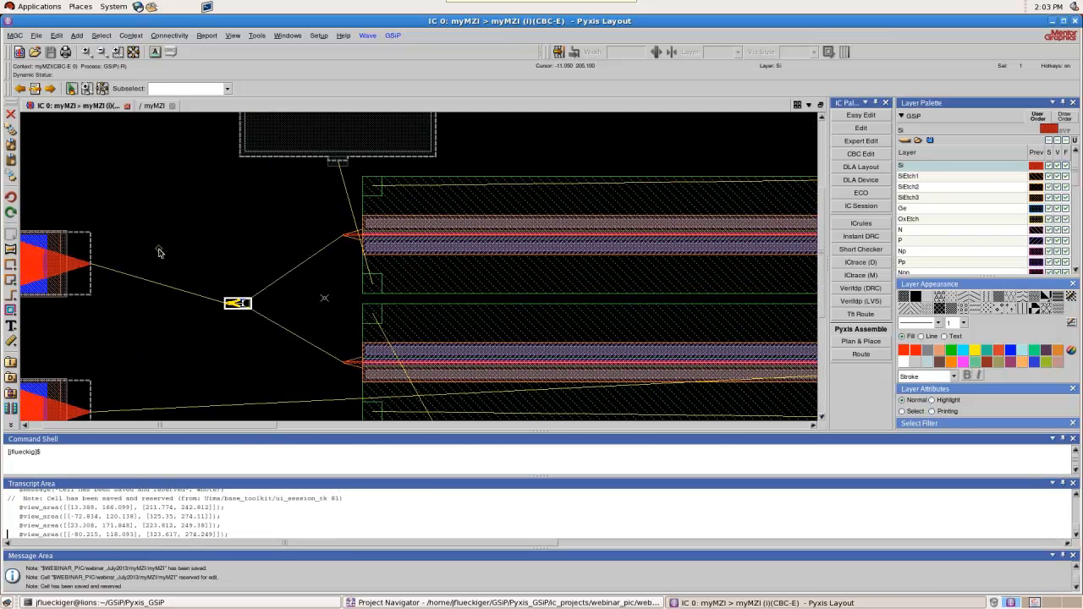
{"action": "scroll", "coordinate": [254, 302], "scroll_direction": "up", "scroll_amount": 1}
{"action": "scroll", "coordinate": [234, 302], "scroll_direction": "up", "scroll_amount": 3}
{"action": "scroll", "coordinate": [576, 238], "scroll_direction": "down", "scroll_amount": 1}
{"action": "scroll", "coordinate": [469, 268], "scroll_direction": "up", "scroll_amount": 1}
{"action": "left_click", "coordinate": [434, 278]}
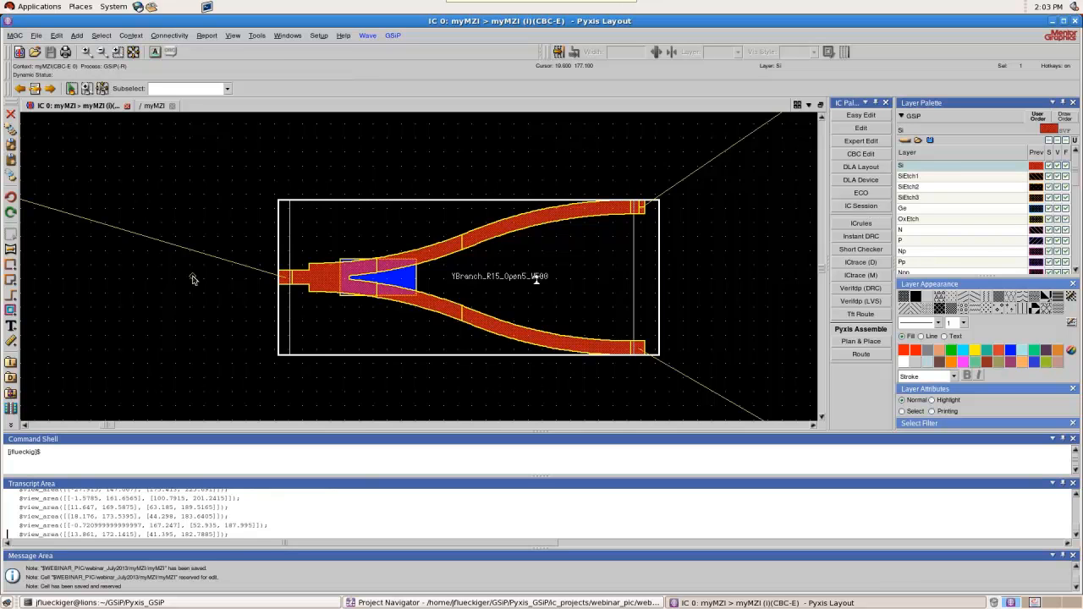
{"action": "scroll", "coordinate": [197, 277], "scroll_direction": "down", "scroll_amount": 1}
{"action": "scroll", "coordinate": [419, 290], "scroll_direction": "down", "scroll_amount": 2}
{"action": "scroll", "coordinate": [413, 292], "scroll_direction": "down", "scroll_amount": 1}
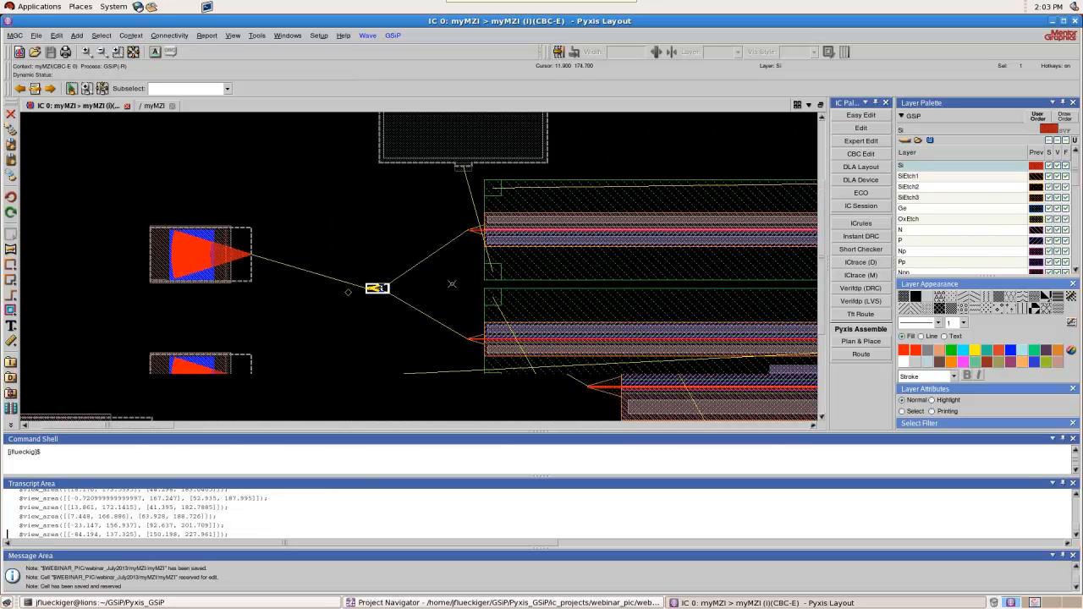
{"action": "scroll", "coordinate": [550, 223], "scroll_direction": "up", "scroll_amount": 1}
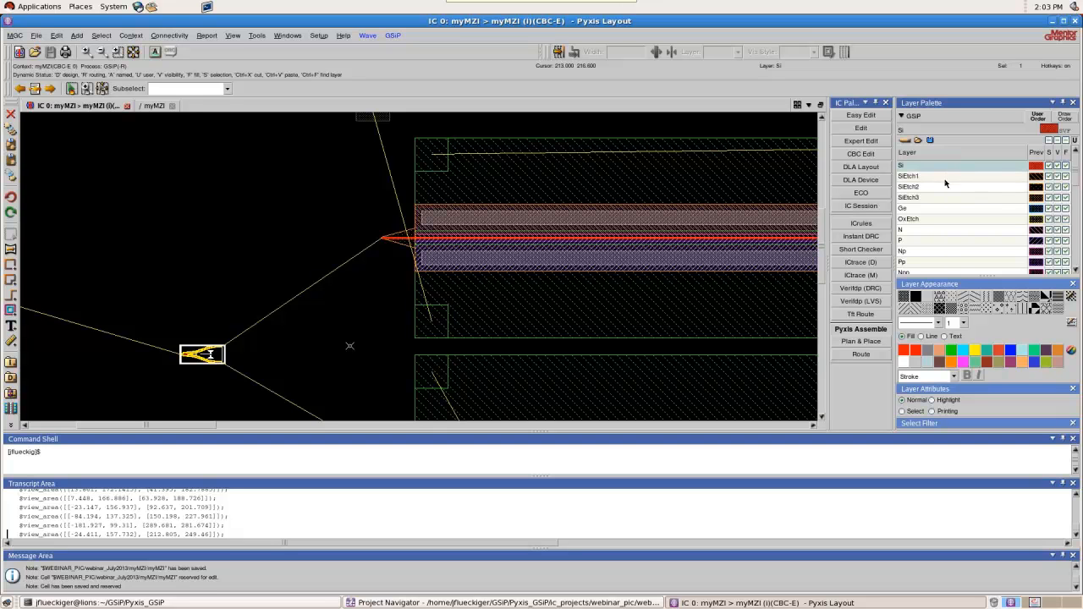
Review the GSiP process layers, from Si and the SiEtch layers through the doping layers to the metal and via layers
{"action": "left_click", "coordinate": [981, 167]}
{"action": "left_click", "coordinate": [931, 176]}
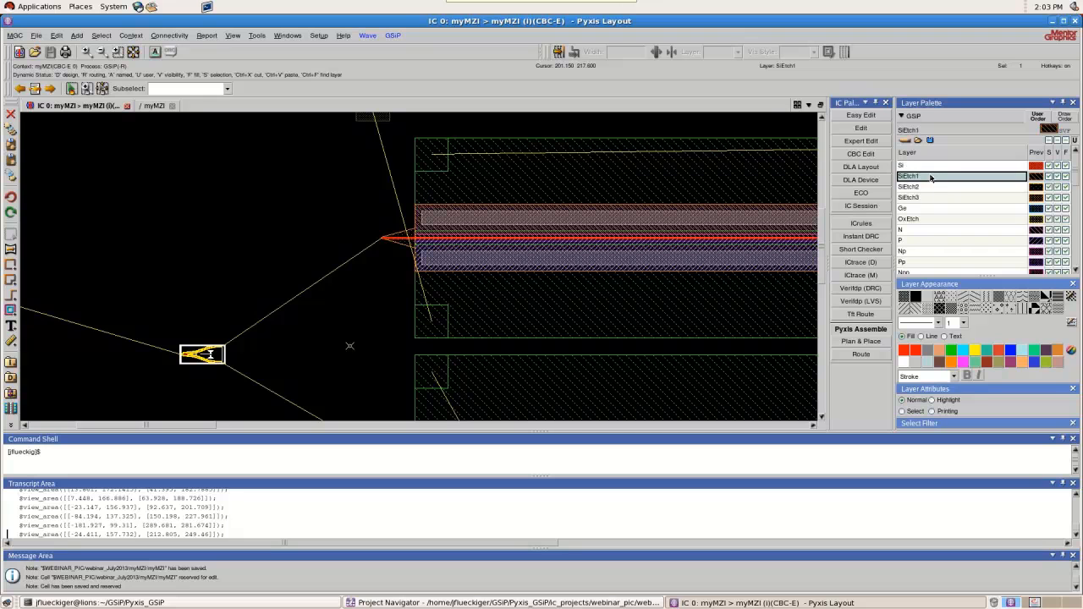
{"action": "left_click", "coordinate": [930, 197]}
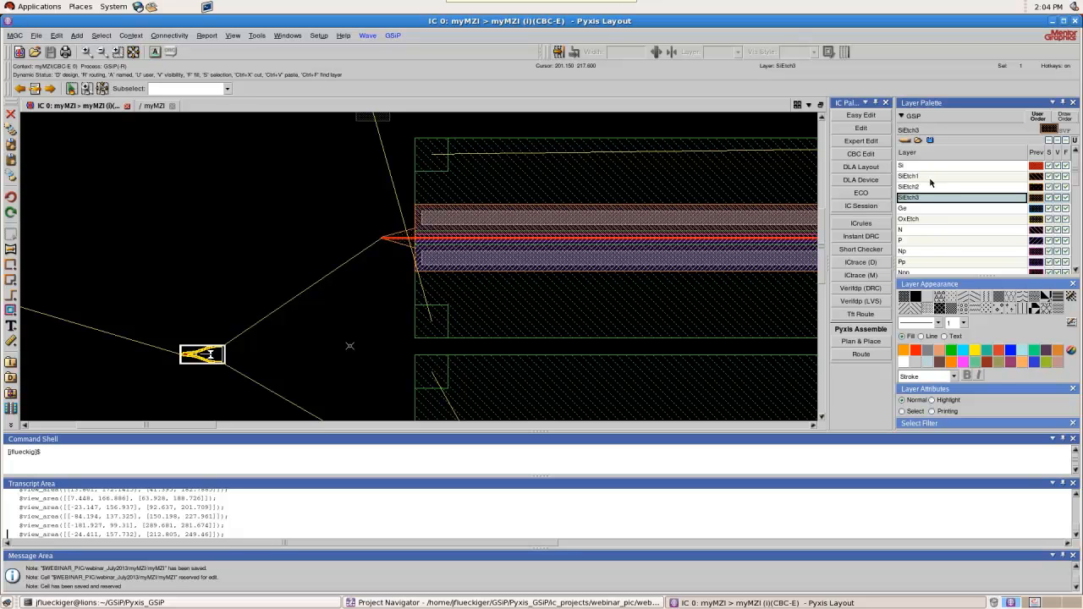
{"action": "scroll", "coordinate": [913, 233], "scroll_direction": "down", "scroll_amount": 1}
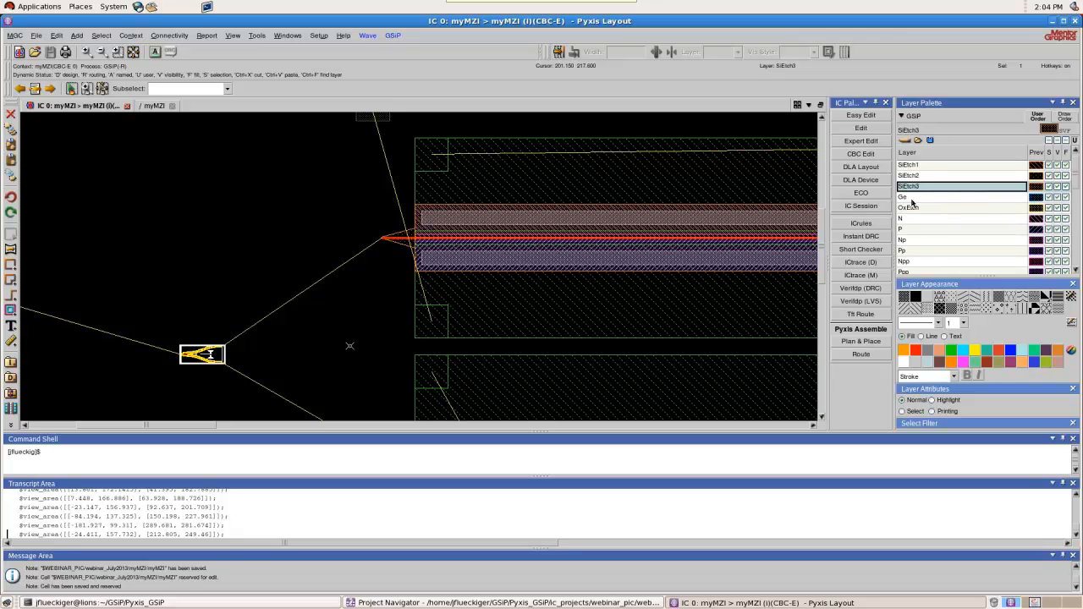
{"action": "scroll", "coordinate": [916, 241], "scroll_direction": "down", "scroll_amount": 7}
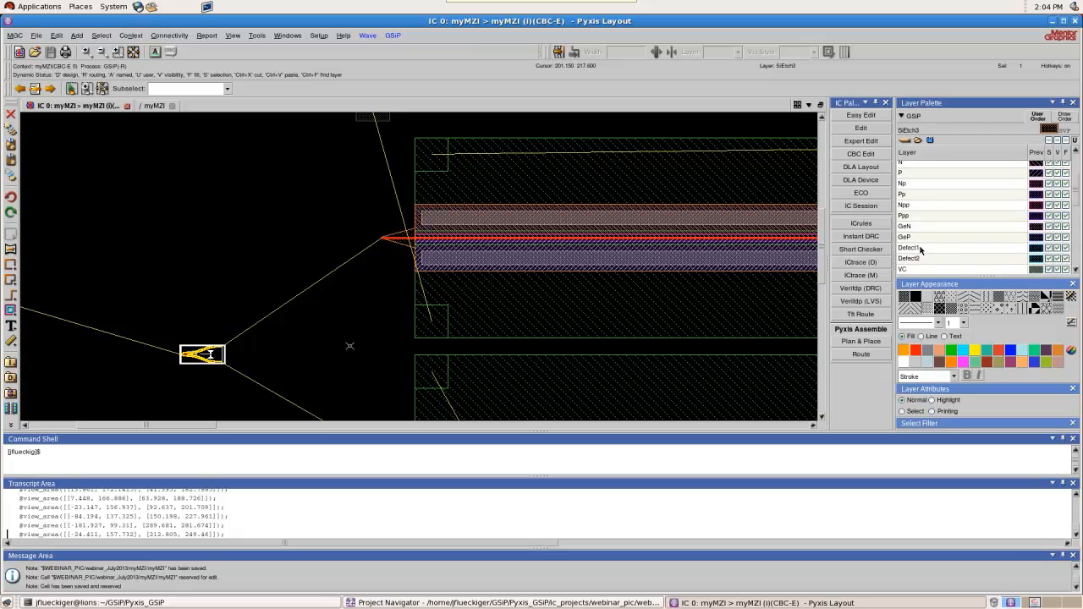
{"action": "scroll", "coordinate": [925, 220], "scroll_direction": "down", "scroll_amount": 3}
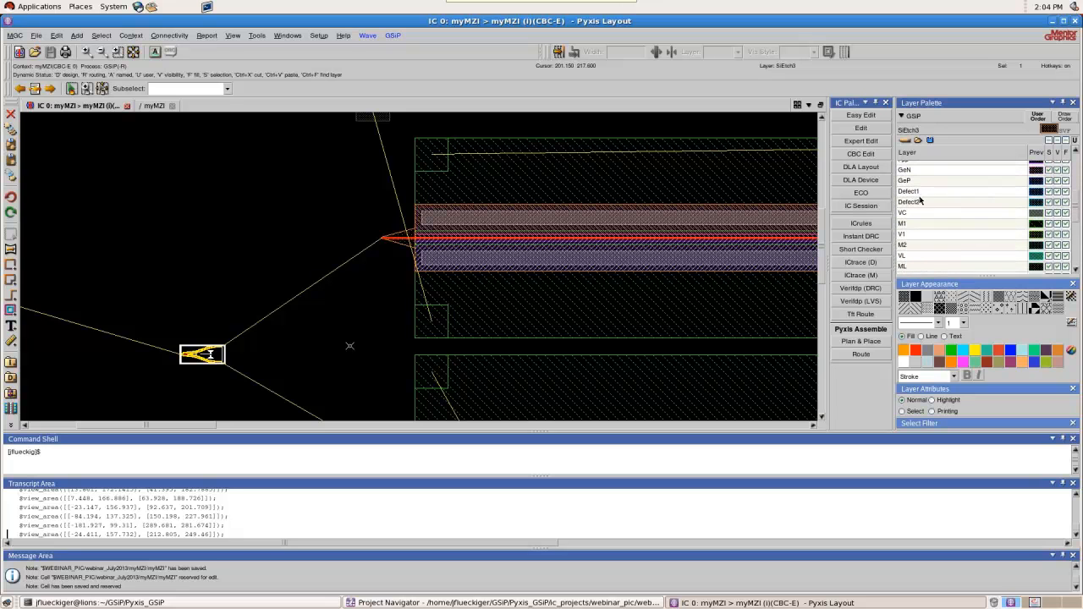
{"action": "scroll", "coordinate": [922, 241], "scroll_direction": "down", "scroll_amount": 7}
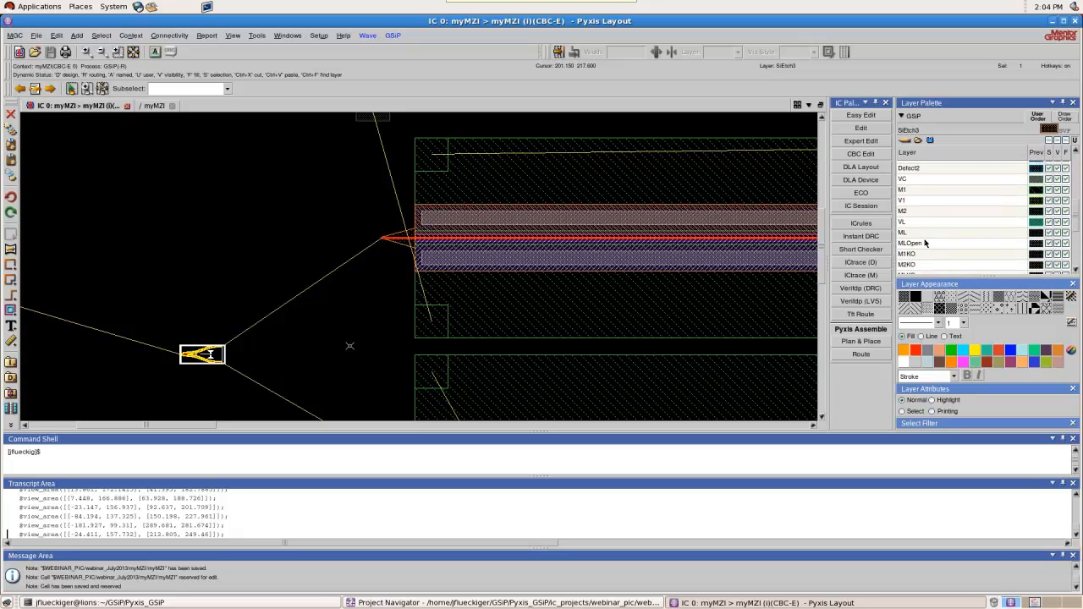
{"action": "scroll", "coordinate": [927, 244], "scroll_direction": "up", "scroll_amount": 1}
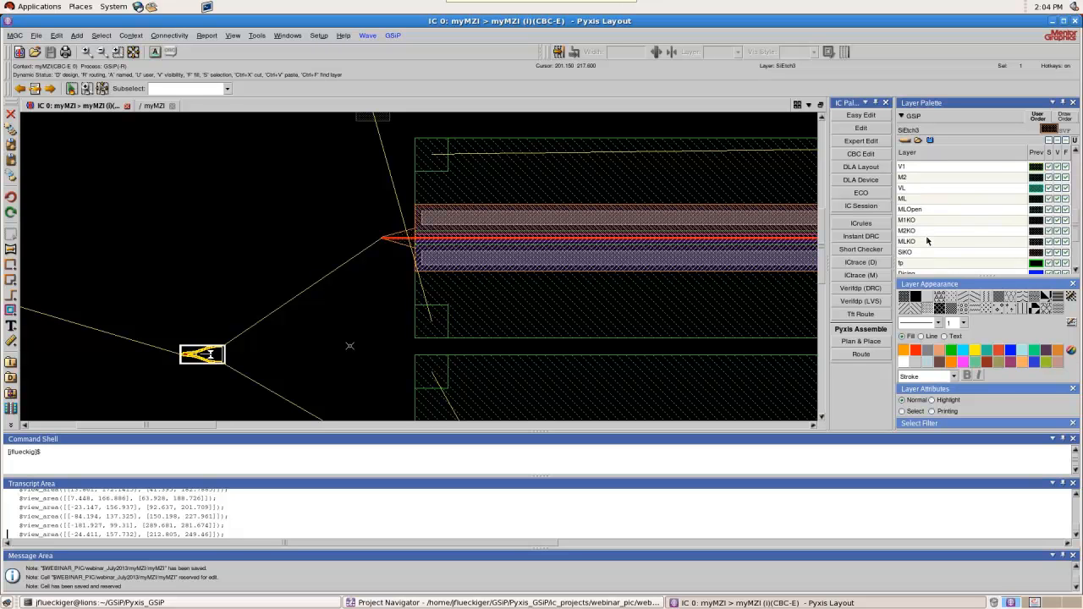
Inspect the layers at the upper phase shifter's waveguide end, near the Y-branch connection line
{"action": "scroll", "coordinate": [450, 219], "scroll_direction": "down", "scroll_amount": 1}
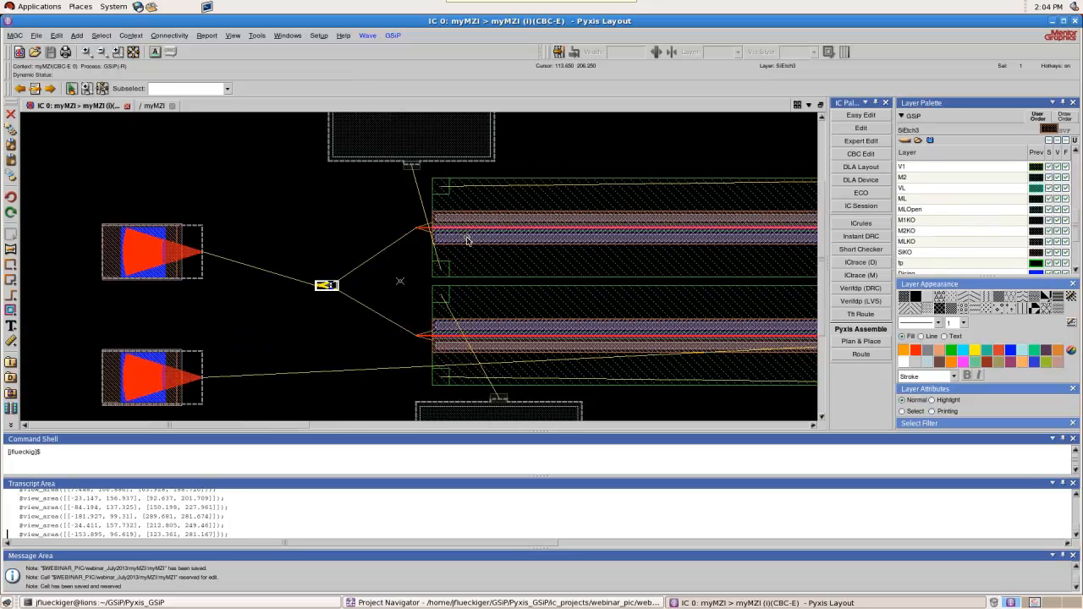
{"action": "scroll", "coordinate": [467, 238], "scroll_direction": "up", "scroll_amount": 1}
{"action": "scroll", "coordinate": [398, 225], "scroll_direction": "up", "scroll_amount": 1}
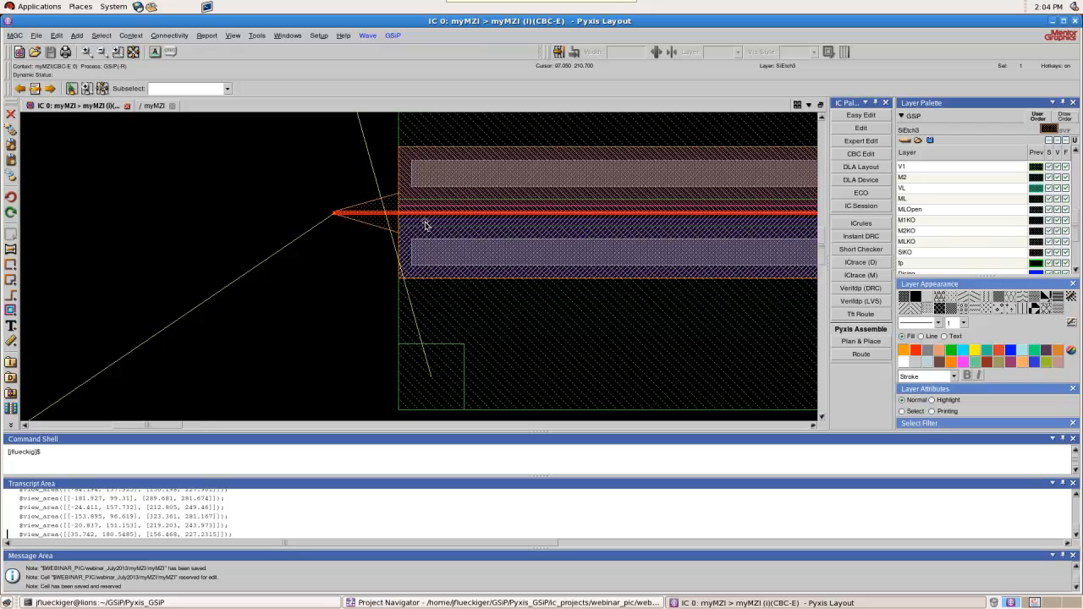
{"action": "scroll", "coordinate": [424, 226], "scroll_direction": "down", "scroll_amount": 1}
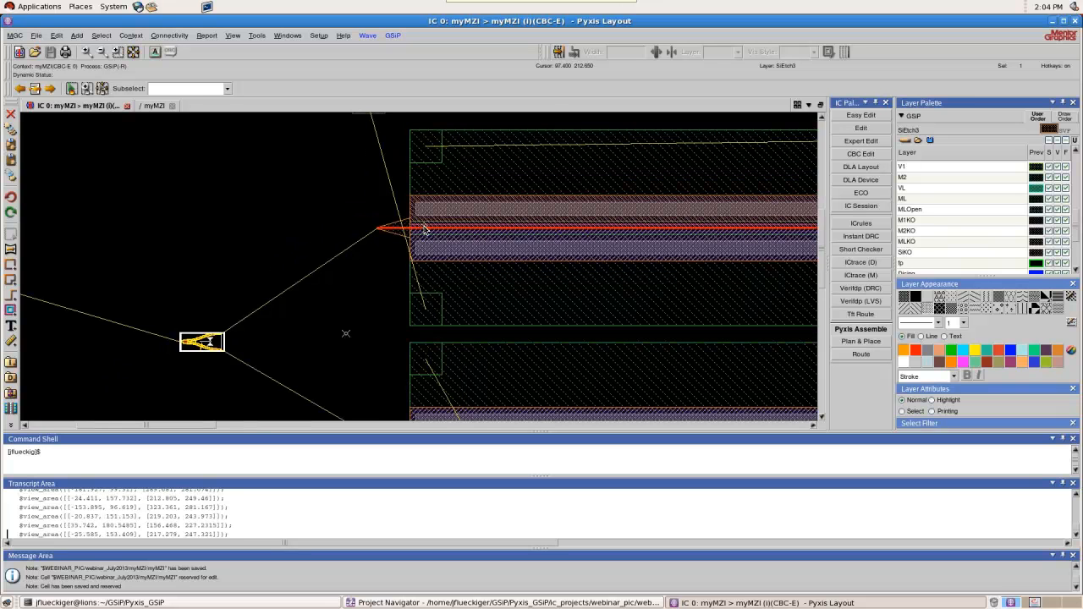
{"action": "scroll", "coordinate": [424, 228], "scroll_direction": "up", "scroll_amount": 1}
{"action": "scroll", "coordinate": [430, 229], "scroll_direction": "up", "scroll_amount": 2}
{"action": "scroll", "coordinate": [432, 229], "scroll_direction": "down", "scroll_amount": 1}
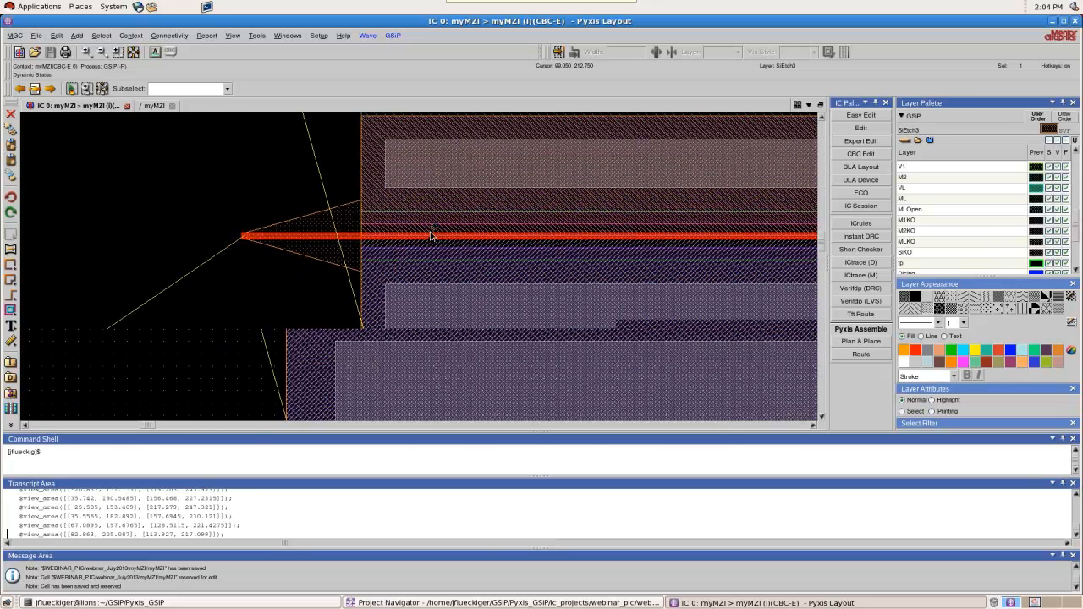
{"action": "scroll", "coordinate": [387, 244], "scroll_direction": "down", "scroll_amount": 1}
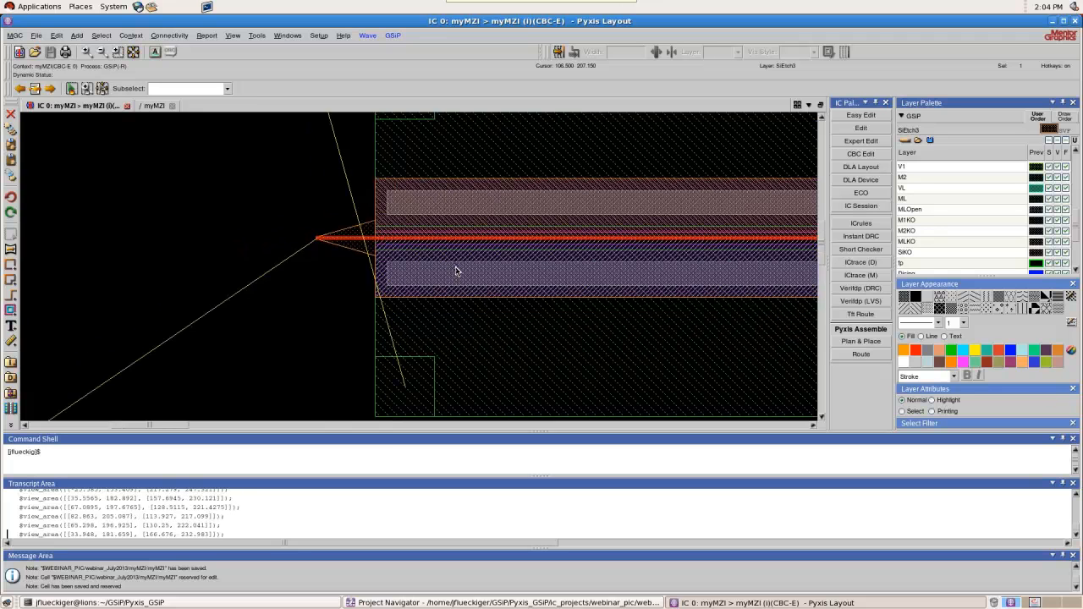
{"action": "scroll", "coordinate": [438, 248], "scroll_direction": "down", "scroll_amount": 1}
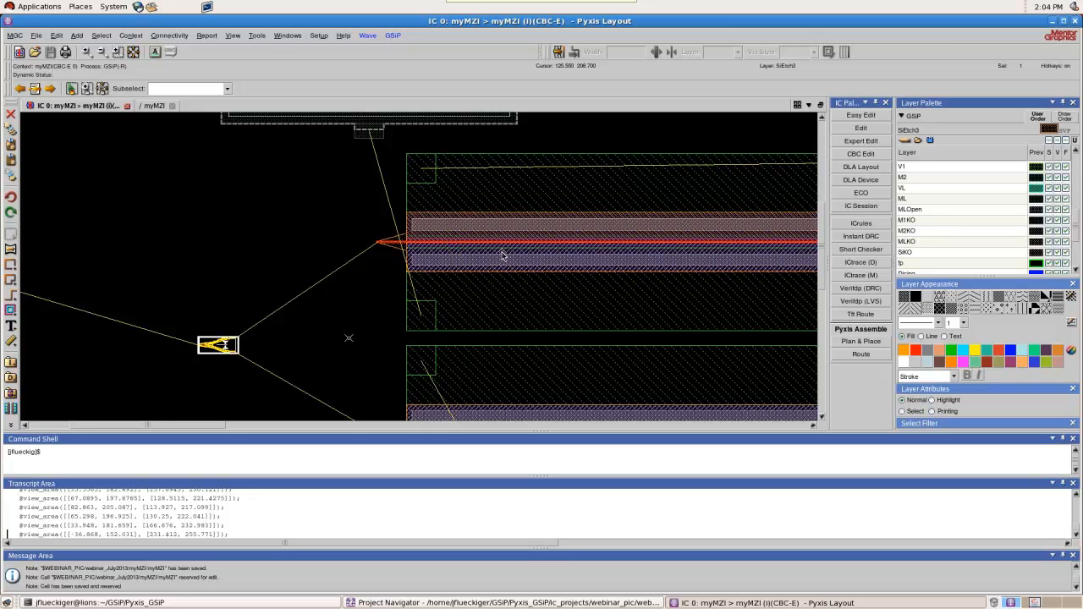
Generate a GSiP cross-section along a vertical line about 66 units long across the upper phase shifter and open the result
{"action": "left_click", "coordinate": [393, 36]}
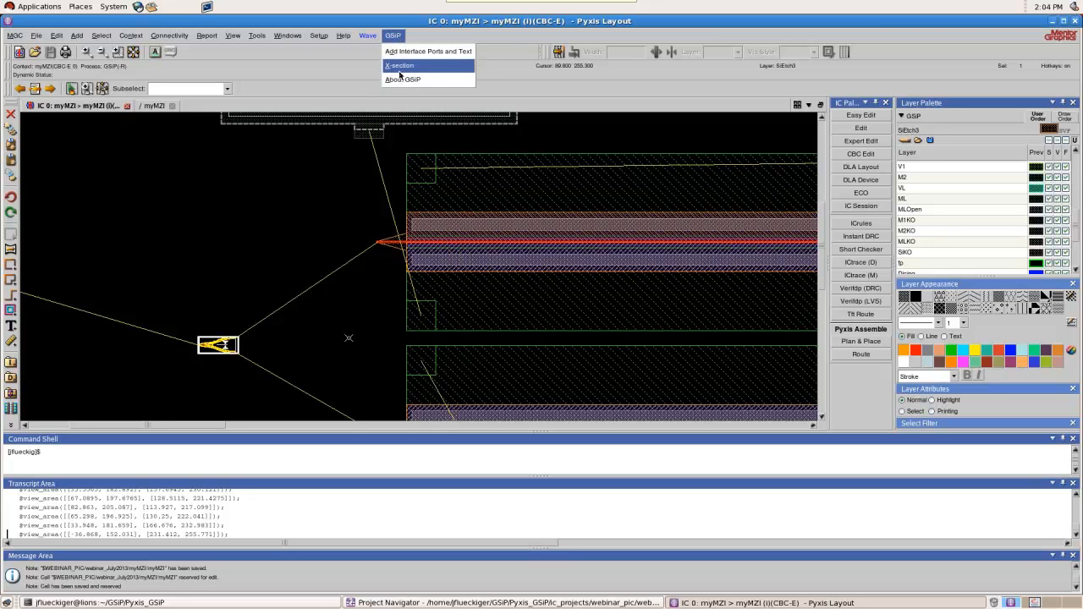
{"action": "left_click", "coordinate": [399, 66]}
{"action": "left_click", "coordinate": [470, 336]}
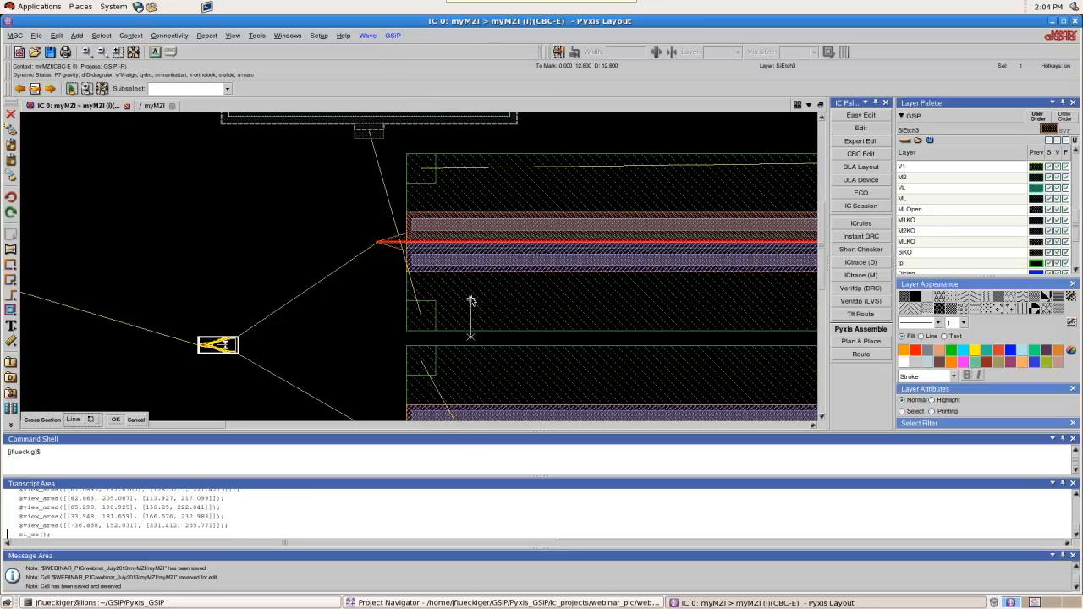
{"action": "left_click", "coordinate": [471, 145]}
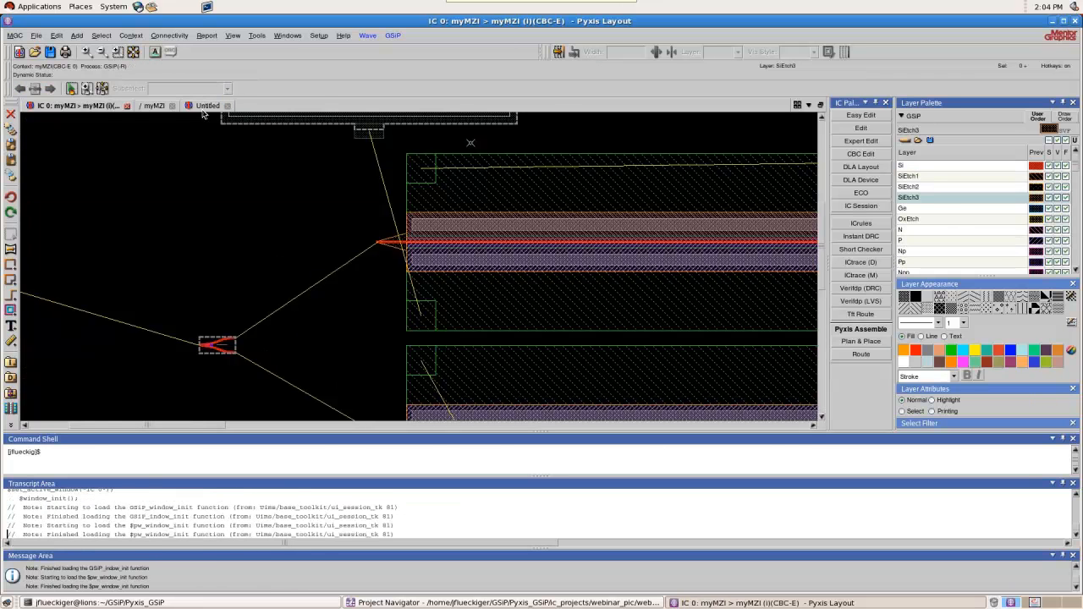
{"action": "left_click", "coordinate": [204, 106]}
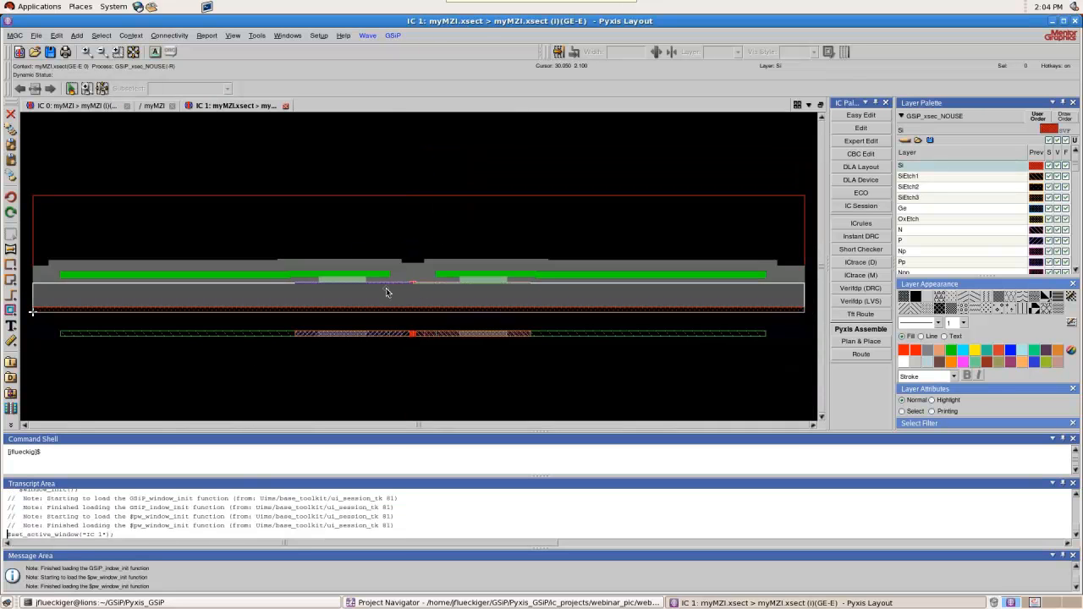
Examine the silicon rib waveguide and its adjoining slab in the middle of the phase shifter cross-section
{"action": "scroll", "coordinate": [412, 302], "scroll_direction": "up", "scroll_amount": 1}
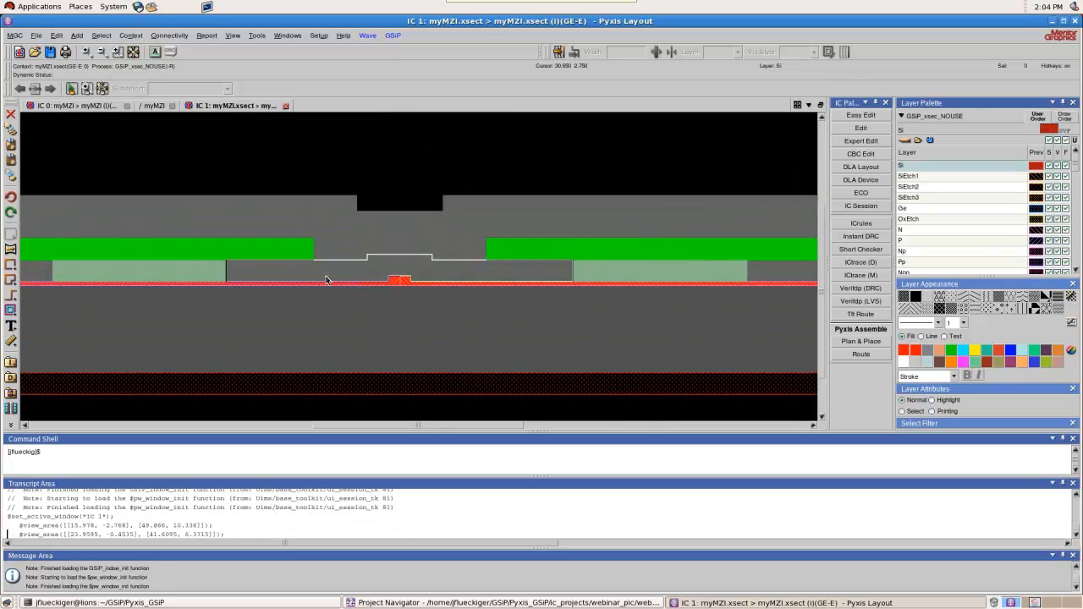
{"action": "scroll", "coordinate": [382, 285], "scroll_direction": "up", "scroll_amount": 1}
{"action": "scroll", "coordinate": [568, 282], "scroll_direction": "up", "scroll_amount": 1}
{"action": "scroll", "coordinate": [666, 285], "scroll_direction": "down", "scroll_amount": 1}
{"action": "scroll", "coordinate": [534, 287], "scroll_direction": "down", "scroll_amount": 1}
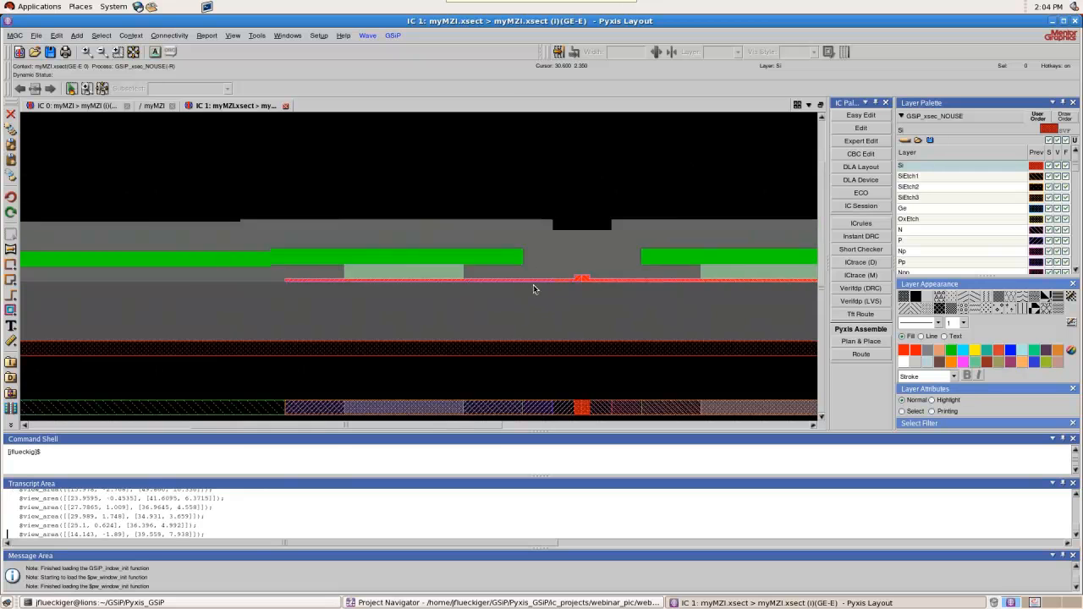
{"action": "scroll", "coordinate": [713, 253], "scroll_direction": "up", "scroll_amount": 2}
{"action": "scroll", "coordinate": [677, 261], "scroll_direction": "up", "scroll_amount": 1}
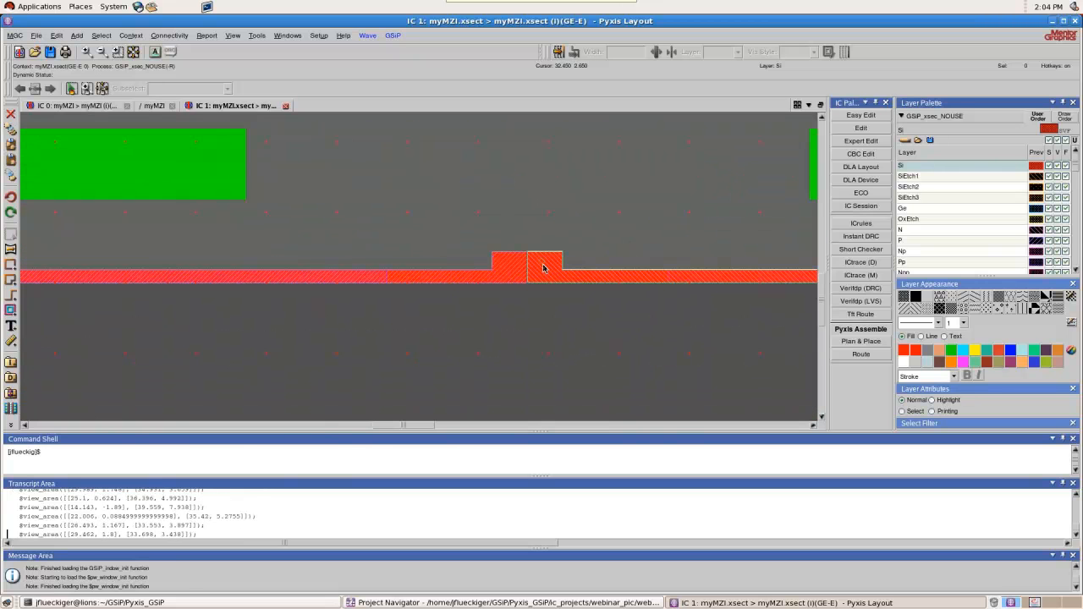
{"action": "scroll", "coordinate": [535, 270], "scroll_direction": "up", "scroll_amount": 2}
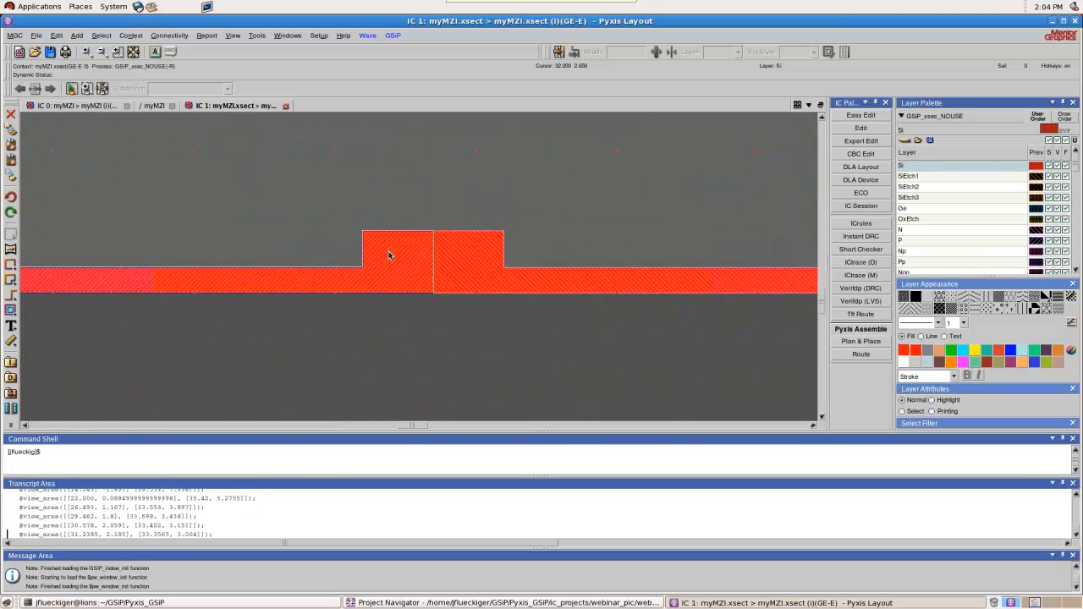
{"action": "scroll", "coordinate": [389, 254], "scroll_direction": "down", "scroll_amount": 1}
{"action": "scroll", "coordinate": [421, 263], "scroll_direction": "up", "scroll_amount": 2}
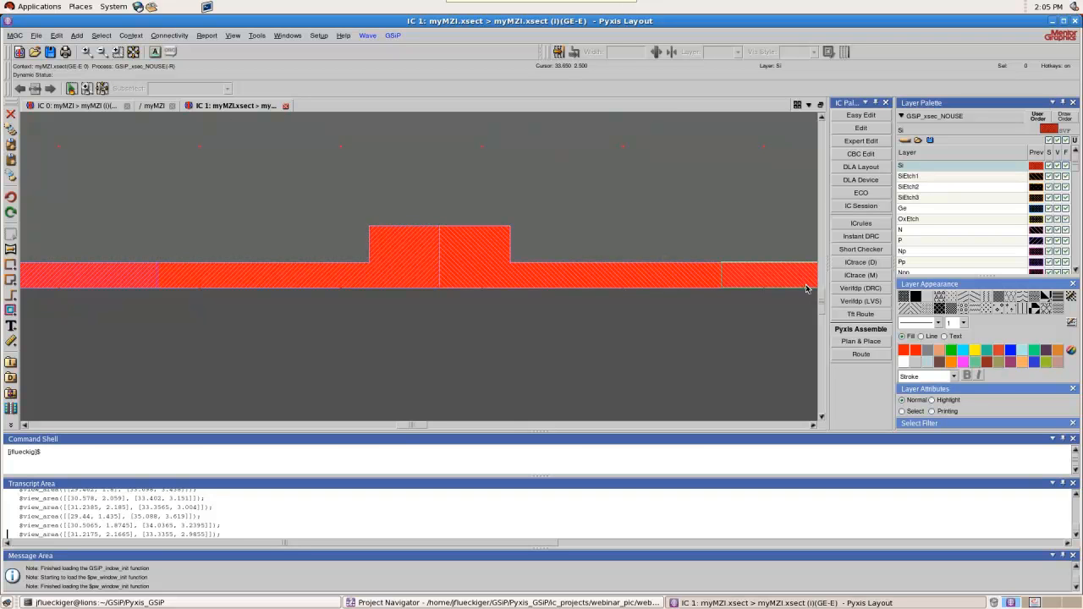
Examine the vias, metal and oxide layers around the waveguide in the phase shifter cross-section
{"action": "scroll", "coordinate": [806, 288], "scroll_direction": "down", "scroll_amount": 3}
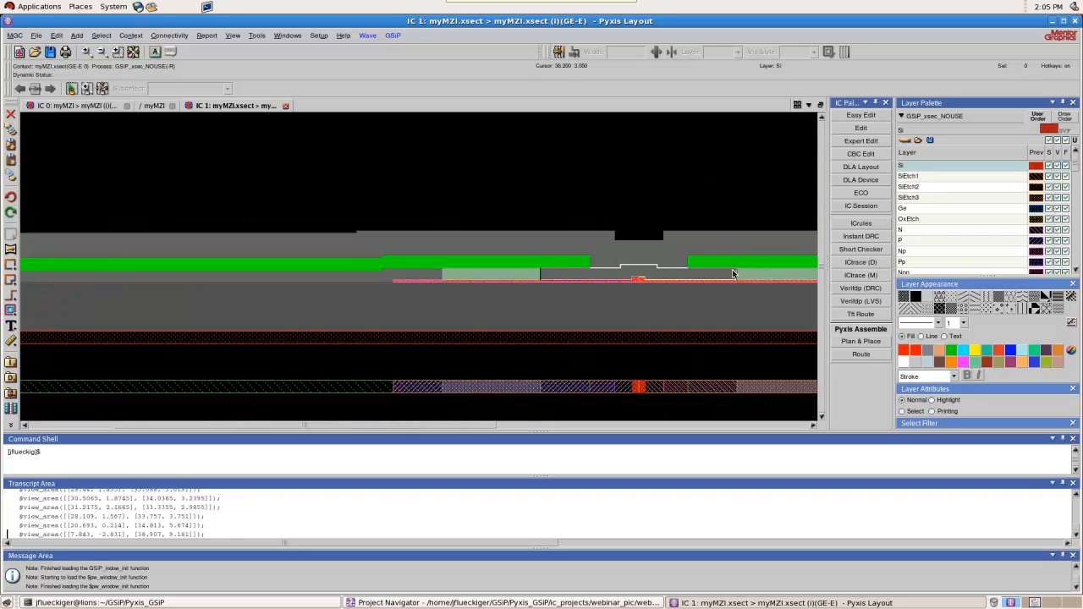
{"action": "scroll", "coordinate": [564, 286], "scroll_direction": "up", "scroll_amount": 2}
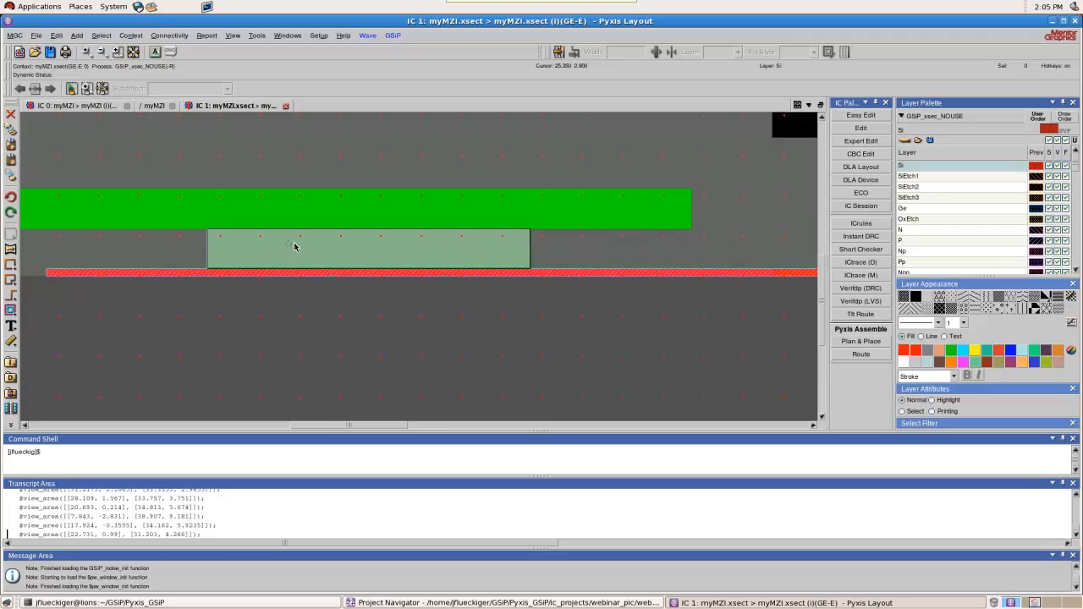
{"action": "scroll", "coordinate": [555, 217], "scroll_direction": "down", "scroll_amount": 1}
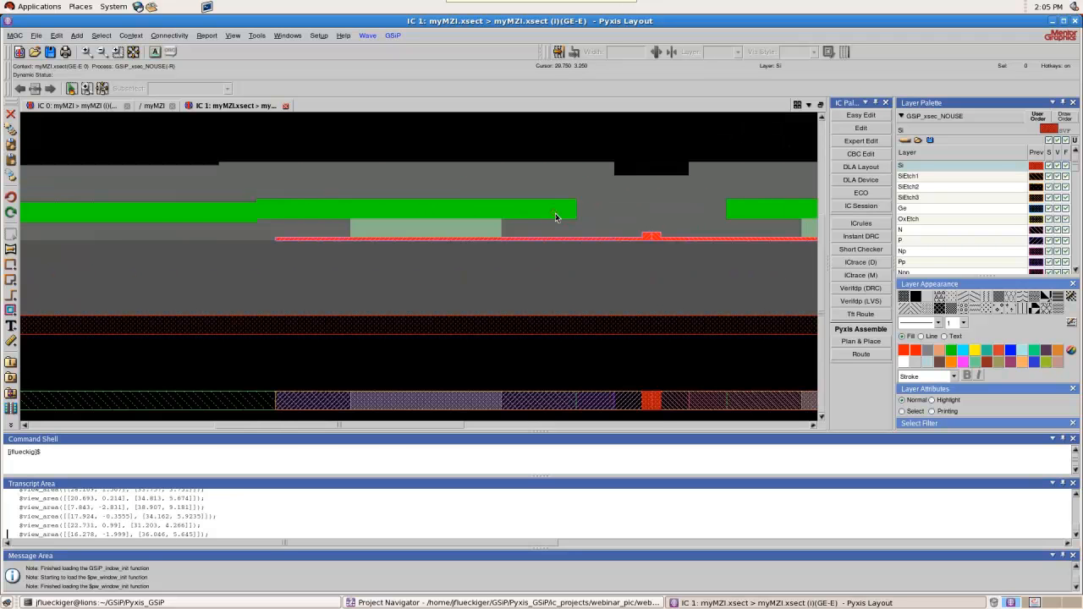
{"action": "scroll", "coordinate": [392, 210], "scroll_direction": "down", "scroll_amount": 1}
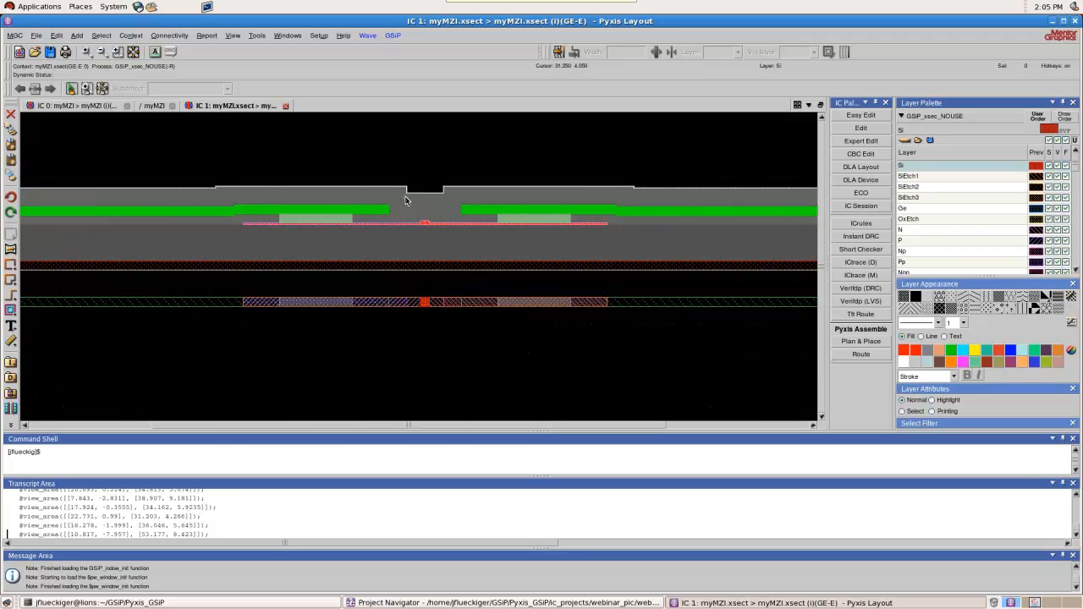
{"action": "scroll", "coordinate": [438, 203], "scroll_direction": "up", "scroll_amount": 2}
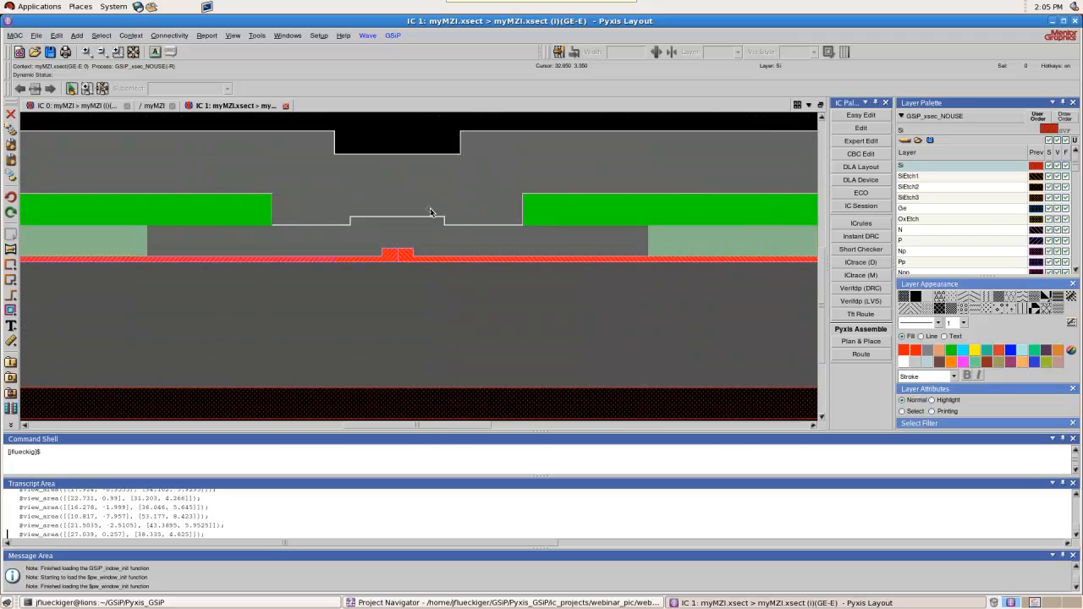
{"action": "scroll", "coordinate": [374, 201], "scroll_direction": "down", "scroll_amount": 2}
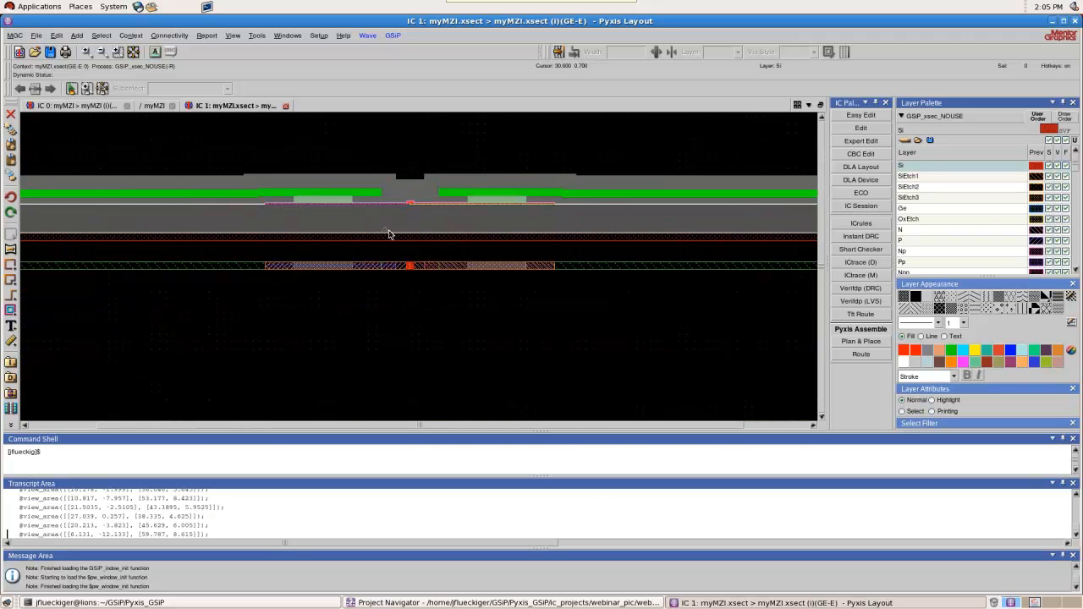
Leave the cross-section view and bring up the myMZI schematic
{"action": "left_click", "coordinate": [286, 106]}
{"action": "left_click", "coordinate": [147, 299]}
{"action": "left_click", "coordinate": [157, 107]}
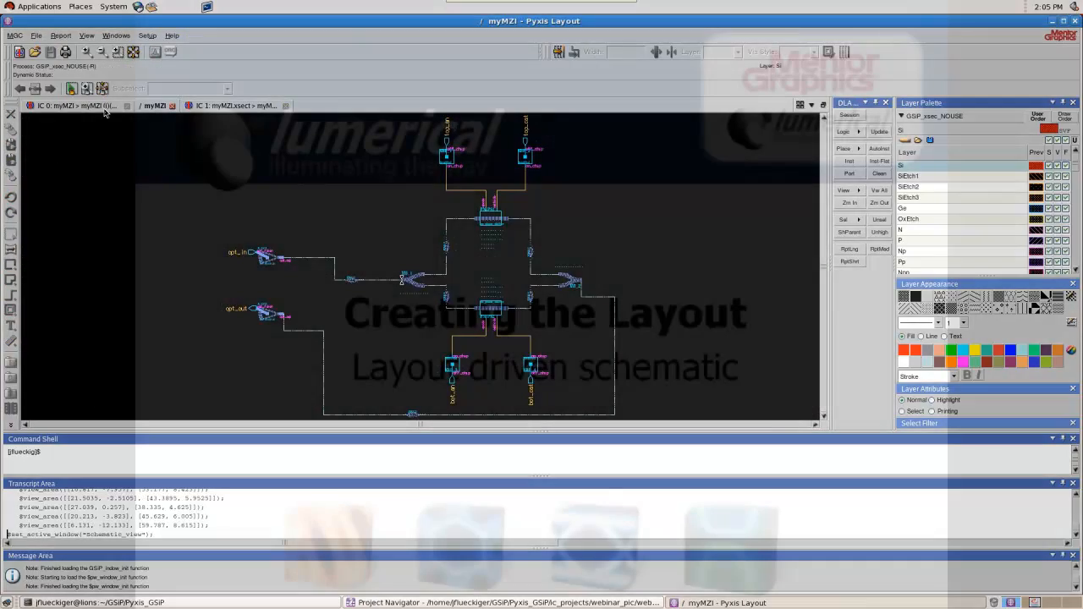
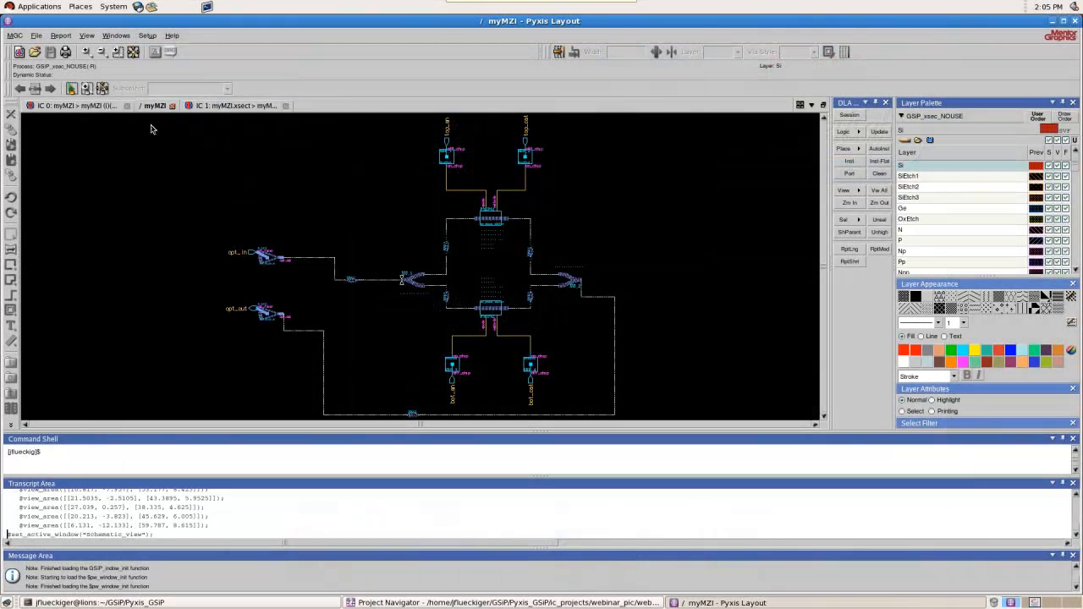
Return to the myMZI layout and move the bond pad above the phase shifters' left end about 60 units right and 100 units up
{"action": "scroll", "coordinate": [675, 265], "scroll_direction": "down", "scroll_amount": 1}
{"action": "left_click", "coordinate": [94, 104]}
{"action": "scroll", "coordinate": [367, 280], "scroll_direction": "down", "scroll_amount": 2}
{"action": "scroll", "coordinate": [446, 258], "scroll_direction": "up", "scroll_amount": 1}
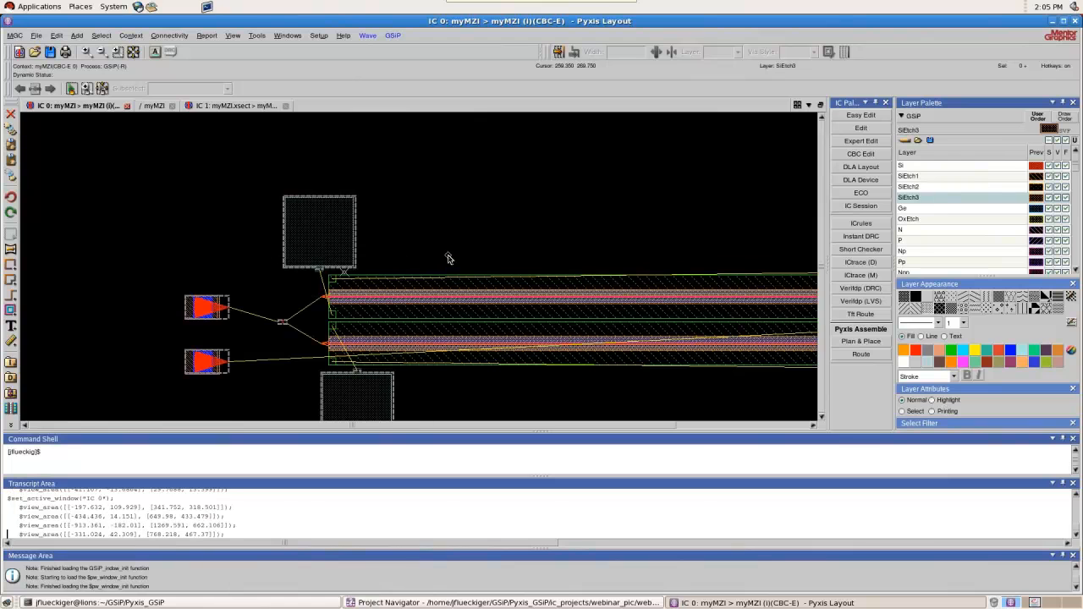
{"action": "left_click", "coordinate": [298, 269]}
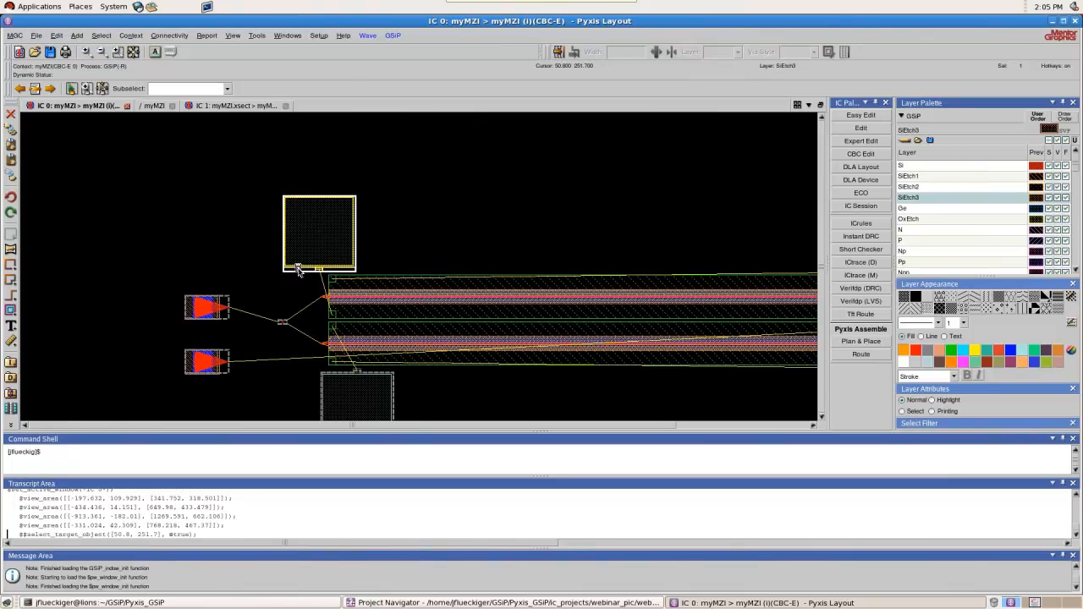
{"action": "left_click_drag", "start_coordinate": [298, 269], "coordinate": [339, 199]}
{"action": "scroll", "coordinate": [320, 212], "scroll_direction": "down", "scroll_amount": 1}
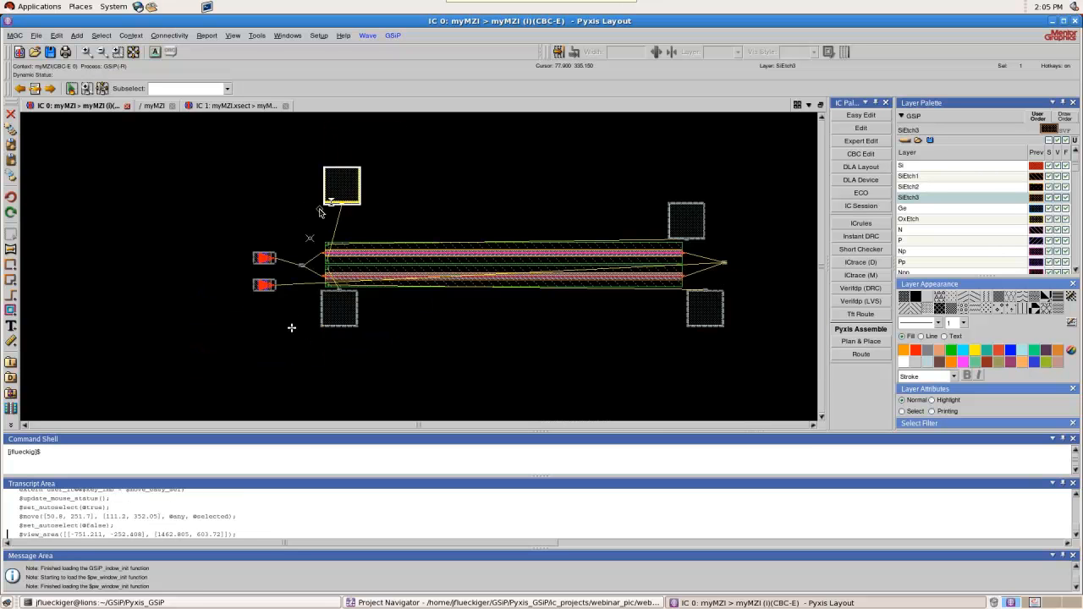
Align the bond pad above the phase shifters' right end to the upper-left pad, Center X to Center X, with an offset of 150
{"action": "scroll", "coordinate": [742, 246], "scroll_direction": "up", "scroll_amount": 1}
{"action": "left_click", "coordinate": [645, 234]}
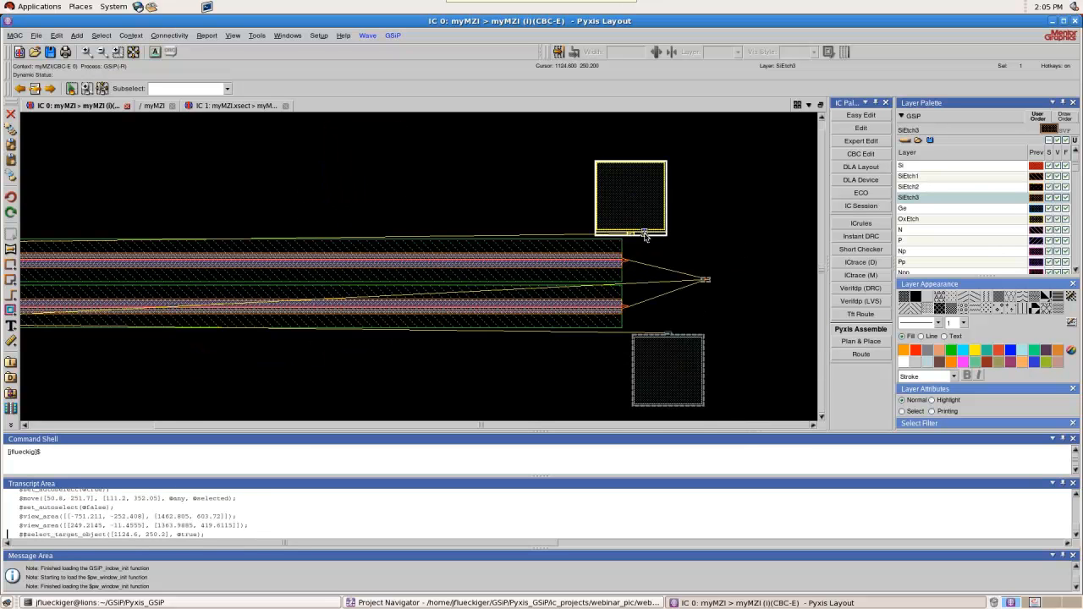
{"action": "scroll", "coordinate": [650, 239], "scroll_direction": "up", "scroll_amount": 3}
{"action": "left_click", "coordinate": [646, 226]}
{"action": "scroll", "coordinate": [715, 245], "scroll_direction": "down", "scroll_amount": 2}
{"action": "mouse_move", "coordinate": [726, 252]}
{"action": "middle_mouse_down"}
{"action": "mouse_move", "coordinate": [770, 294]}
{"action": "mouse_move", "coordinate": [785, 256]}
{"action": "middle_mouse_up"}
{"action": "scroll", "coordinate": [698, 247], "scroll_direction": "up", "scroll_amount": 4}
{"action": "left_click", "coordinate": [487, 168]}
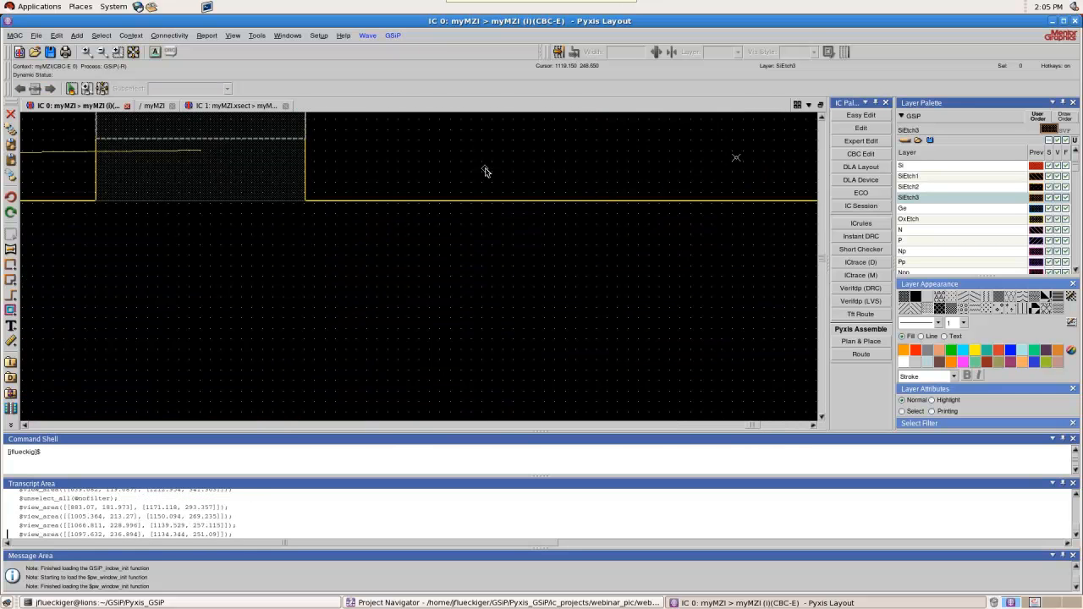
{"action": "scroll", "coordinate": [629, 264], "scroll_direction": "down", "scroll_amount": 3}
{"action": "scroll", "coordinate": [717, 275], "scroll_direction": "down", "scroll_amount": 2}
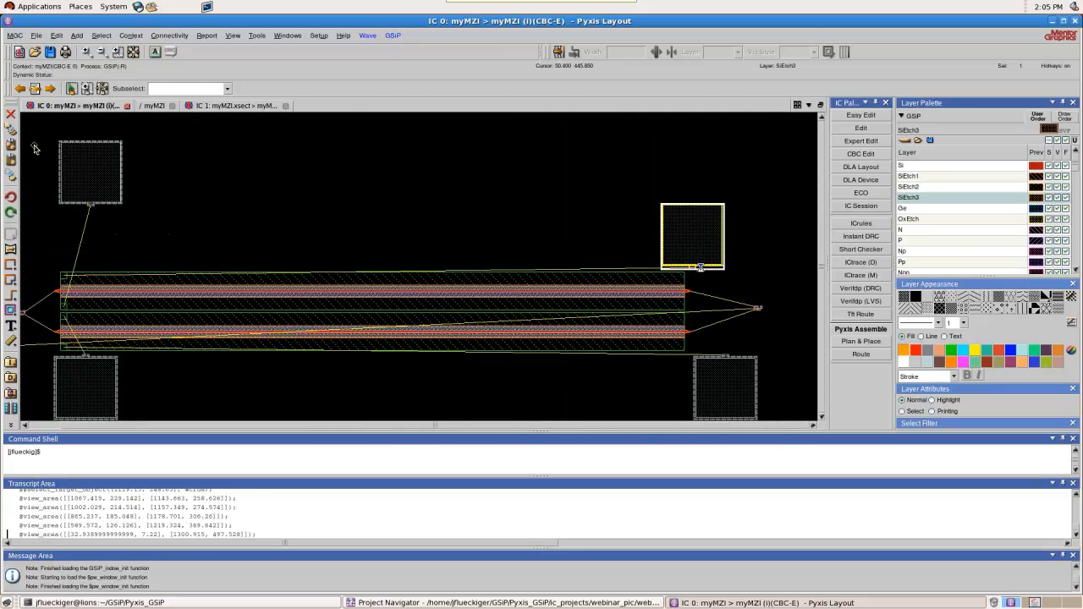
{"action": "scroll", "coordinate": [43, 138], "scroll_direction": "up", "scroll_amount": 2}
{"action": "scroll", "coordinate": [131, 157], "scroll_direction": "down", "scroll_amount": 1}
{"action": "scroll", "coordinate": [126, 249], "scroll_direction": "up", "scroll_amount": 1}
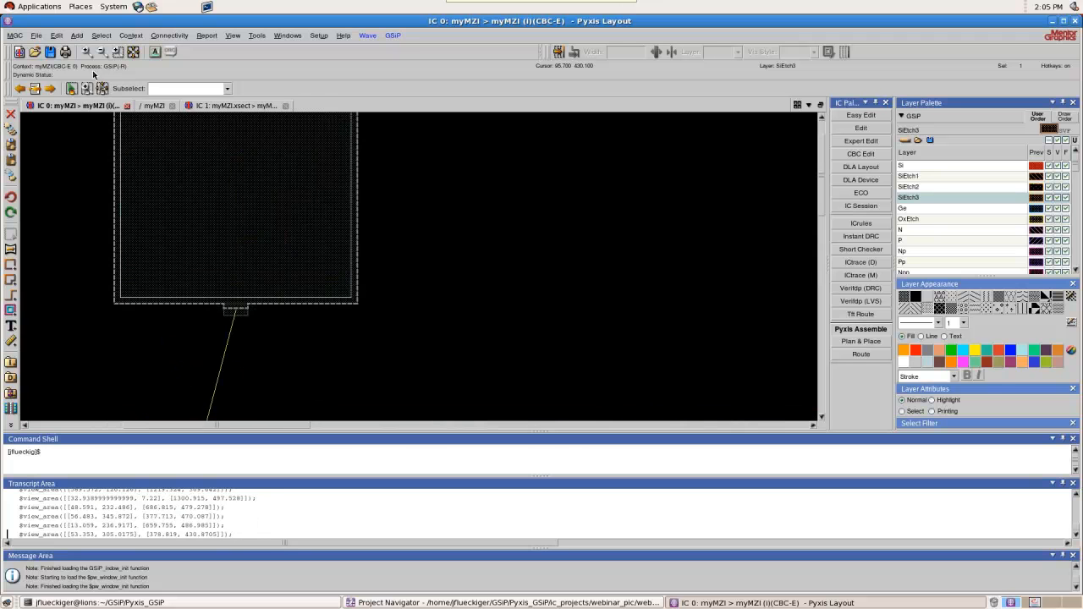
{"action": "left_click", "coordinate": [77, 36]}
{"action": "left_click", "coordinate": [73, 90]}
{"action": "left_click", "coordinate": [272, 311]}
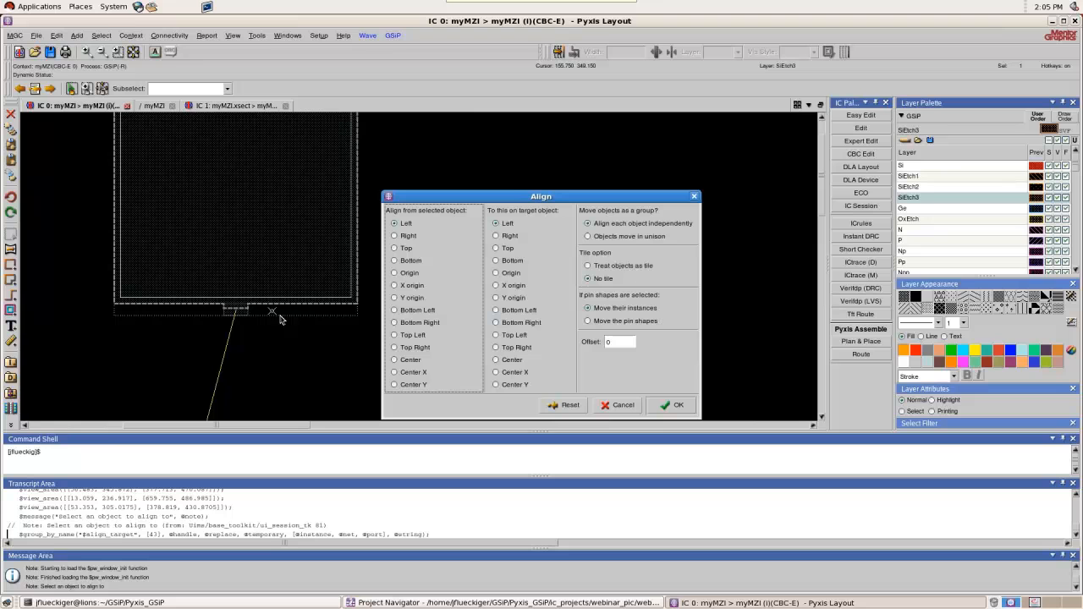
{"action": "left_click", "coordinate": [412, 373]}
{"action": "left_click", "coordinate": [505, 375]}
{"action": "double_click", "coordinate": [611, 341]}
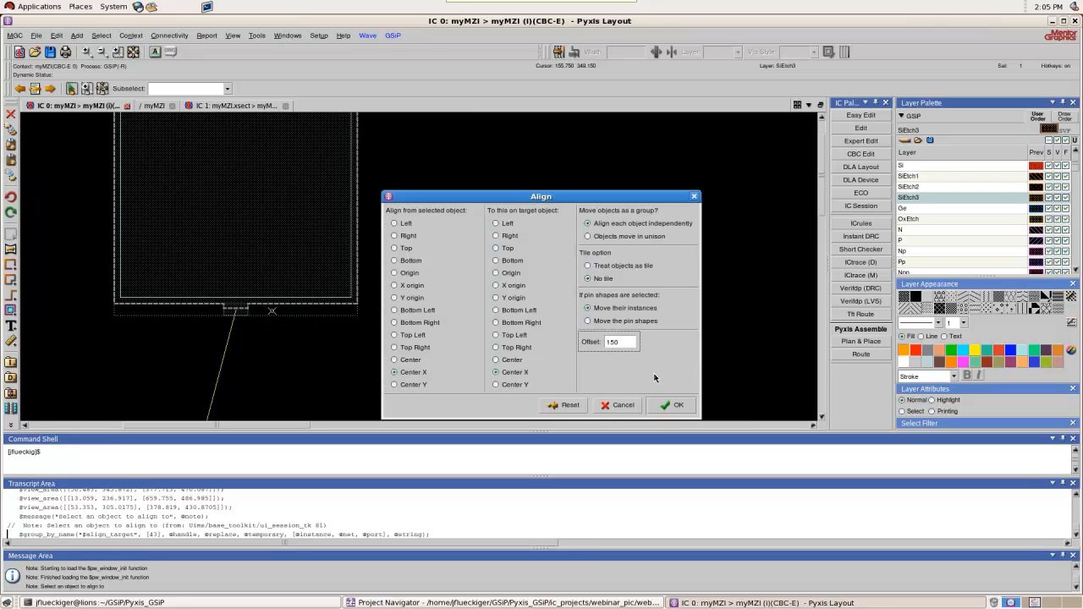
{"action": "left_click", "coordinate": [677, 403]}
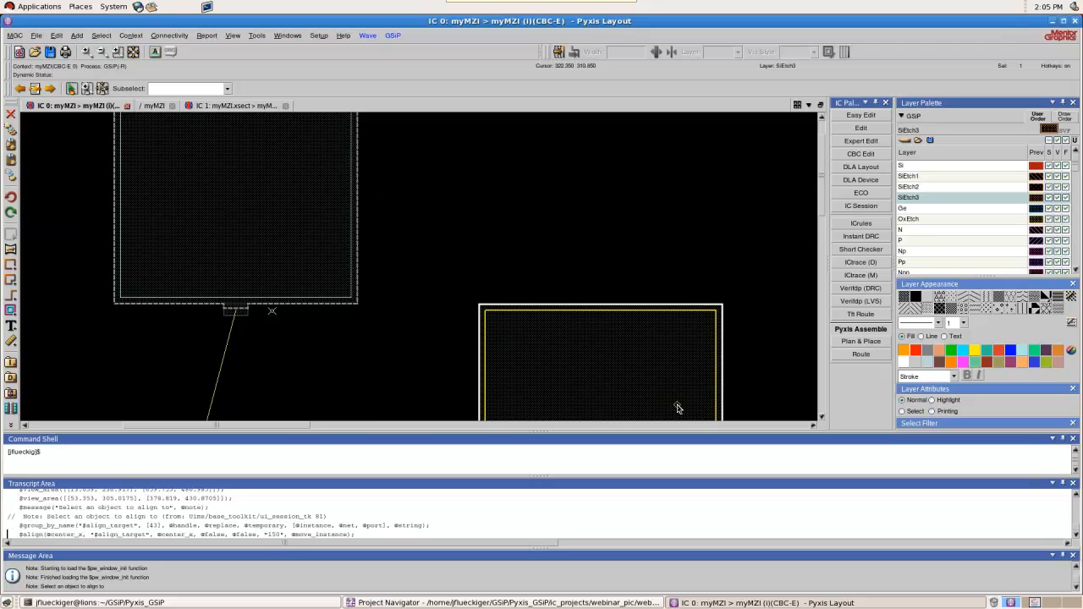
Align the same upper pad to the upper-left pad, Center Y to Center Y, with an offset of 0
{"action": "left_click", "coordinate": [56, 36]}
{"action": "left_click", "coordinate": [71, 83]}
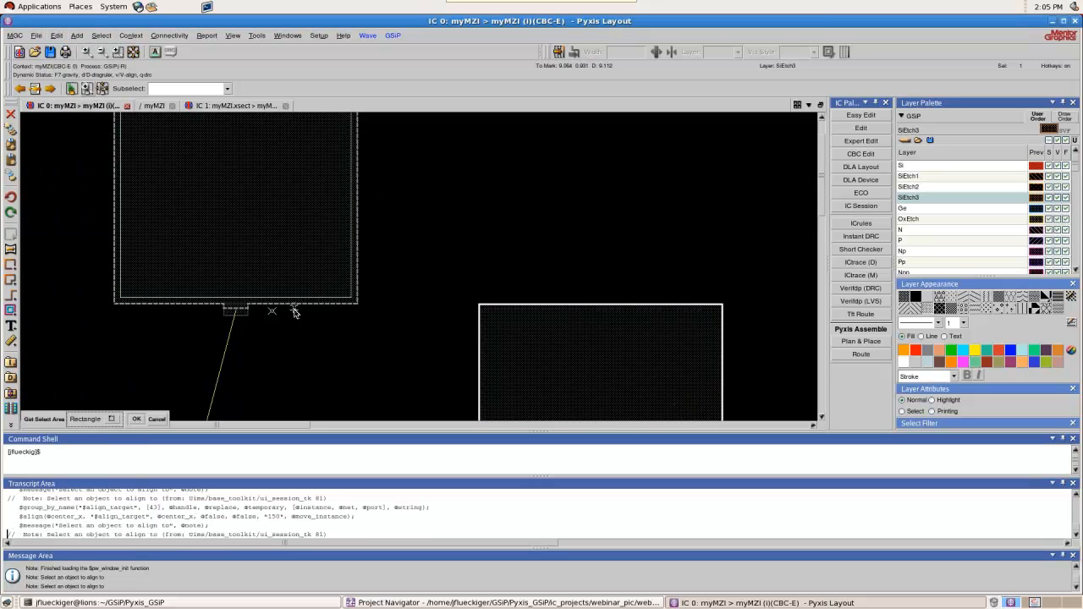
{"action": "left_click", "coordinate": [506, 385]}
{"action": "double_click", "coordinate": [624, 340]}
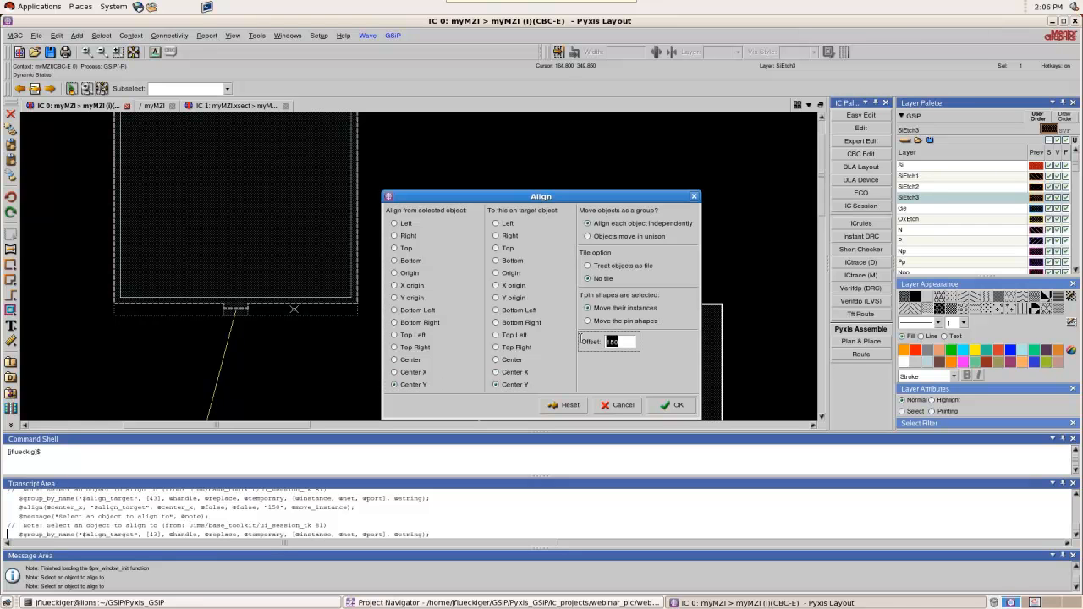
{"action": "left_click", "coordinate": [656, 404]}
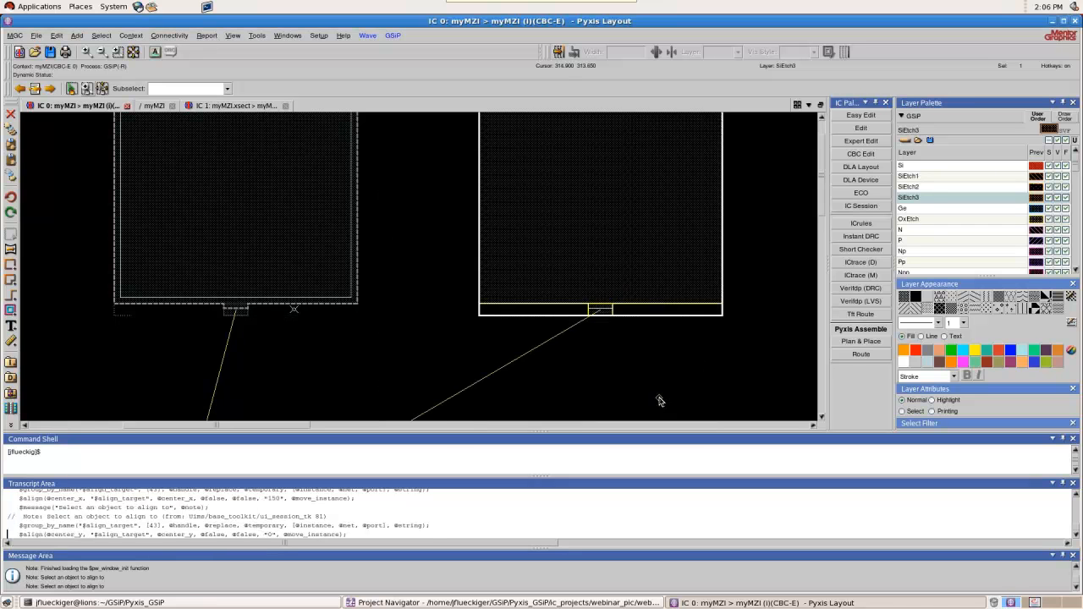
Move the bond pad below the phase shifters' left end about 106 units down and 7 units right
{"action": "scroll", "coordinate": [522, 204], "scroll_direction": "down", "scroll_amount": 3}
{"action": "scroll", "coordinate": [497, 303], "scroll_direction": "up", "scroll_amount": 1}
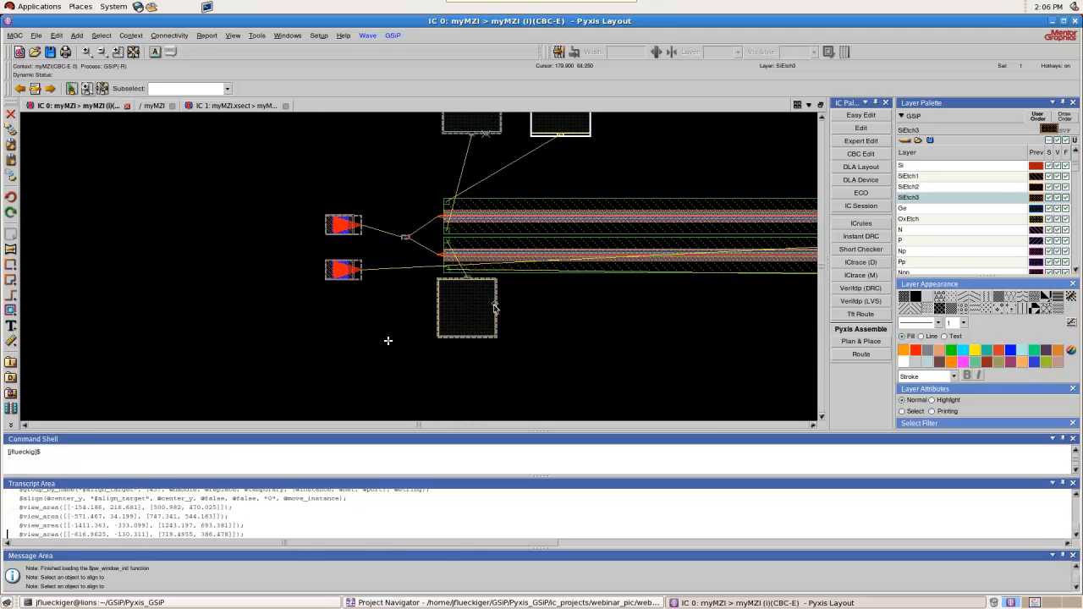
{"action": "scroll", "coordinate": [449, 286], "scroll_direction": "up", "scroll_amount": 2}
{"action": "left_click", "coordinate": [448, 288]}
{"action": "scroll", "coordinate": [453, 285], "scroll_direction": "down", "scroll_amount": 2}
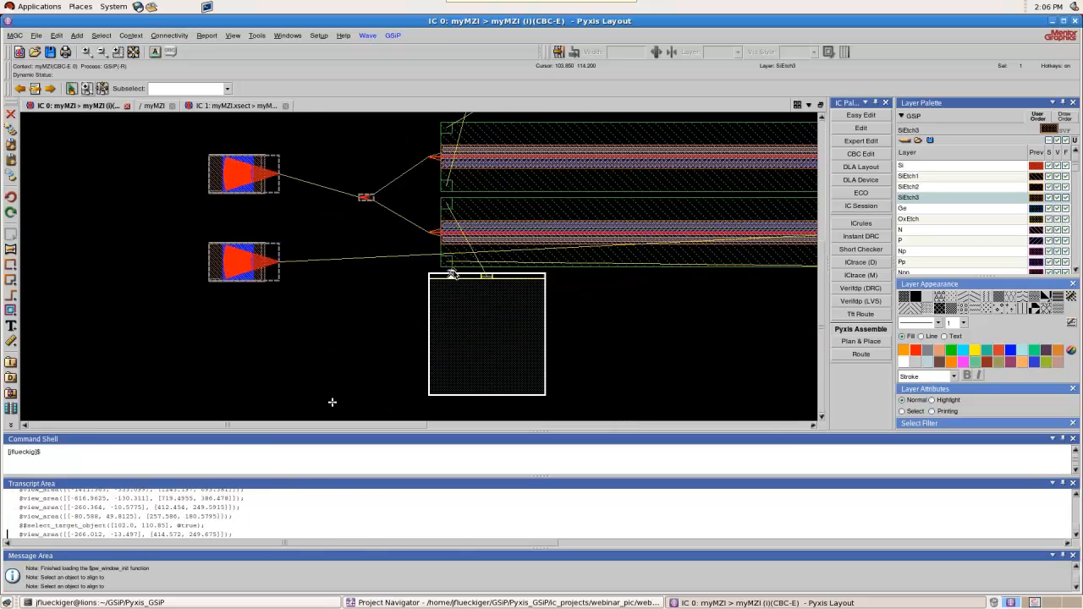
{"action": "scroll", "coordinate": [459, 282], "scroll_direction": "up", "scroll_amount": 1}
{"action": "left_click_drag", "start_coordinate": [459, 282], "coordinate": [470, 392]}
{"action": "scroll", "coordinate": [487, 292], "scroll_direction": "down", "scroll_amount": 1}
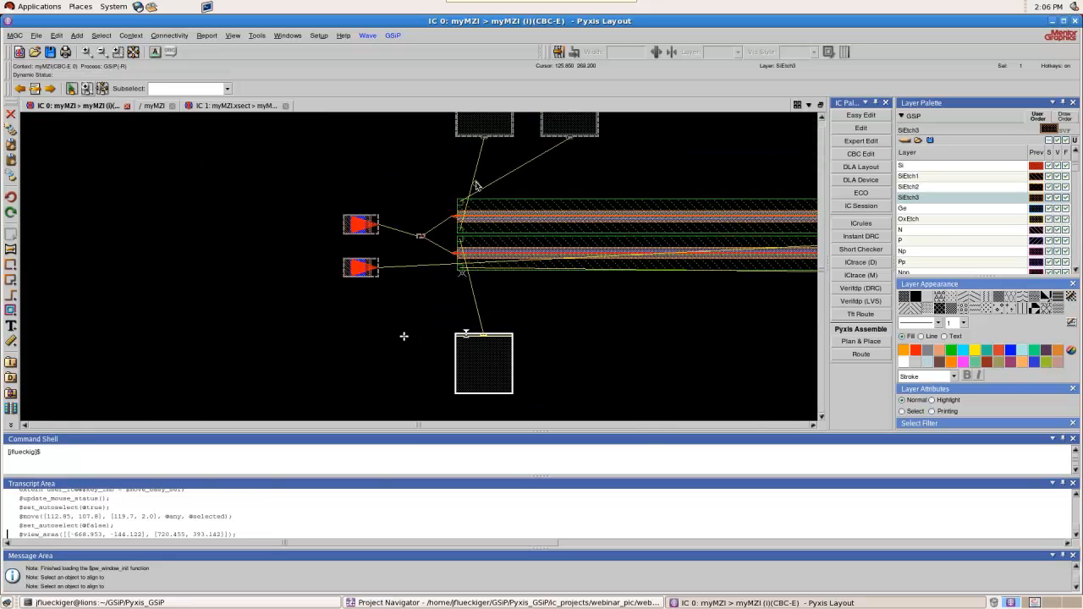
Align the moved lower pad with the upper-left pad, Center X to Center X, with an offset of 0
{"action": "scroll", "coordinate": [475, 161], "scroll_direction": "up", "scroll_amount": 2}
{"action": "scroll", "coordinate": [461, 169], "scroll_direction": "up", "scroll_amount": 1}
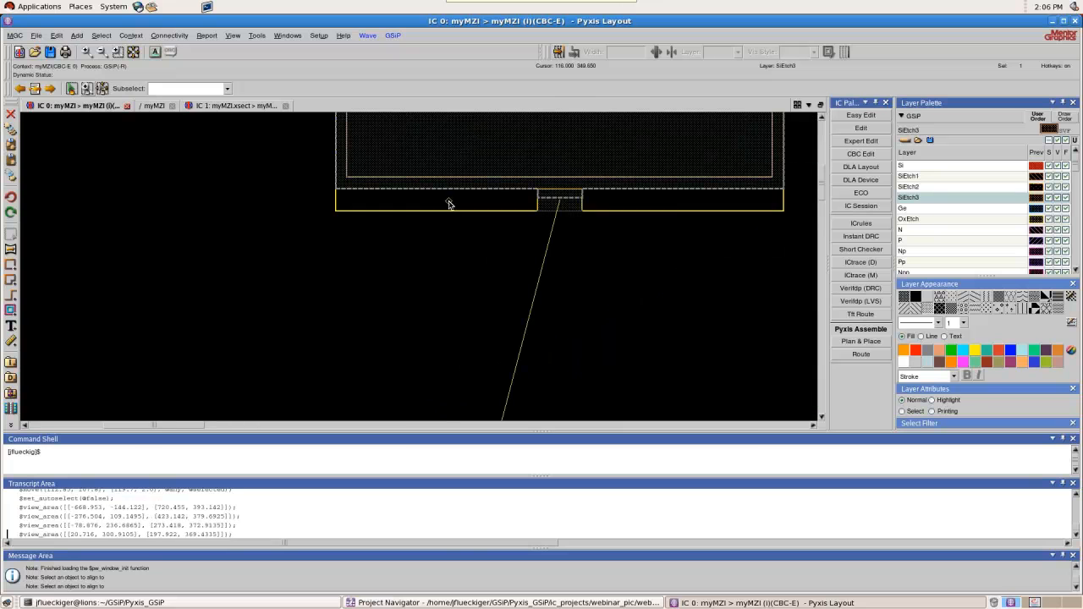
{"action": "left_click", "coordinate": [58, 39]}
{"action": "left_click", "coordinate": [75, 86]}
{"action": "left_click", "coordinate": [383, 212]}
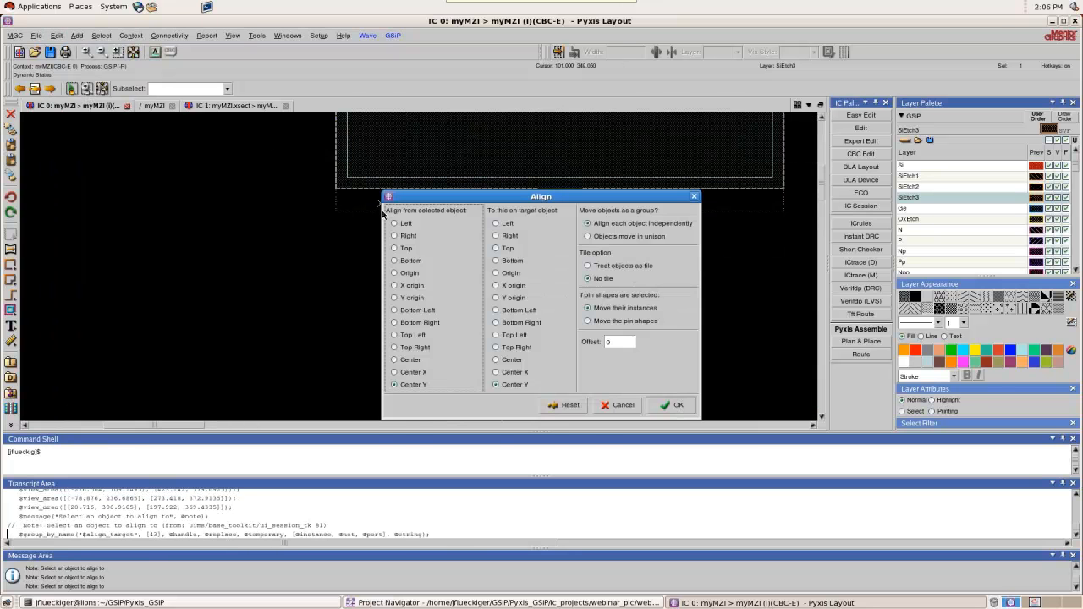
{"action": "left_click", "coordinate": [516, 373]}
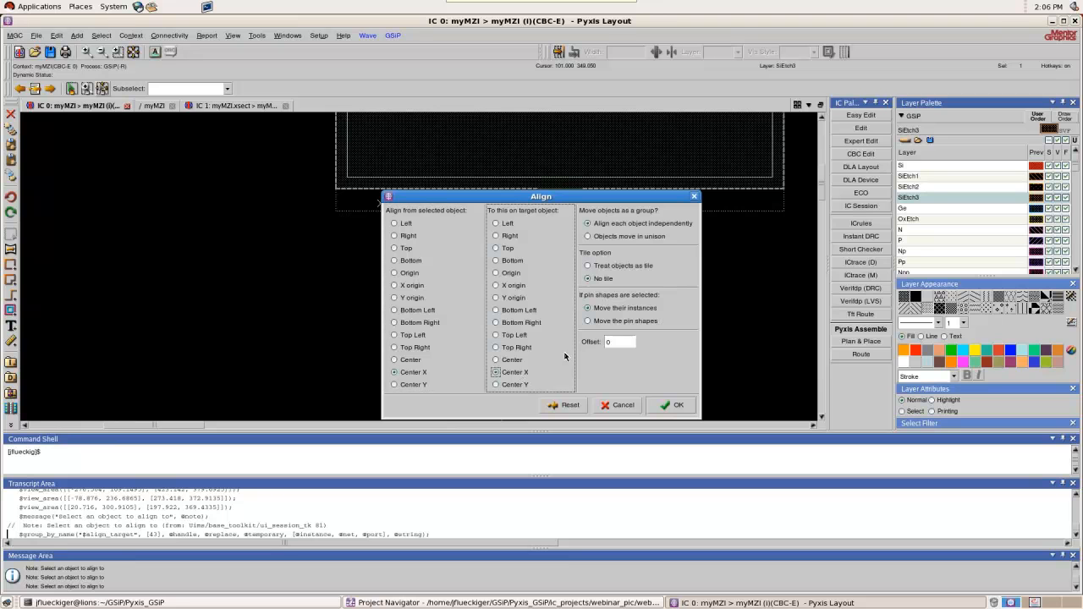
{"action": "left_click", "coordinate": [659, 408]}
Align the bond pad below the phase shifters' right end to the lower-left pad, Center Y to Center Y, with an offset of 0
{"action": "scroll", "coordinate": [433, 154], "scroll_direction": "down", "scroll_amount": 4}
{"action": "scroll", "coordinate": [441, 239], "scroll_direction": "up", "scroll_amount": 1}
{"action": "scroll", "coordinate": [379, 258], "scroll_direction": "down", "scroll_amount": 2}
{"action": "scroll", "coordinate": [537, 240], "scroll_direction": "up", "scroll_amount": 2}
{"action": "scroll", "coordinate": [538, 240], "scroll_direction": "up", "scroll_amount": 1}
{"action": "left_click", "coordinate": [529, 248]}
{"action": "scroll", "coordinate": [599, 247], "scroll_direction": "down", "scroll_amount": 2}
{"action": "scroll", "coordinate": [342, 286], "scroll_direction": "up", "scroll_amount": 3}
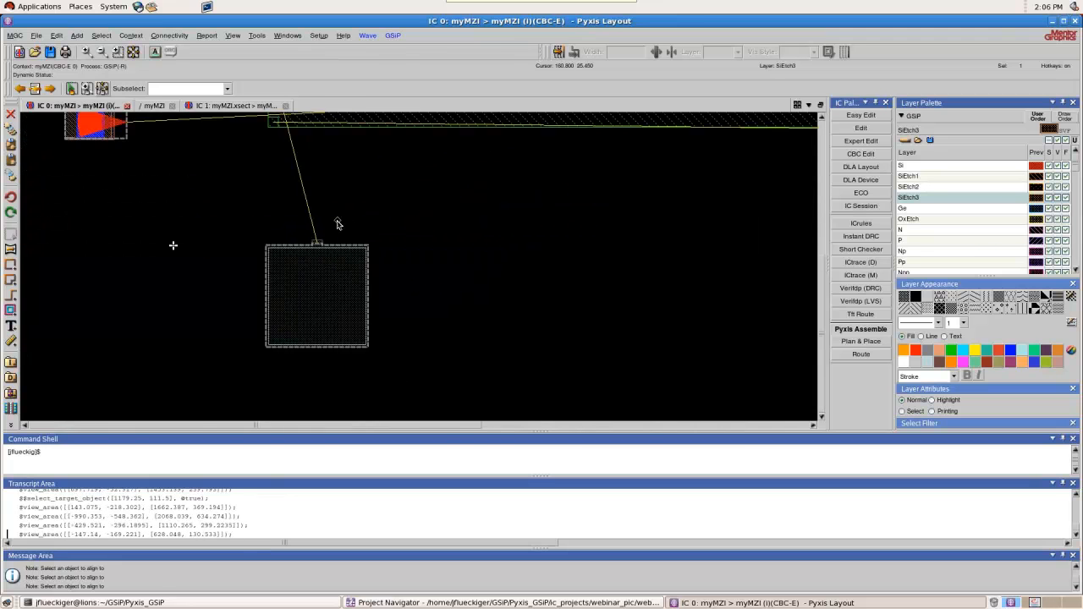
{"action": "left_click", "coordinate": [75, 35]}
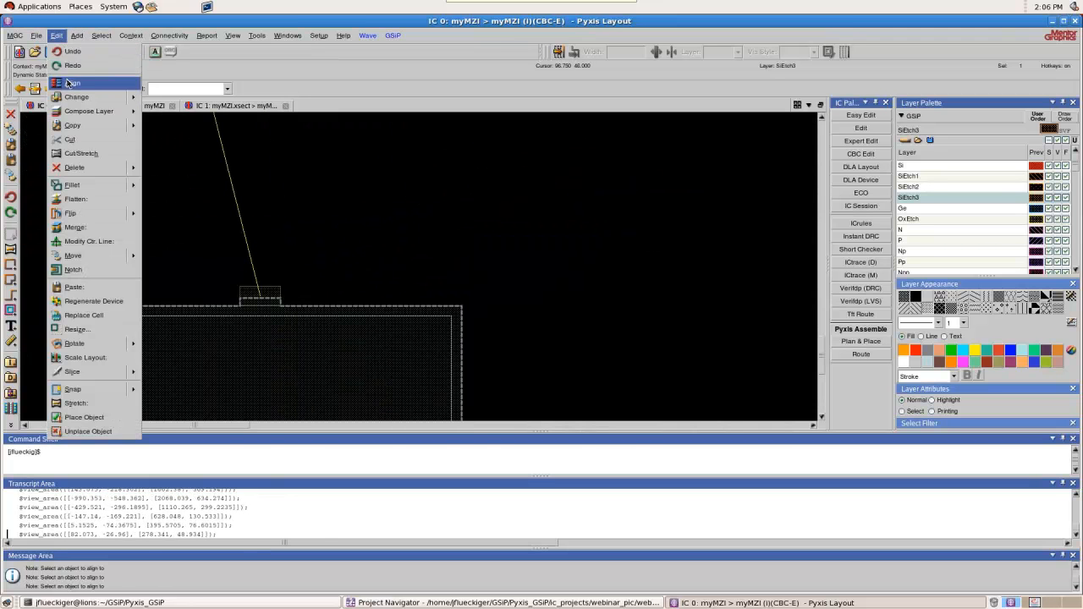
{"action": "left_click", "coordinate": [77, 79]}
{"action": "left_click", "coordinate": [345, 300]}
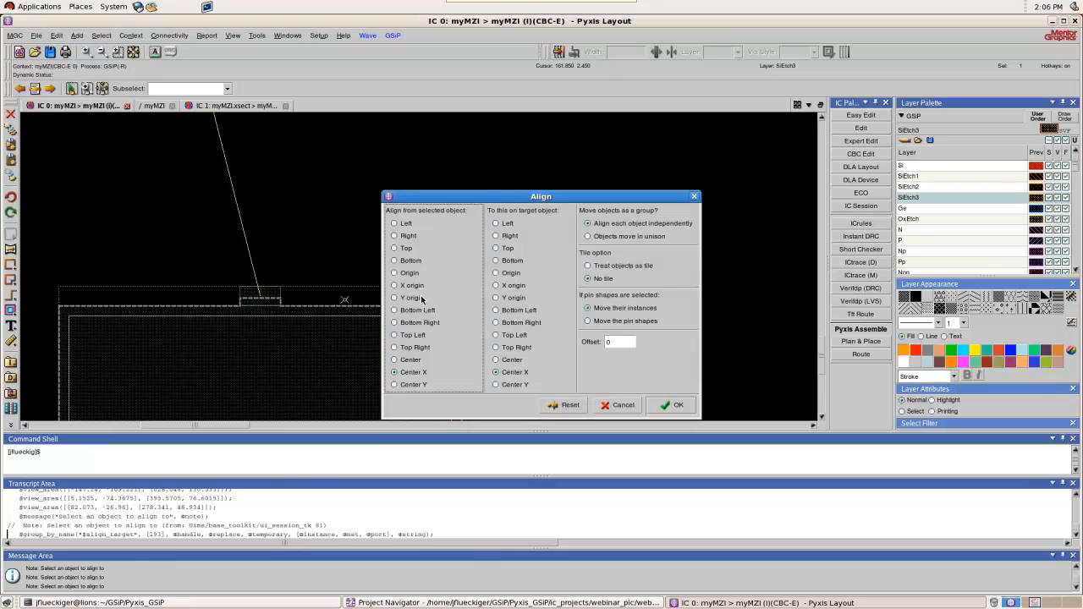
{"action": "left_click", "coordinate": [513, 382]}
{"action": "left_click", "coordinate": [419, 386]}
{"action": "left_click", "coordinate": [583, 340]}
{"action": "left_click", "coordinate": [672, 406]}
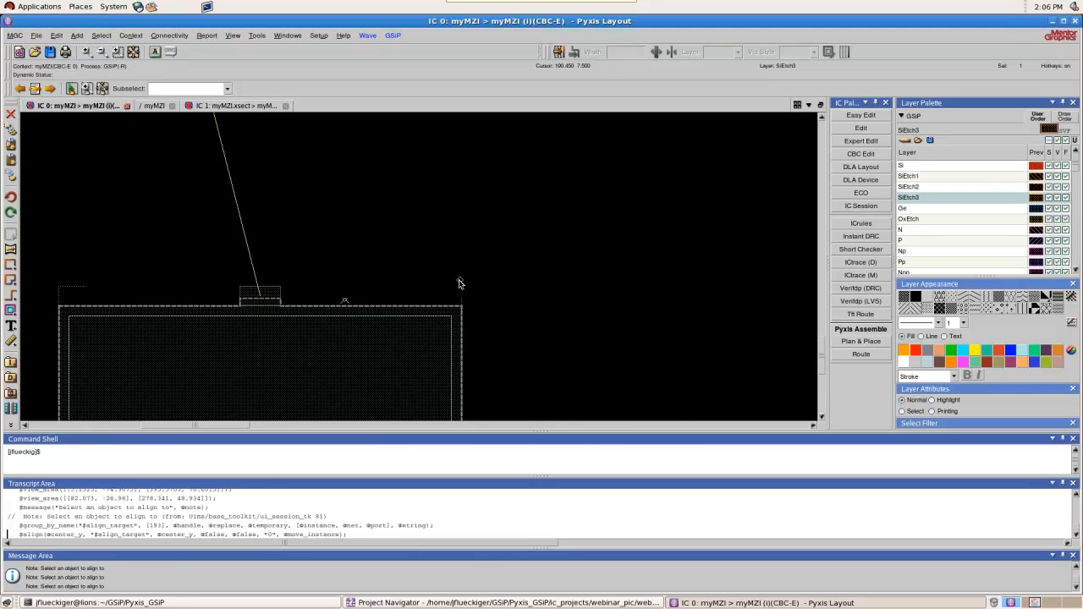
Align the same lower pad to the lower-left pad, Center X to Center X, with an offset of 150
{"action": "left_click", "coordinate": [57, 36]}
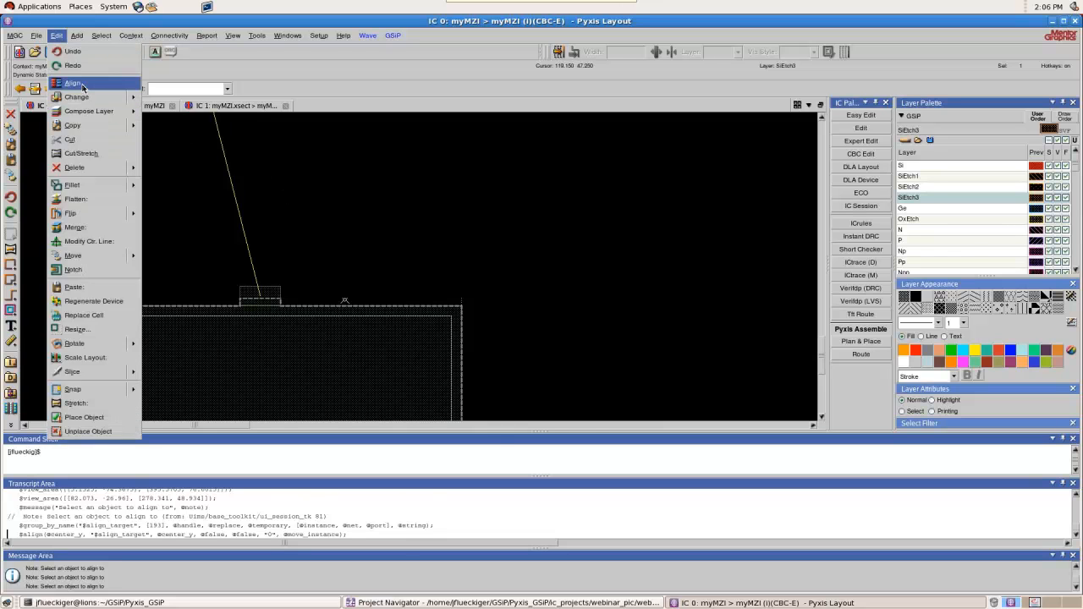
{"action": "left_click", "coordinate": [85, 83]}
{"action": "left_click", "coordinate": [377, 300]}
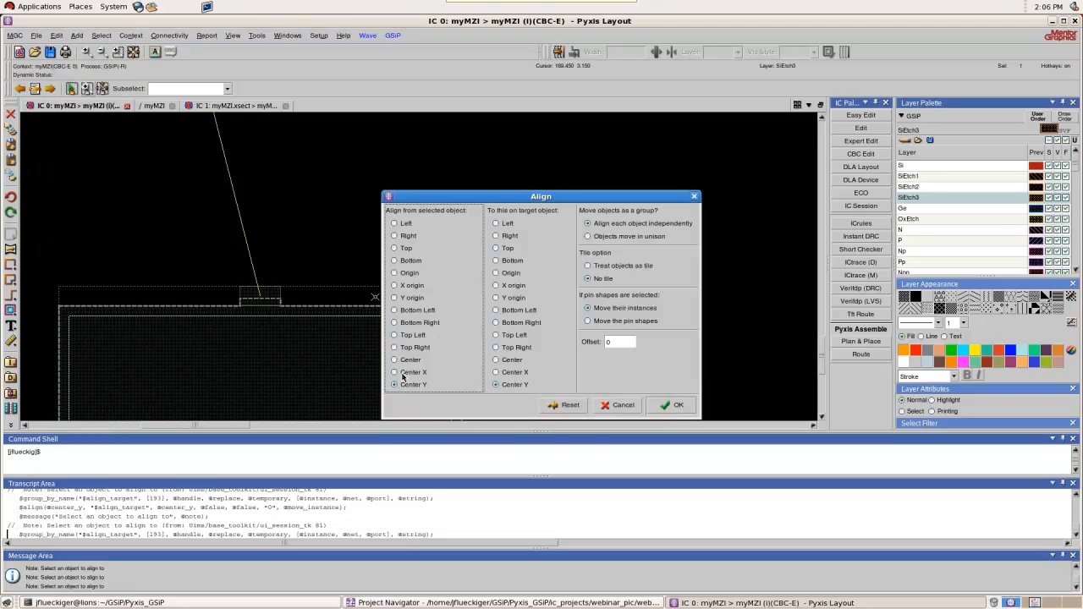
{"action": "left_click", "coordinate": [531, 373]}
{"action": "left_click", "coordinate": [613, 342]}
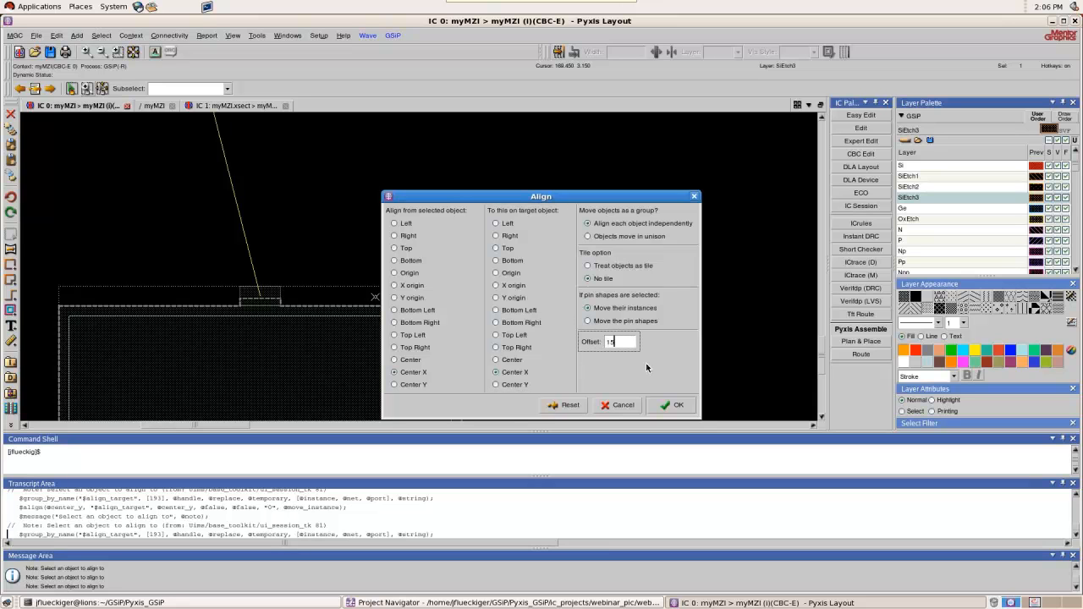
{"action": "left_click", "coordinate": [666, 405]}
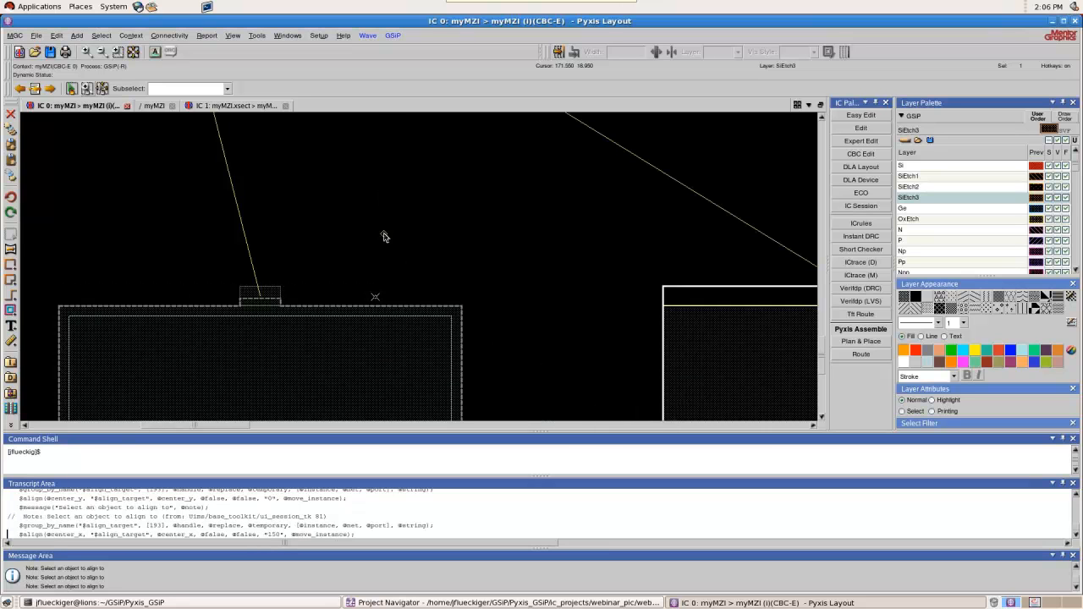
Move the Y-branch combiner at the phase shifters' right end about 42 units left, closer to their outputs
{"action": "scroll", "coordinate": [384, 234], "scroll_direction": "down", "scroll_amount": 2}
{"action": "left_click", "coordinate": [570, 267]}
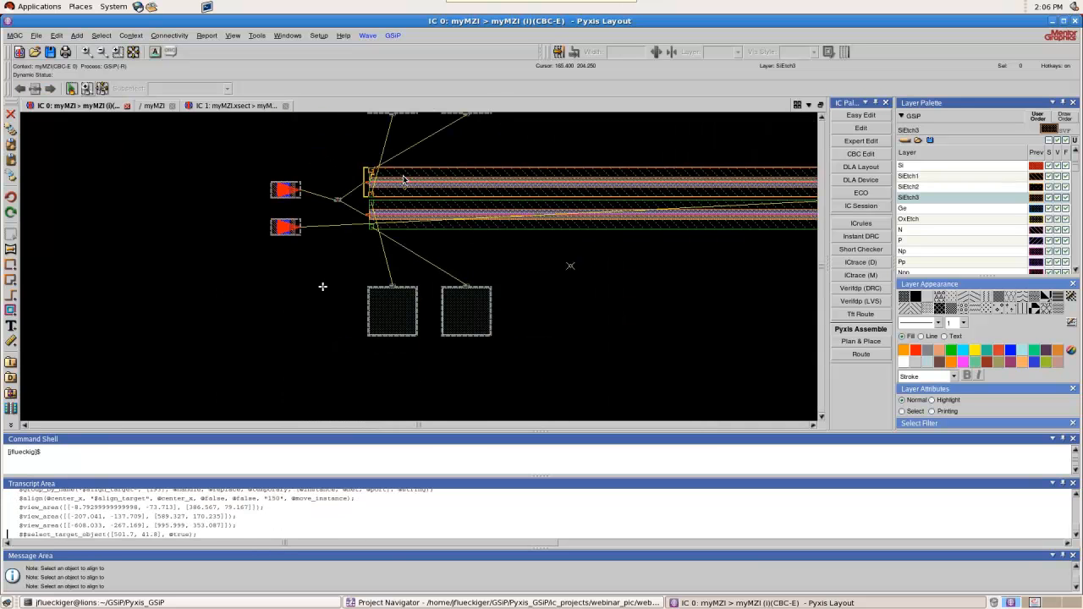
{"action": "scroll", "coordinate": [334, 199], "scroll_direction": "down", "scroll_amount": 1}
{"action": "scroll", "coordinate": [630, 182], "scroll_direction": "up", "scroll_amount": 2}
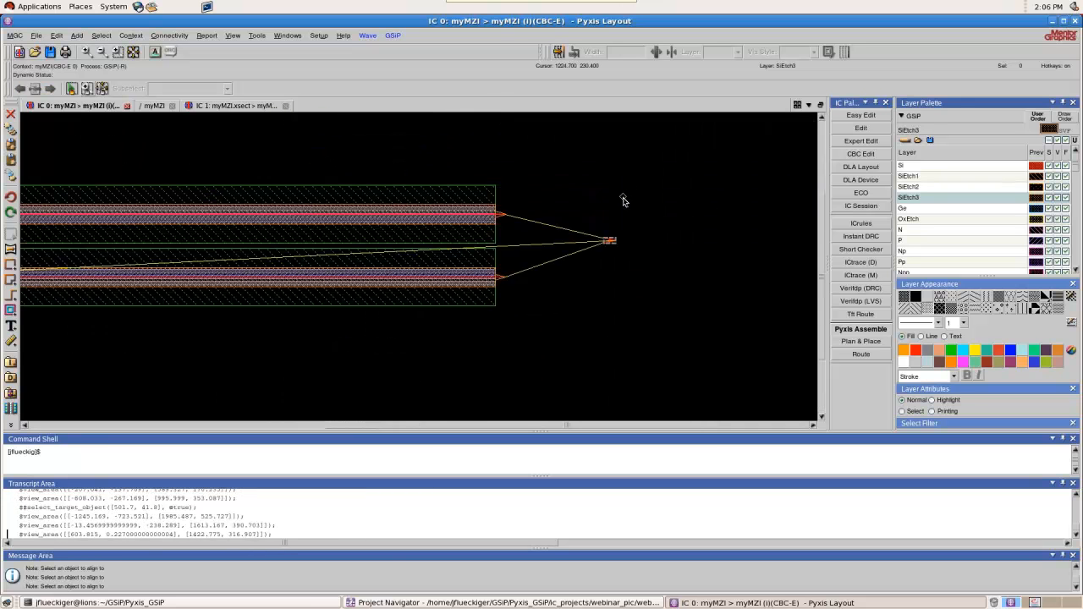
{"action": "scroll", "coordinate": [624, 199], "scroll_direction": "up", "scroll_amount": 1}
{"action": "scroll", "coordinate": [557, 319], "scroll_direction": "up", "scroll_amount": 1}
{"action": "left_click_drag", "start_coordinate": [596, 180], "coordinate": [677, 282]}
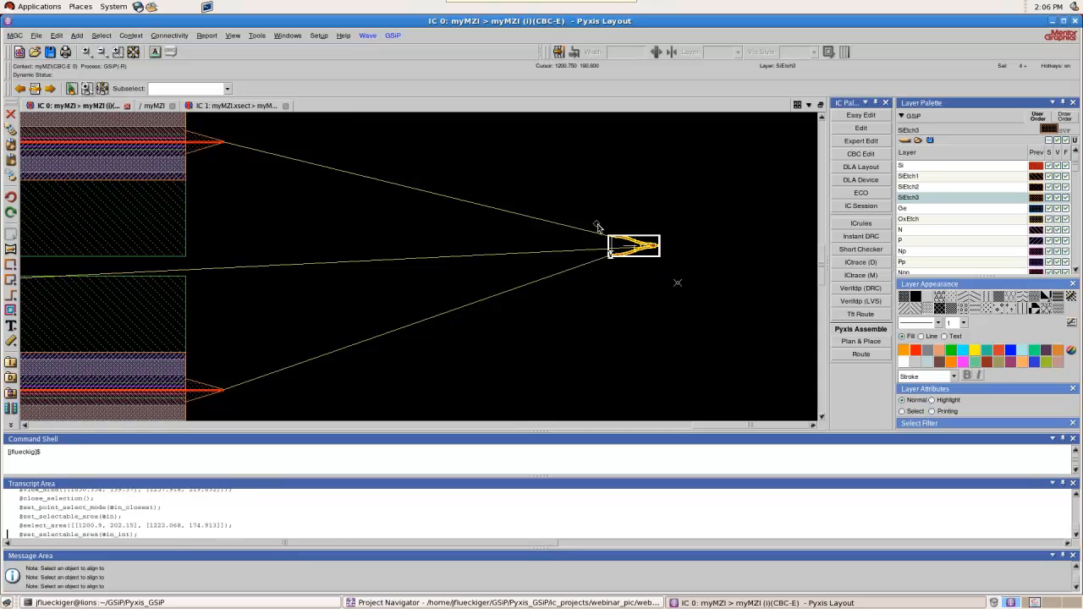
{"action": "left_click_drag", "start_coordinate": [622, 244], "coordinate": [460, 258]}
Route an orthogonal Si waveguide with IRoute from the upper grating coupler to the input of the left Y-branch
{"action": "scroll", "coordinate": [715, 254], "scroll_direction": "down", "scroll_amount": 3}
{"action": "scroll", "coordinate": [724, 258], "scroll_direction": "down", "scroll_amount": 1}
{"action": "scroll", "coordinate": [382, 241], "scroll_direction": "up", "scroll_amount": 1}
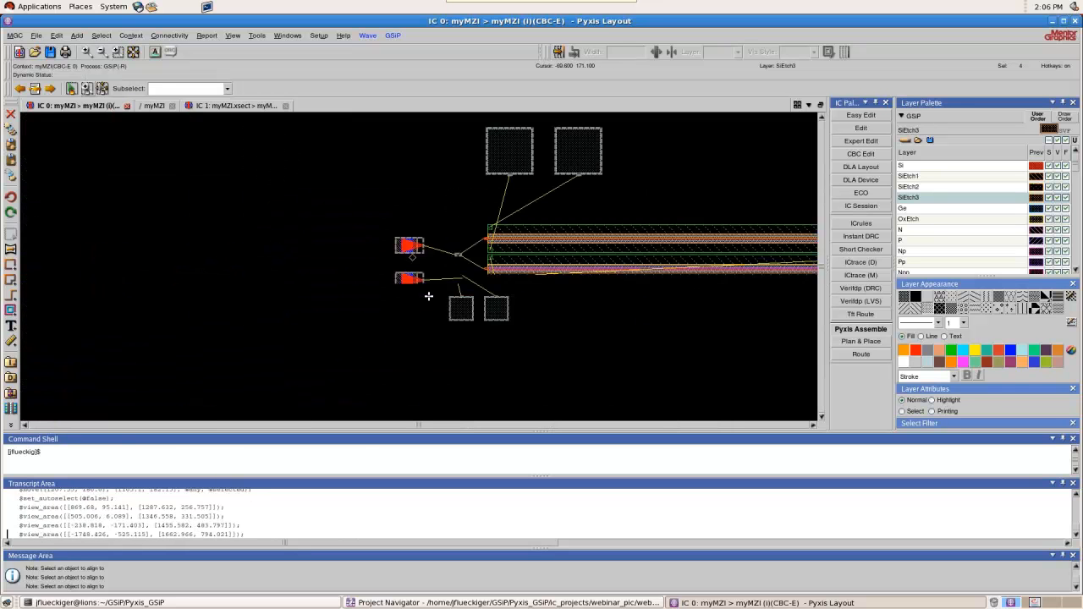
{"action": "scroll", "coordinate": [432, 264], "scroll_direction": "up", "scroll_amount": 2}
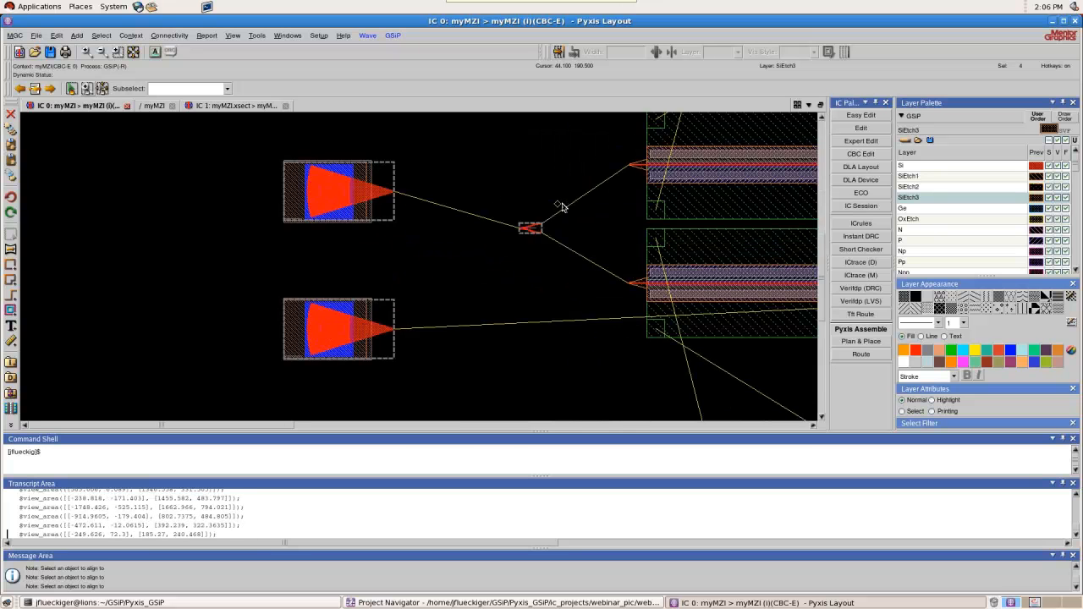
{"action": "scroll", "coordinate": [530, 209], "scroll_direction": "up", "scroll_amount": 1}
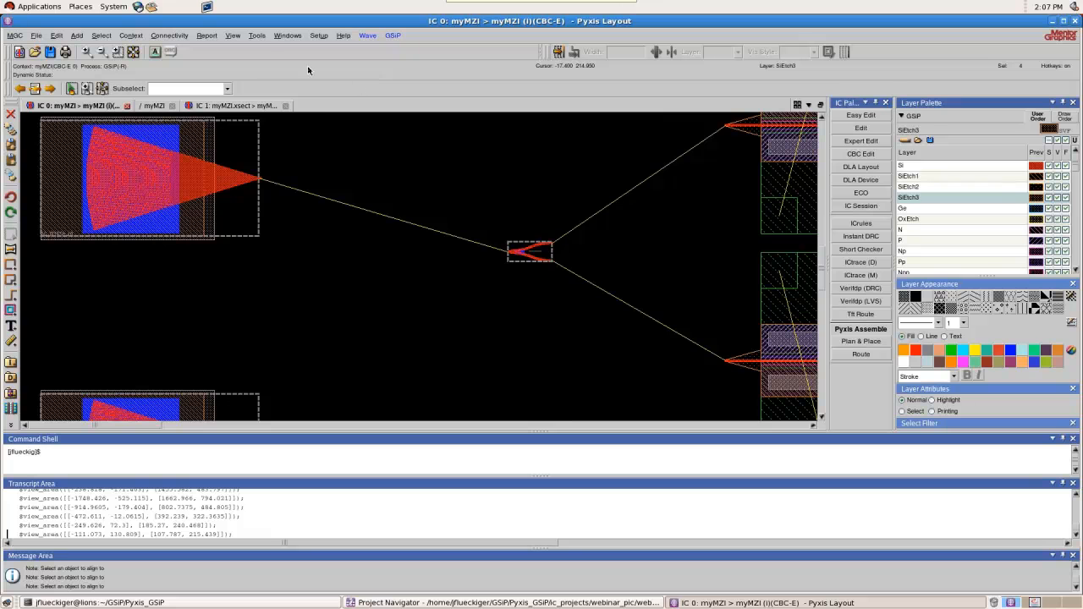
{"action": "left_click", "coordinate": [255, 36]}
{"action": "mouse_move", "coordinate": [267, 54]}
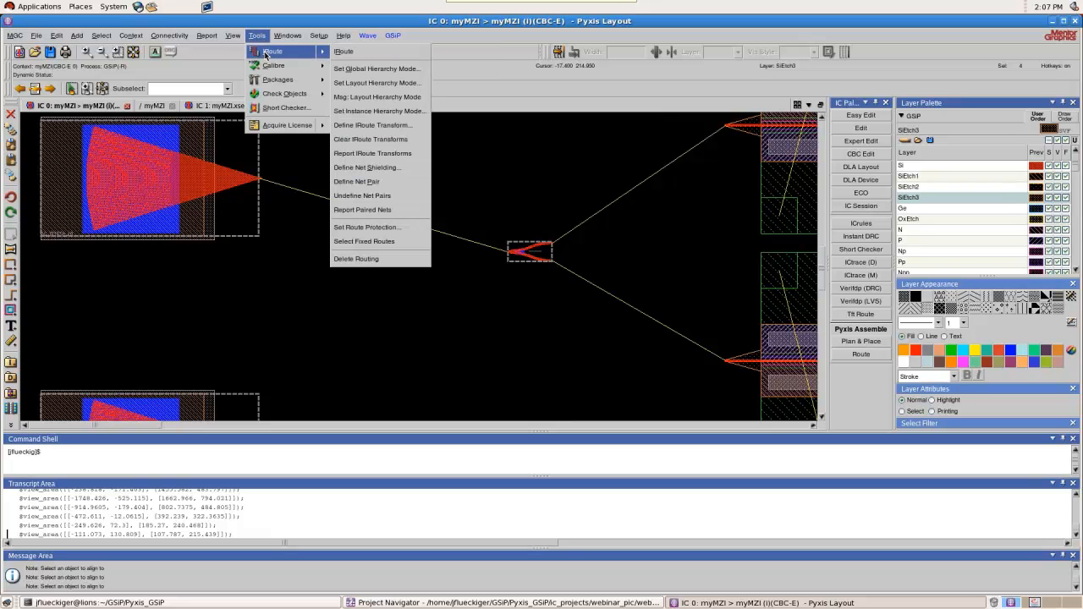
{"action": "left_click", "coordinate": [353, 54]}
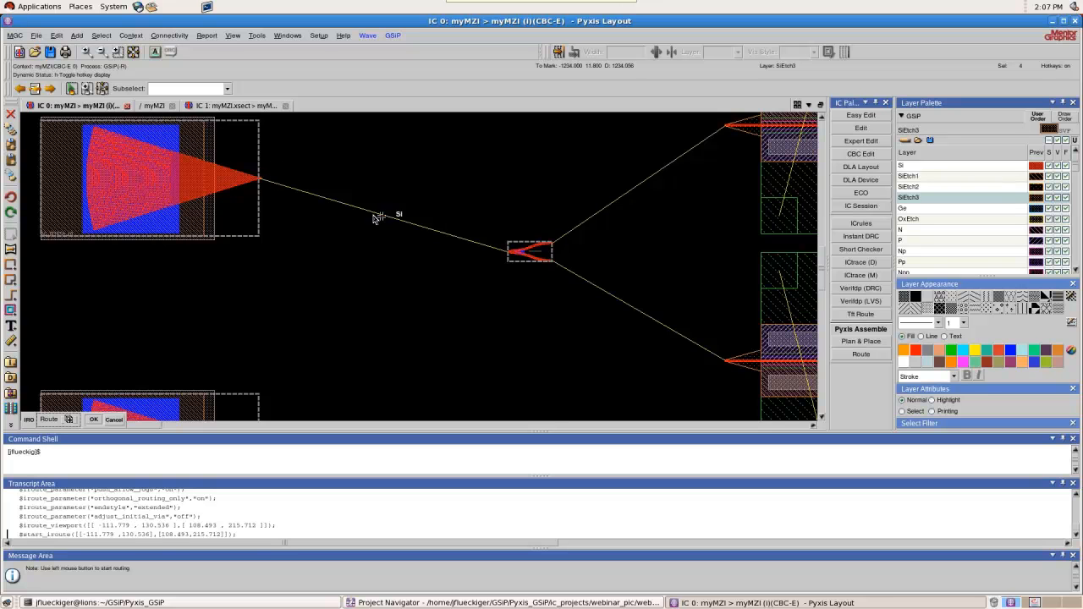
{"action": "left_click", "coordinate": [261, 180]}
{"action": "left_click", "coordinate": [377, 179]}
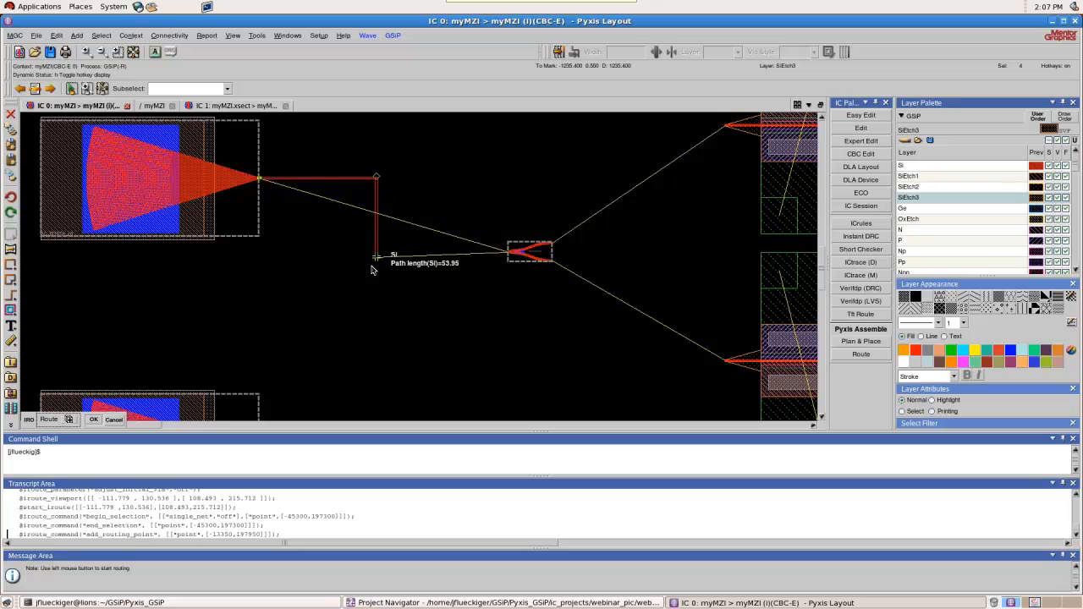
{"action": "left_click", "coordinate": [374, 253]}
{"action": "left_click", "coordinate": [514, 253]}
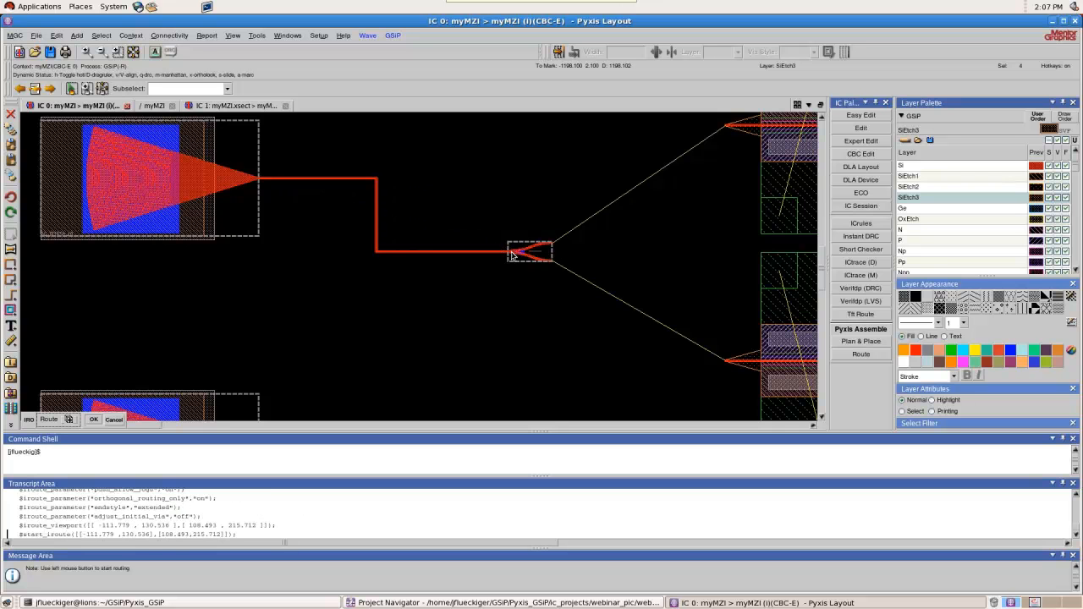
Route a Si waveguide from the left Y-branch's upper output to the upper phase shifter's input
{"action": "scroll", "coordinate": [585, 241], "scroll_direction": "up", "scroll_amount": 1}
{"action": "left_click", "coordinate": [518, 252]}
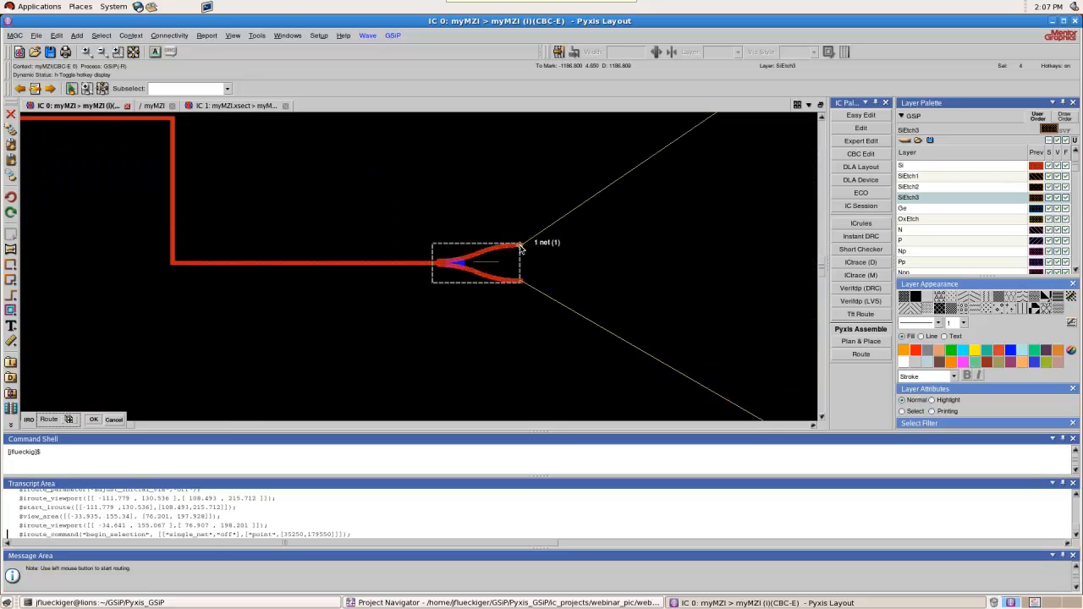
{"action": "scroll", "coordinate": [511, 248], "scroll_direction": "down", "scroll_amount": 2}
{"action": "left_click", "coordinate": [558, 243]}
{"action": "left_click", "coordinate": [558, 187]}
{"action": "left_click", "coordinate": [604, 188]}
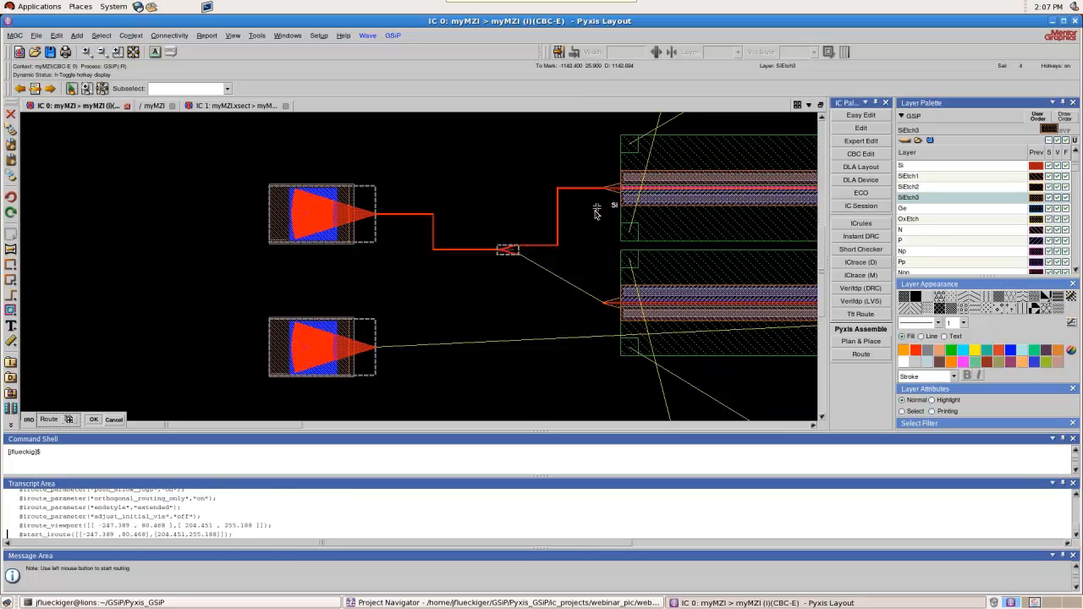
Route a Si waveguide from the left Y-branch's lower output to the lower phase shifter's input
{"action": "left_click", "coordinate": [519, 252]}
{"action": "left_click", "coordinate": [557, 253]}
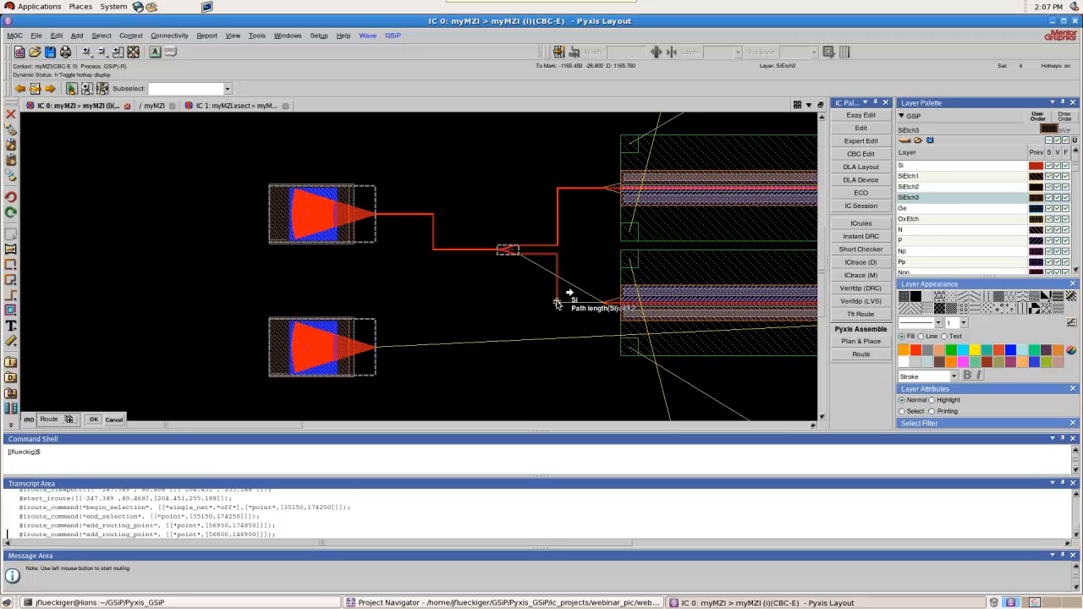
{"action": "left_click", "coordinate": [605, 302]}
Move the Y-branch combiner at the phase shifters' right end about 28 units left and 23 units down, near the lower phase shifter's output
{"action": "scroll", "coordinate": [412, 327], "scroll_direction": "down", "scroll_amount": 3}
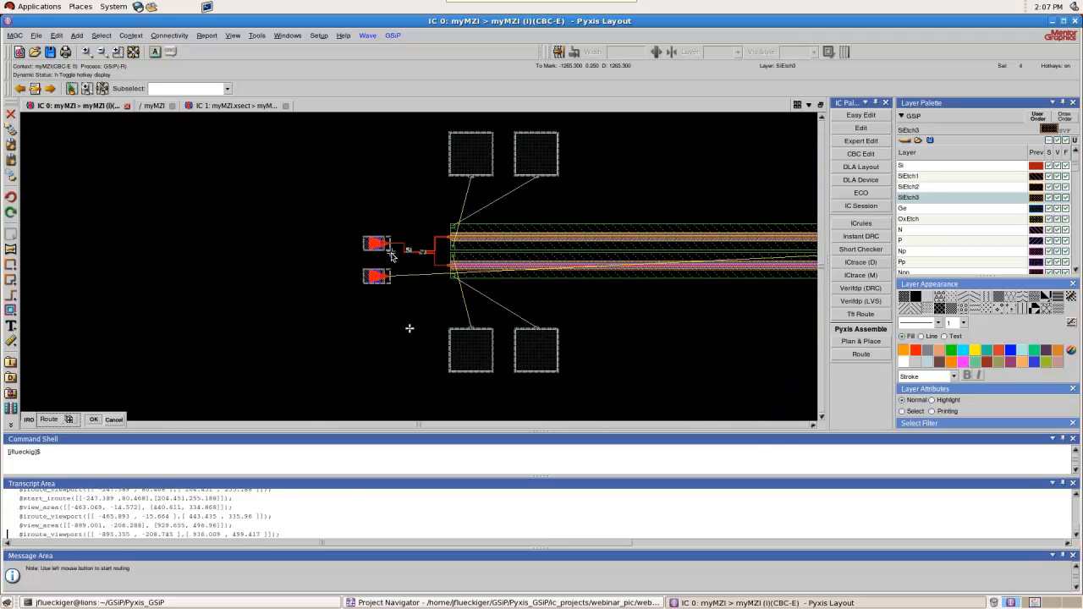
{"action": "scroll", "coordinate": [669, 247], "scroll_direction": "up", "scroll_amount": 3}
{"action": "scroll", "coordinate": [674, 246], "scroll_direction": "up", "scroll_amount": 2}
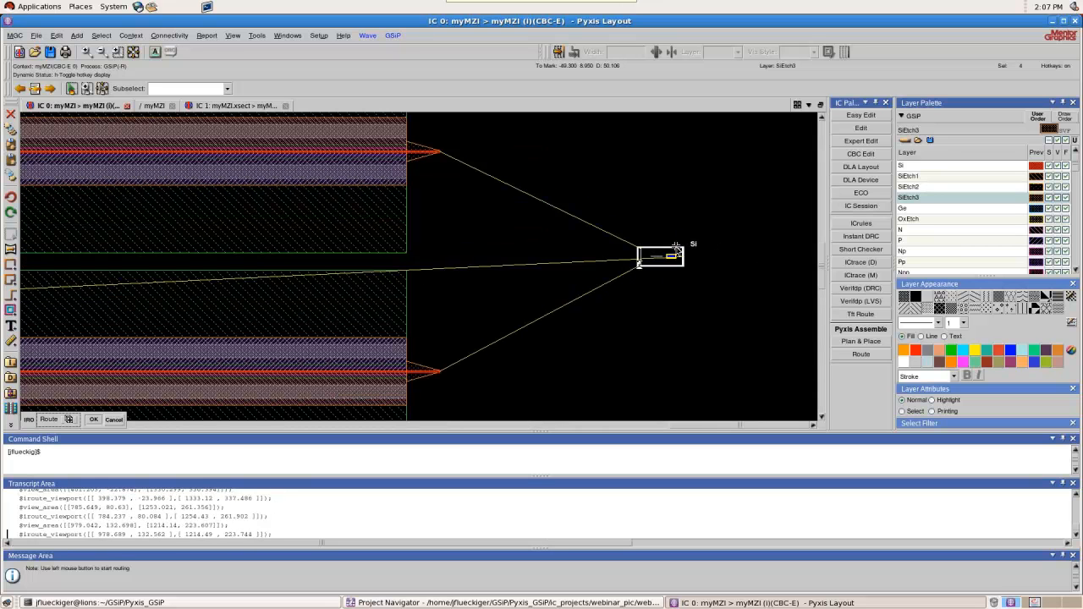
{"action": "left_click_drag", "start_coordinate": [611, 201], "coordinate": [726, 306]}
{"action": "left_click_drag", "start_coordinate": [670, 257], "coordinate": [572, 185]}
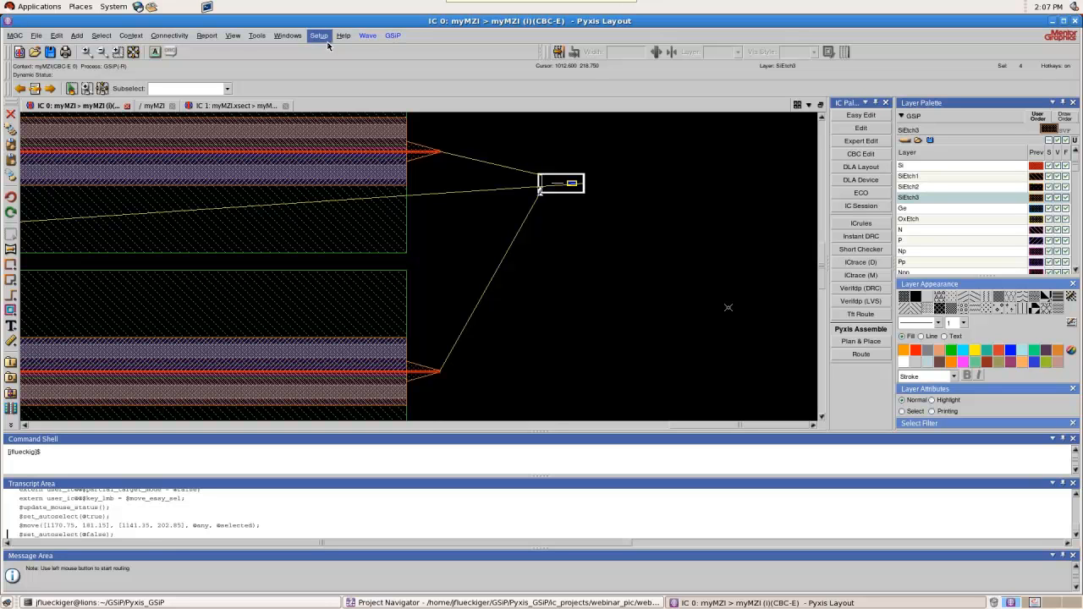
{"action": "left_click_drag", "start_coordinate": [567, 186], "coordinate": [569, 337]}
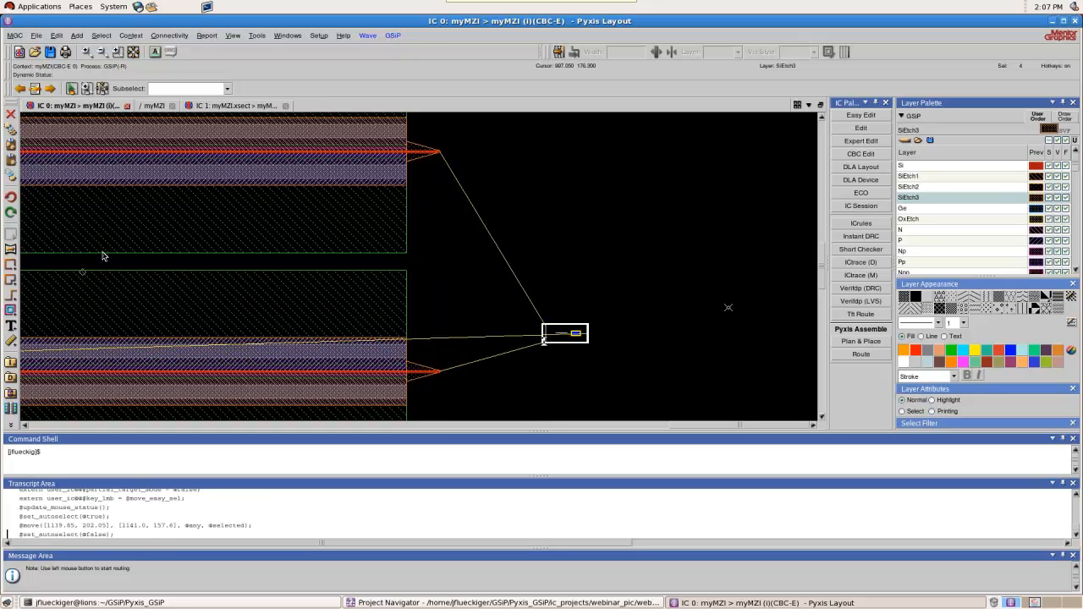
Route a Si waveguide with IRoute from the lower phase shifter's output to the combiner's lower input
{"action": "left_click", "coordinate": [257, 35]}
{"action": "mouse_move", "coordinate": [279, 49]}
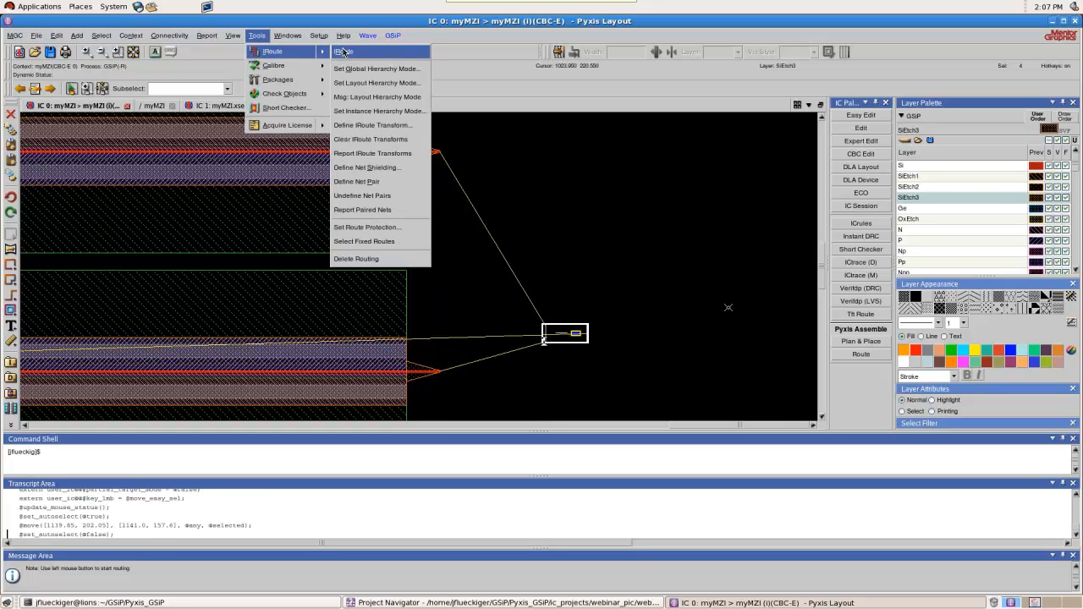
{"action": "left_click", "coordinate": [373, 51]}
{"action": "left_click", "coordinate": [442, 372]}
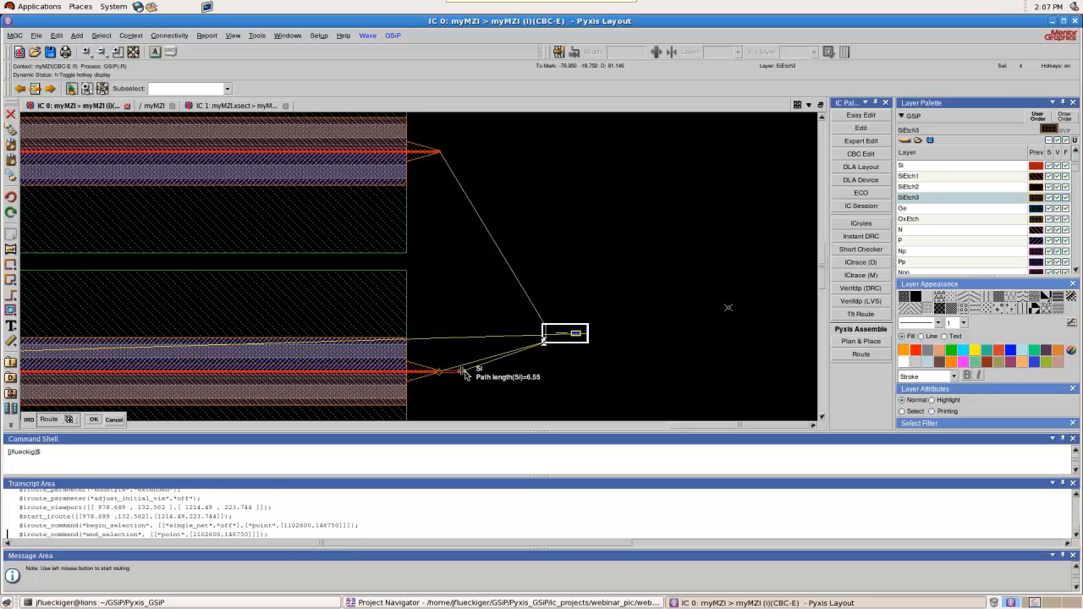
{"action": "left_click", "coordinate": [486, 371]}
{"action": "left_click", "coordinate": [485, 341]}
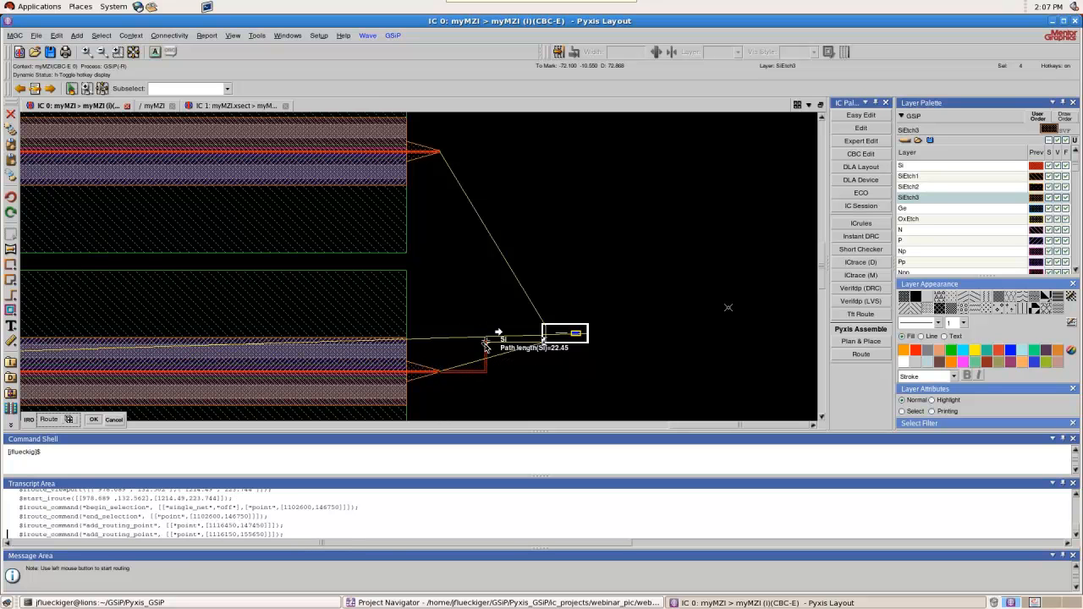
{"action": "left_click", "coordinate": [544, 343]}
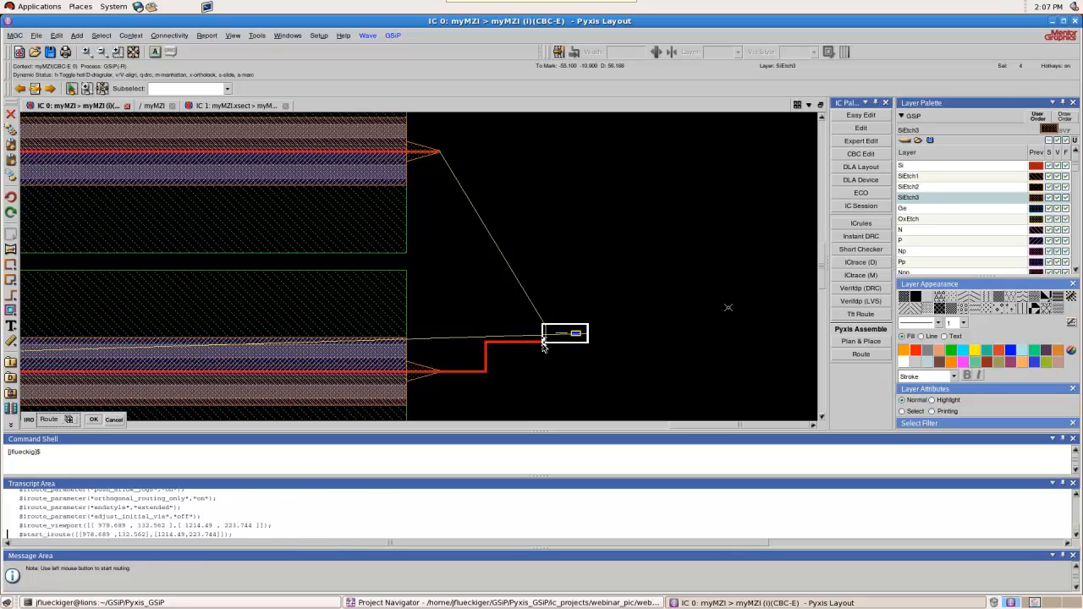
Route a Si waveguide from the upper phase shifter's output to the combiner's upper input
{"action": "left_click", "coordinate": [438, 151]}
{"action": "left_click", "coordinate": [480, 152]}
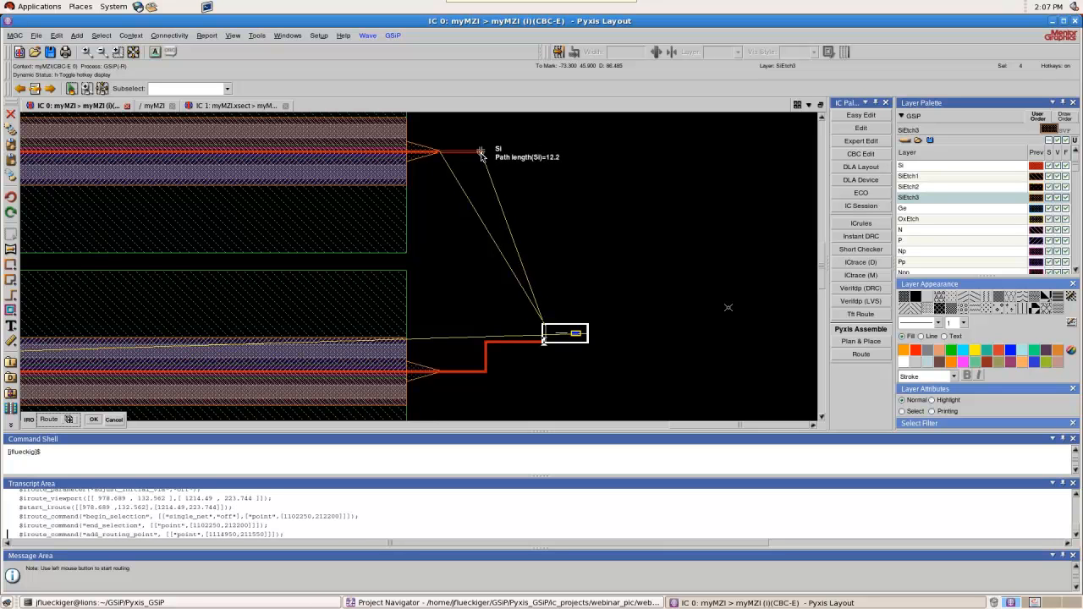
{"action": "left_click", "coordinate": [482, 325]}
{"action": "left_click", "coordinate": [546, 326]}
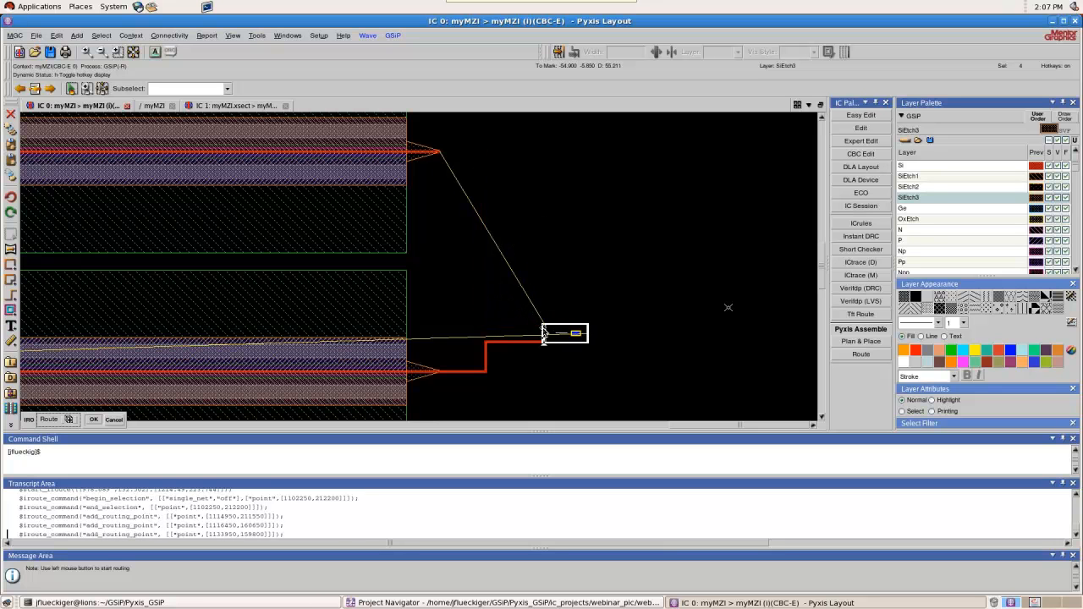
Route a Si waveguide from the combiner's output, down and back beneath the phase shifters, to the lower grating coupler
{"action": "left_click", "coordinate": [588, 336]}
{"action": "scroll", "coordinate": [677, 320], "scroll_direction": "down", "scroll_amount": 2}
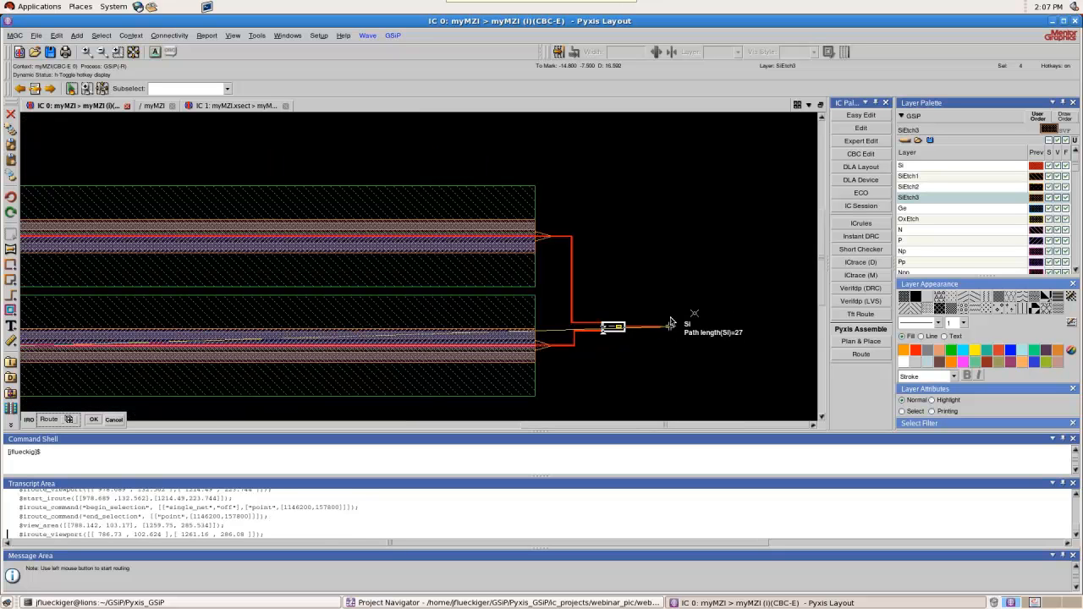
{"action": "left_click", "coordinate": [692, 322]}
{"action": "scroll", "coordinate": [692, 321], "scroll_direction": "down", "scroll_amount": 2}
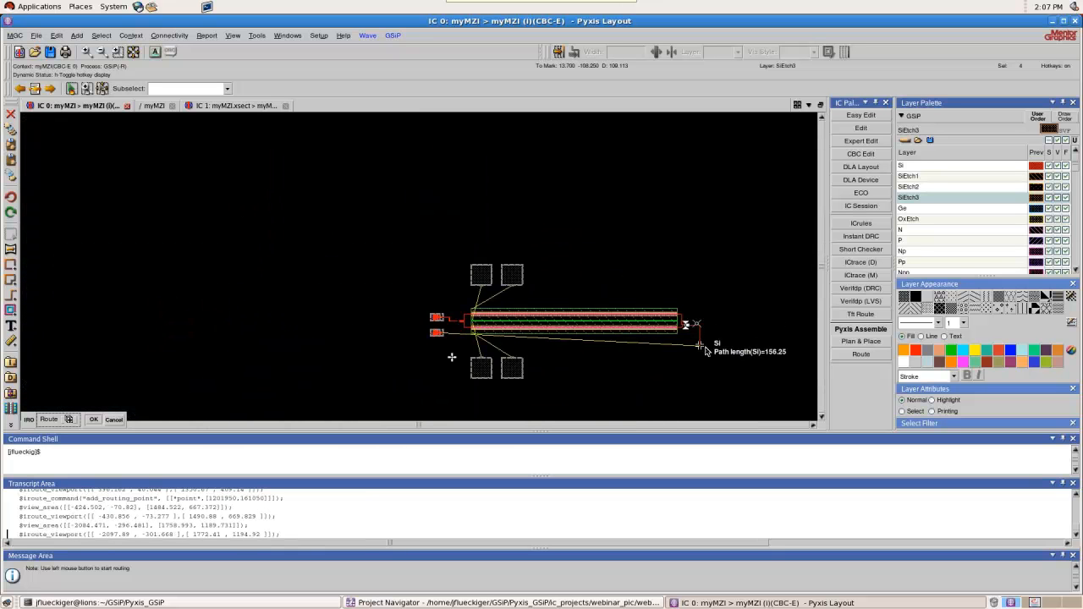
{"action": "left_click", "coordinate": [700, 348]}
{"action": "left_click", "coordinate": [459, 347]}
{"action": "left_click", "coordinate": [460, 334]}
{"action": "left_click", "coordinate": [443, 333]}
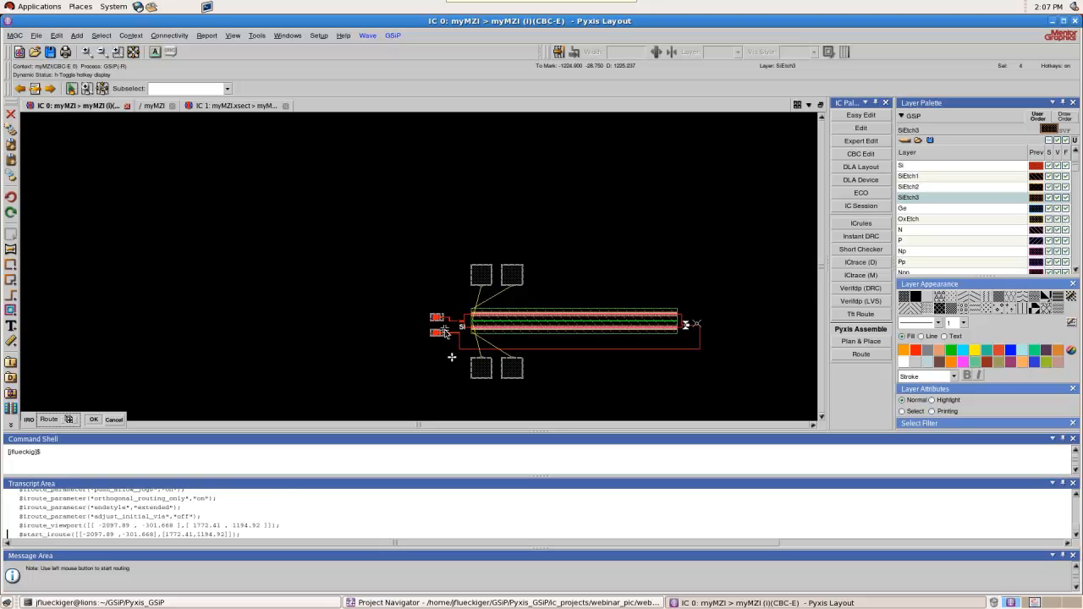
Examine the finished Si routes at the combiner, the left Y-branch and a right-angle corner
{"action": "scroll", "coordinate": [693, 317], "scroll_direction": "up", "scroll_amount": 3}
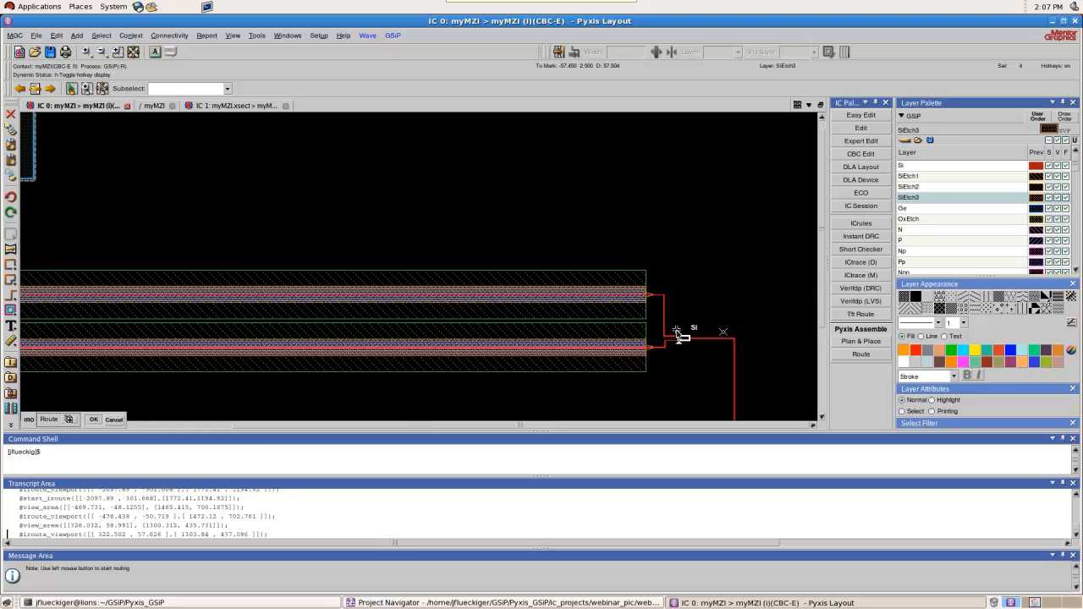
{"action": "scroll", "coordinate": [702, 356], "scroll_direction": "up", "scroll_amount": 2}
{"action": "scroll", "coordinate": [690, 330], "scroll_direction": "down", "scroll_amount": 4}
{"action": "scroll", "coordinate": [680, 294], "scroll_direction": "down", "scroll_amount": 3}
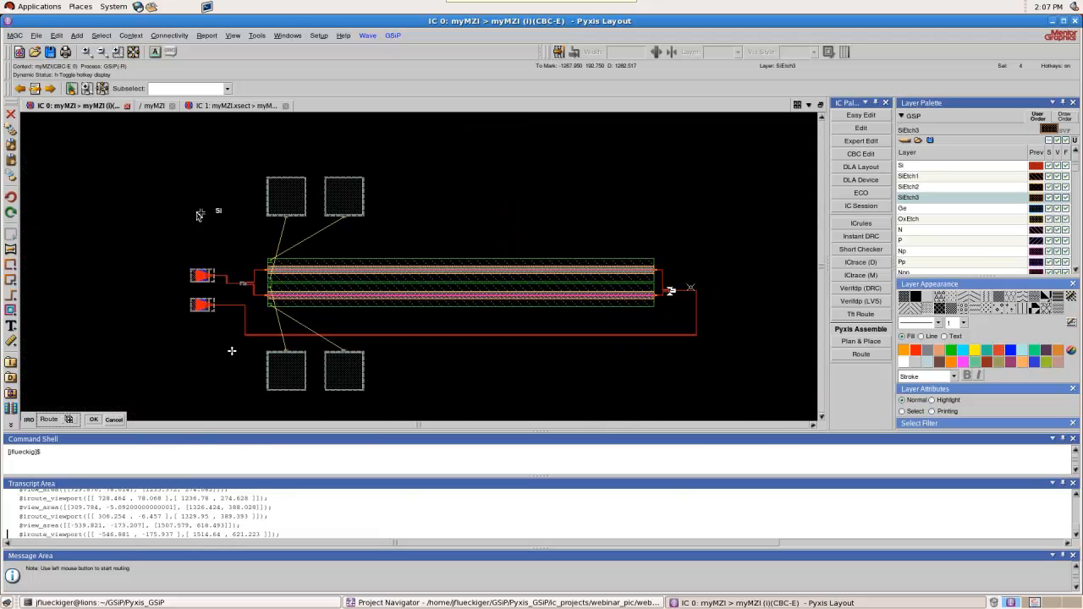
{"action": "scroll", "coordinate": [237, 286], "scroll_direction": "up", "scroll_amount": 3}
{"action": "scroll", "coordinate": [195, 258], "scroll_direction": "up", "scroll_amount": 2}
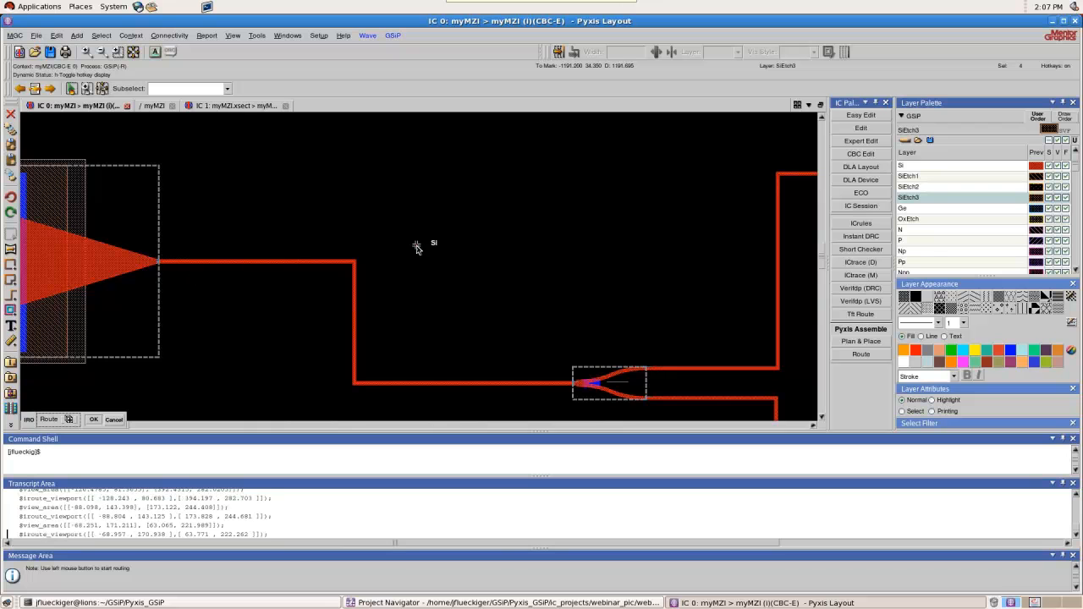
{"action": "scroll", "coordinate": [343, 283], "scroll_direction": "up", "scroll_amount": 3}
{"action": "scroll", "coordinate": [340, 254], "scroll_direction": "up", "scroll_amount": 2}
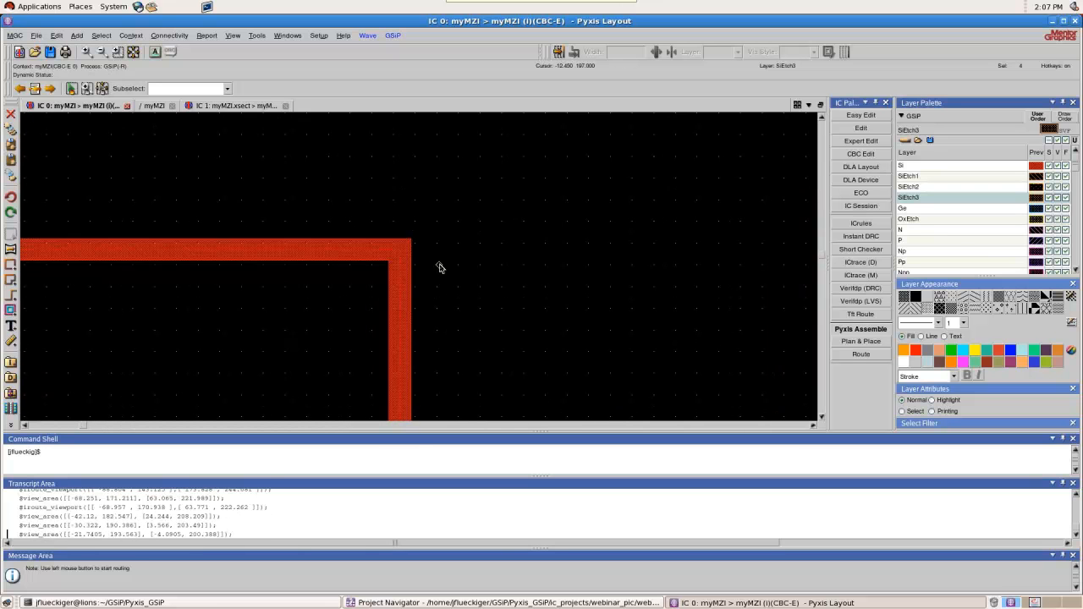
{"action": "scroll", "coordinate": [488, 209], "scroll_direction": "down", "scroll_amount": 5}
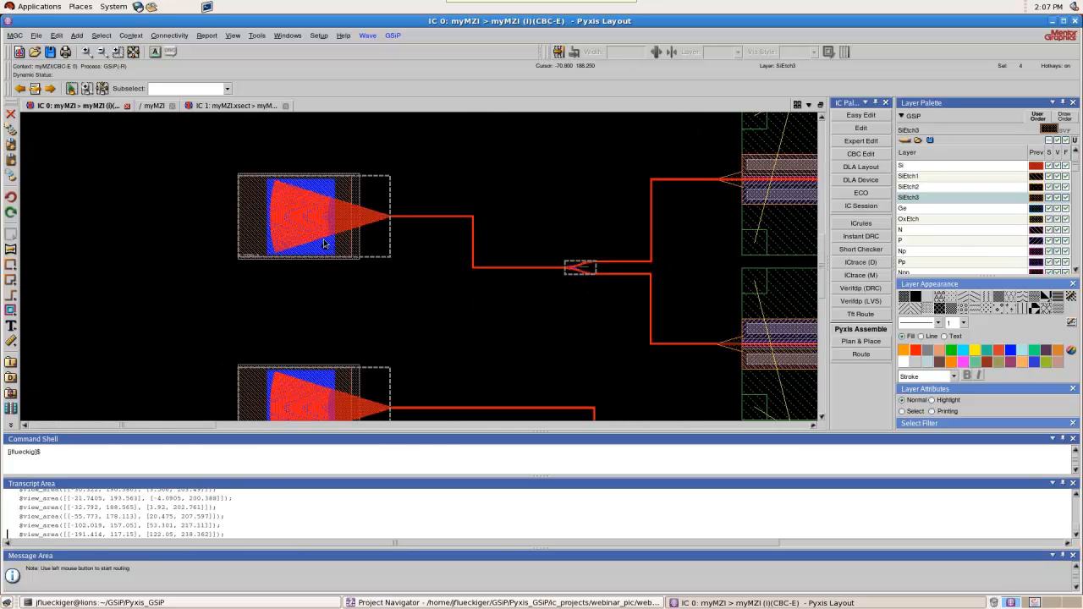
Select the routed Si paths and convert them into PWGs with bend radius 5, radial bend type and S-bends set to yes
{"action": "left_click_drag", "start_coordinate": [302, 221], "coordinate": [724, 294]}
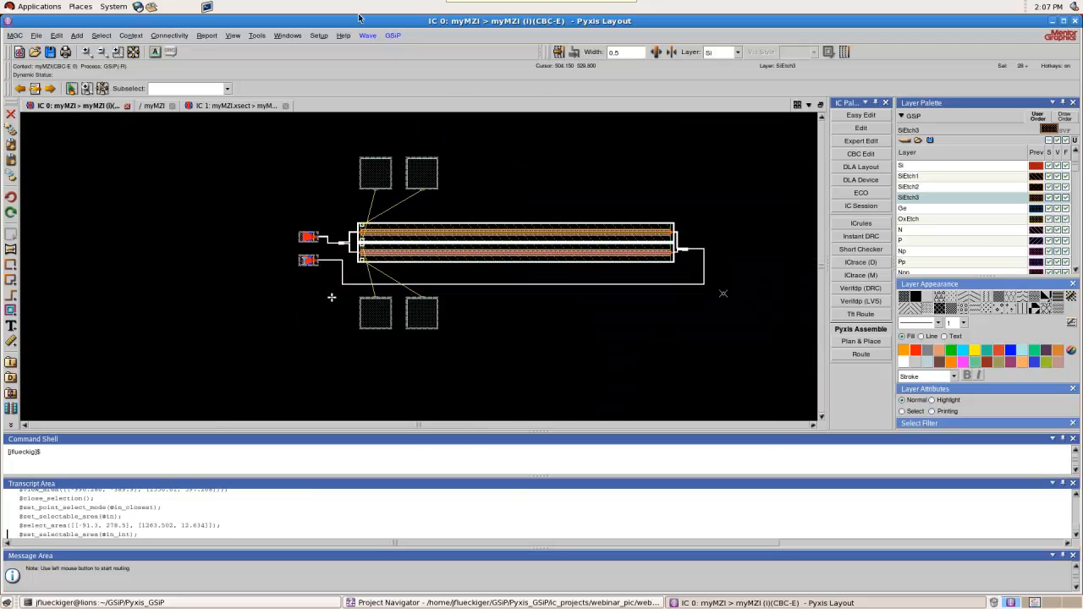
{"action": "left_click", "coordinate": [393, 37]}
{"action": "mouse_move", "coordinate": [367, 35]}
{"action": "mouse_move", "coordinate": [385, 52]}
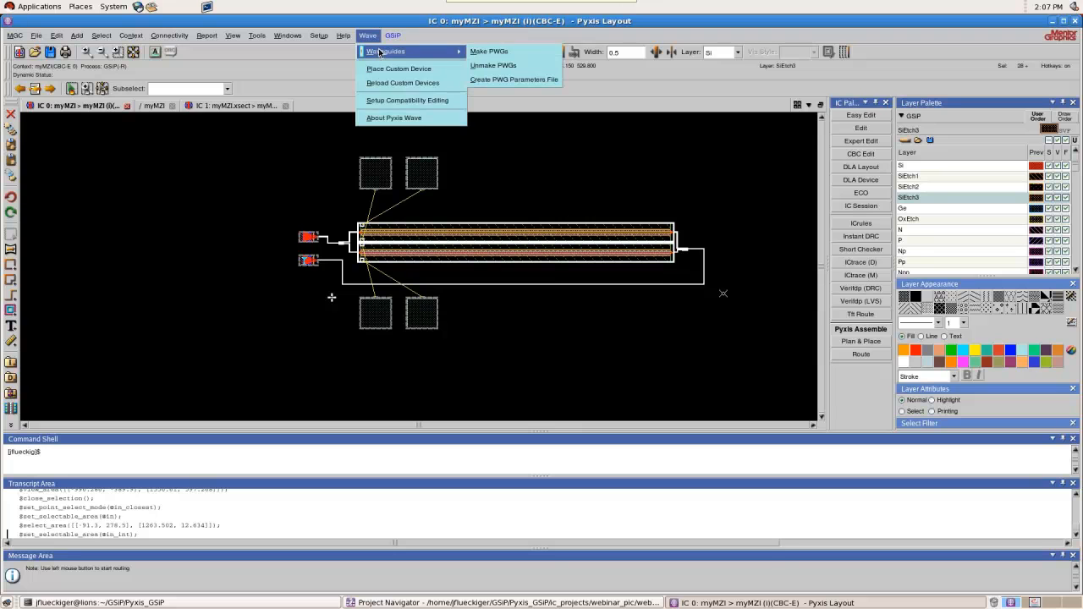
{"action": "left_click", "coordinate": [499, 51]}
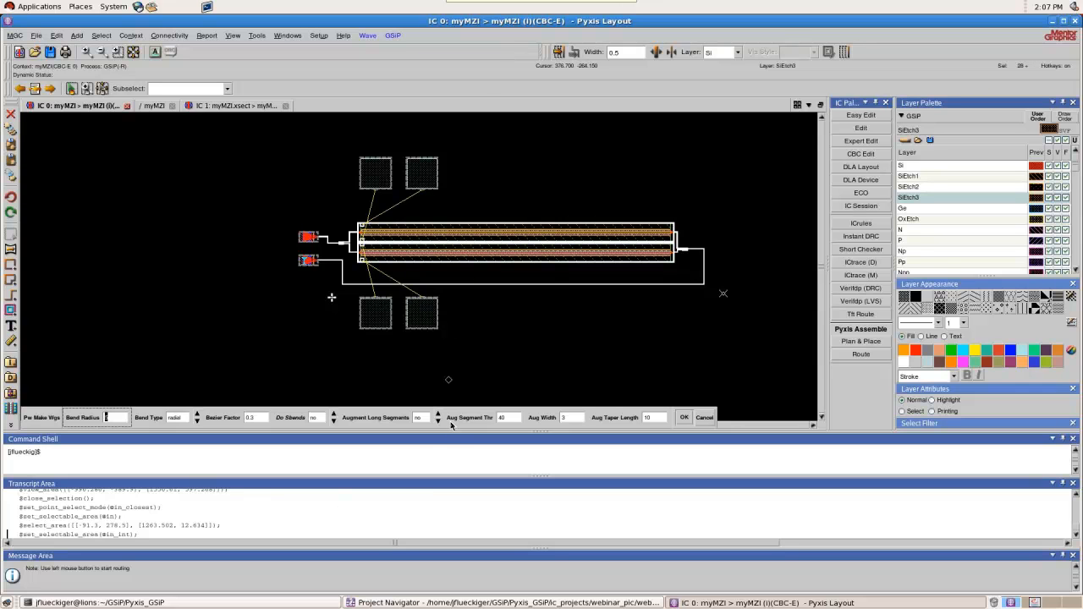
{"action": "left_click", "coordinate": [334, 415]}
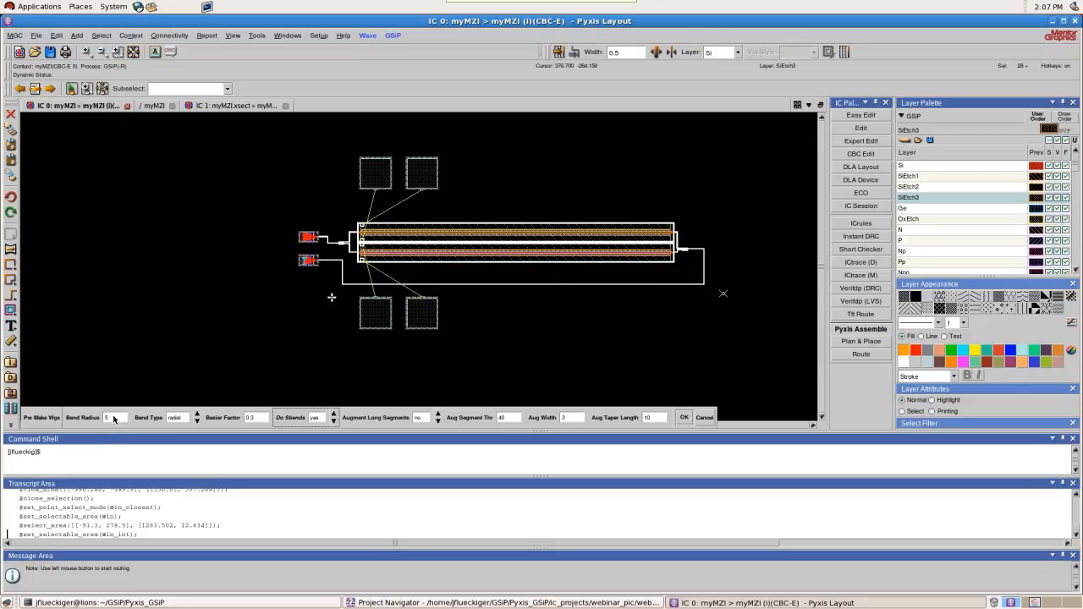
{"action": "left_click", "coordinate": [198, 420]}
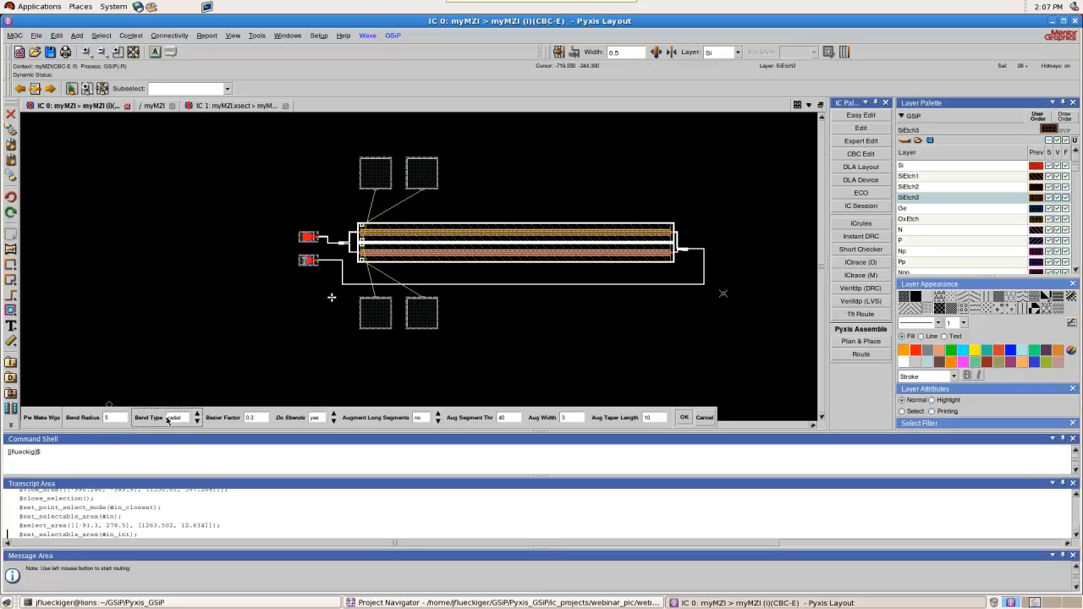
{"action": "left_click", "coordinate": [685, 418]}
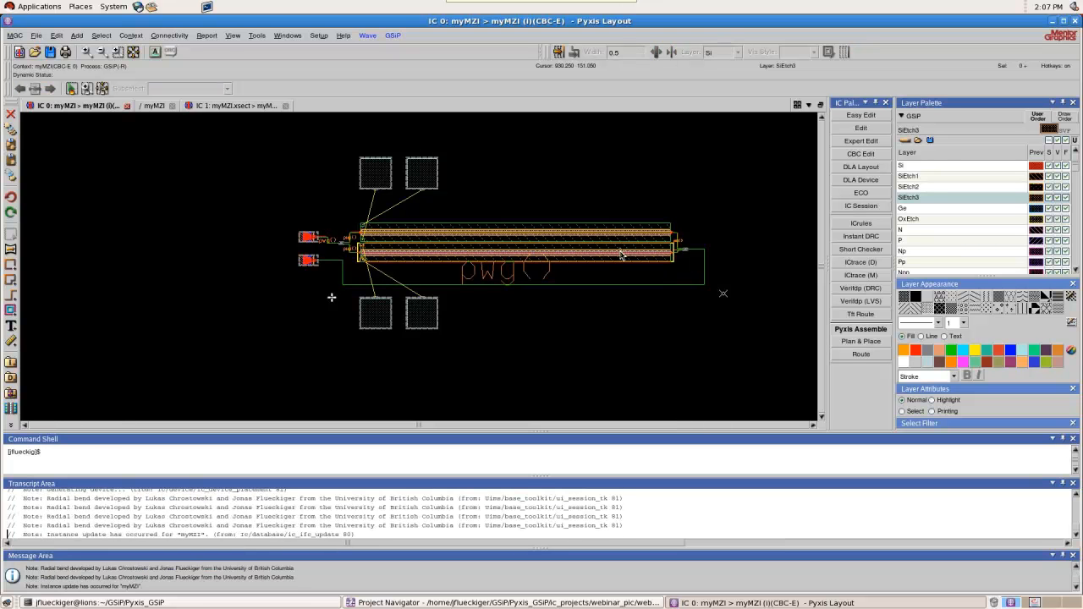
{"action": "scroll", "coordinate": [621, 254], "scroll_direction": "up", "scroll_amount": 4}
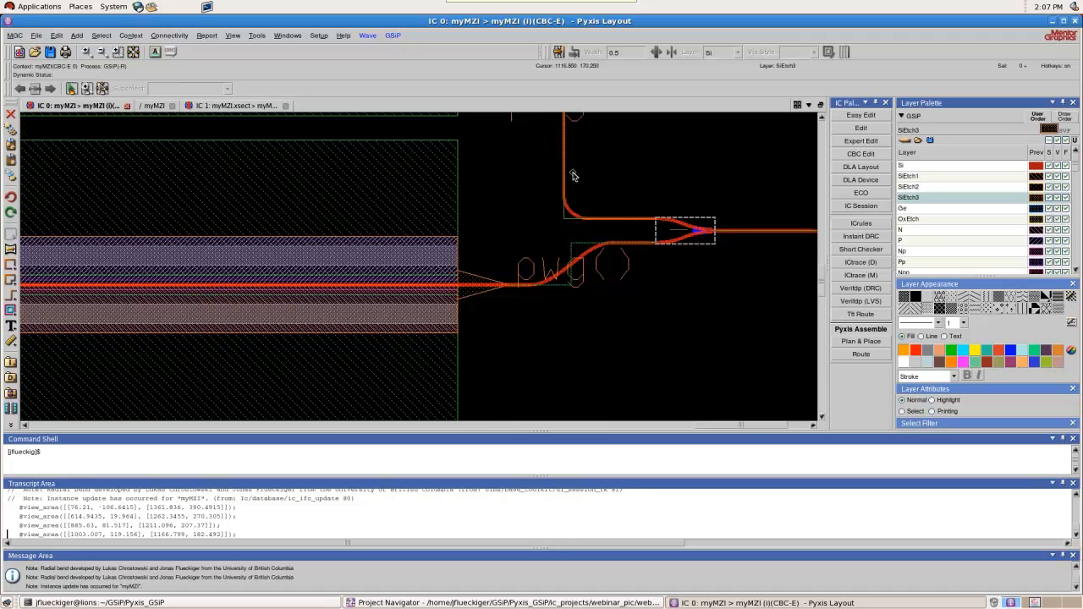
Examine the bent waveguides at the combiner, the upper phase shifter's output and the left Y-branch
{"action": "scroll", "coordinate": [573, 176], "scroll_direction": "up", "scroll_amount": 1}
{"action": "scroll", "coordinate": [581, 286], "scroll_direction": "down", "scroll_amount": 3}
{"action": "scroll", "coordinate": [586, 225], "scroll_direction": "up", "scroll_amount": 3}
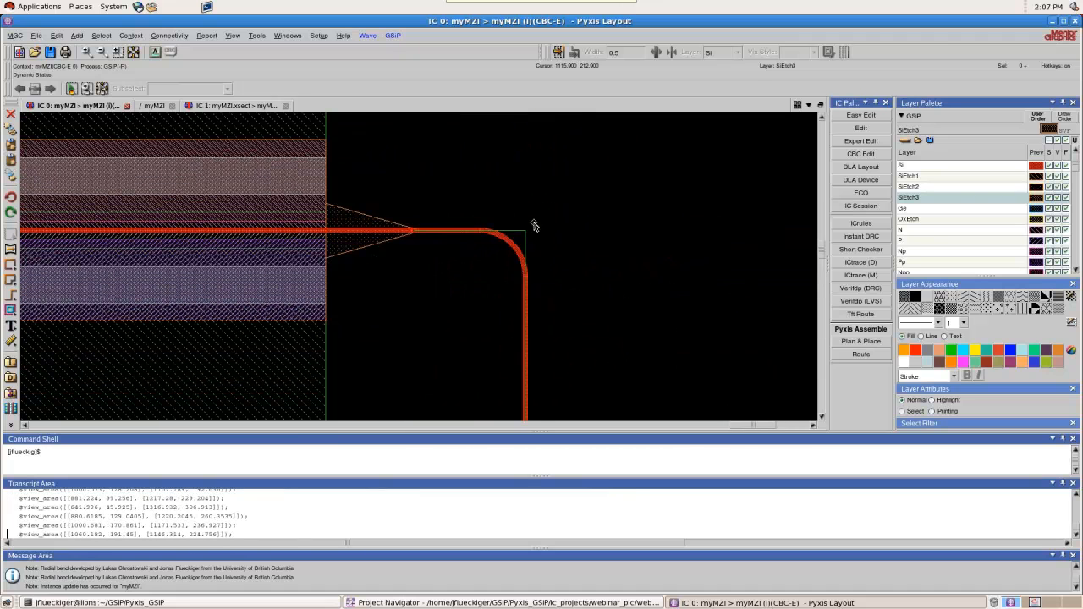
{"action": "scroll", "coordinate": [640, 205], "scroll_direction": "down", "scroll_amount": 4}
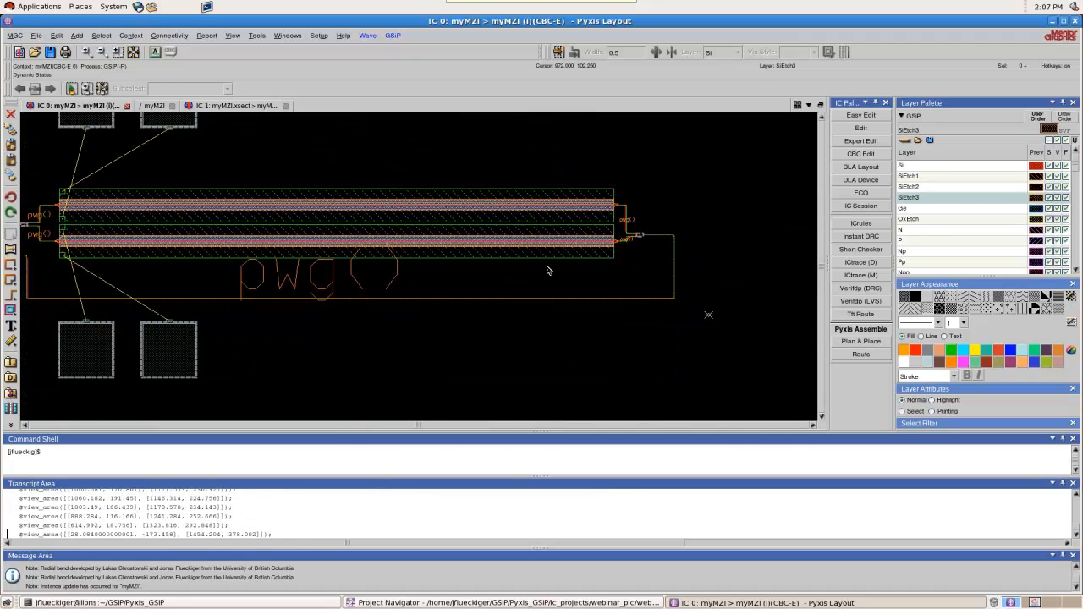
{"action": "scroll", "coordinate": [282, 293], "scroll_direction": "down", "scroll_amount": 1}
{"action": "scroll", "coordinate": [283, 254], "scroll_direction": "up", "scroll_amount": 4}
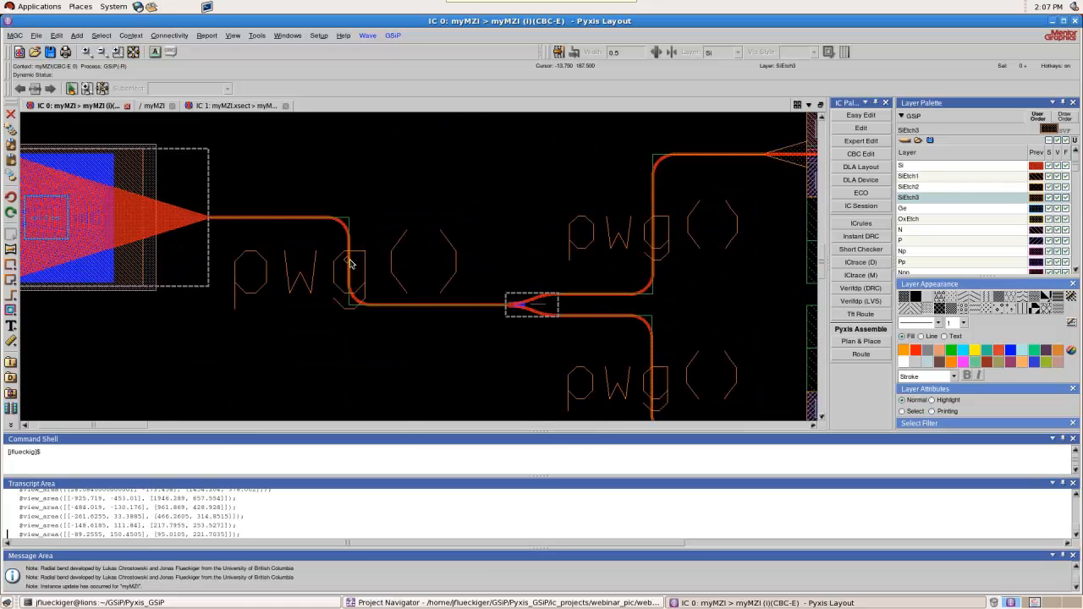
{"action": "scroll", "coordinate": [287, 216], "scroll_direction": "down", "scroll_amount": 4}
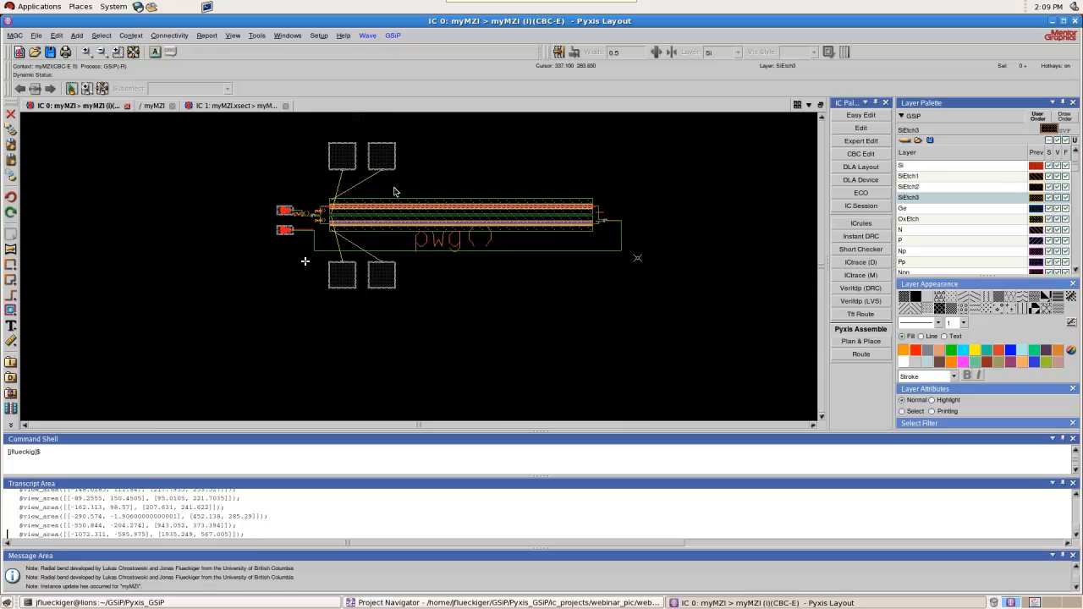
Select the phase shifters and all connecting waveguides, create the PWG parameters file, and save the layout cell
{"action": "scroll", "coordinate": [394, 191], "scroll_direction": "up", "scroll_amount": 1}
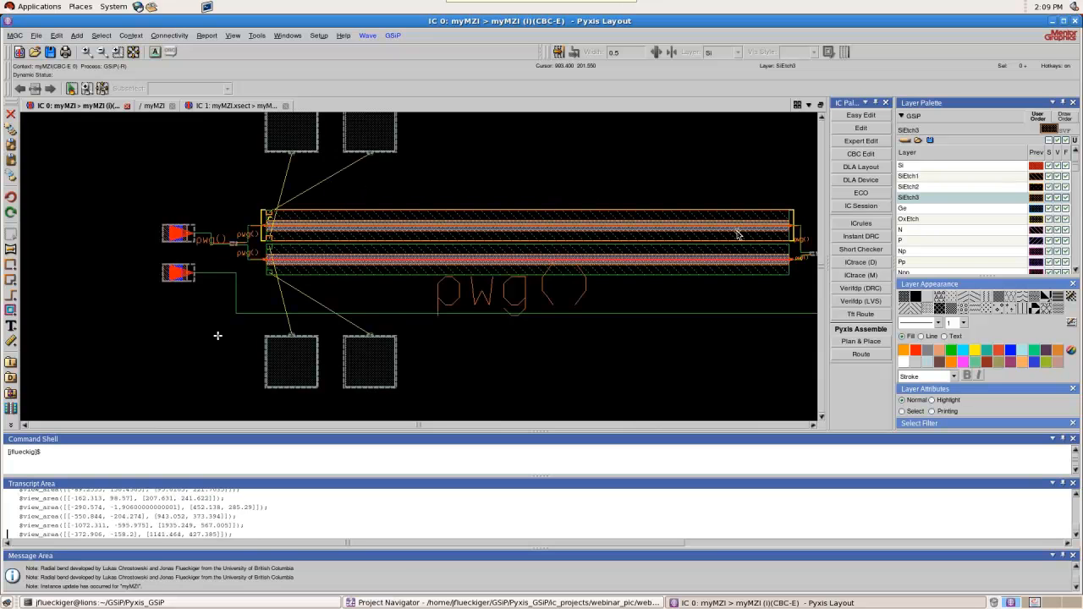
{"action": "scroll", "coordinate": [479, 230], "scroll_direction": "down", "scroll_amount": 1}
{"action": "scroll", "coordinate": [611, 223], "scroll_direction": "up", "scroll_amount": 1}
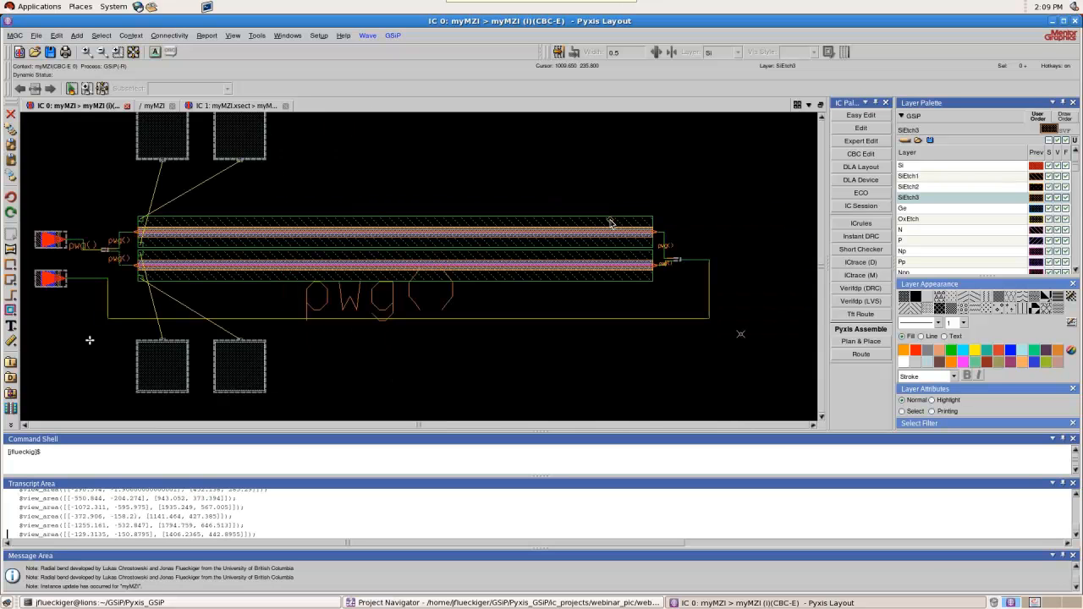
{"action": "left_click_drag", "start_coordinate": [52, 208], "coordinate": [696, 326]}
{"action": "left_click", "coordinate": [368, 36]}
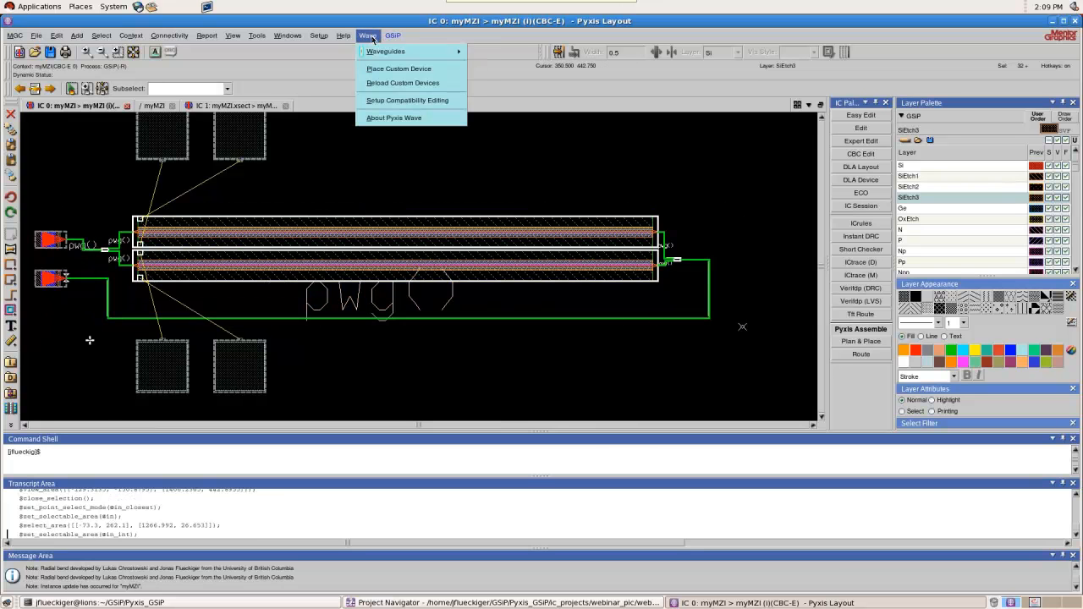
{"action": "mouse_move", "coordinate": [408, 54]}
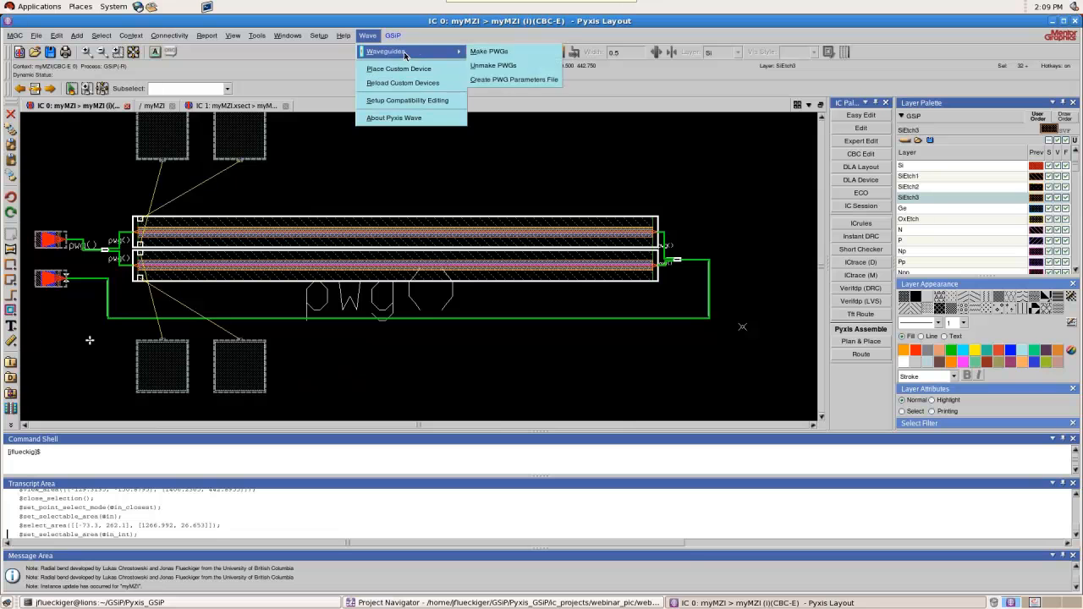
{"action": "left_click", "coordinate": [506, 79]}
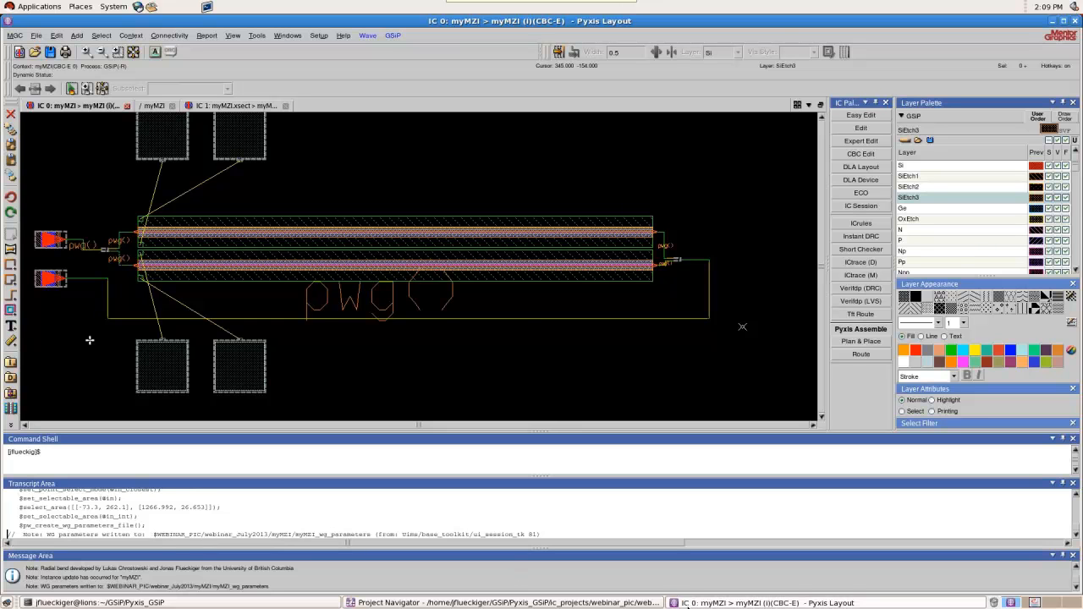
{"action": "left_click", "coordinate": [51, 56]}
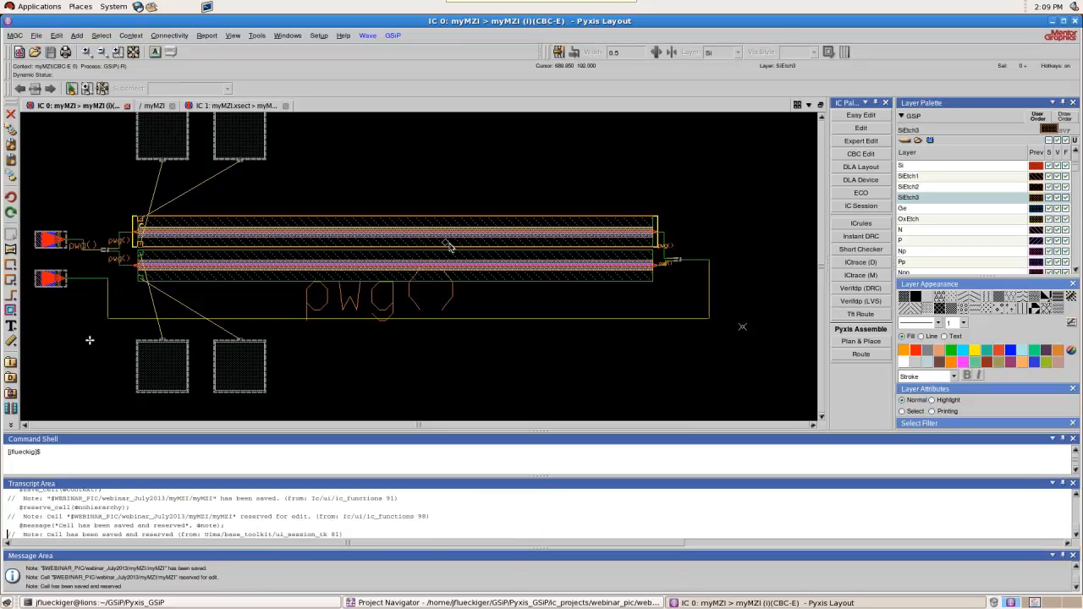
Switch to the Pyxis Project Manager and open the schematic of myMZI
{"action": "scroll", "coordinate": [449, 248], "scroll_direction": "down", "scroll_amount": 2}
{"action": "scroll", "coordinate": [377, 257], "scroll_direction": "up", "scroll_amount": 2}
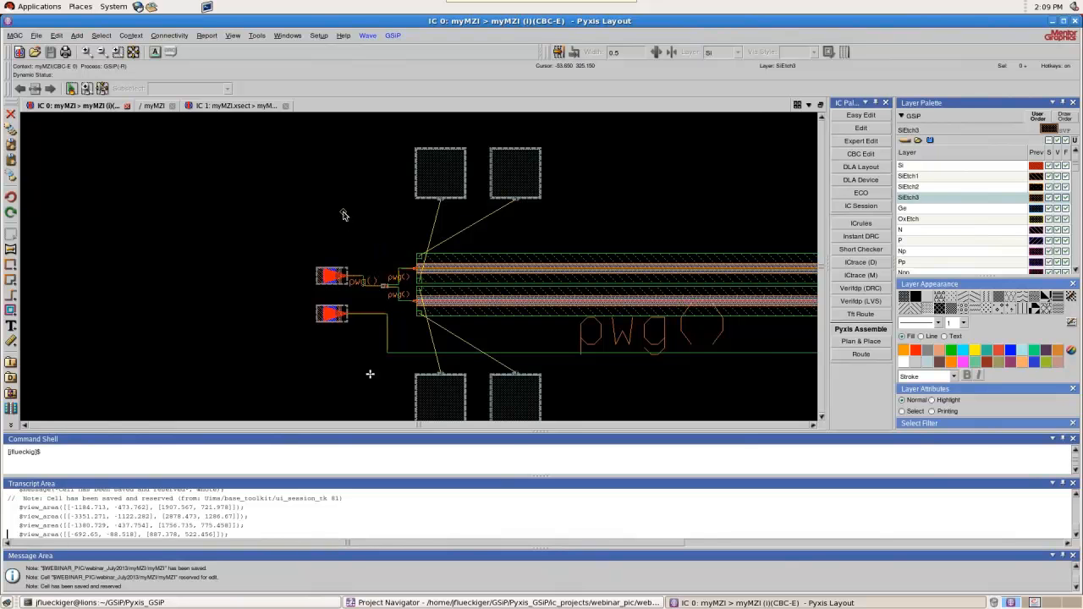
{"action": "left_click", "coordinate": [483, 603]}
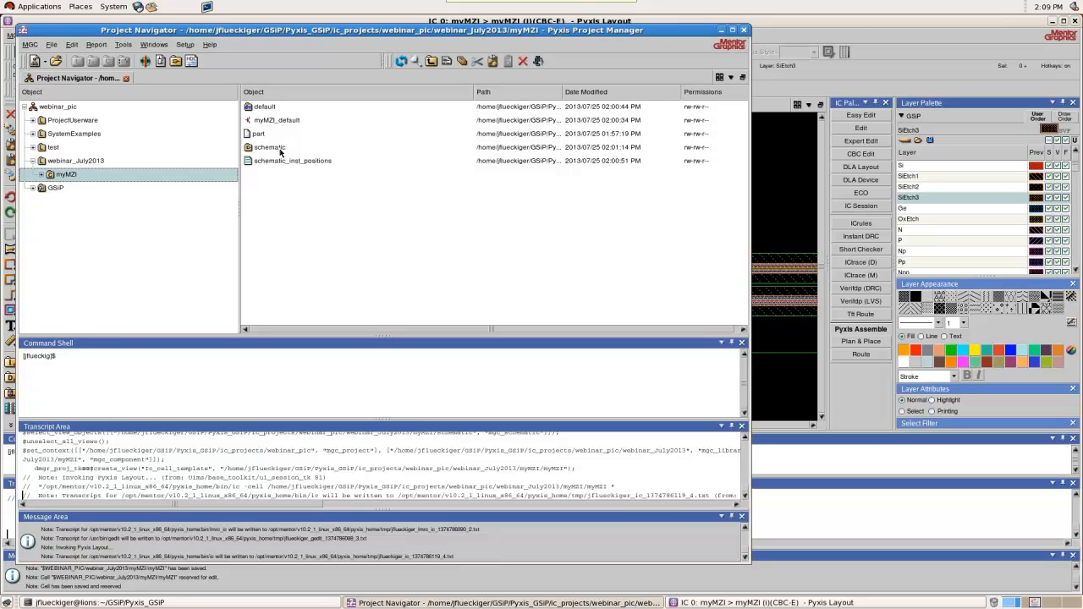
{"action": "double_click", "coordinate": [281, 152]}
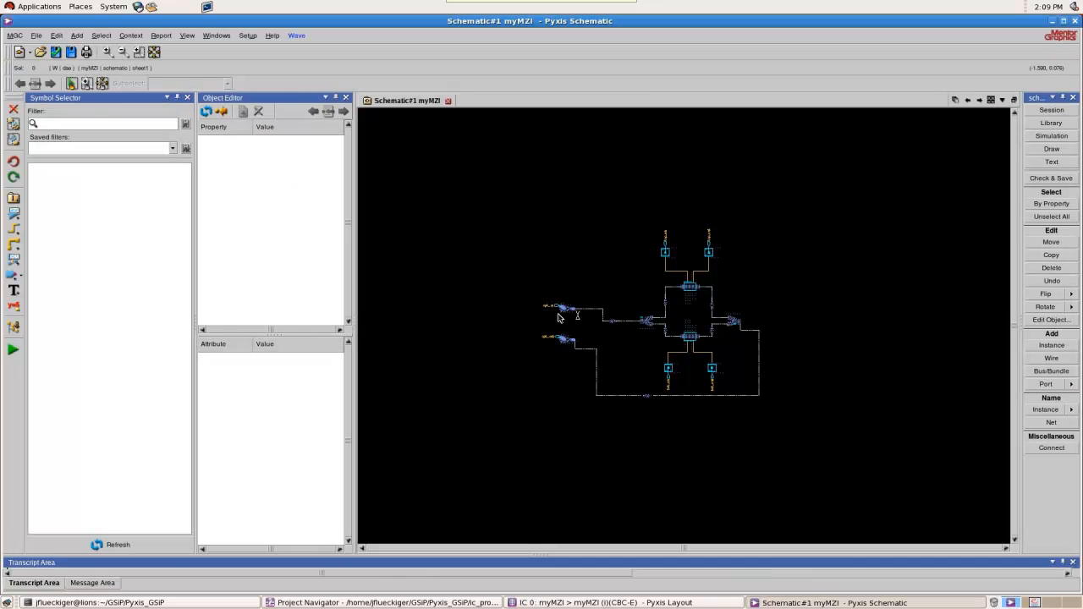
Select all waveguide instances in the schematic by the property comp with value pwg
{"action": "scroll", "coordinate": [752, 388], "scroll_direction": "up", "scroll_amount": 1}
{"action": "scroll", "coordinate": [729, 325], "scroll_direction": "down", "scroll_amount": 1}
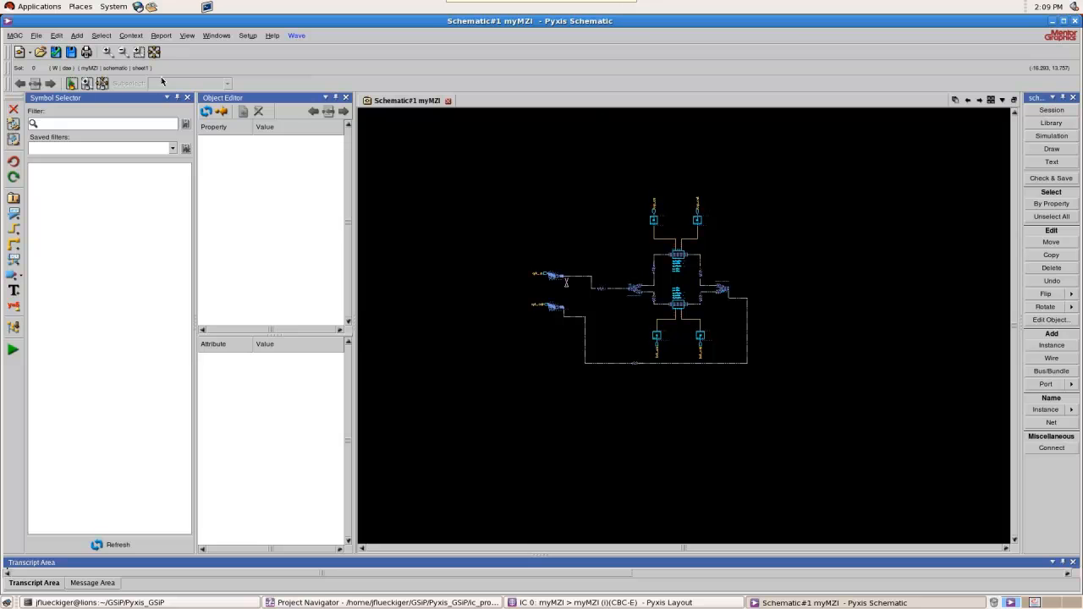
{"action": "left_click", "coordinate": [100, 36]}
{"action": "mouse_move", "coordinate": [119, 52]}
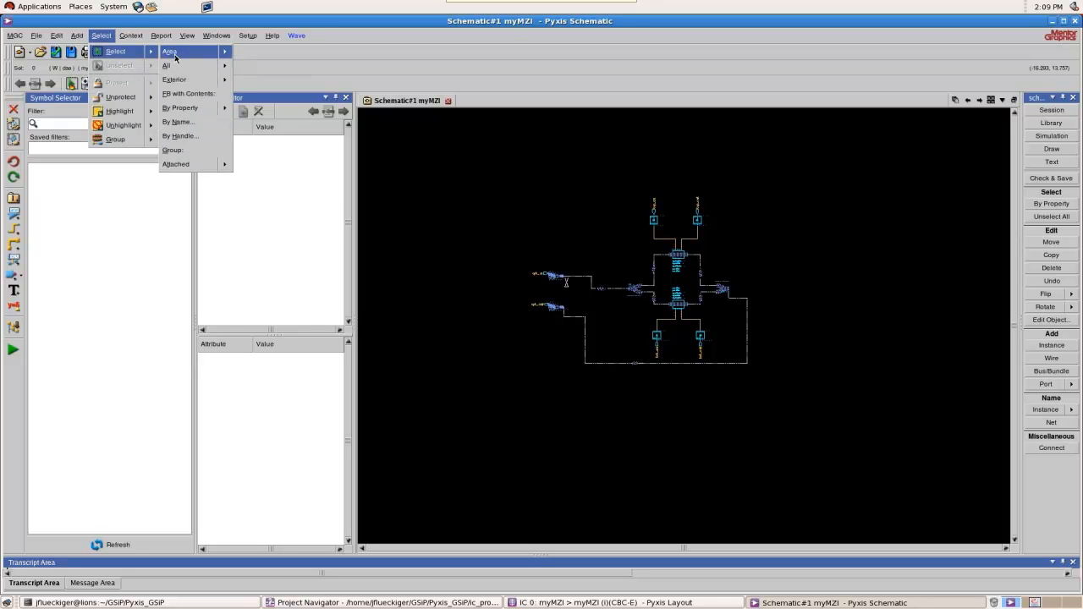
{"action": "mouse_move", "coordinate": [180, 107]}
{"action": "left_click", "coordinate": [248, 121]}
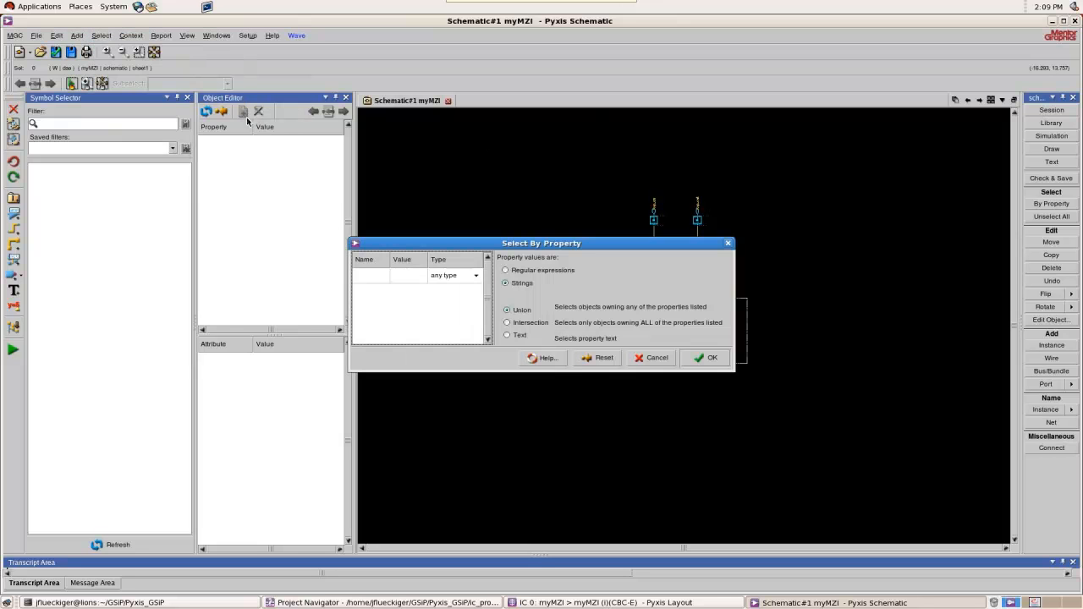
{"action": "double_click", "coordinate": [376, 278]}
{"action": "type", "text": "comp"}
{"action": "key", "text": "Tab"}
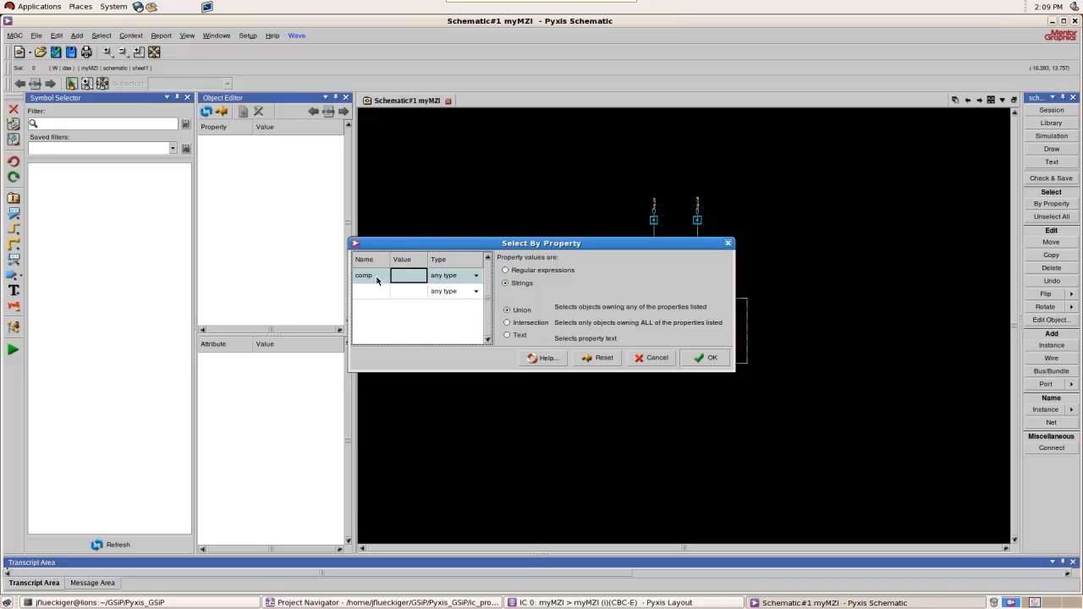
{"action": "type", "text": "p"}
{"action": "key", "text": "Return"}
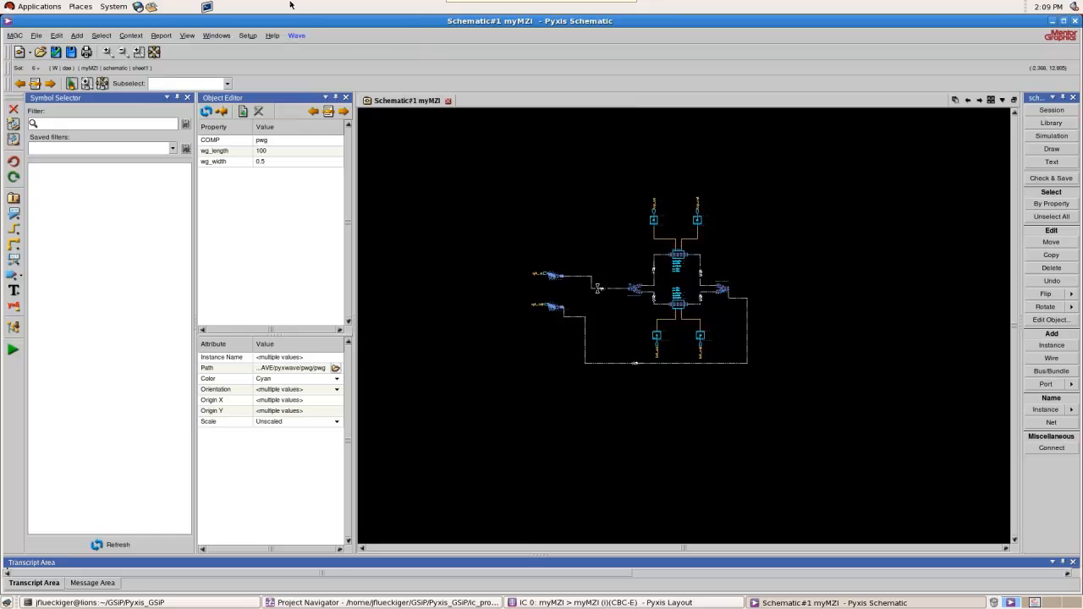
Update the selected waveguides from the file myMZI_wg_parameters
{"action": "left_click", "coordinate": [296, 36]}
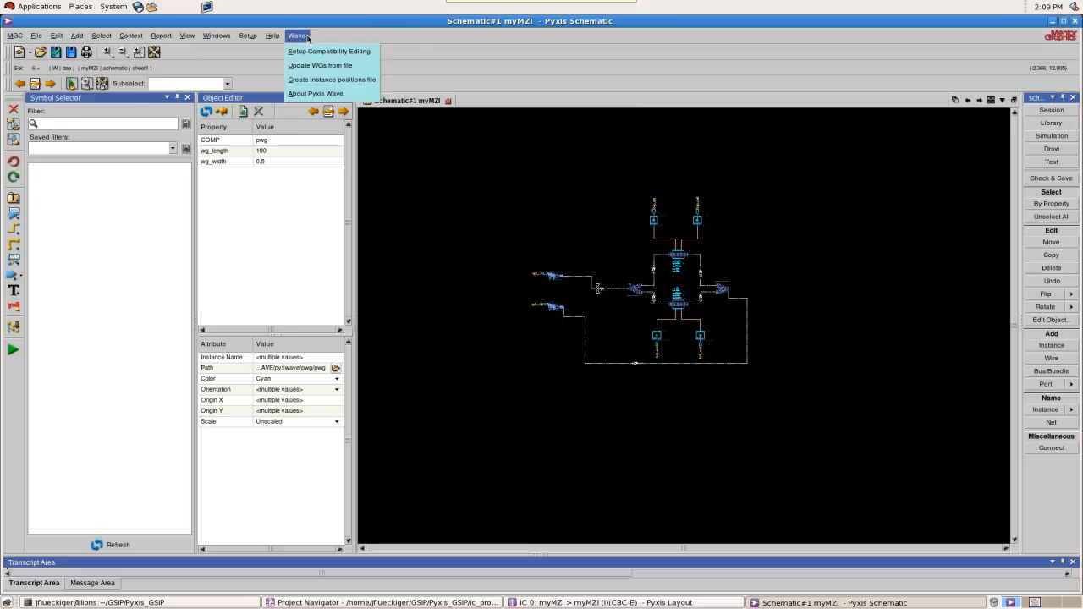
{"action": "left_click", "coordinate": [347, 66]}
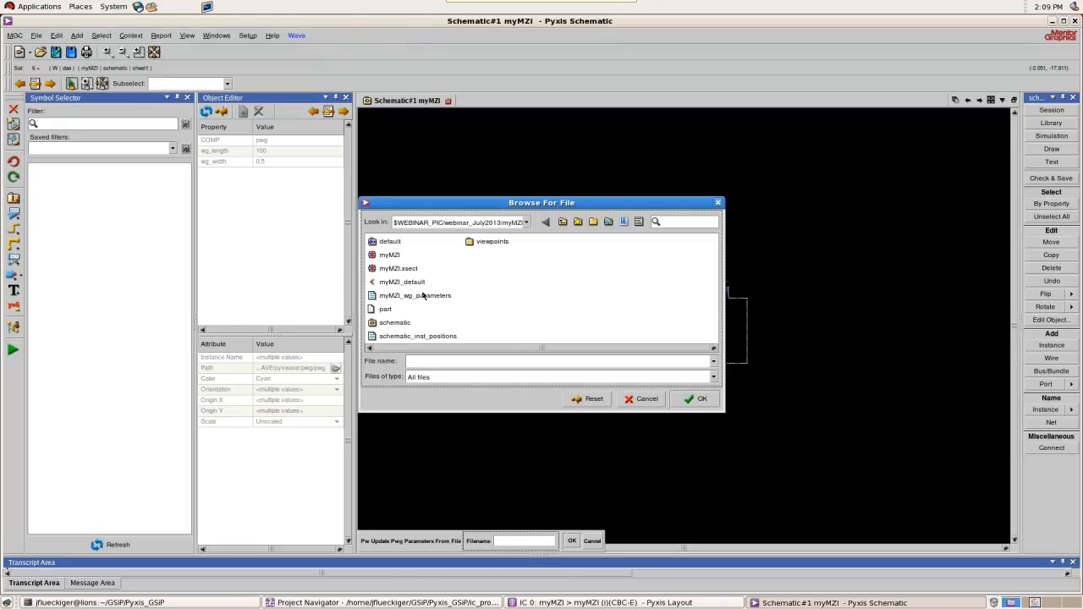
{"action": "double_click", "coordinate": [419, 296]}
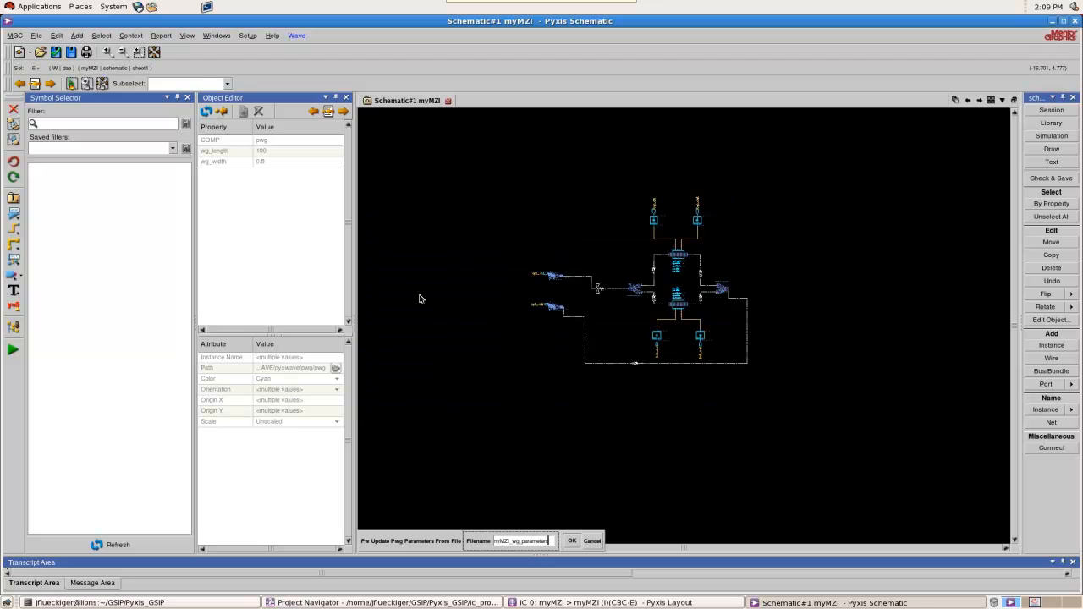
{"action": "left_click", "coordinate": [571, 541]}
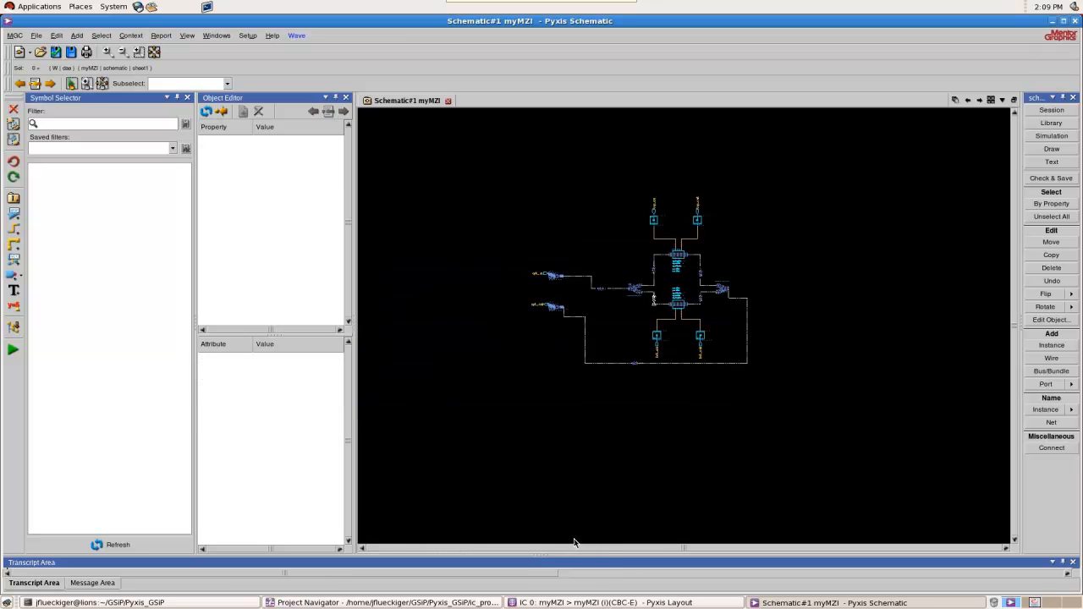
Examine the updated waveguide lengths on PWG1, PWG3 and PWG4 and around the interferometer arms of the schematic
{"action": "scroll", "coordinate": [598, 308], "scroll_direction": "up", "scroll_amount": 5}
{"action": "scroll", "coordinate": [598, 308], "scroll_direction": "up", "scroll_amount": 3}
{"action": "scroll", "coordinate": [650, 296], "scroll_direction": "down", "scroll_amount": 3}
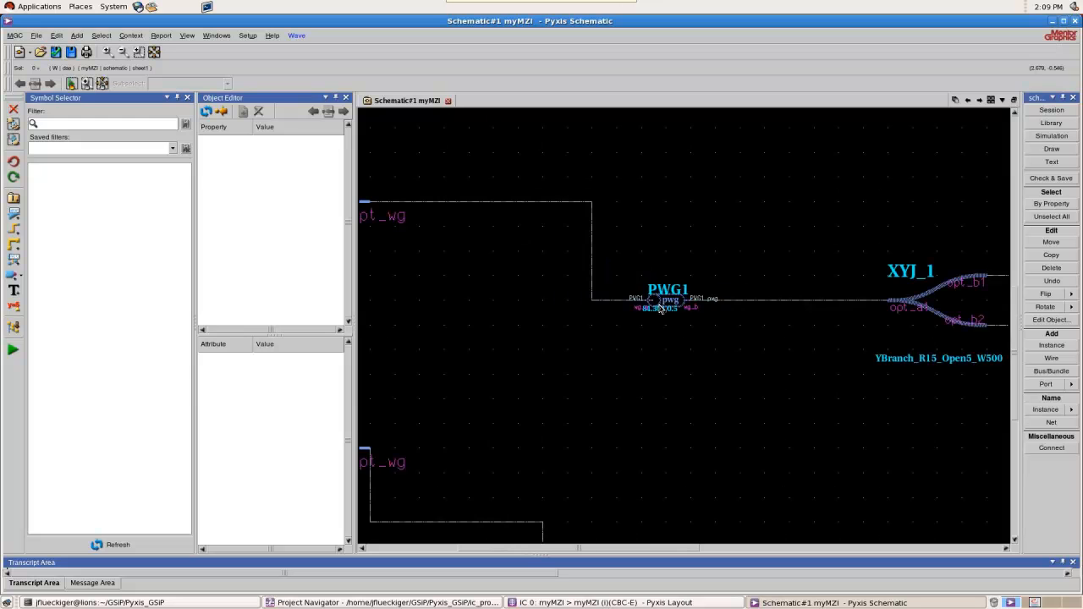
{"action": "scroll", "coordinate": [649, 297], "scroll_direction": "up", "scroll_amount": 5}
{"action": "scroll", "coordinate": [560, 326], "scroll_direction": "down", "scroll_amount": 5}
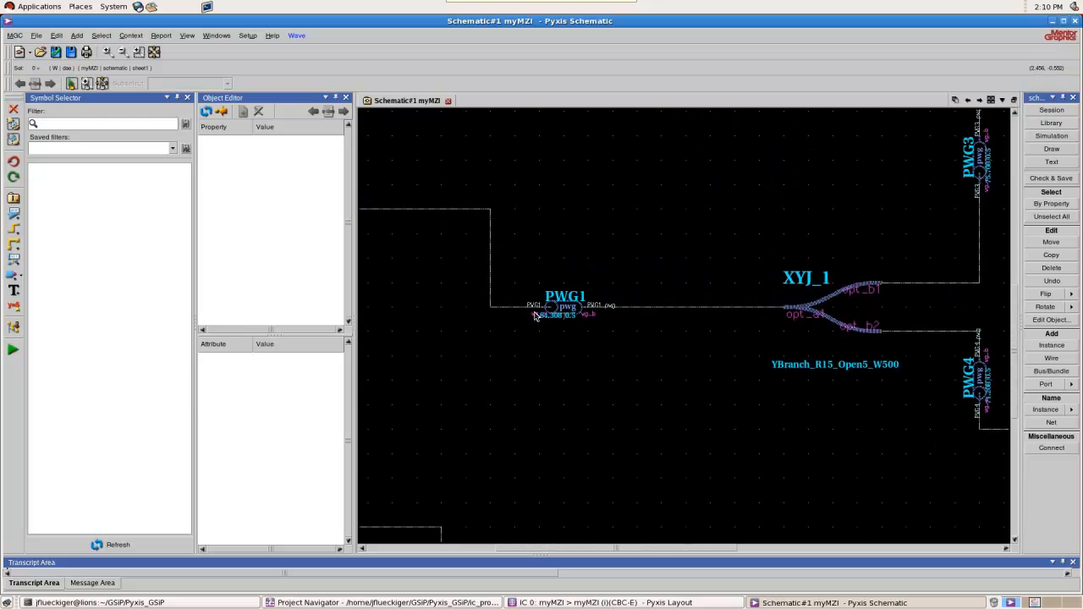
{"action": "scroll", "coordinate": [533, 317], "scroll_direction": "down", "scroll_amount": 2}
{"action": "scroll", "coordinate": [627, 315], "scroll_direction": "down", "scroll_amount": 2}
{"action": "scroll", "coordinate": [683, 291], "scroll_direction": "up", "scroll_amount": 2}
{"action": "scroll", "coordinate": [594, 272], "scroll_direction": "up", "scroll_amount": 4}
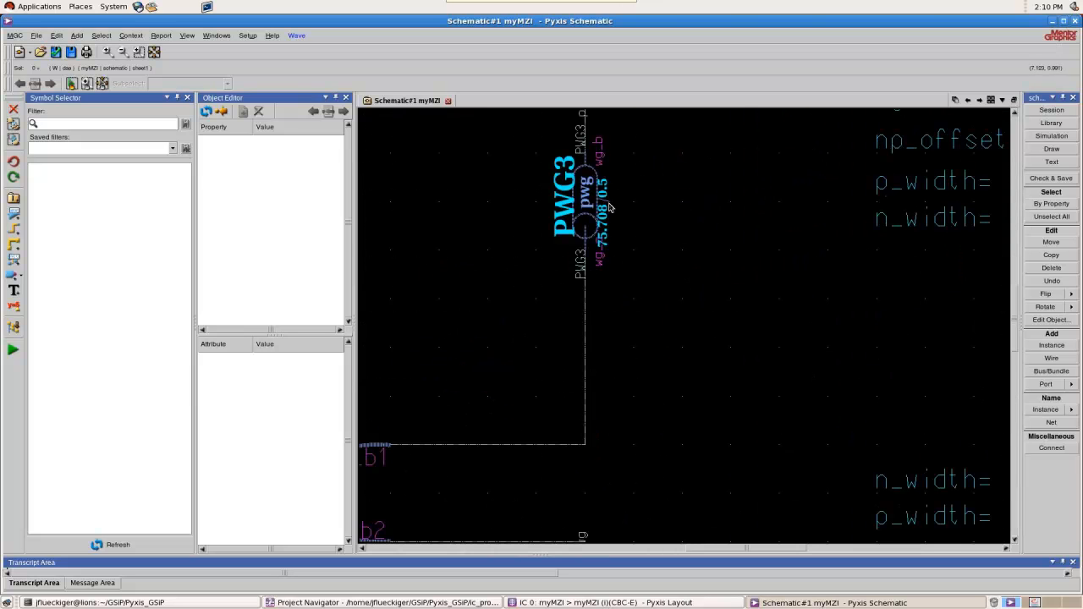
{"action": "scroll", "coordinate": [609, 207], "scroll_direction": "down", "scroll_amount": 2}
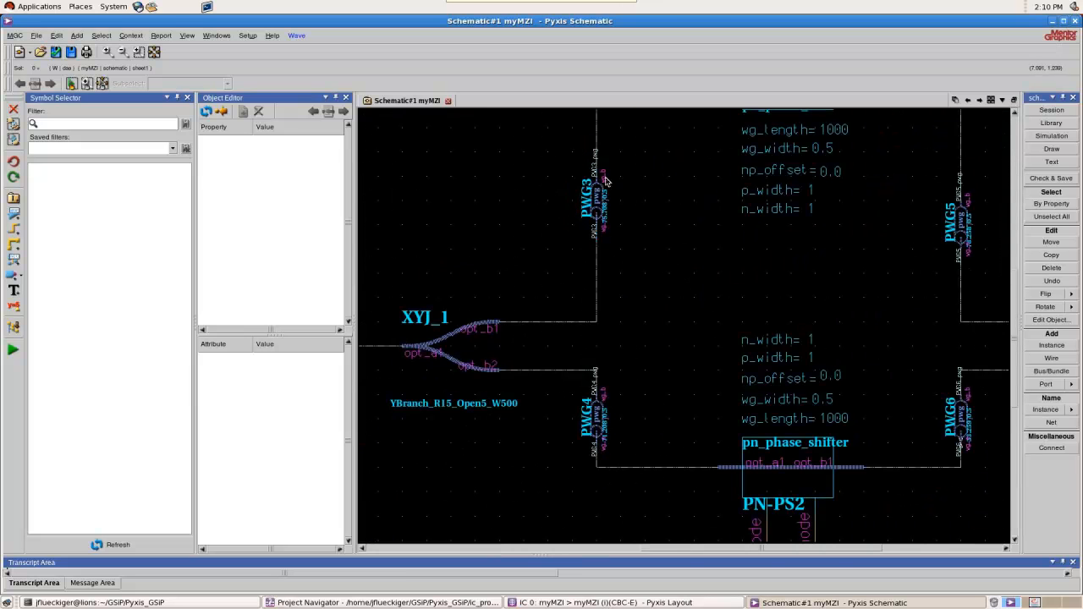
{"action": "scroll", "coordinate": [601, 212], "scroll_direction": "down", "scroll_amount": 2}
{"action": "scroll", "coordinate": [600, 254], "scroll_direction": "up", "scroll_amount": 2}
{"action": "scroll", "coordinate": [605, 464], "scroll_direction": "up", "scroll_amount": 2}
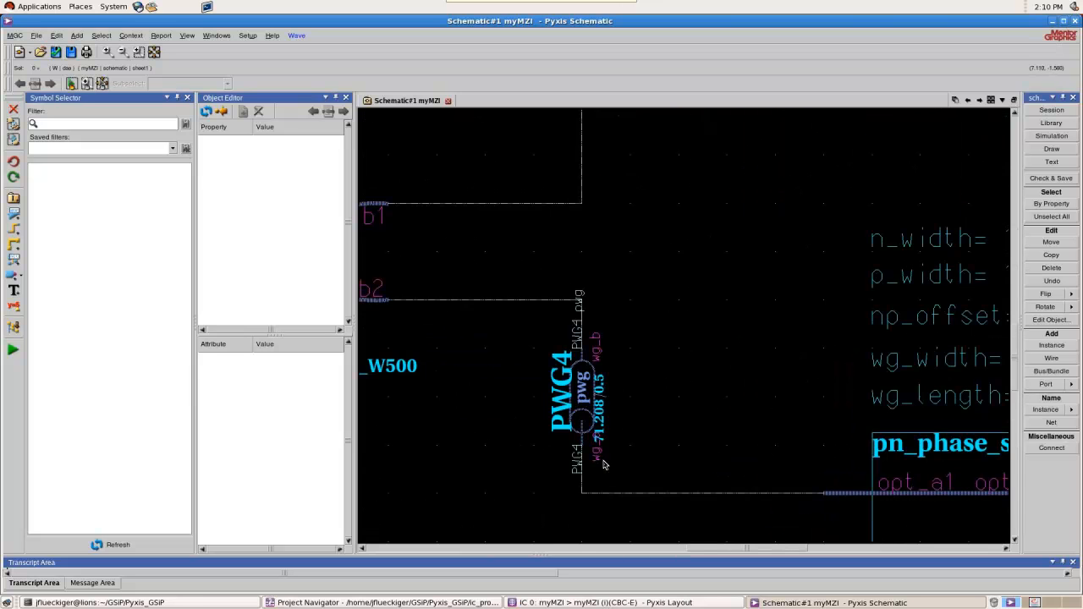
{"action": "scroll", "coordinate": [608, 449], "scroll_direction": "up", "scroll_amount": 1}
{"action": "scroll", "coordinate": [745, 347], "scroll_direction": "down", "scroll_amount": 3}
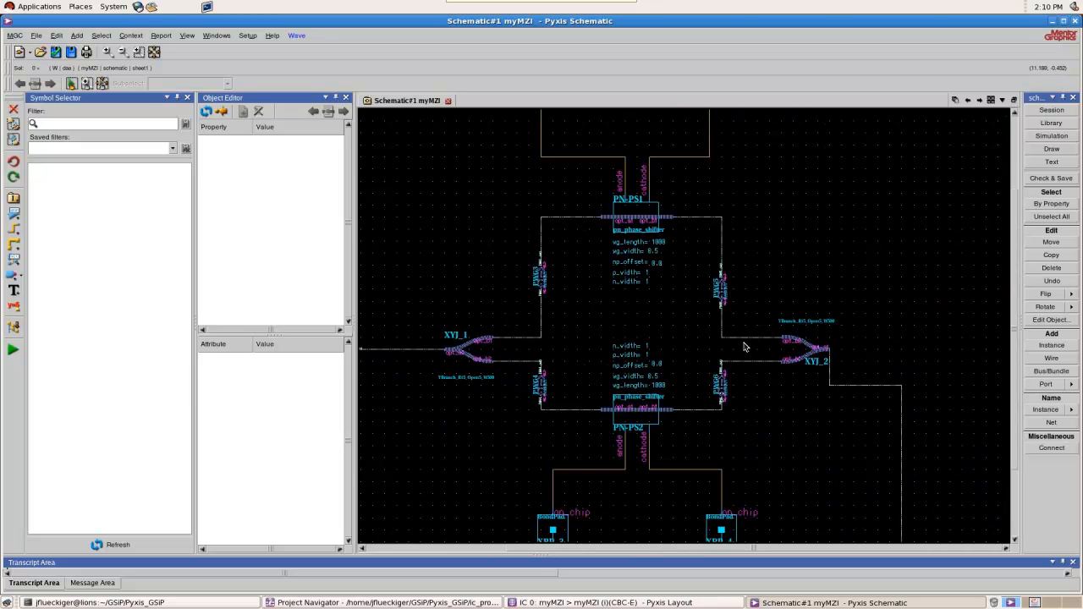
{"action": "scroll", "coordinate": [692, 299], "scroll_direction": "up", "scroll_amount": 3}
{"action": "scroll", "coordinate": [675, 298], "scroll_direction": "down", "scroll_amount": 3}
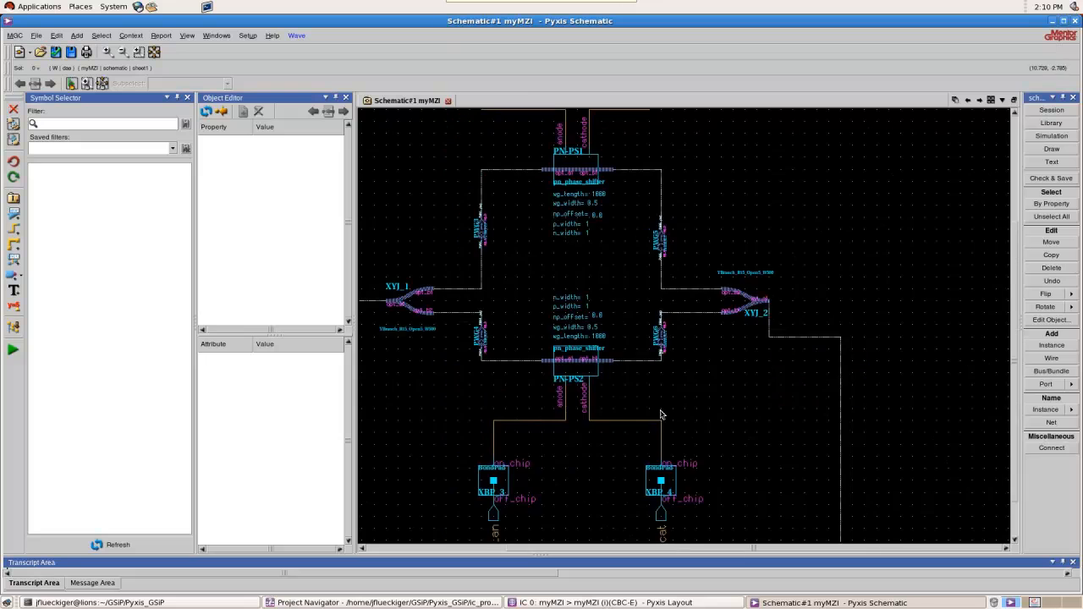
{"action": "scroll", "coordinate": [636, 333], "scroll_direction": "up", "scroll_amount": 3}
{"action": "scroll", "coordinate": [708, 339], "scroll_direction": "down", "scroll_amount": 3}
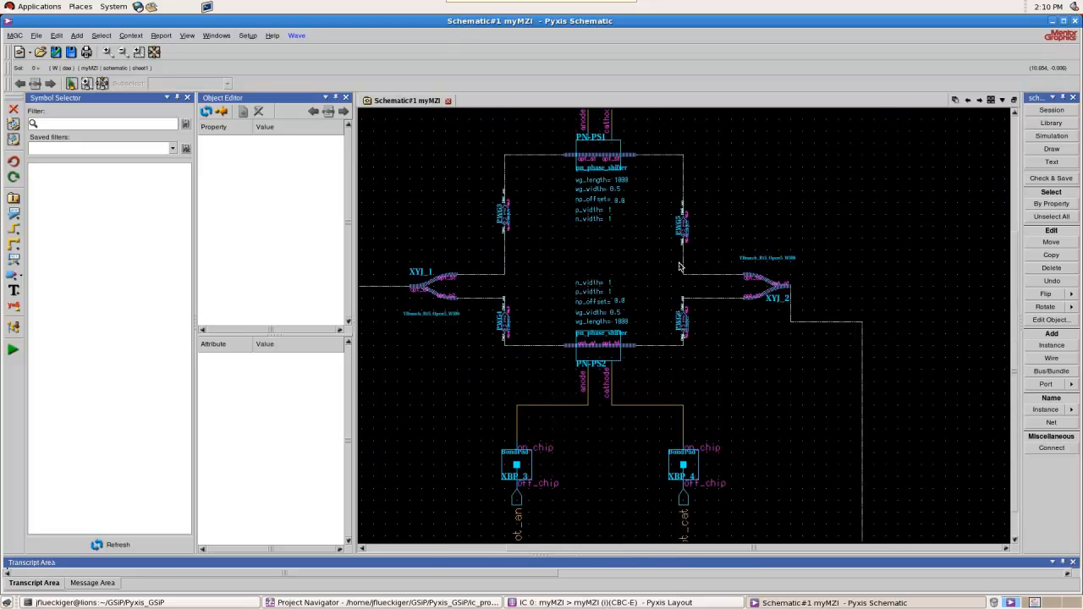
Check and save the myMZI schematic, and close the check report
{"action": "scroll", "coordinate": [687, 273], "scroll_direction": "down", "scroll_amount": 3}
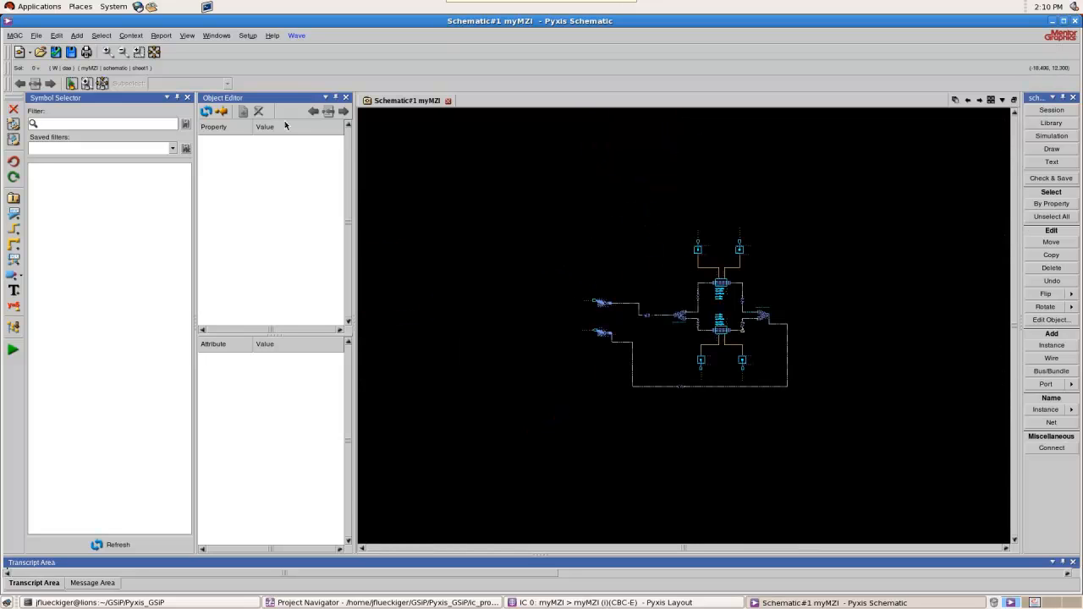
{"action": "left_click", "coordinate": [56, 53]}
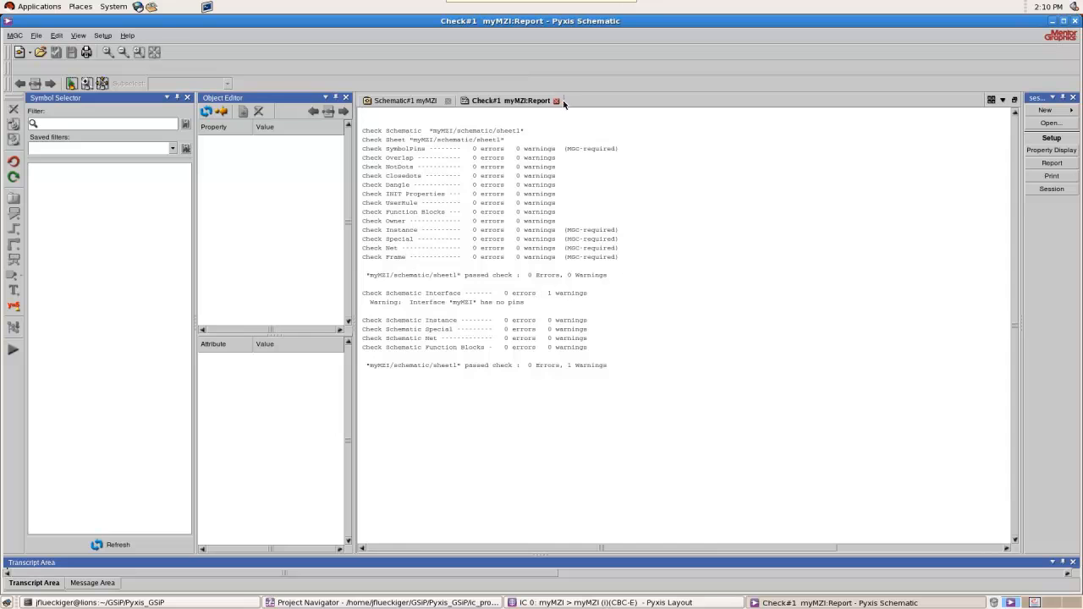
{"action": "left_click", "coordinate": [560, 101]}
Enter simulation mode with the default Eldo configuration, generate the myMZI netlist and open myMZI_default.spi
{"action": "left_click", "coordinate": [13, 350]}
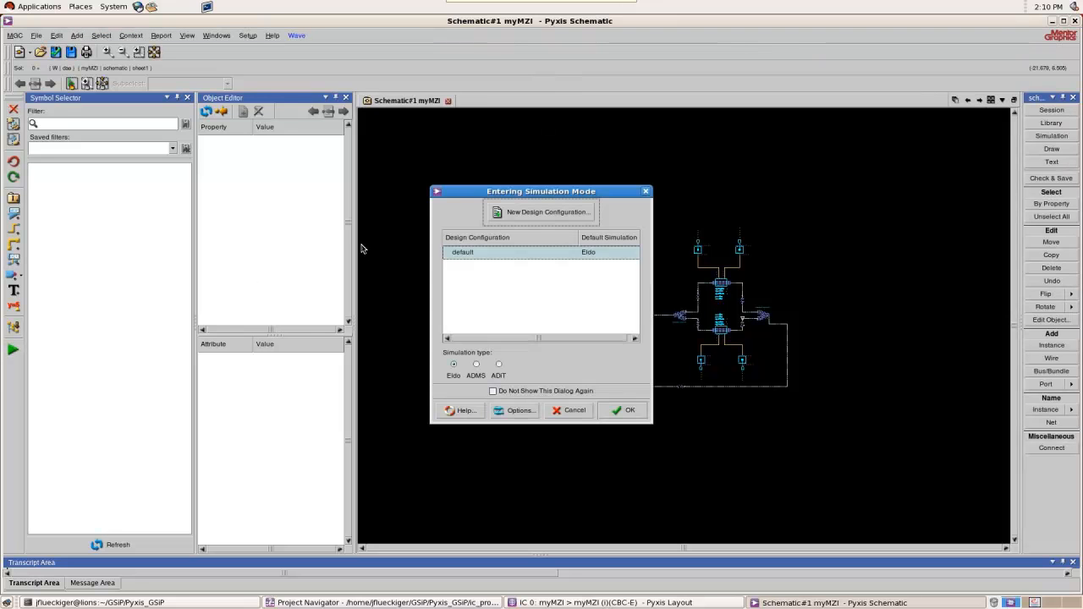
{"action": "left_click", "coordinate": [626, 411]}
{"action": "left_click", "coordinate": [311, 36]}
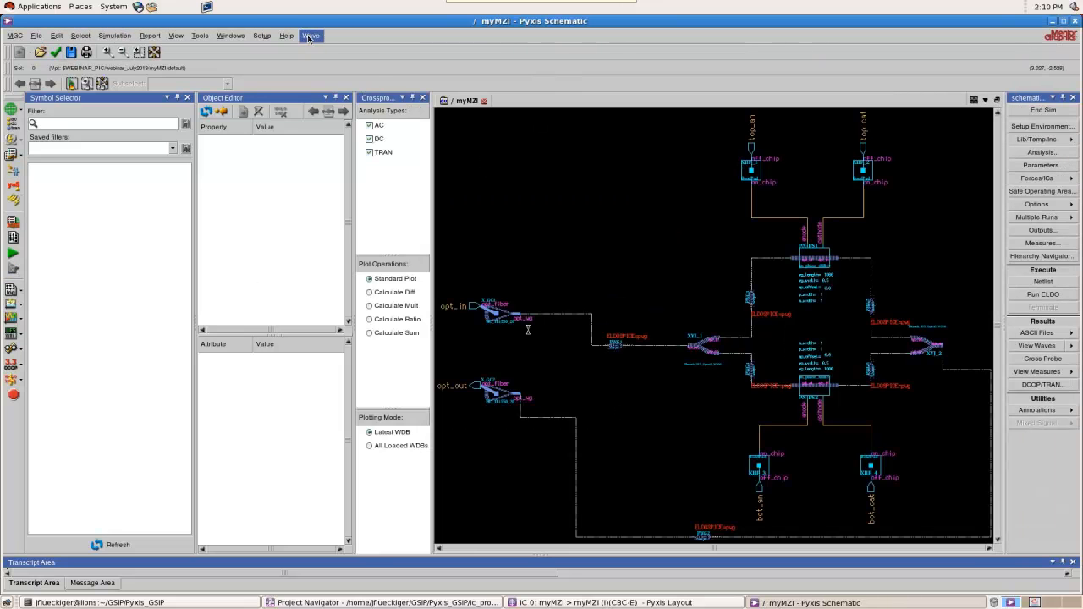
{"action": "left_click", "coordinate": [337, 51]}
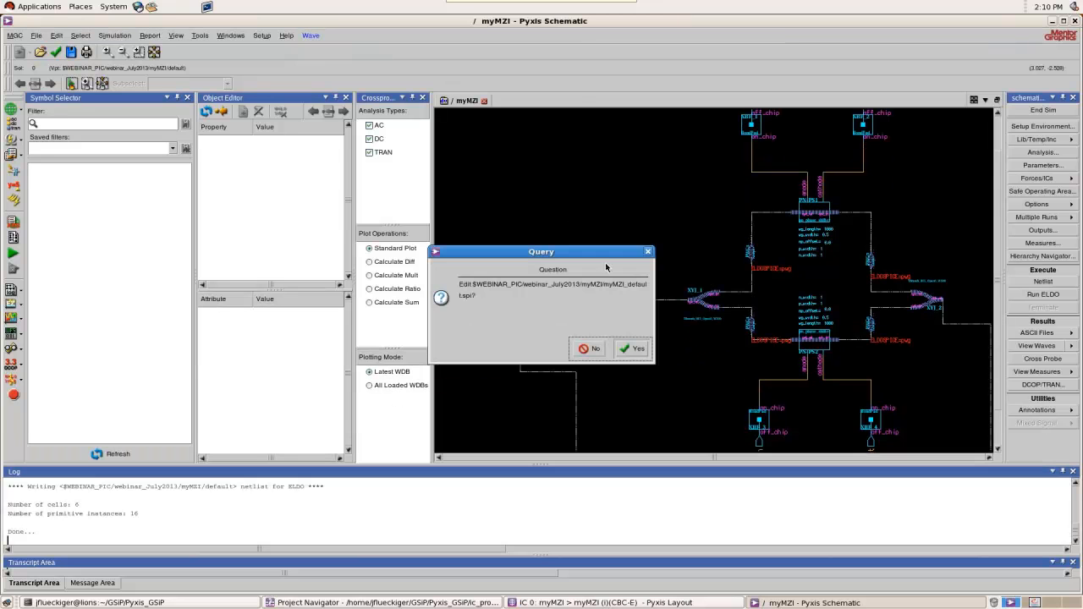
{"action": "left_click", "coordinate": [634, 349]}
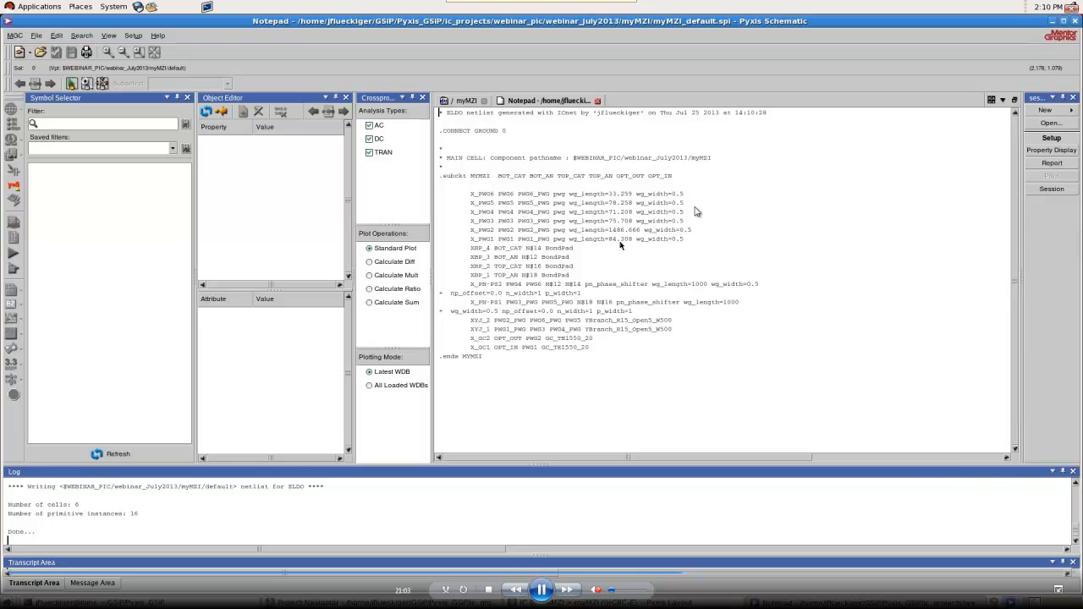
Close the netlist and the schematic session, and switch to the myMZI layout in Pyxis Layout
{"action": "left_click", "coordinate": [598, 99]}
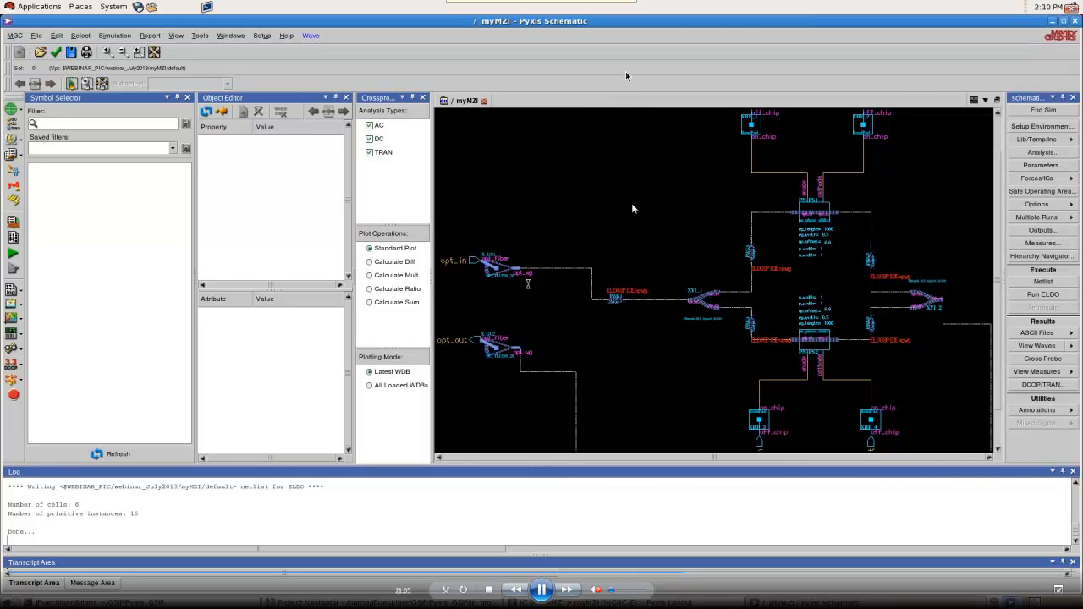
{"action": "scroll", "coordinate": [595, 245], "scroll_direction": "down", "scroll_amount": 2}
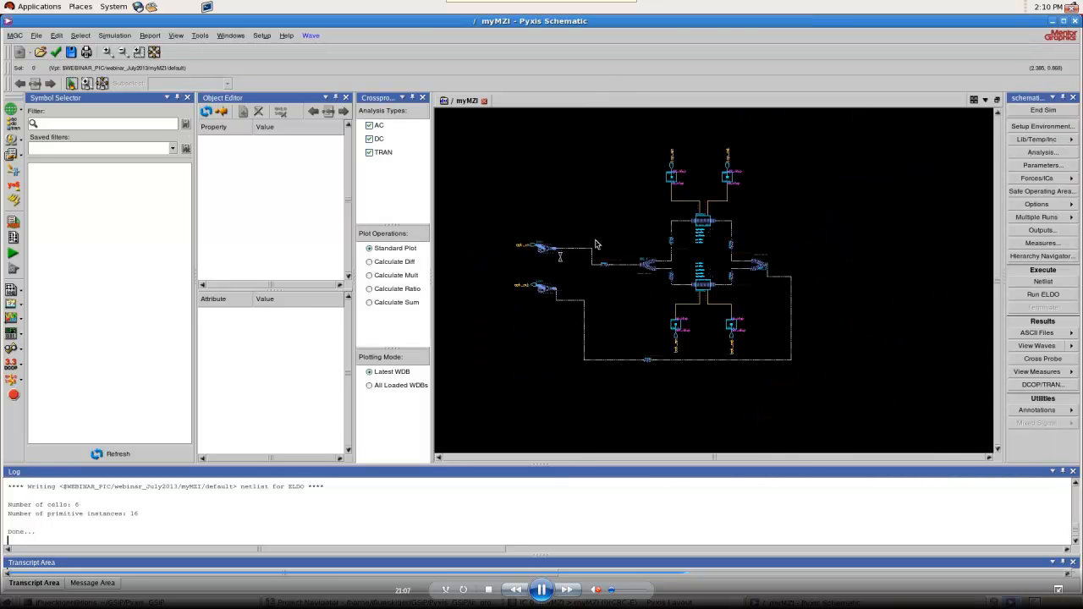
{"action": "left_click", "coordinate": [1075, 20]}
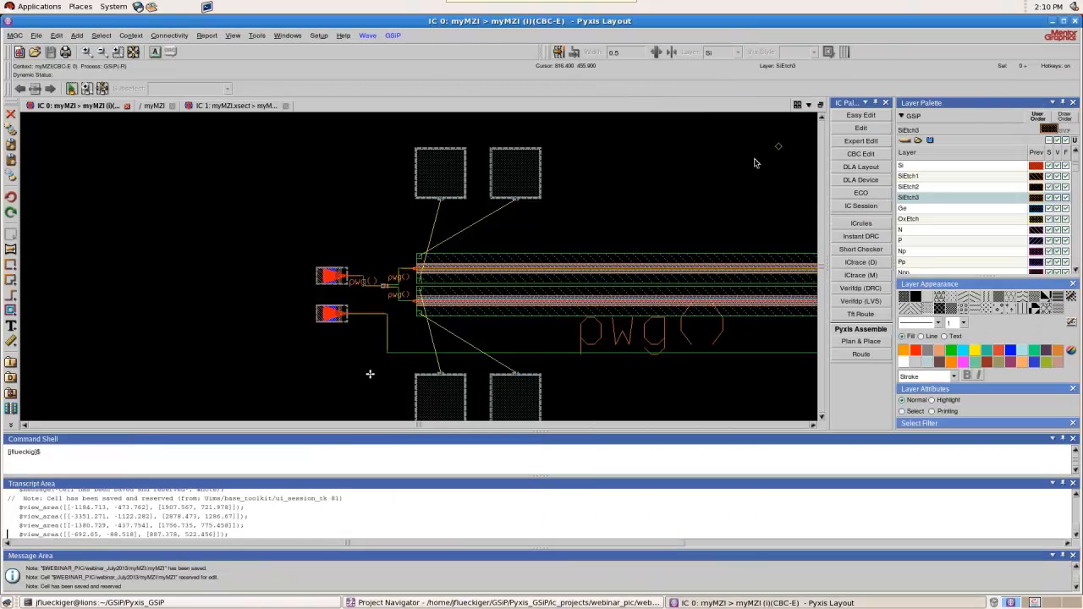
{"action": "left_click", "coordinate": [905, 64]}
Use IRoute to connect the upper phase shifter's upper contact to the upper-right bond pad, changing from M1 to ML with wire width 10
{"action": "scroll", "coordinate": [395, 228], "scroll_direction": "up", "scroll_amount": 3}
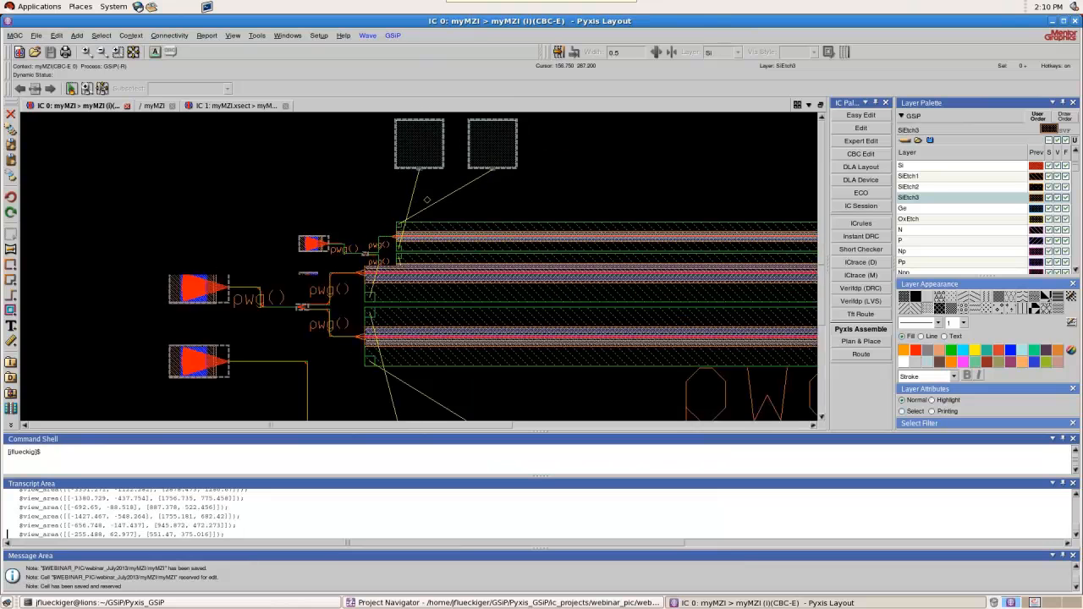
{"action": "scroll", "coordinate": [423, 181], "scroll_direction": "up", "scroll_amount": 1}
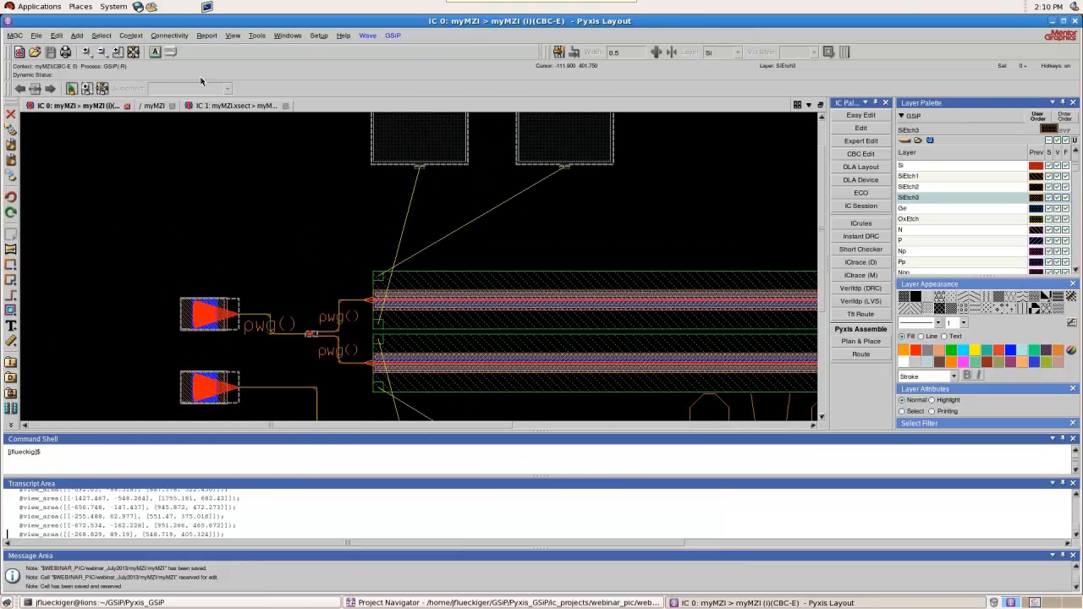
{"action": "left_click", "coordinate": [257, 35]}
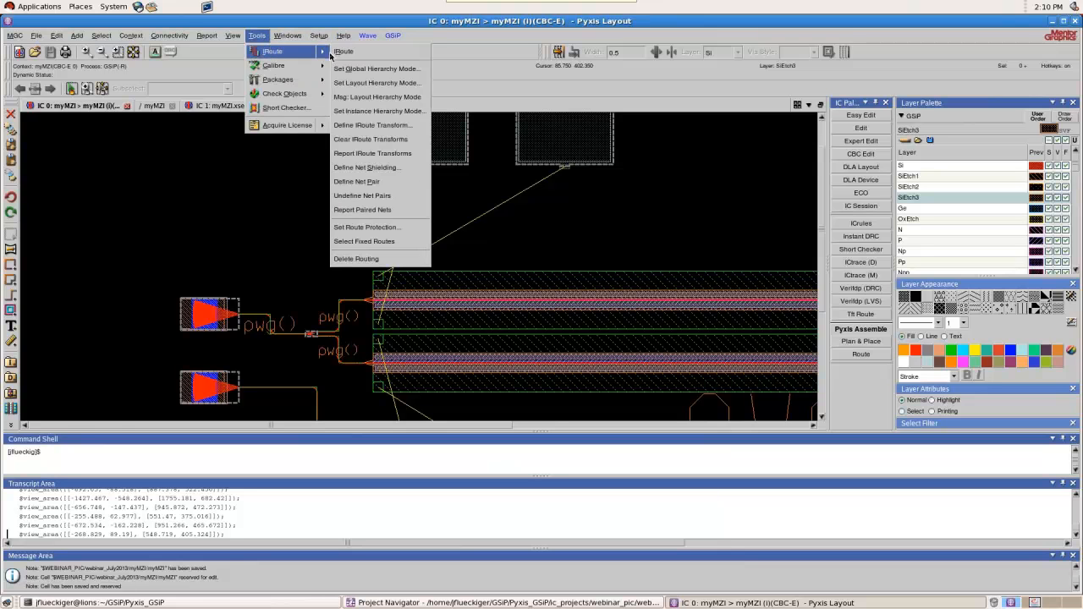
{"action": "left_click", "coordinate": [337, 53]}
{"action": "left_click", "coordinate": [366, 276]}
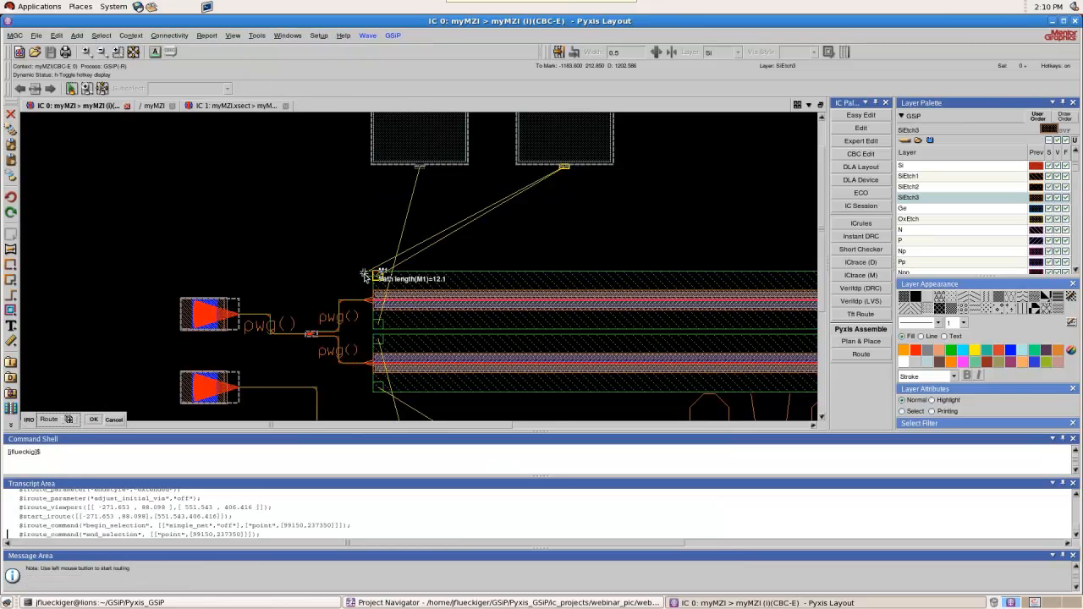
{"action": "double_click", "coordinate": [375, 261]}
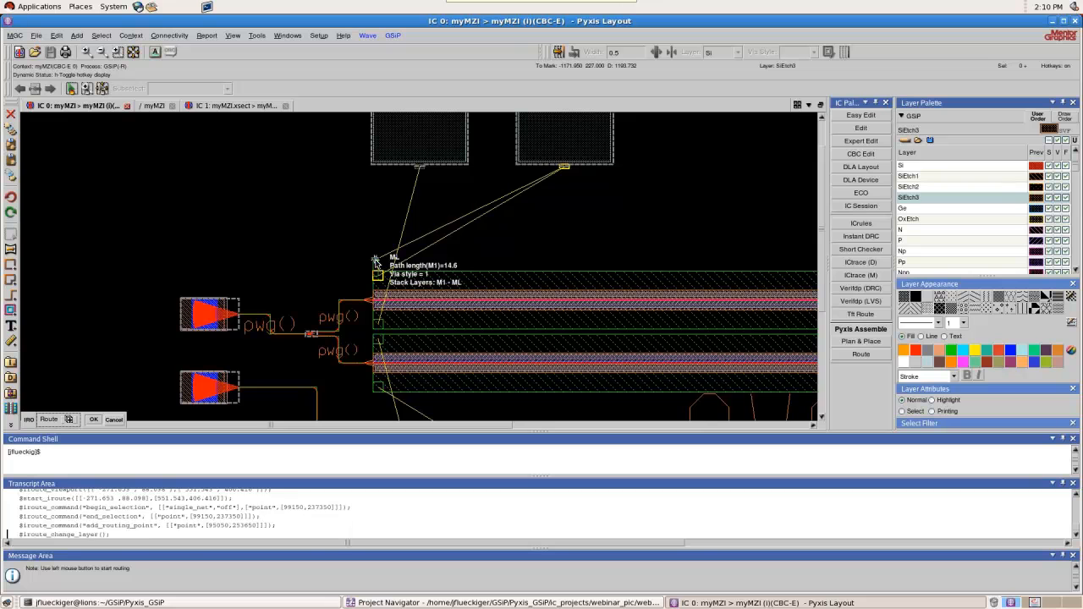
{"action": "left_click", "coordinate": [375, 261]}
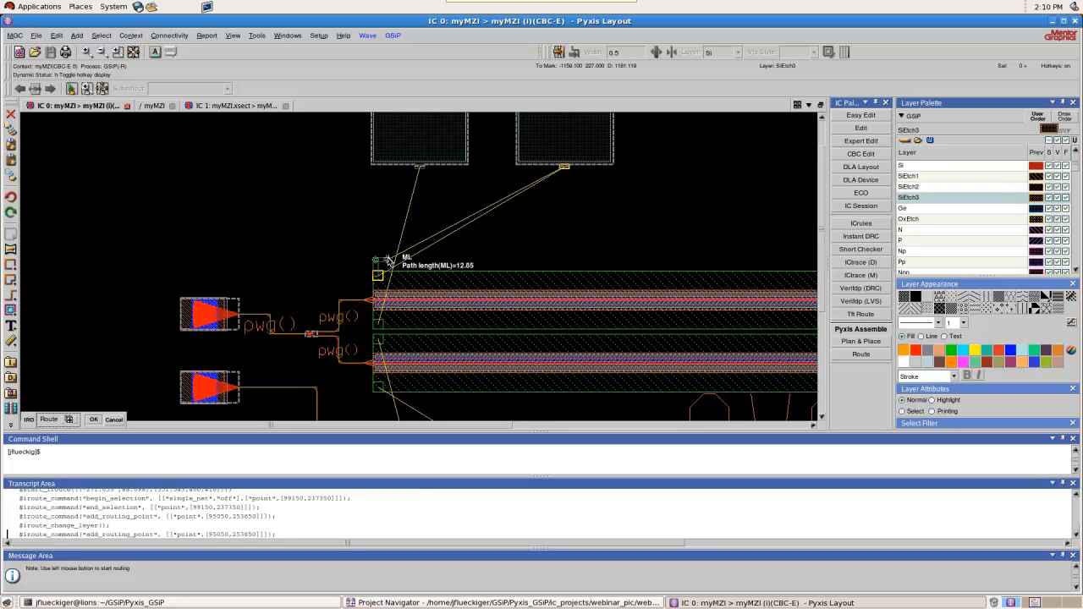
{"action": "key", "text": "w"}
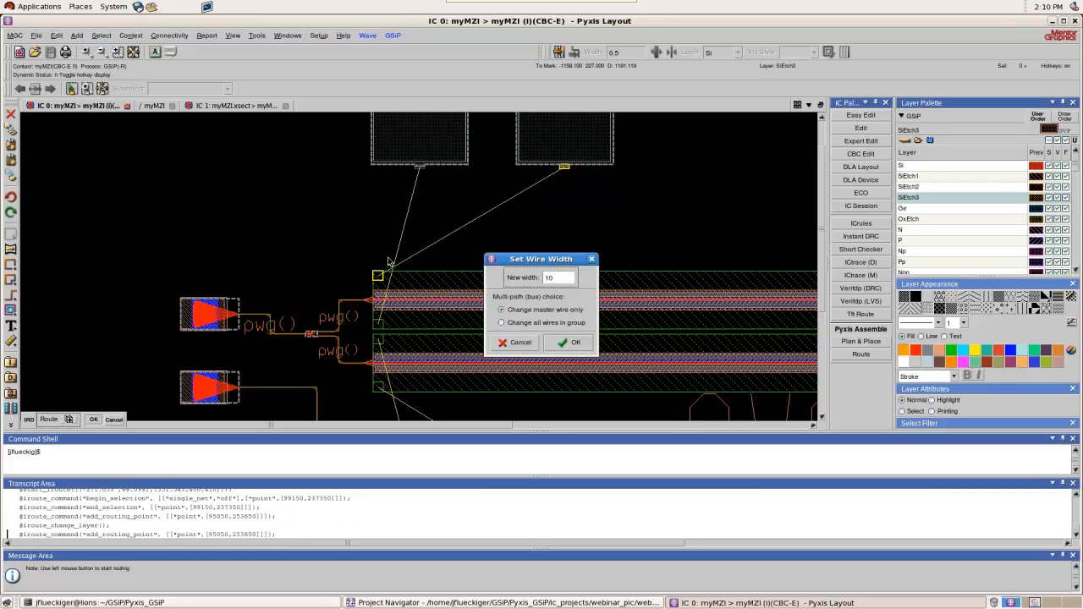
{"action": "key", "text": "Return"}
{"action": "left_click", "coordinate": [564, 251]}
{"action": "double_click", "coordinate": [573, 172]}
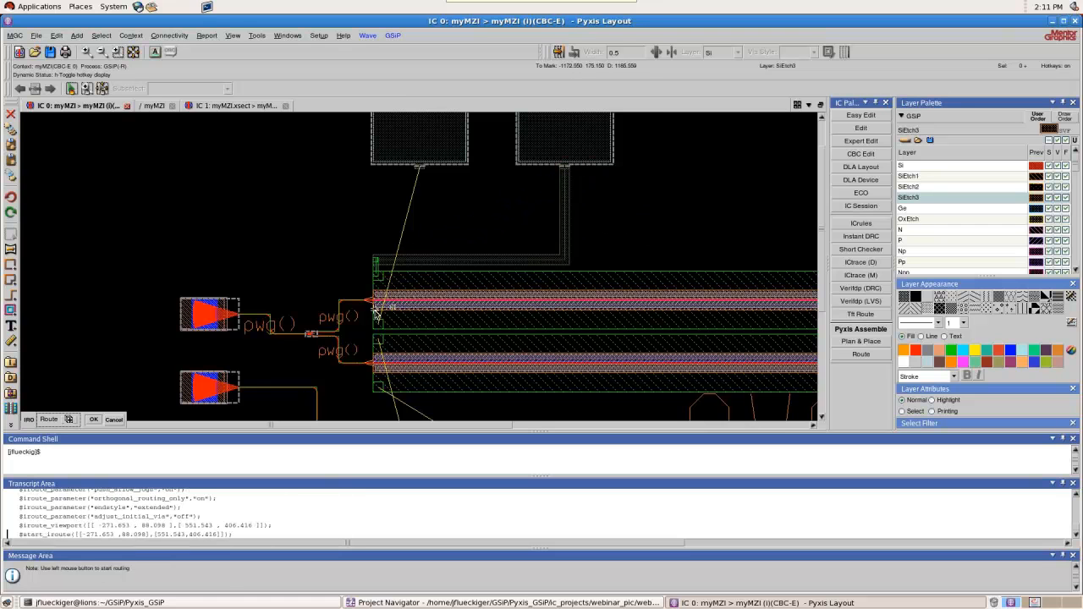
Route the upper phase shifter's lower contact to the upper-left bond pad, changing from M1 to ML with wire width 10
{"action": "left_click", "coordinate": [376, 322]}
{"action": "left_click", "coordinate": [360, 325]}
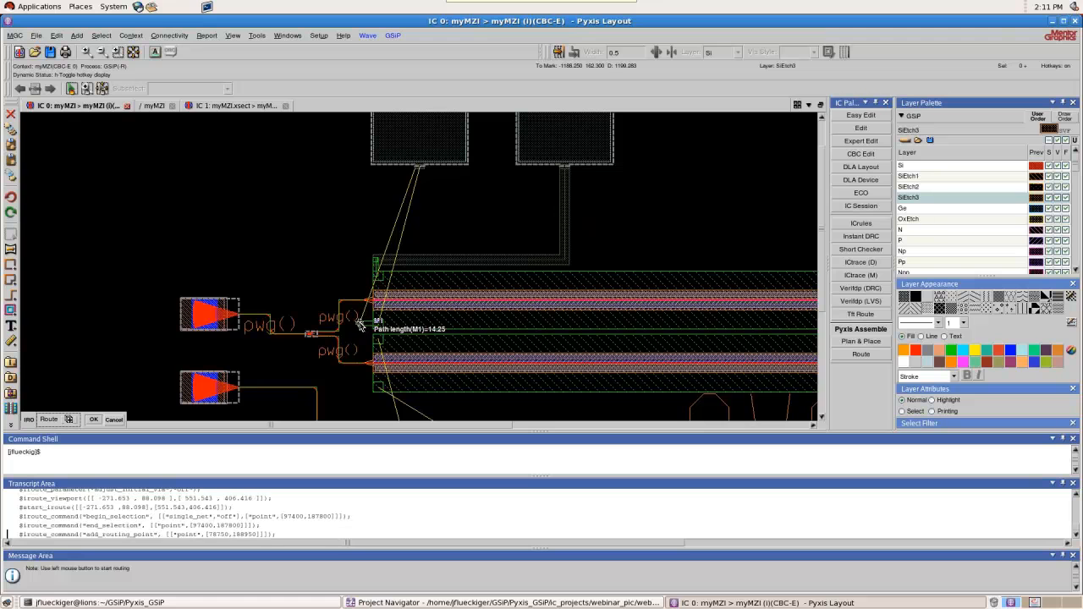
{"action": "key", "text": "space"}
{"action": "left_click", "coordinate": [360, 325]}
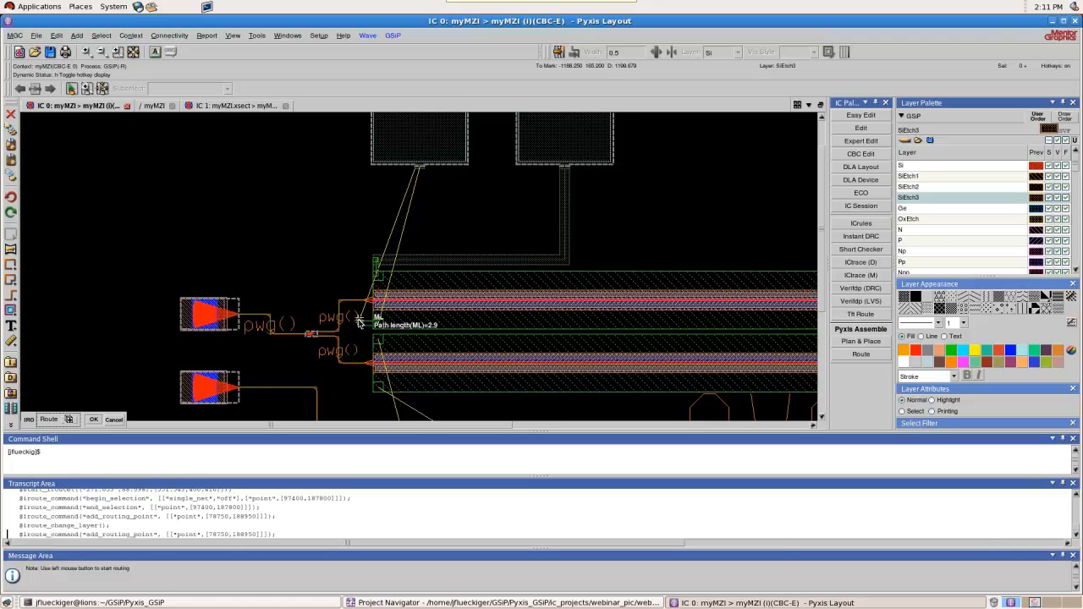
{"action": "key", "text": "w"}
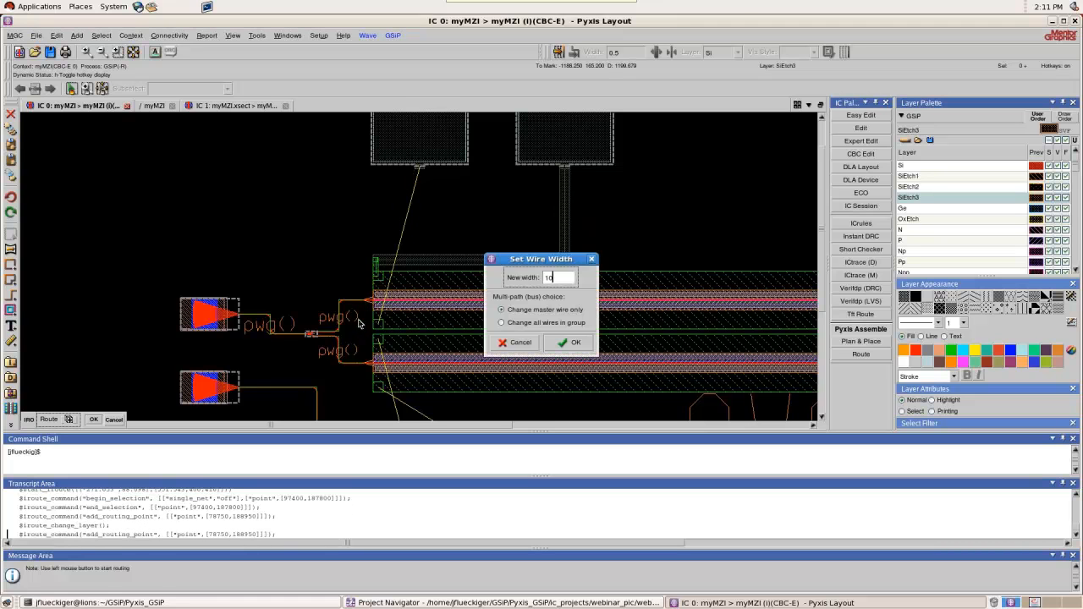
{"action": "key", "text": "Return"}
{"action": "left_click", "coordinate": [365, 205]}
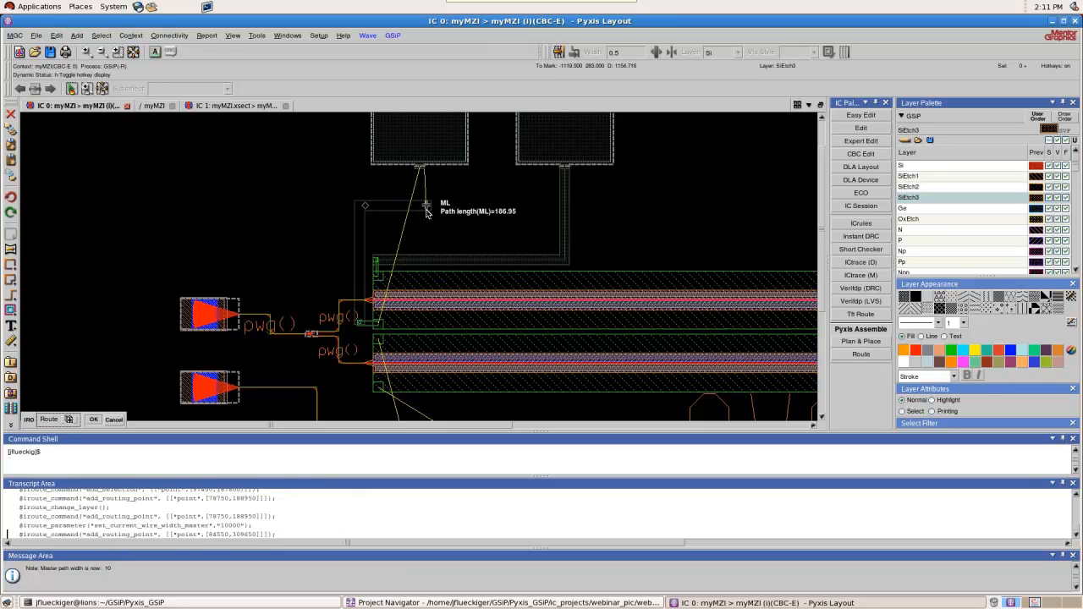
{"action": "left_click", "coordinate": [420, 171]}
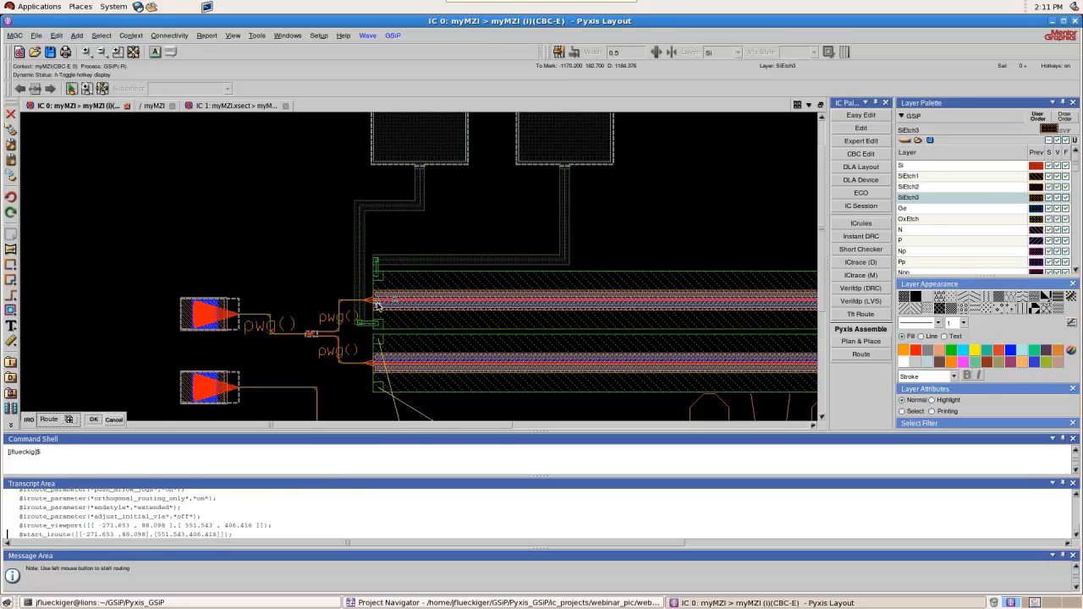
Route the lower phase shifter's lower contact to the lower-right bond pad, changing from M1 to ML with wire width 10
{"action": "scroll", "coordinate": [378, 306], "scroll_direction": "up", "scroll_amount": 4}
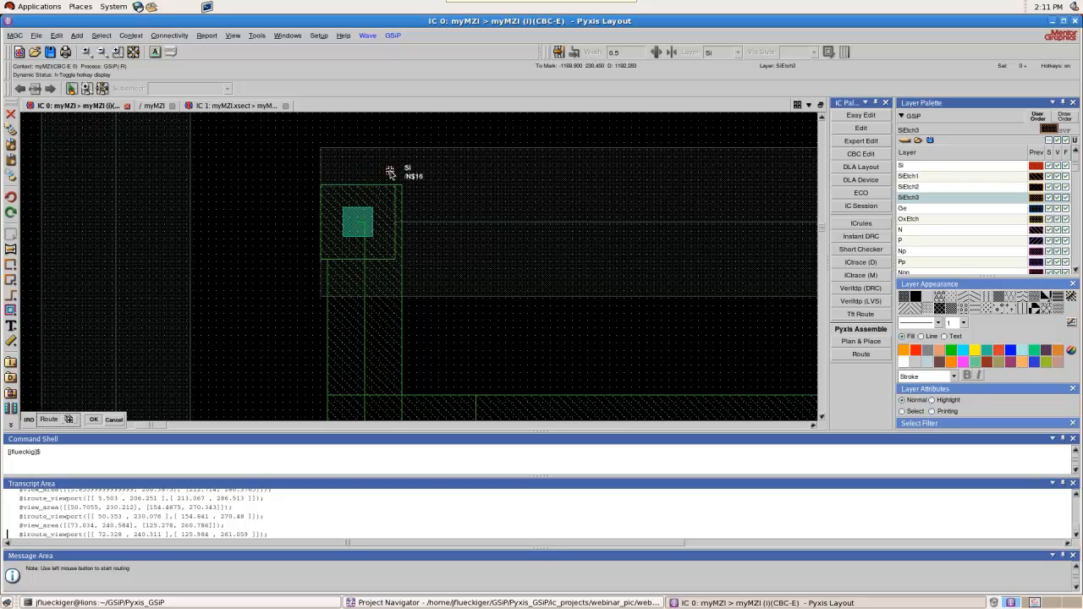
{"action": "scroll", "coordinate": [390, 173], "scroll_direction": "down", "scroll_amount": 4}
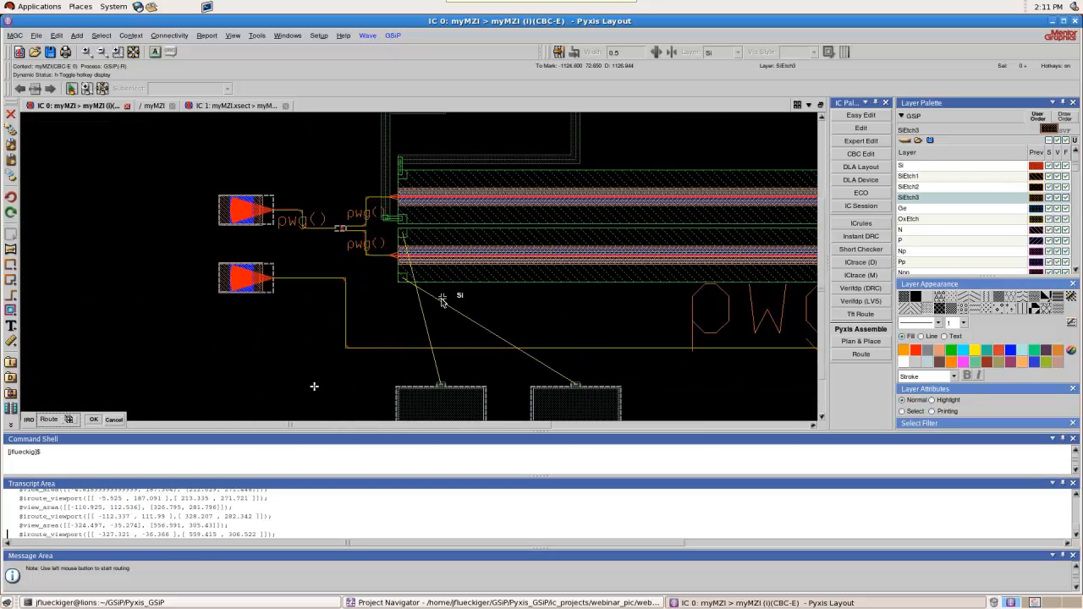
{"action": "left_click", "coordinate": [402, 283]}
{"action": "left_click", "coordinate": [403, 295]}
{"action": "key", "text": "space"}
{"action": "left_click", "coordinate": [403, 297]}
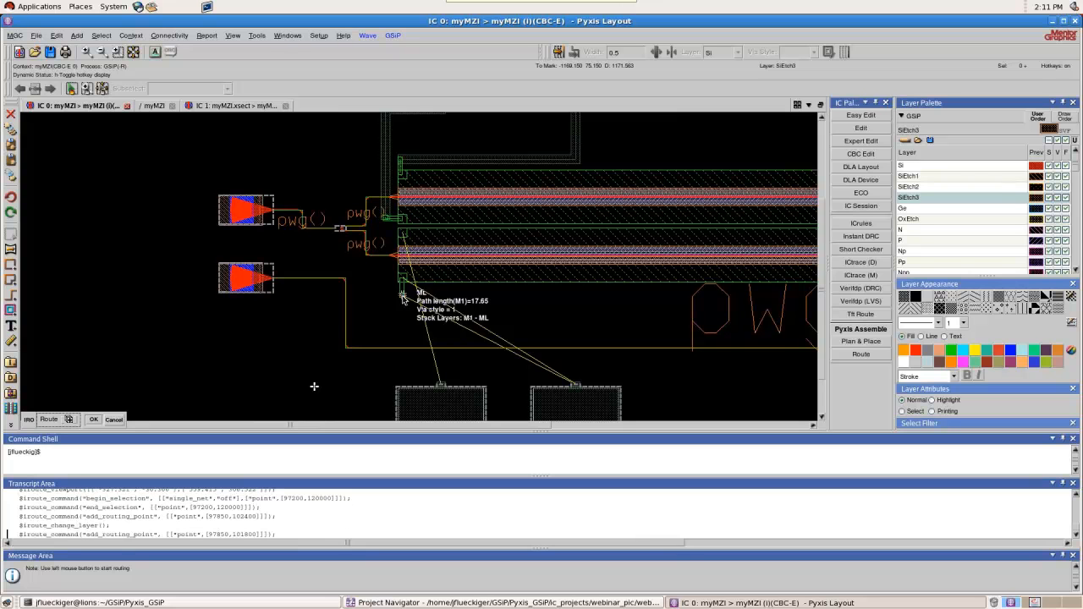
{"action": "type", "text": "w10"}
{"action": "key", "text": "Return"}
{"action": "left_click", "coordinate": [583, 297]}
{"action": "left_click", "coordinate": [580, 385]}
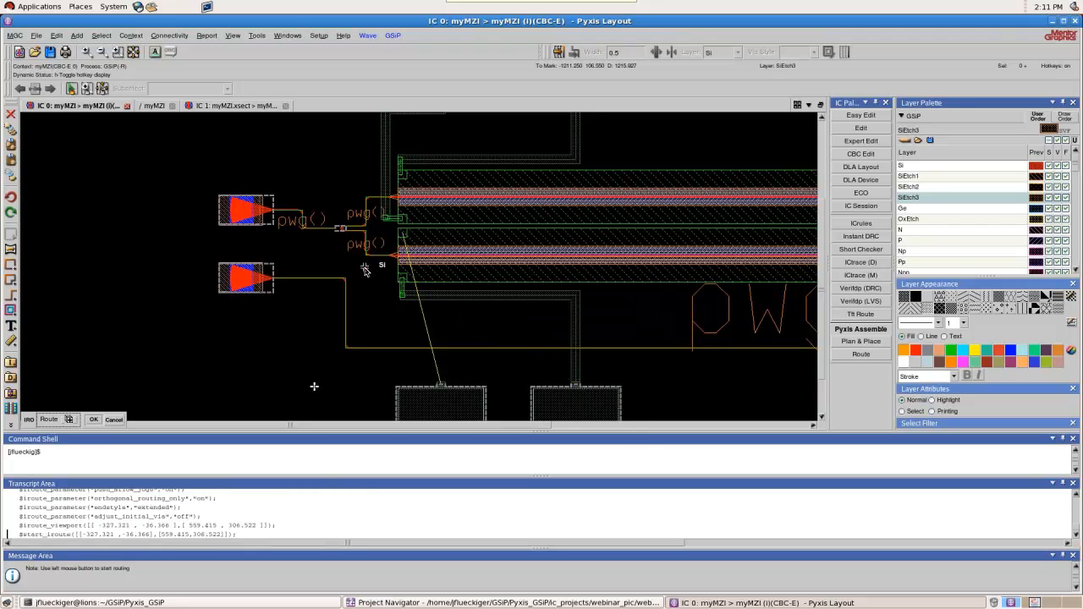
Route the lower phase shifter's upper contact to the lower-left bond pad, changing from M1 to ML with wire width 10
{"action": "left_click", "coordinate": [380, 233]}
{"action": "left_click", "coordinate": [375, 234]}
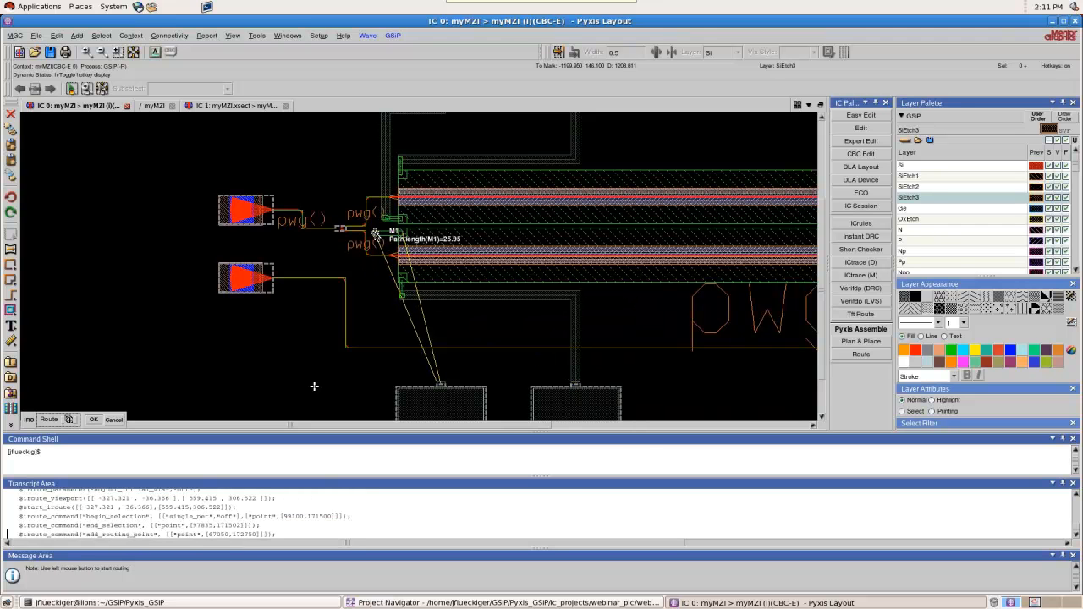
{"action": "key", "text": "space"}
{"action": "left_click", "coordinate": [375, 239]}
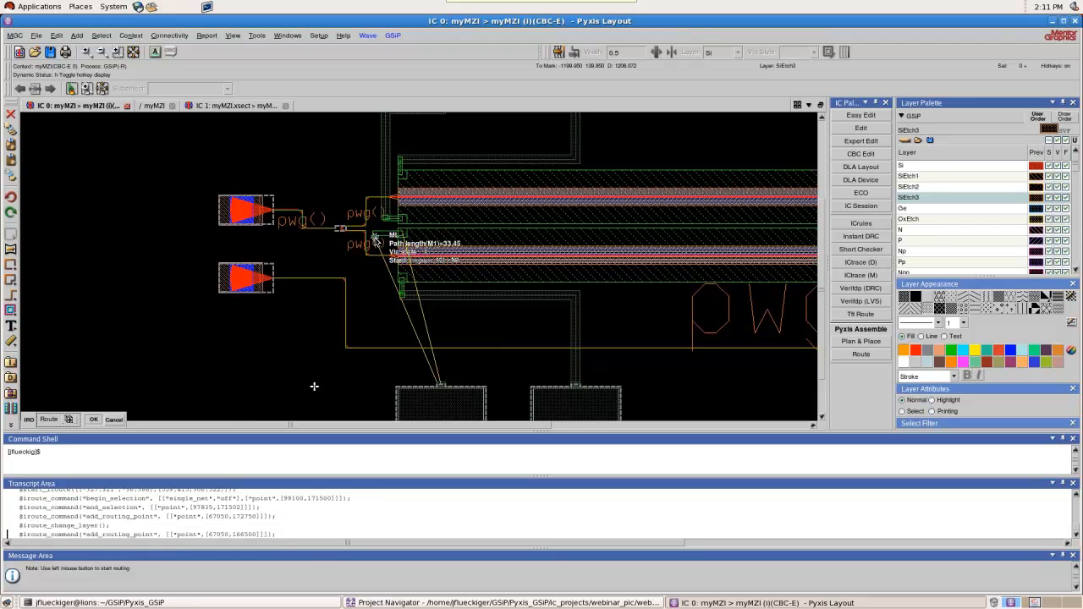
{"action": "key", "text": "w"}
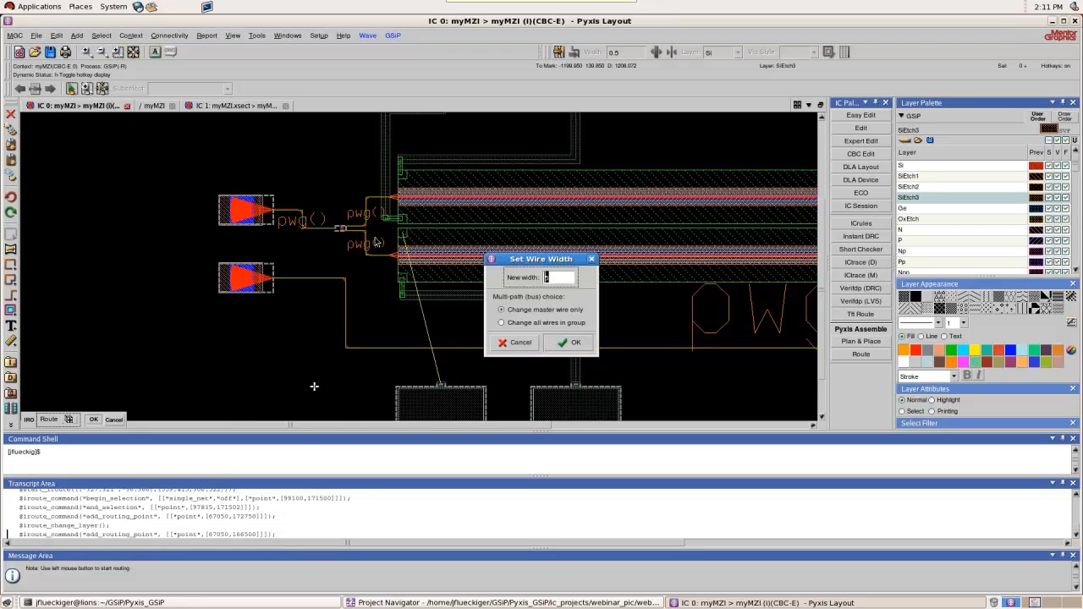
{"action": "key", "text": "Return"}
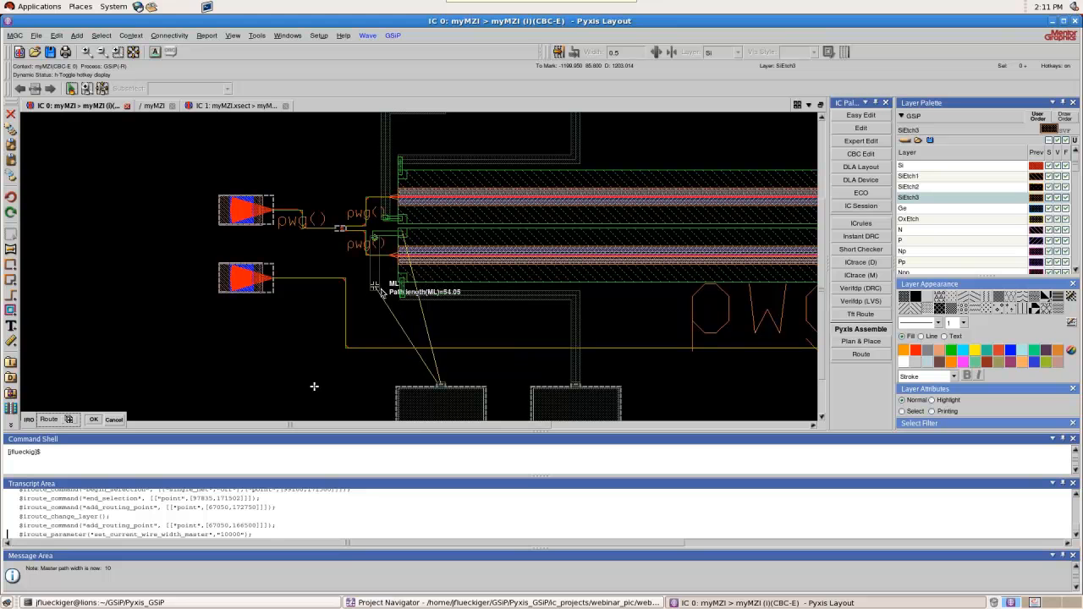
{"action": "left_click", "coordinate": [377, 326]}
{"action": "left_click", "coordinate": [443, 326]}
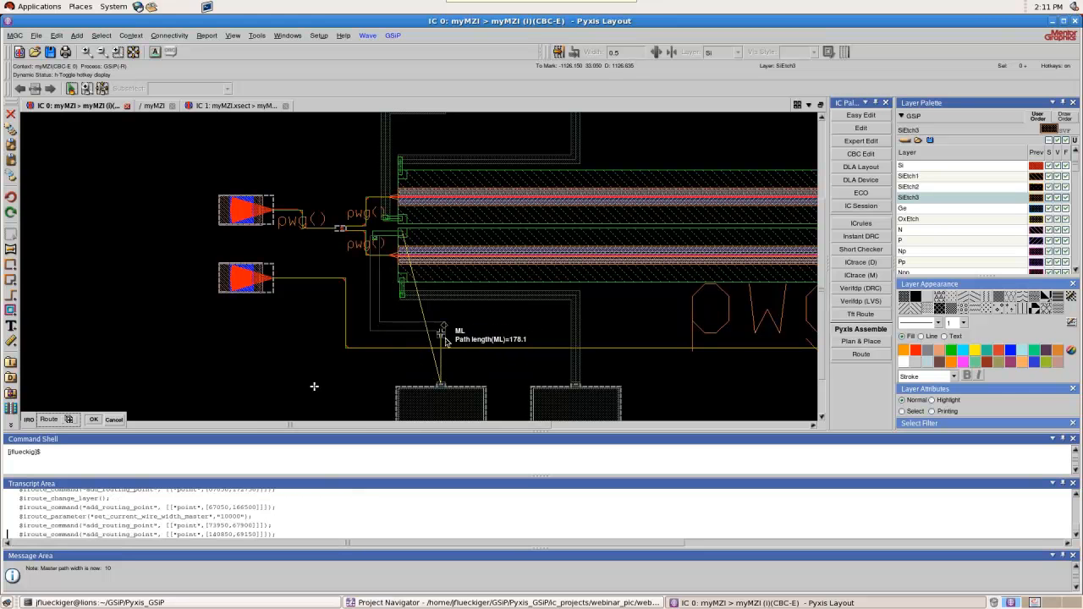
{"action": "left_click", "coordinate": [442, 380]}
Save the myMZI layout cell with the four routed bond pad connections
{"action": "scroll", "coordinate": [356, 297], "scroll_direction": "down", "scroll_amount": 2}
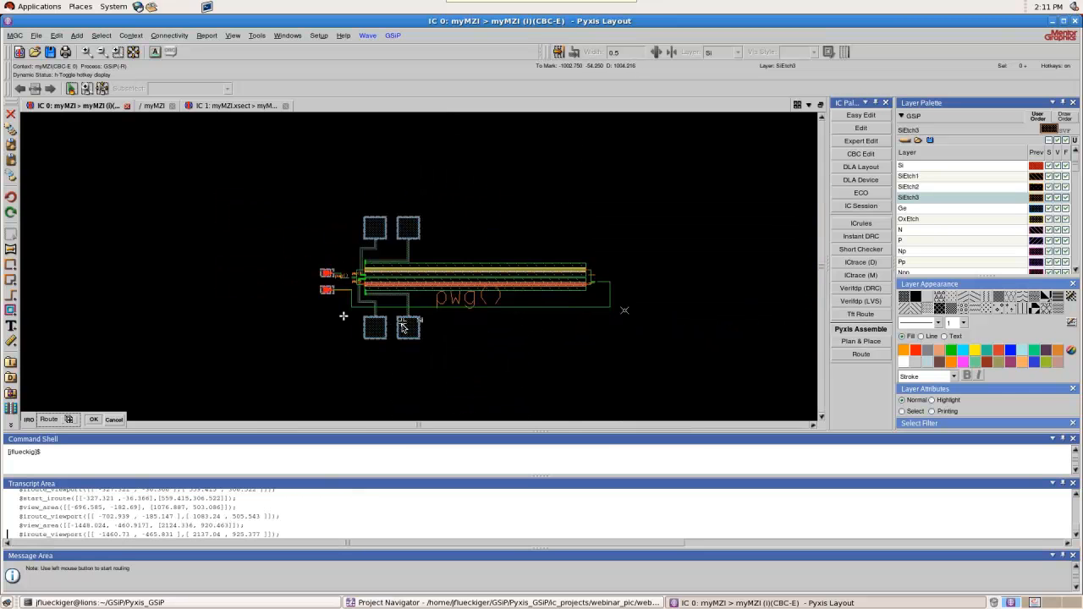
{"action": "scroll", "coordinate": [402, 326], "scroll_direction": "up", "scroll_amount": 1}
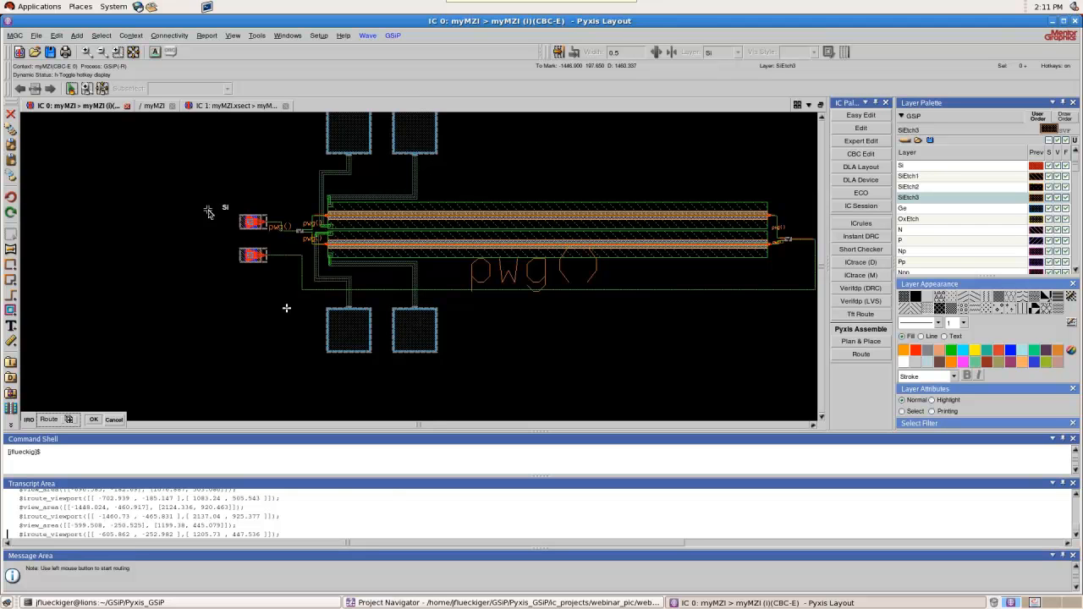
{"action": "left_click", "coordinate": [50, 51]}
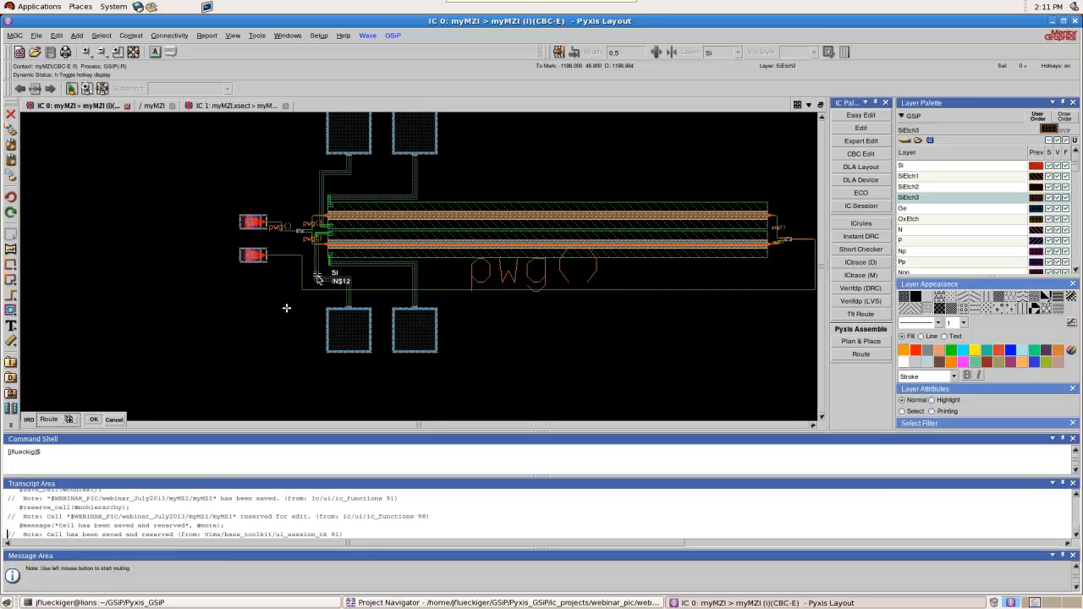
Examine the bent waveguides between the upper grating coupler, the Y-branch and the phase shifters, and the nearby metal vias
{"action": "scroll", "coordinate": [406, 319], "scroll_direction": "down", "scroll_amount": 1}
{"action": "scroll", "coordinate": [373, 286], "scroll_direction": "up", "scroll_amount": 1}
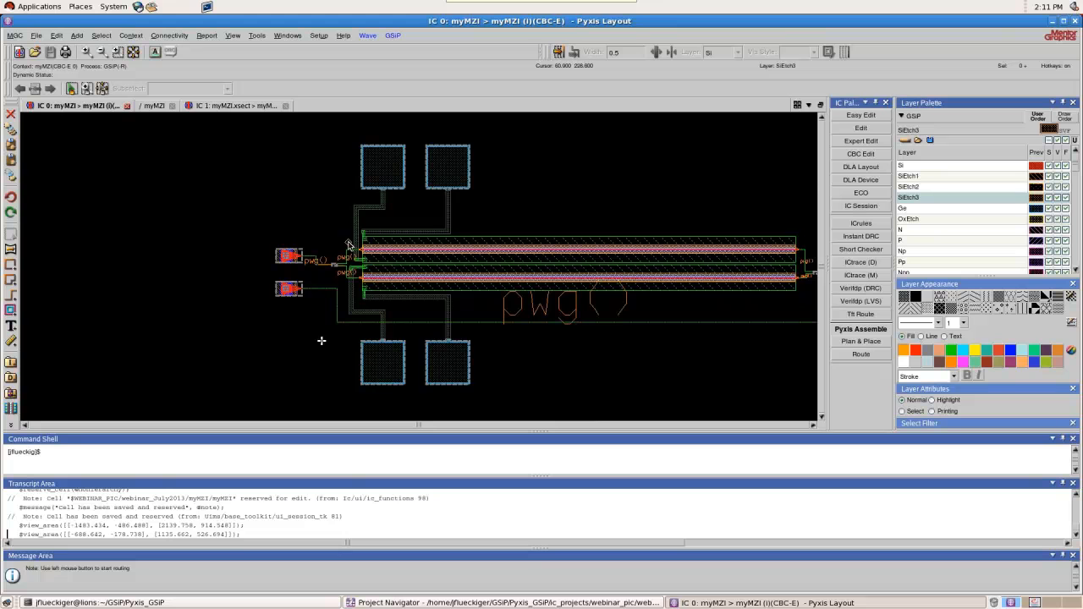
{"action": "scroll", "coordinate": [324, 264], "scroll_direction": "up", "scroll_amount": 1}
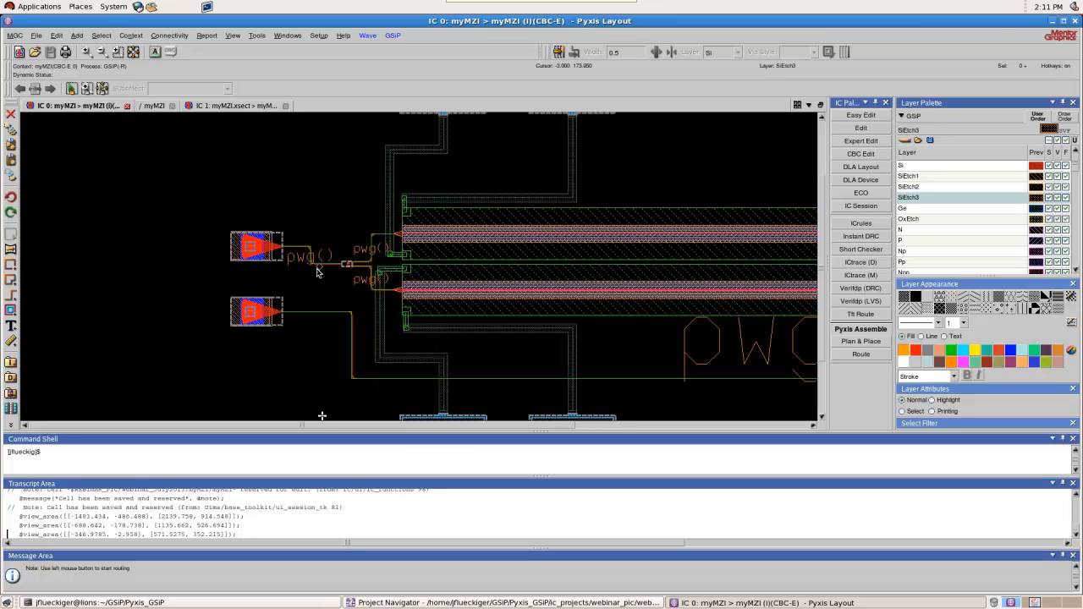
{"action": "scroll", "coordinate": [270, 246], "scroll_direction": "up", "scroll_amount": 2}
{"action": "scroll", "coordinate": [322, 251], "scroll_direction": "up", "scroll_amount": 1}
{"action": "scroll", "coordinate": [358, 243], "scroll_direction": "down", "scroll_amount": 1}
{"action": "scroll", "coordinate": [351, 259], "scroll_direction": "up", "scroll_amount": 1}
{"action": "scroll", "coordinate": [354, 273], "scroll_direction": "up", "scroll_amount": 1}
{"action": "scroll", "coordinate": [356, 234], "scroll_direction": "down", "scroll_amount": 2}
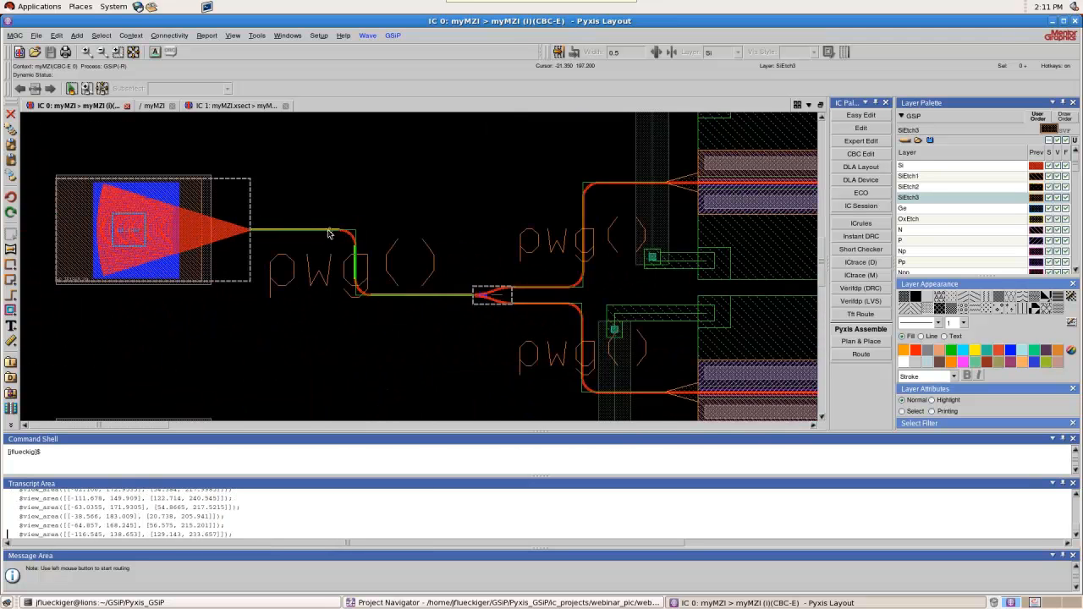
Examine the whole myMZI layout, from the grating couplers and bond pads to the Y-branch at the far end of the phase shifters
{"action": "scroll", "coordinate": [326, 224], "scroll_direction": "down", "scroll_amount": 1}
{"action": "scroll", "coordinate": [330, 303], "scroll_direction": "down", "scroll_amount": 1}
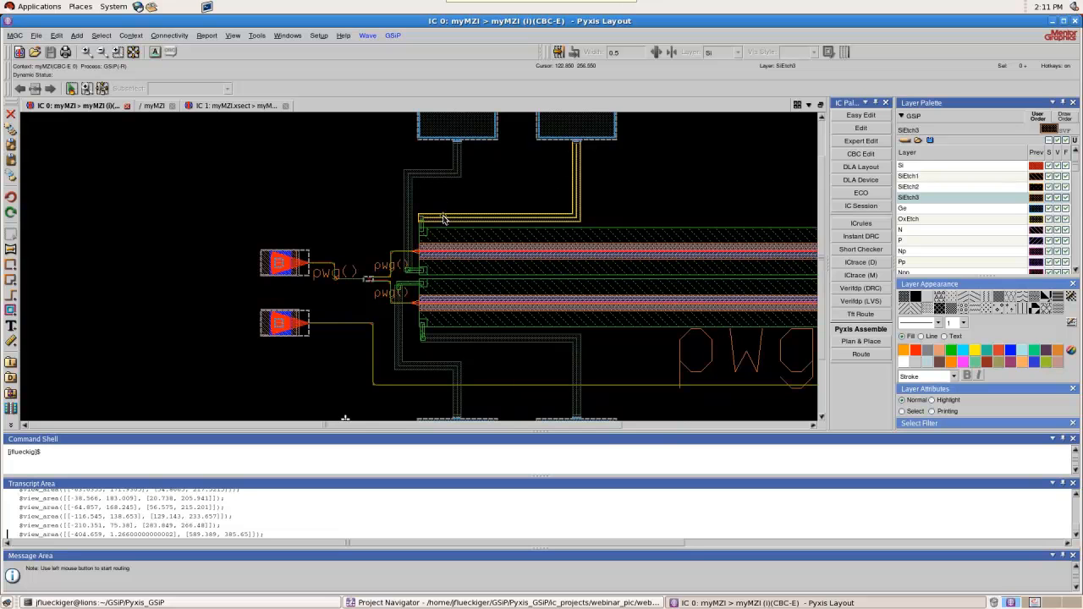
{"action": "scroll", "coordinate": [443, 219], "scroll_direction": "down", "scroll_amount": 1}
{"action": "scroll", "coordinate": [422, 236], "scroll_direction": "down", "scroll_amount": 1}
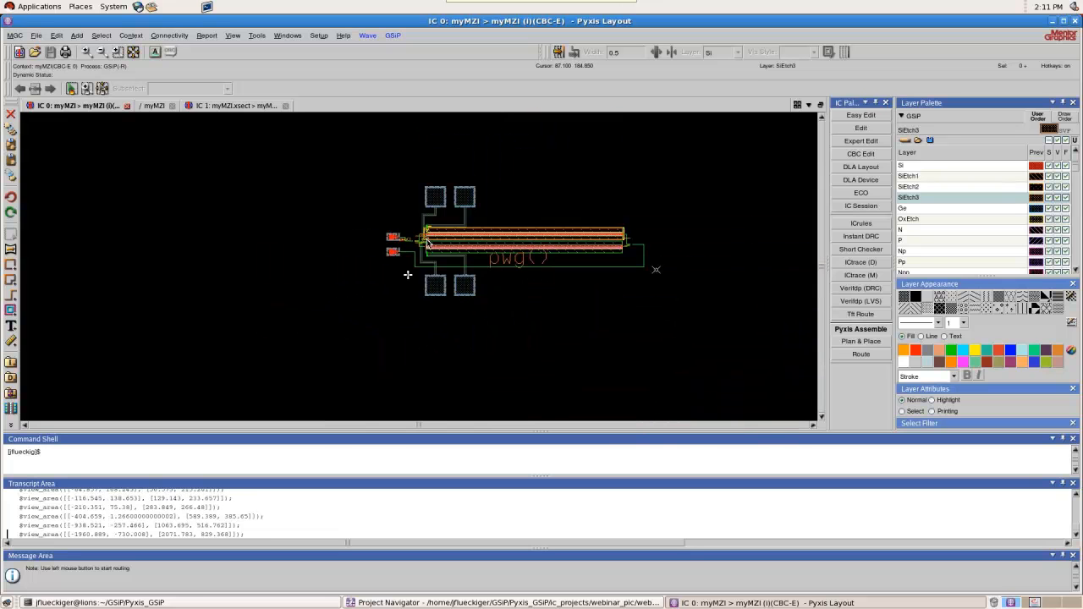
{"action": "scroll", "coordinate": [652, 246], "scroll_direction": "up", "scroll_amount": 2}
{"action": "scroll", "coordinate": [631, 248], "scroll_direction": "up", "scroll_amount": 2}
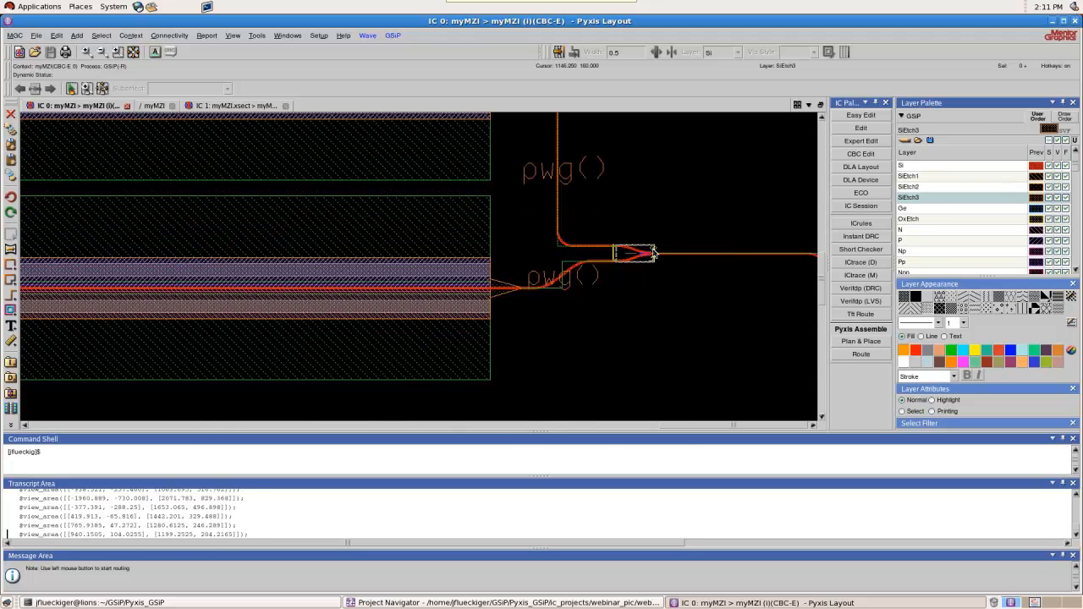
{"action": "scroll", "coordinate": [652, 249], "scroll_direction": "up", "scroll_amount": 2}
{"action": "scroll", "coordinate": [688, 222], "scroll_direction": "down", "scroll_amount": 2}
{"action": "scroll", "coordinate": [701, 226], "scroll_direction": "down", "scroll_amount": 2}
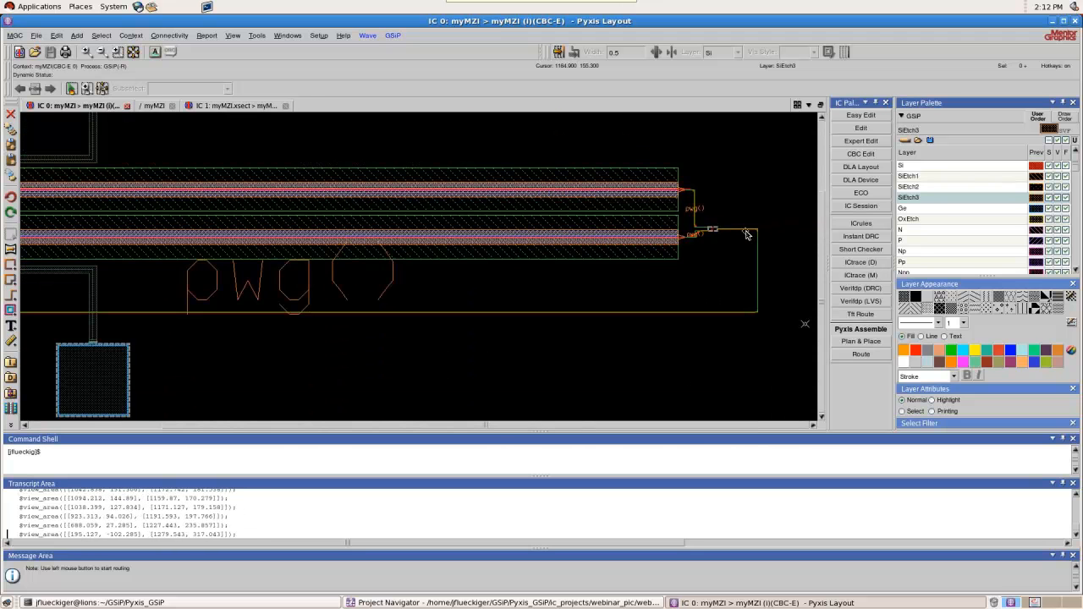
{"action": "scroll", "coordinate": [748, 235], "scroll_direction": "down", "scroll_amount": 1}
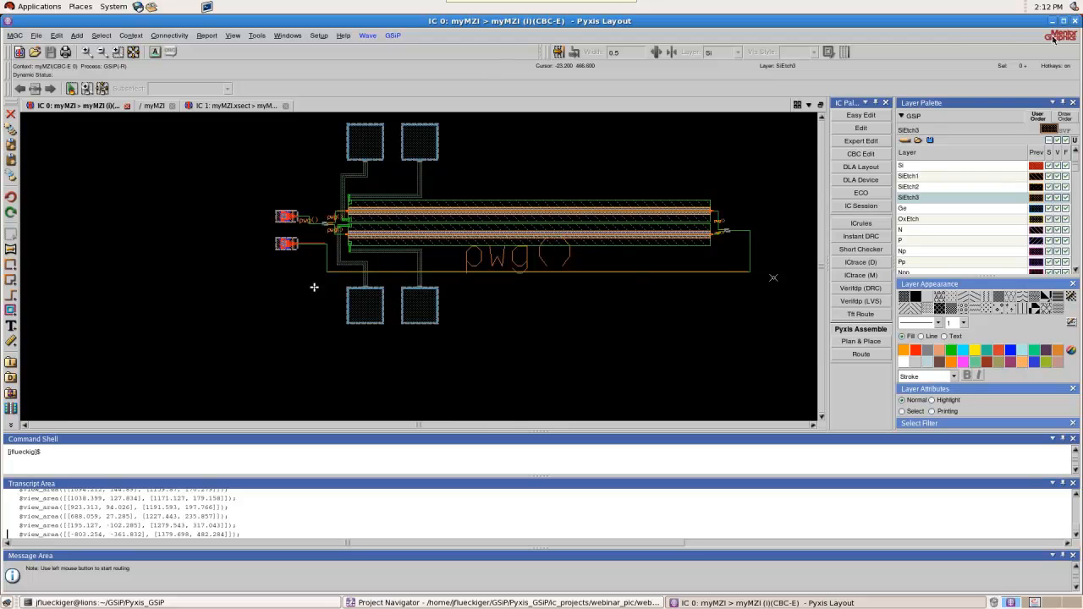
Close the layout session with myMZI.xsect saved, refresh the project hierarchy, and select the myMZI layout cell
{"action": "left_click", "coordinate": [1075, 20]}
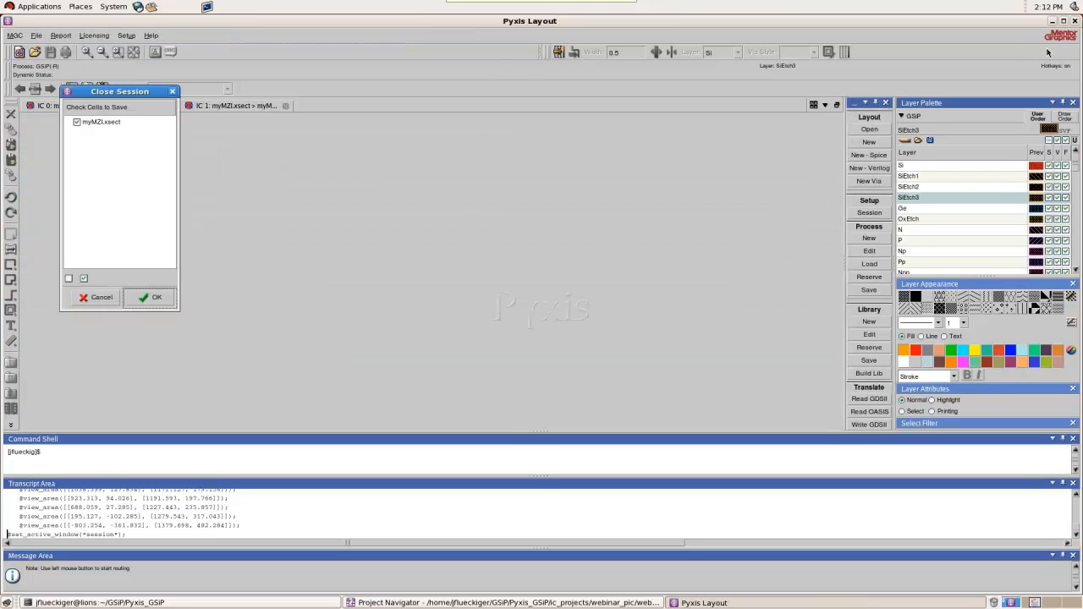
{"action": "left_click", "coordinate": [149, 298]}
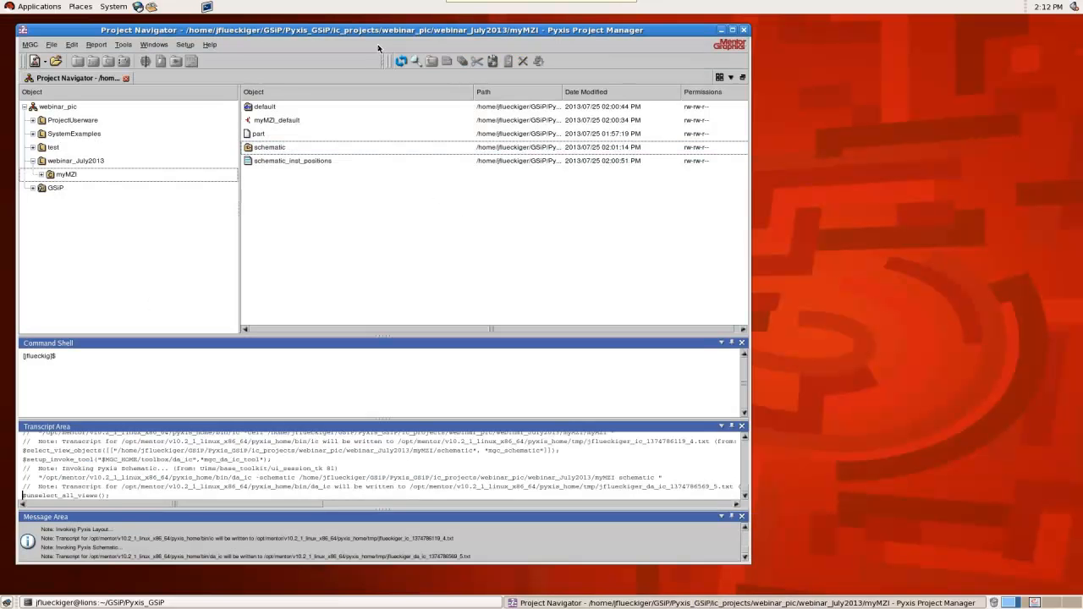
{"action": "left_click", "coordinate": [402, 61]}
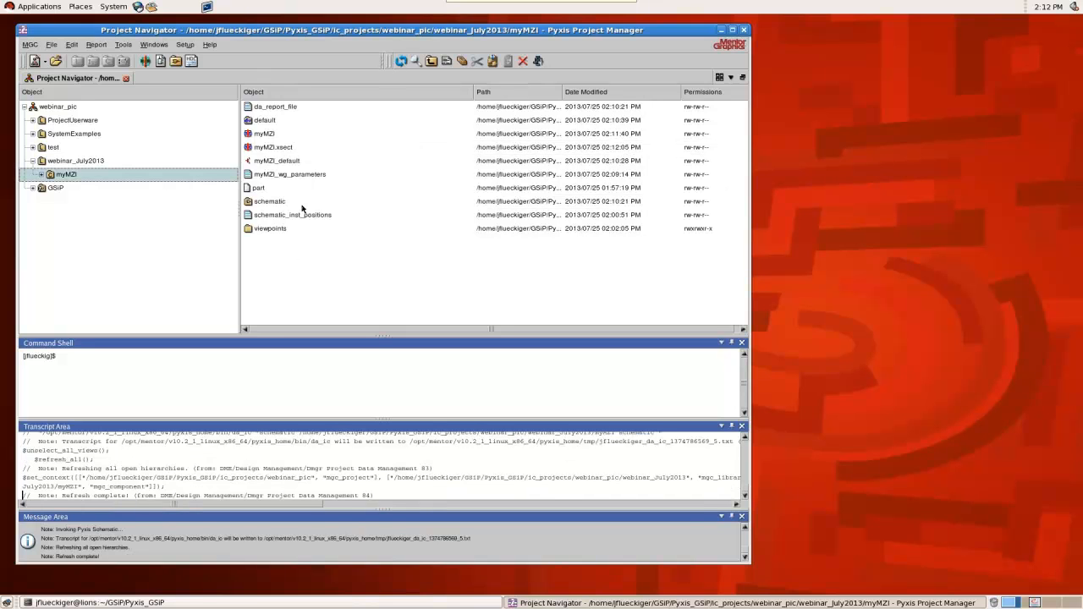
{"action": "left_click", "coordinate": [270, 136]}
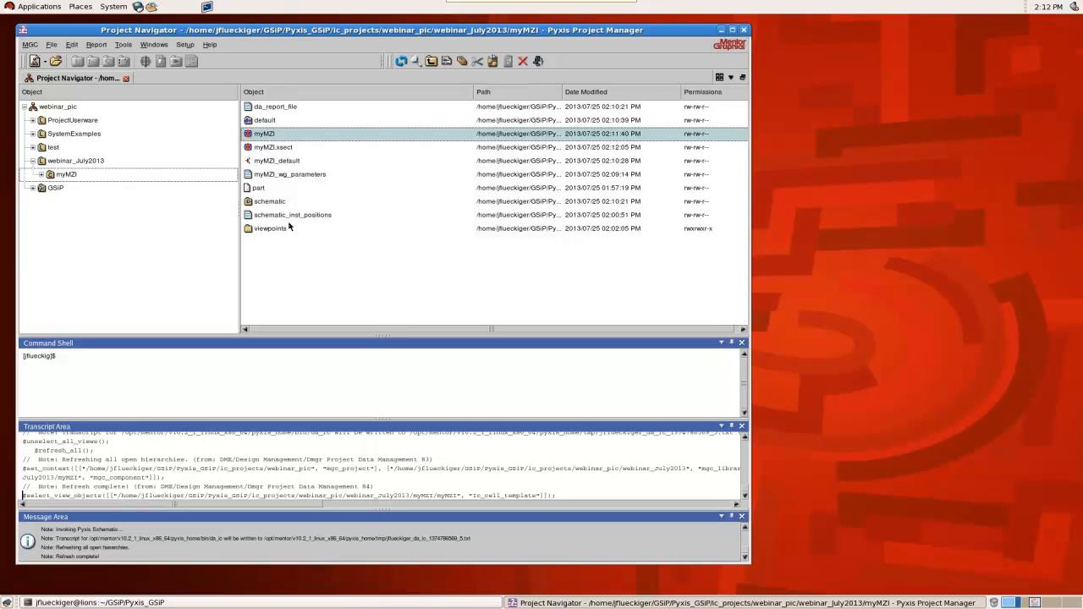
Clear the file selection, launch Lumerical INTERCONNECT from the project manager, and maximize its window
{"action": "left_click_drag", "start_coordinate": [346, 32], "coordinate": [366, 12]}
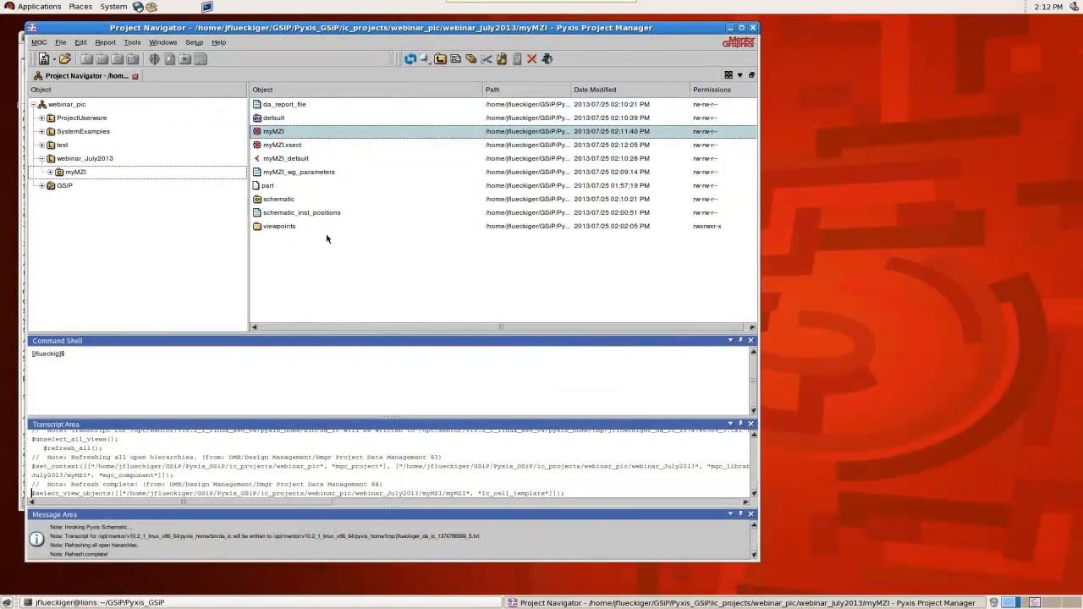
{"action": "left_click", "coordinate": [317, 268]}
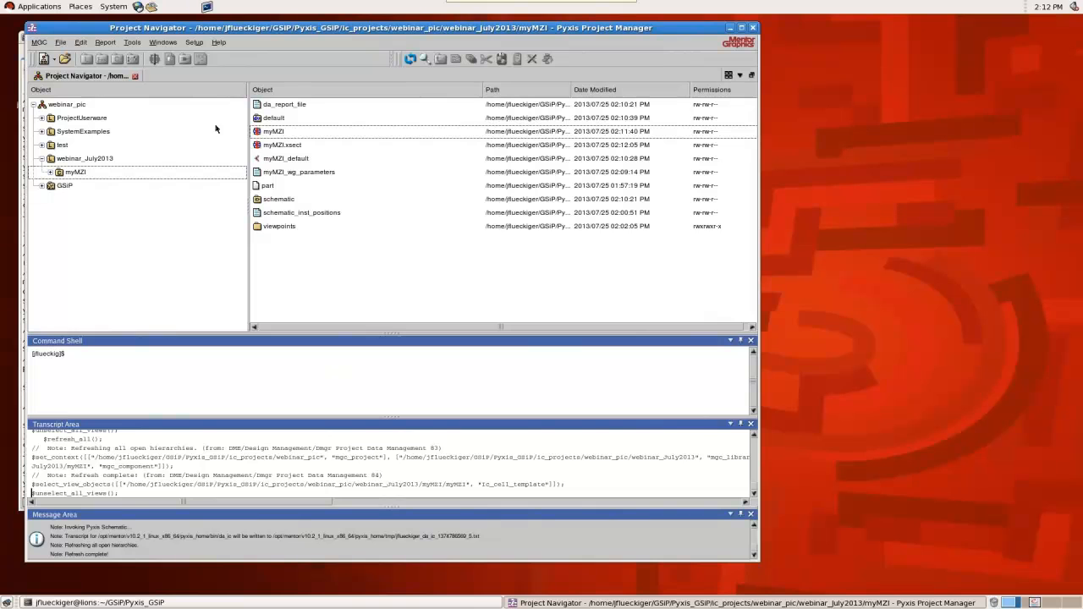
{"action": "left_click", "coordinate": [132, 42]}
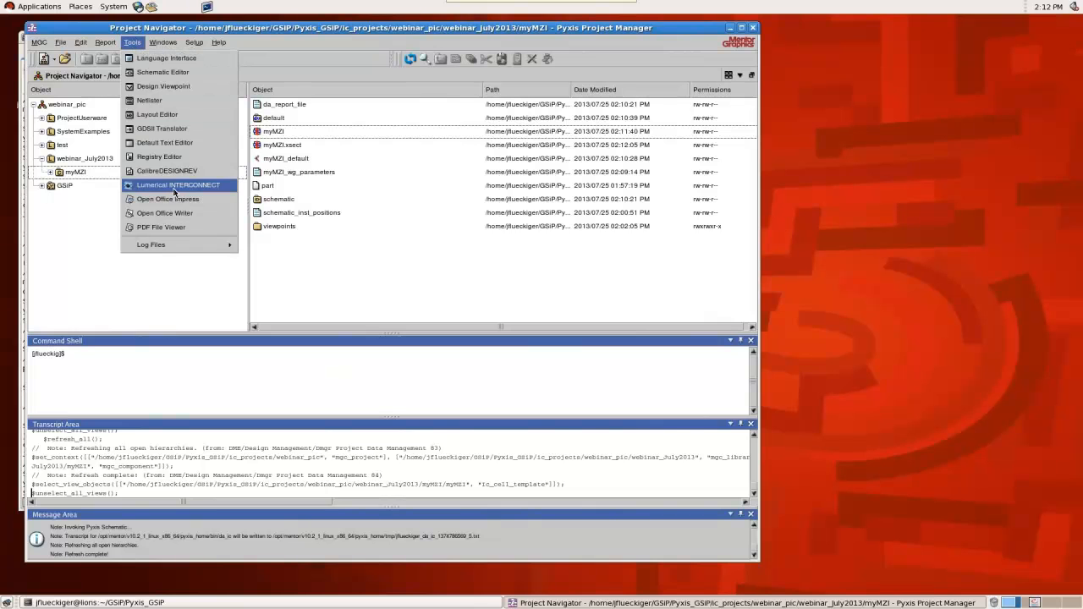
{"action": "left_click", "coordinate": [175, 185]}
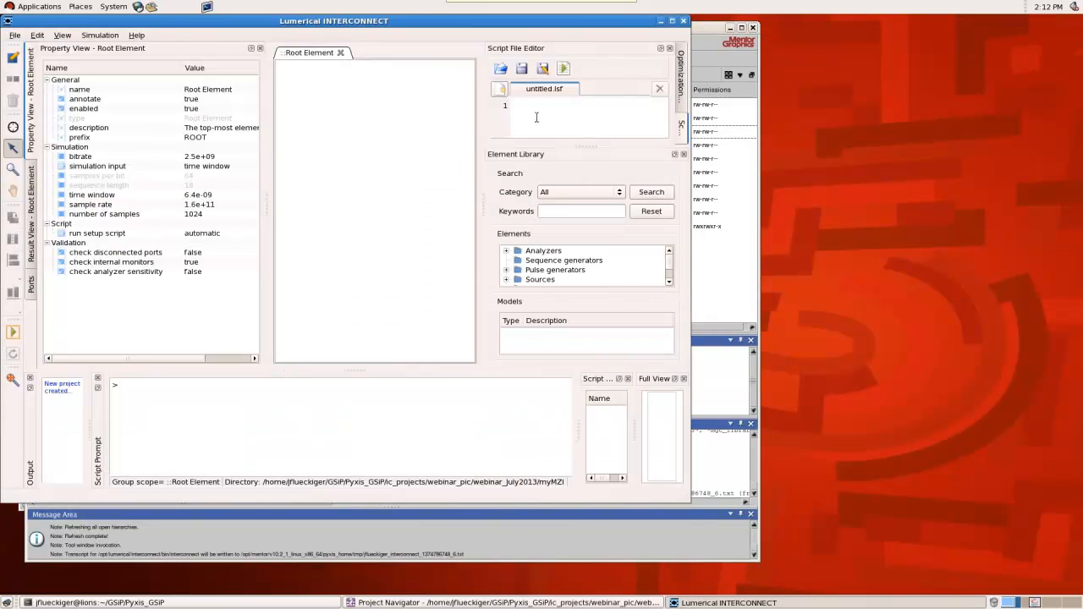
{"action": "left_click", "coordinate": [673, 22]}
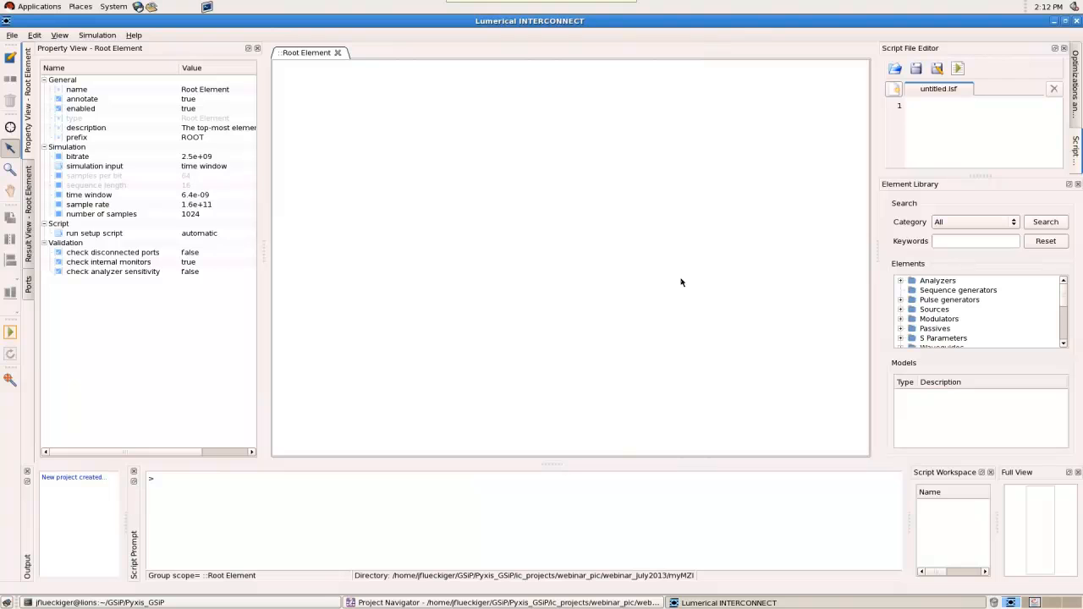
Save the new INTERCONNECT project as myMZI in the myMZI project folder
{"action": "left_click", "coordinate": [13, 36]}
{"action": "left_click", "coordinate": [41, 96]}
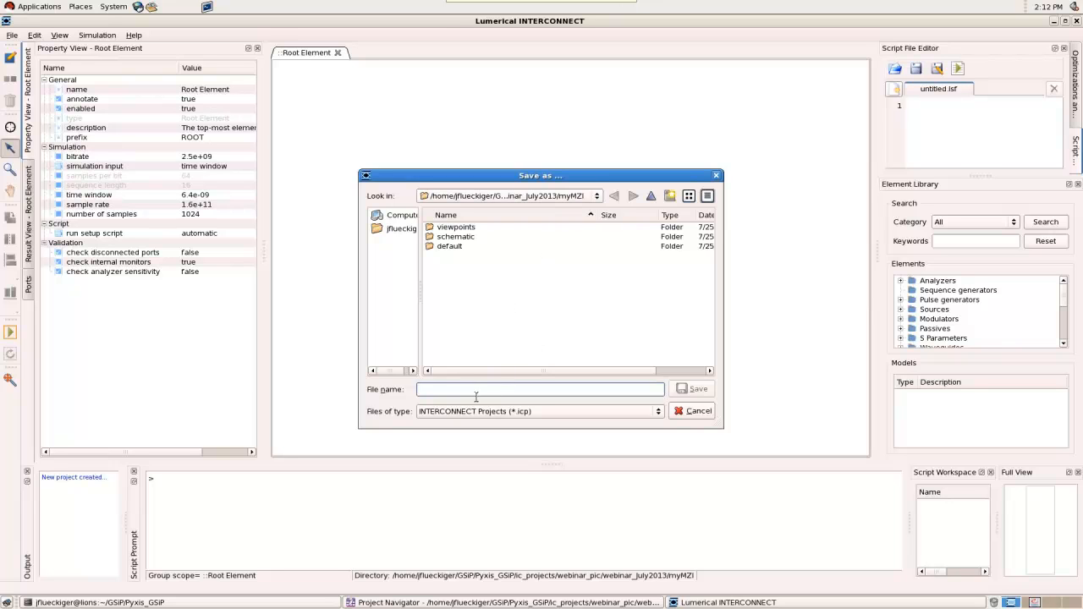
{"action": "type", "text": "myMZI"}
{"action": "left_click", "coordinate": [711, 391]}
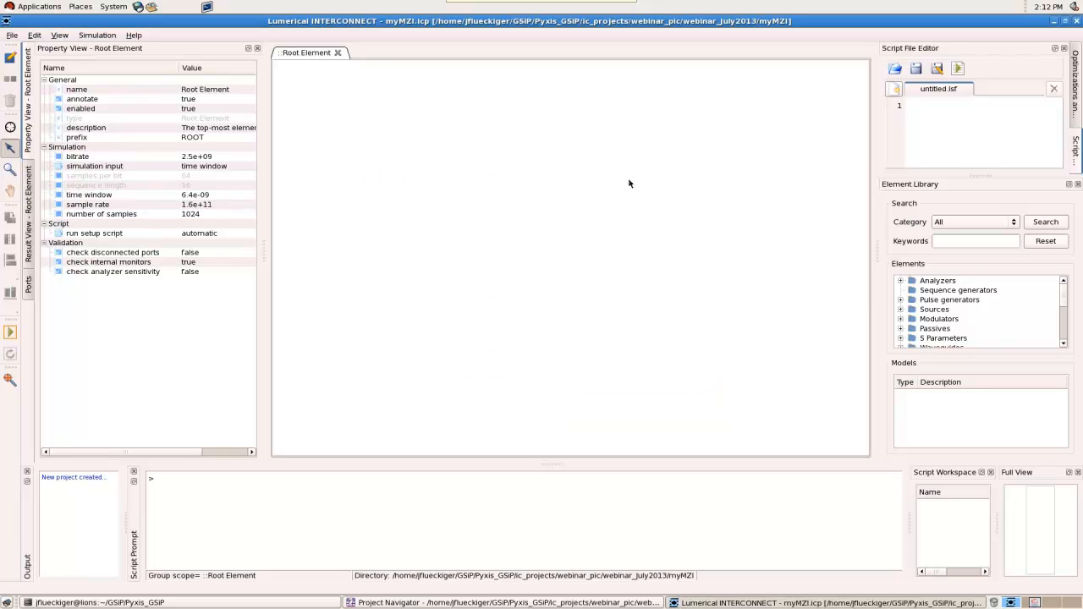
Import the SPICE netlist myMZI_default.spi into the project
{"action": "left_click", "coordinate": [12, 35]}
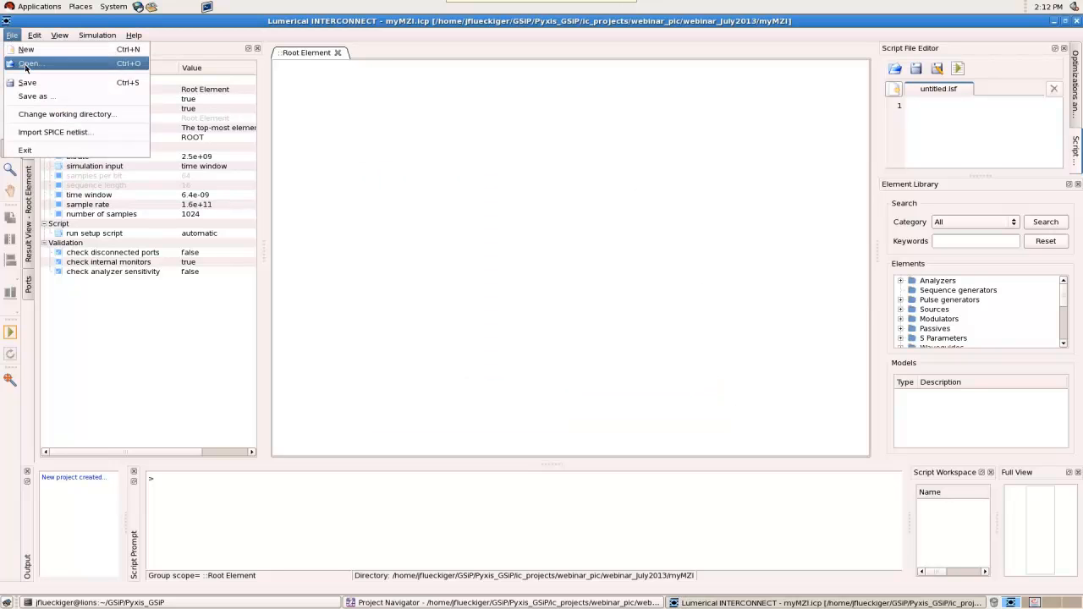
{"action": "left_click", "coordinate": [41, 132]}
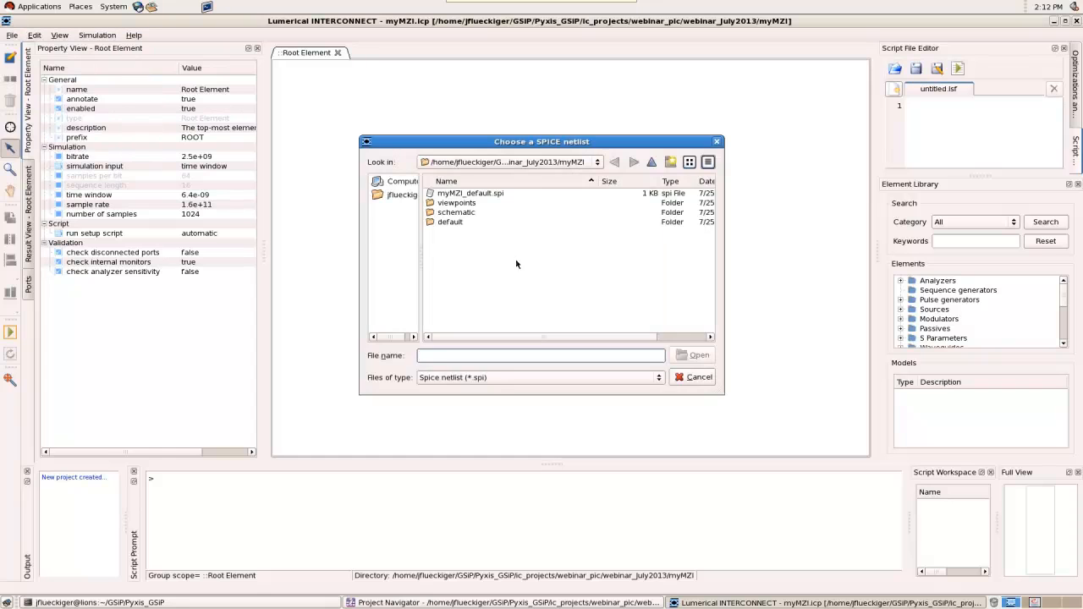
{"action": "double_click", "coordinate": [467, 194]}
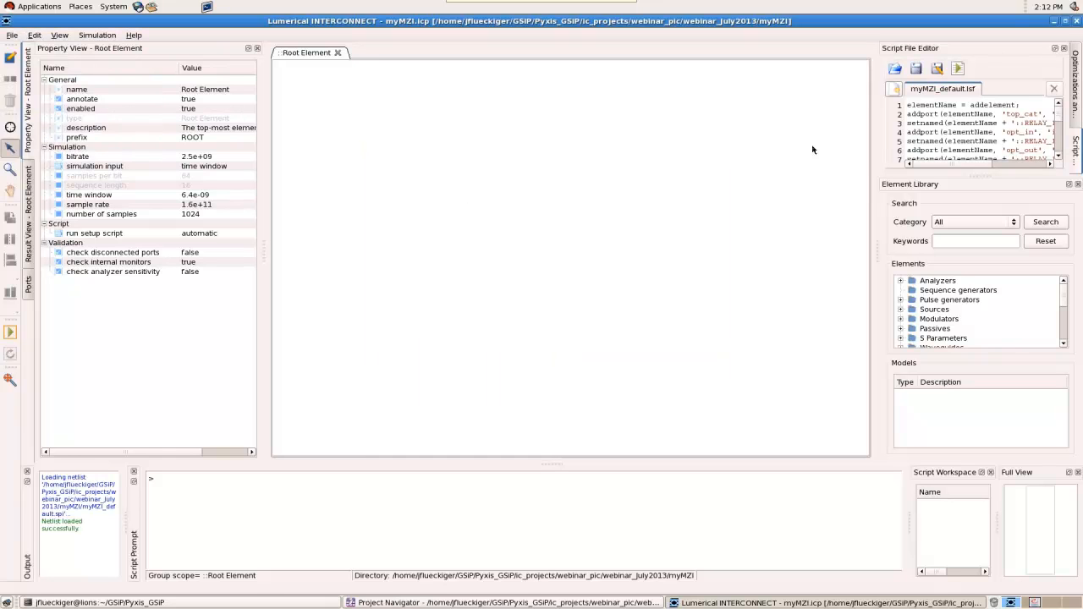
Undock and enlarge the script editor, and run the myMZI_default.lsf script to build the mymzi compound element
{"action": "left_click", "coordinate": [1055, 48]}
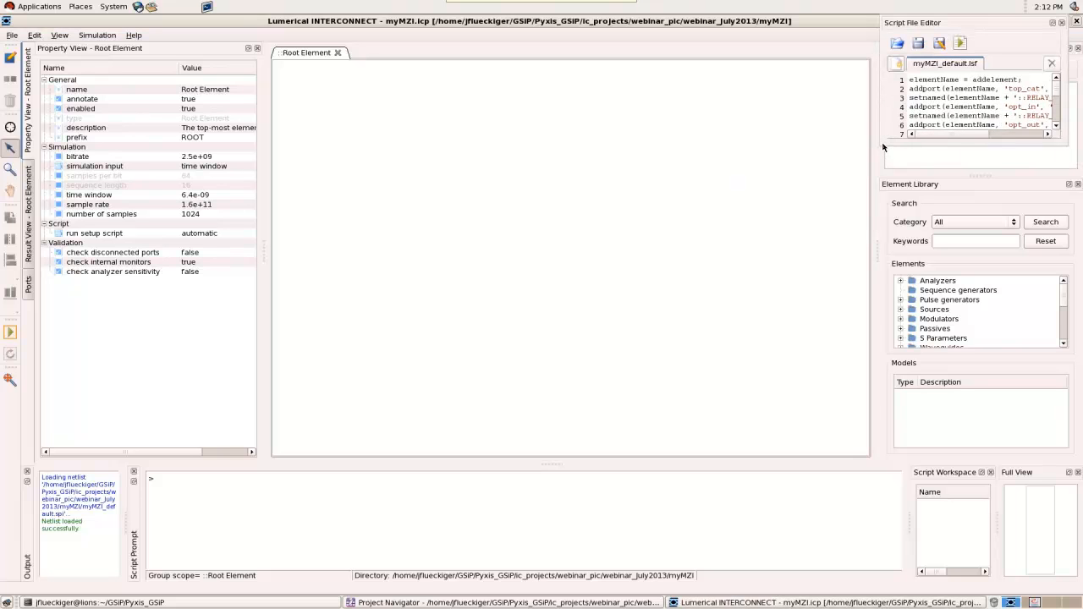
{"action": "left_click_drag", "start_coordinate": [880, 146], "coordinate": [770, 525]}
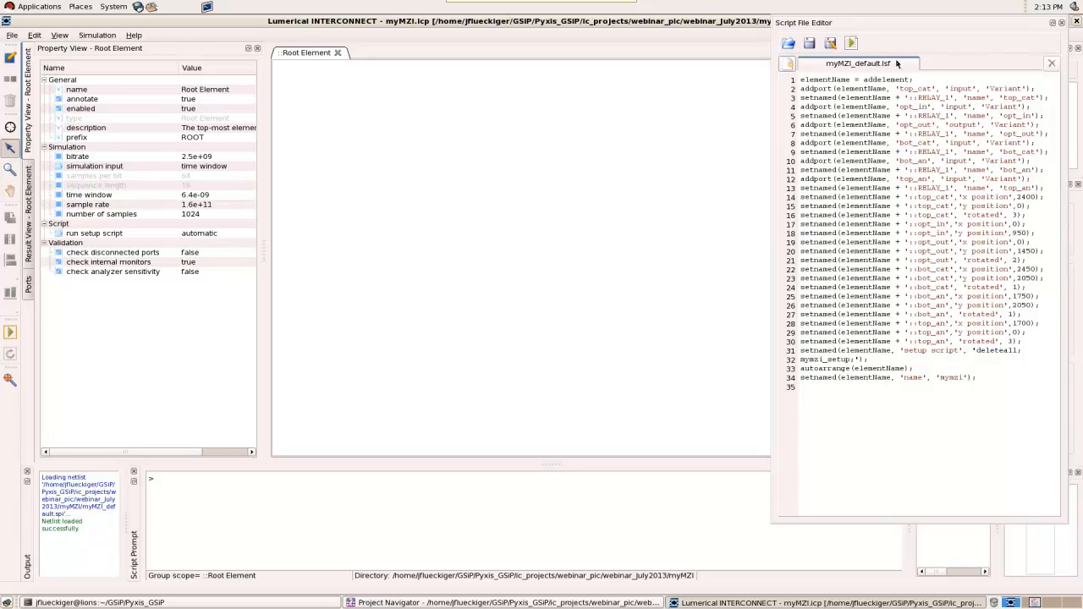
{"action": "left_click", "coordinate": [852, 42]}
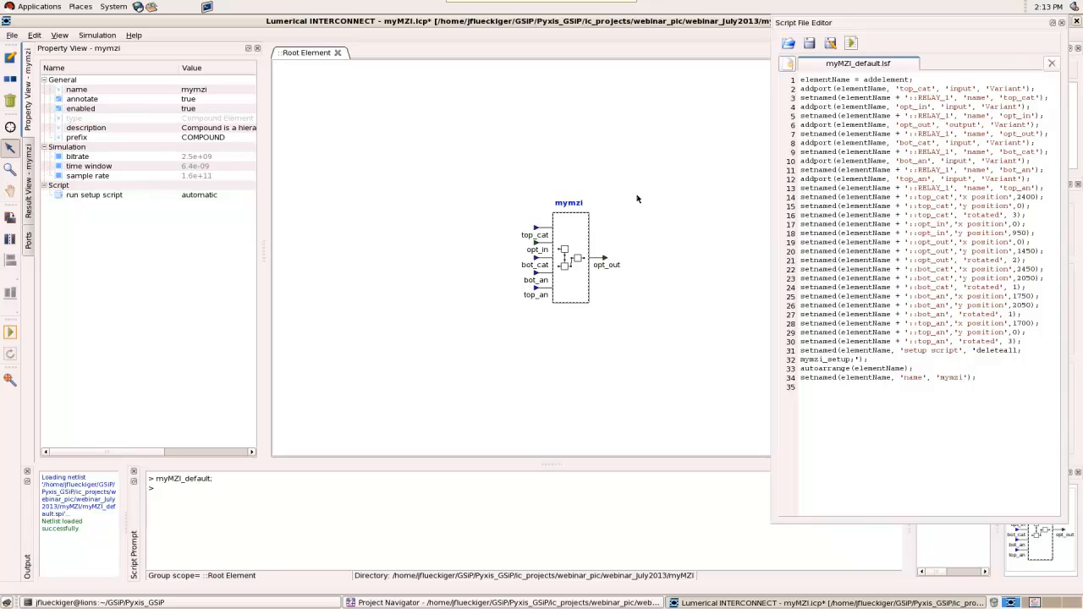
Move the mymzi element slightly left, expand it to show its internal circuit, and close the floating script editor
{"action": "left_click_drag", "start_coordinate": [579, 237], "coordinate": [539, 233]}
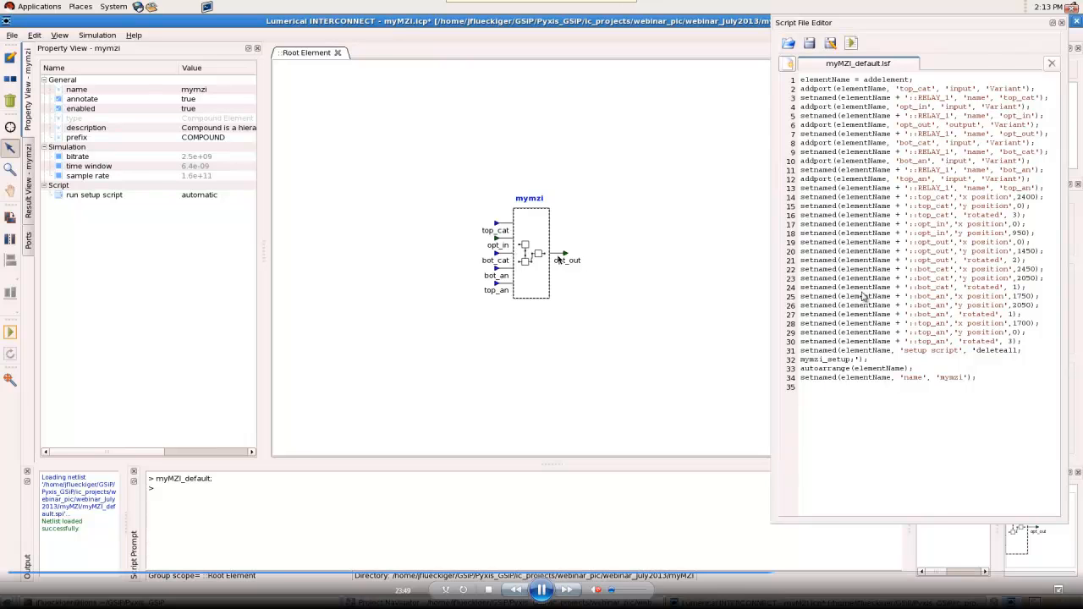
{"action": "right_click", "coordinate": [539, 229]}
{"action": "left_click", "coordinate": [566, 278]}
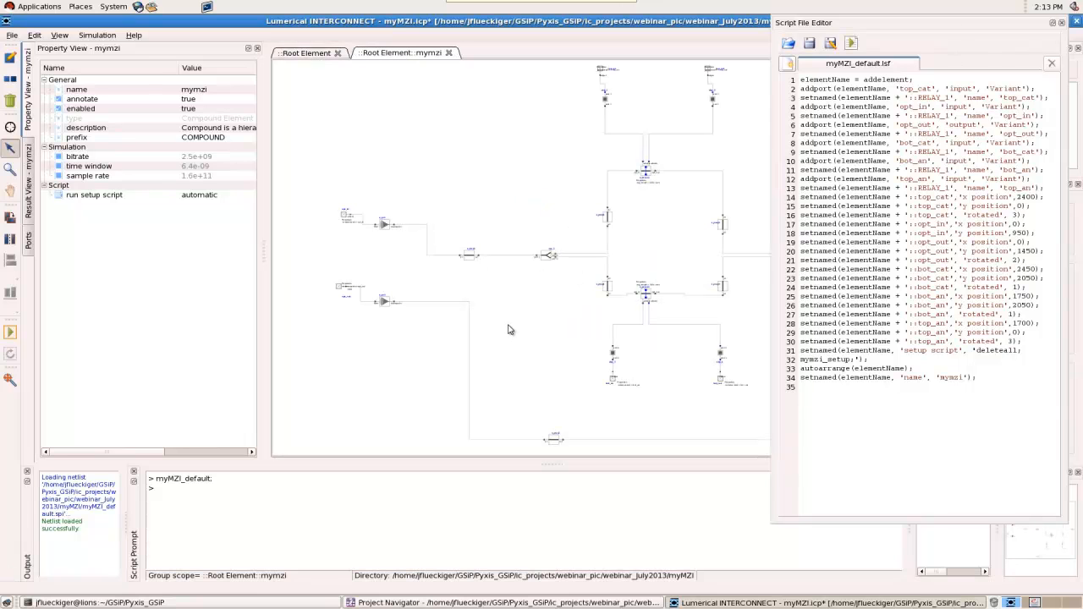
{"action": "left_click", "coordinate": [1053, 23]}
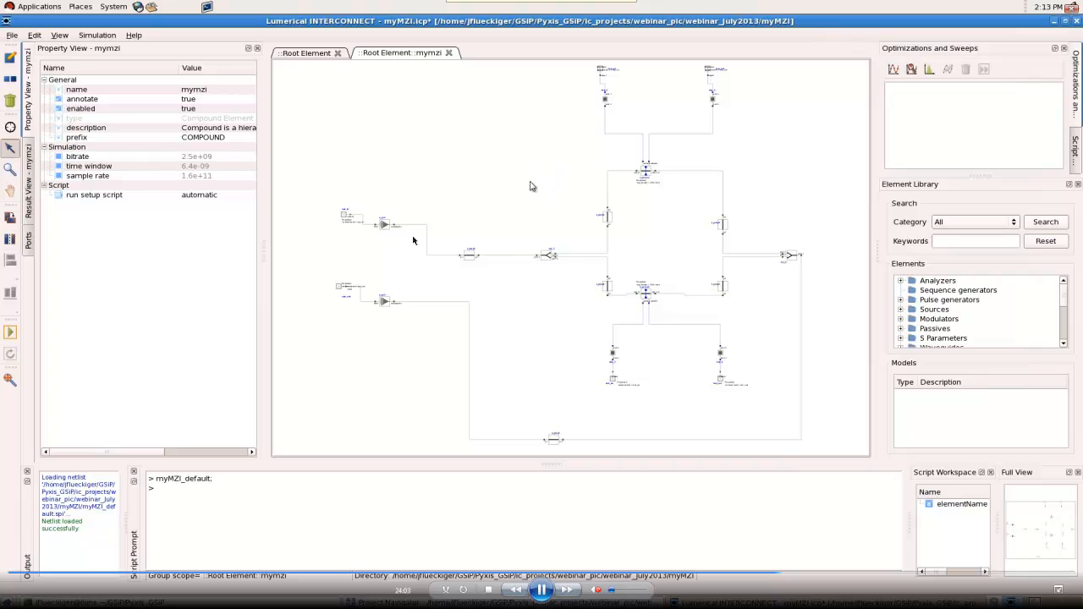
Examine the imported circuit around the two grating couplers, the connecting waveguides and the input Y-branch
{"action": "left_click", "coordinate": [10, 169]}
{"action": "left_click_drag", "start_coordinate": [360, 169], "coordinate": [747, 394]}
{"action": "scroll", "coordinate": [401, 227], "scroll_direction": "up", "scroll_amount": 1}
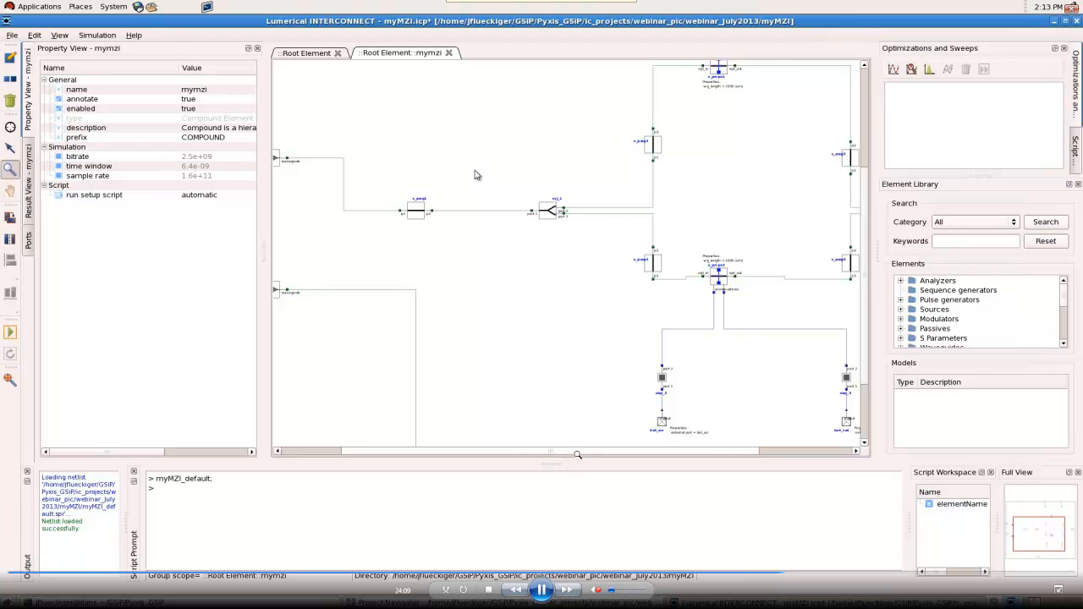
{"action": "left_click_drag", "start_coordinate": [577, 453], "coordinate": [520, 435]}
{"action": "left_click", "coordinate": [10, 148]}
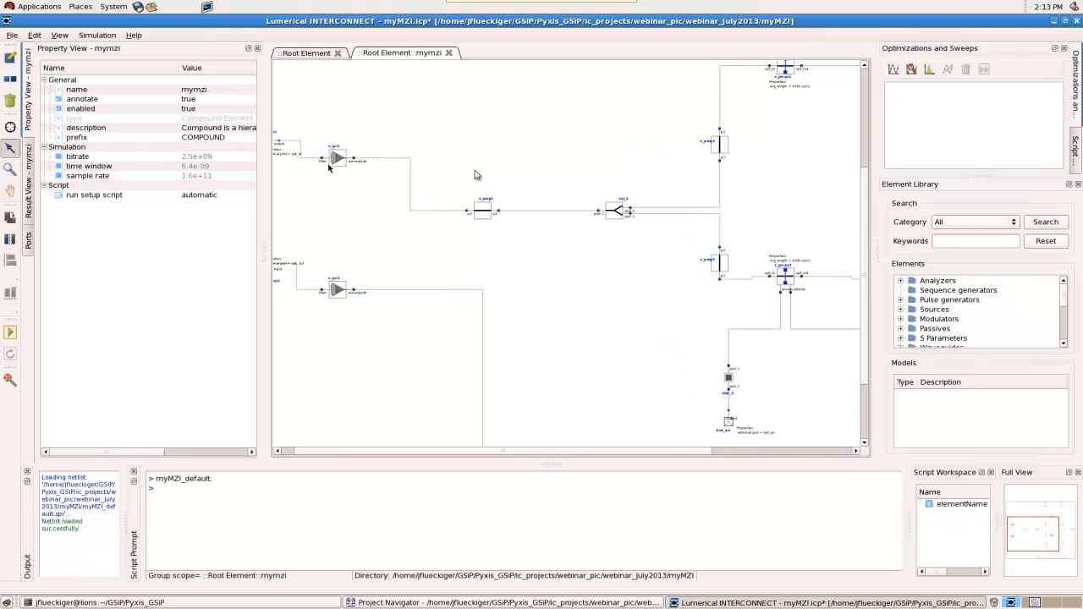
{"action": "left_click", "coordinate": [10, 167]}
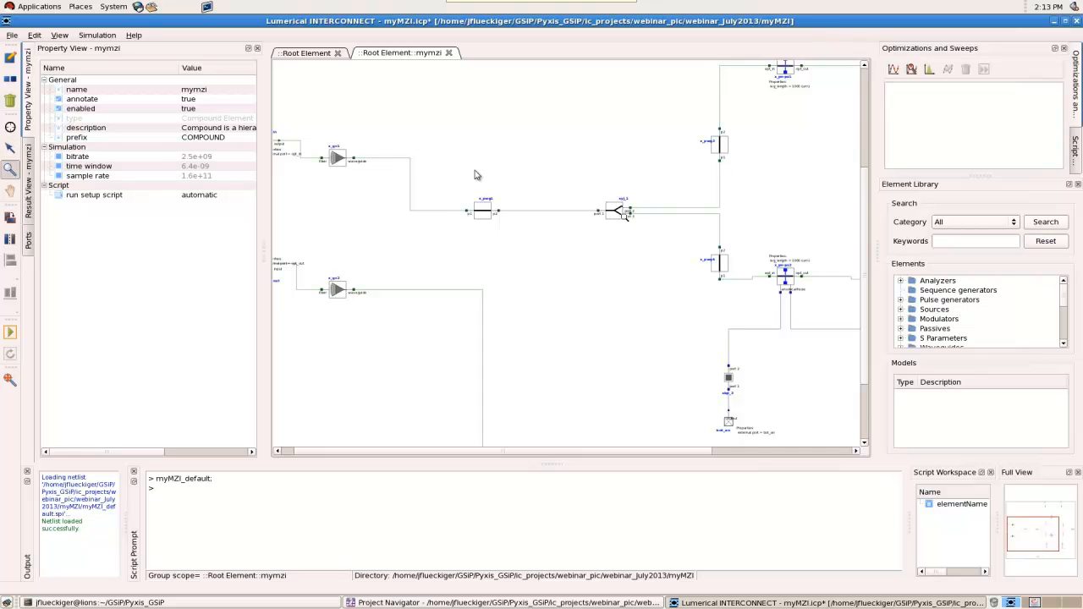
{"action": "scroll", "coordinate": [409, 217], "scroll_direction": "down", "scroll_amount": 1}
{"action": "scroll", "coordinate": [816, 148], "scroll_direction": "up", "scroll_amount": 1}
{"action": "scroll", "coordinate": [826, 143], "scroll_direction": "down", "scroll_amount": 1}
{"action": "scroll", "coordinate": [534, 197], "scroll_direction": "down", "scroll_amount": 1}
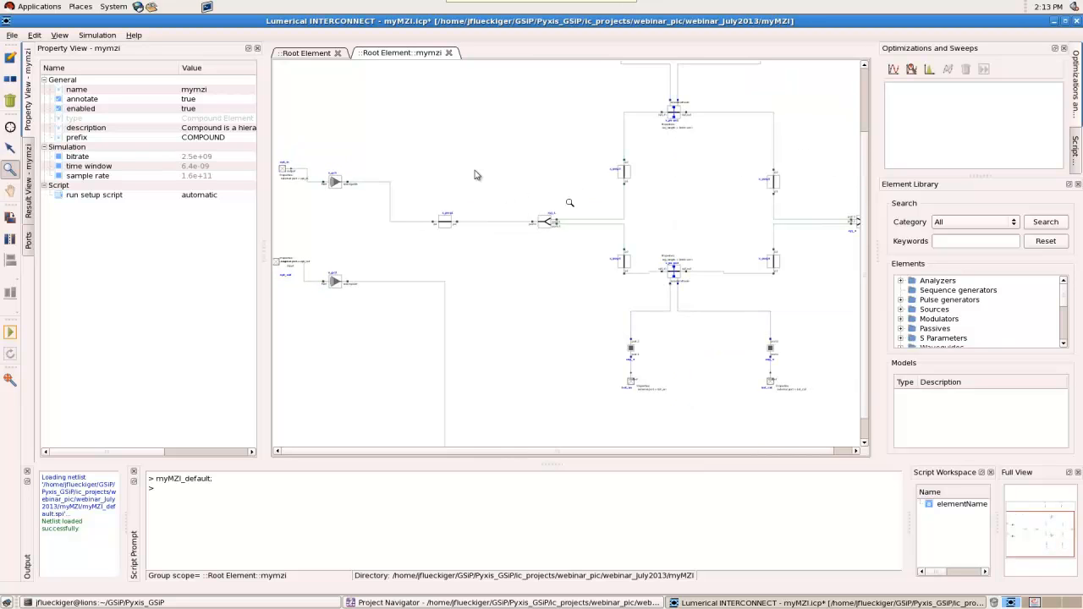
{"action": "scroll", "coordinate": [681, 104], "scroll_direction": "up", "scroll_amount": 1}
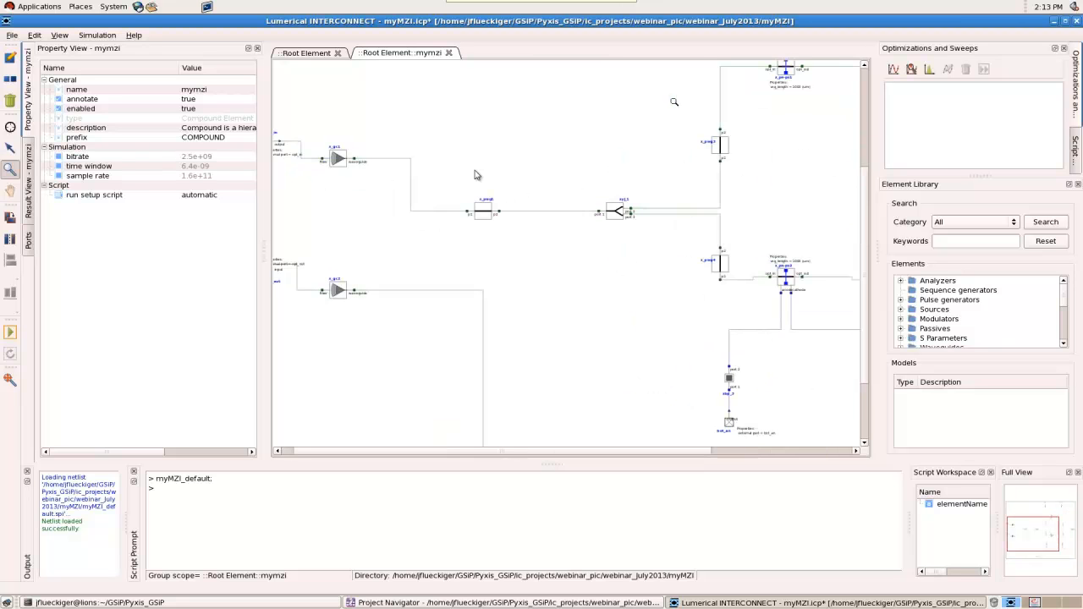
Examine the lower phase shifter x_pn-ps2, its waveguide length, and its anode and cathode connections to the bond pads
{"action": "left_click_drag", "start_coordinate": [747, 229], "coordinate": [848, 340]}
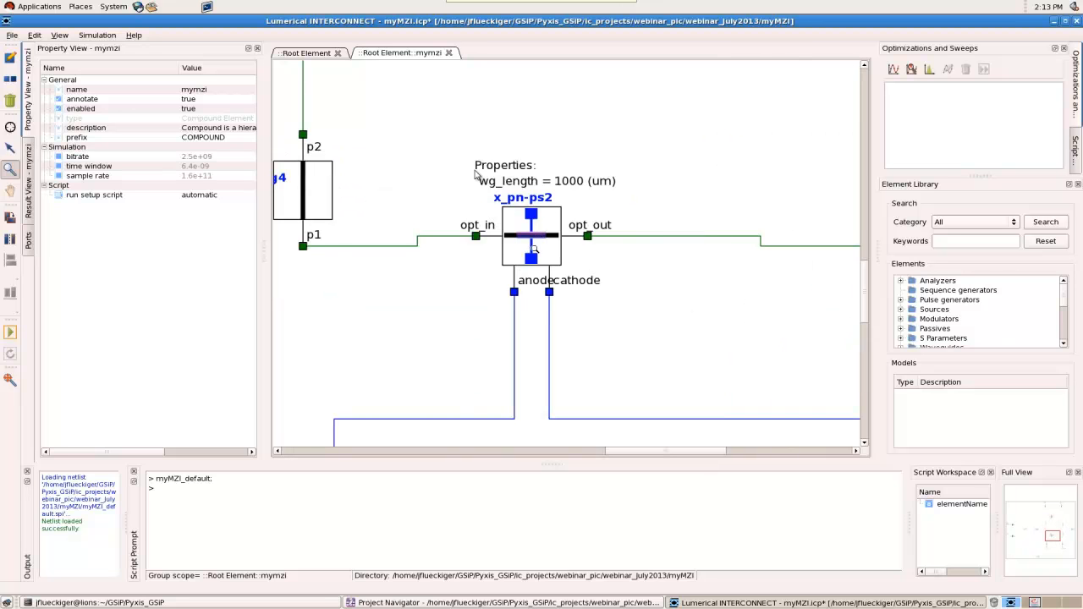
{"action": "scroll", "coordinate": [534, 298], "scroll_direction": "down", "scroll_amount": 3}
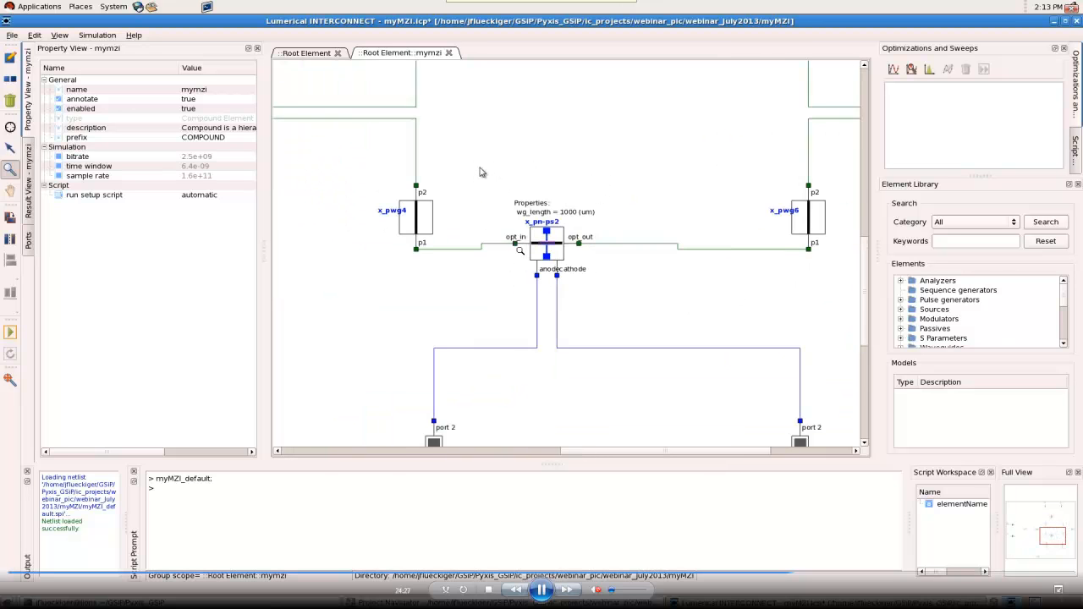
{"action": "scroll", "coordinate": [516, 335], "scroll_direction": "down", "scroll_amount": 2}
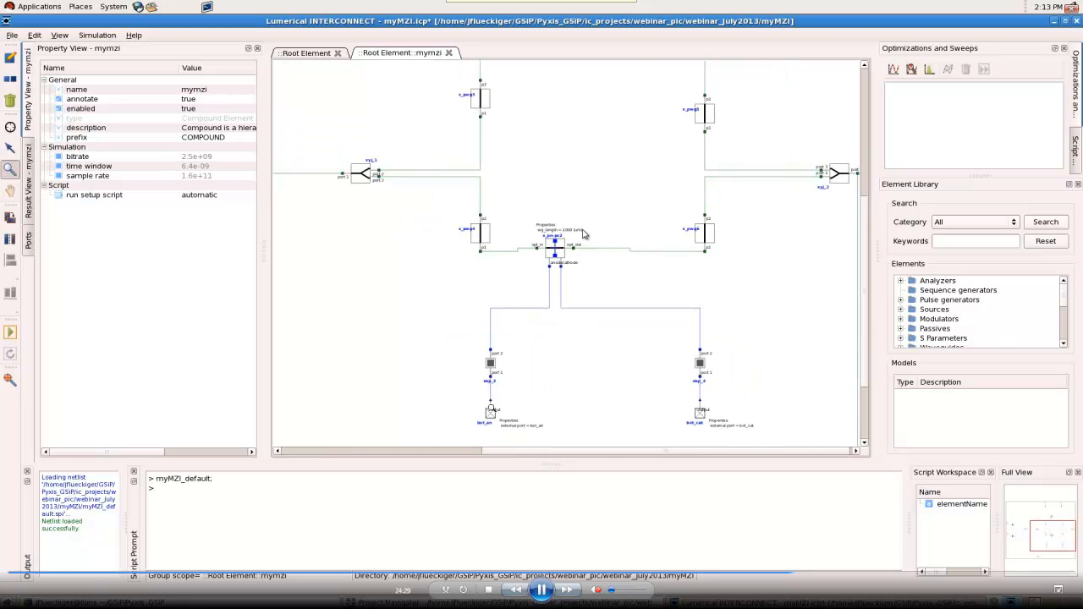
{"action": "scroll", "coordinate": [415, 339], "scroll_direction": "down", "scroll_amount": 1}
{"action": "scroll", "coordinate": [755, 384], "scroll_direction": "up", "scroll_amount": 1}
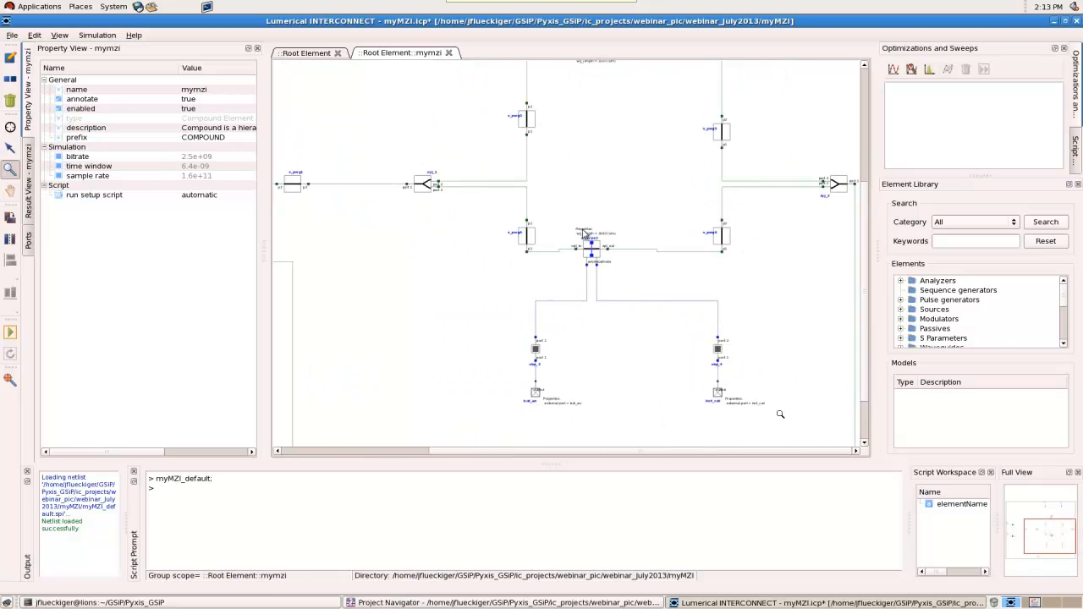
{"action": "scroll", "coordinate": [687, 216], "scroll_direction": "down", "scroll_amount": 1}
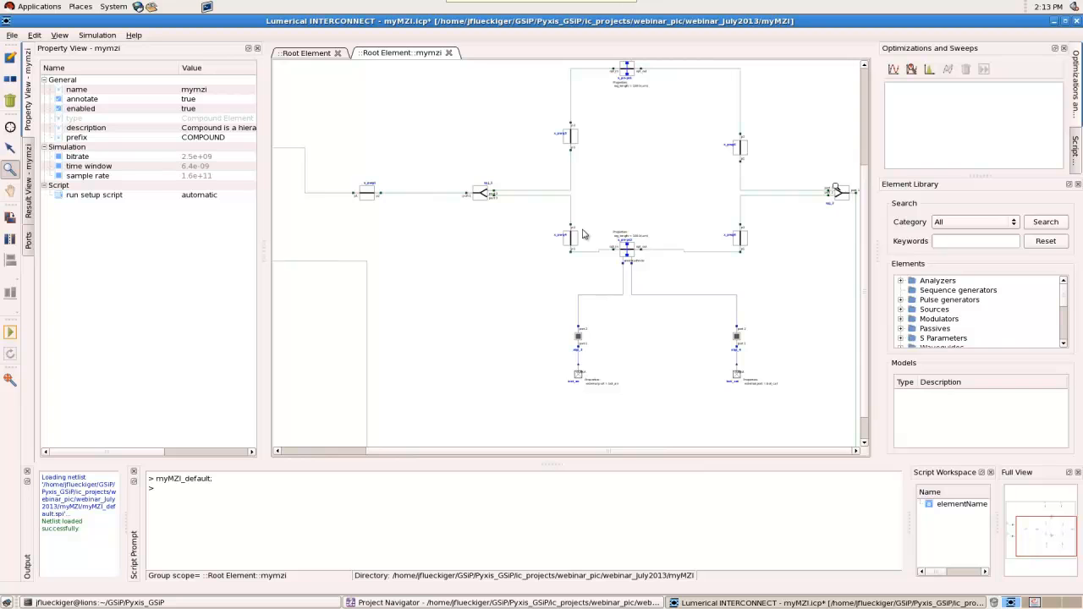
Close the expanded mymzi circuit to return to the root element, and move the mymzi element lower on the canvas
{"action": "scroll", "coordinate": [811, 222], "scroll_direction": "down", "scroll_amount": 1}
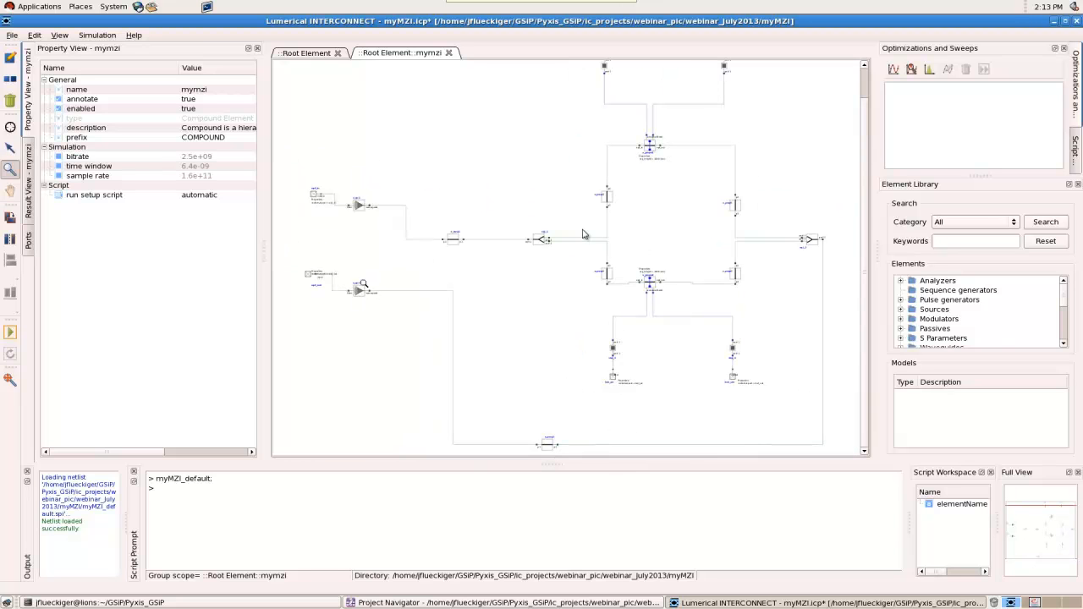
{"action": "left_click", "coordinate": [448, 52]}
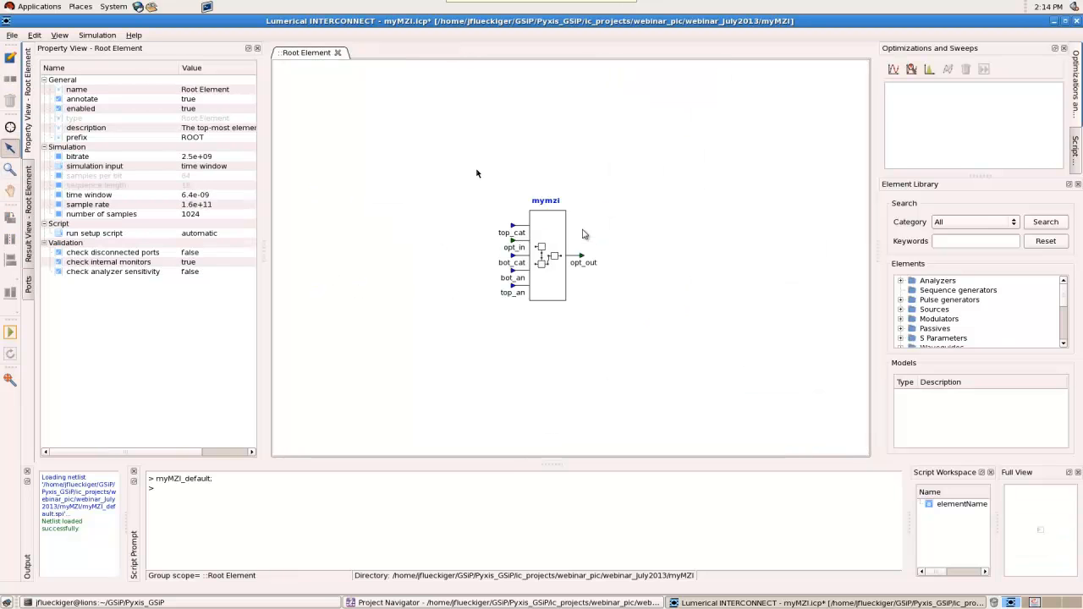
{"action": "left_click", "coordinate": [542, 241]}
{"action": "left_click_drag", "start_coordinate": [526, 162], "coordinate": [566, 290]}
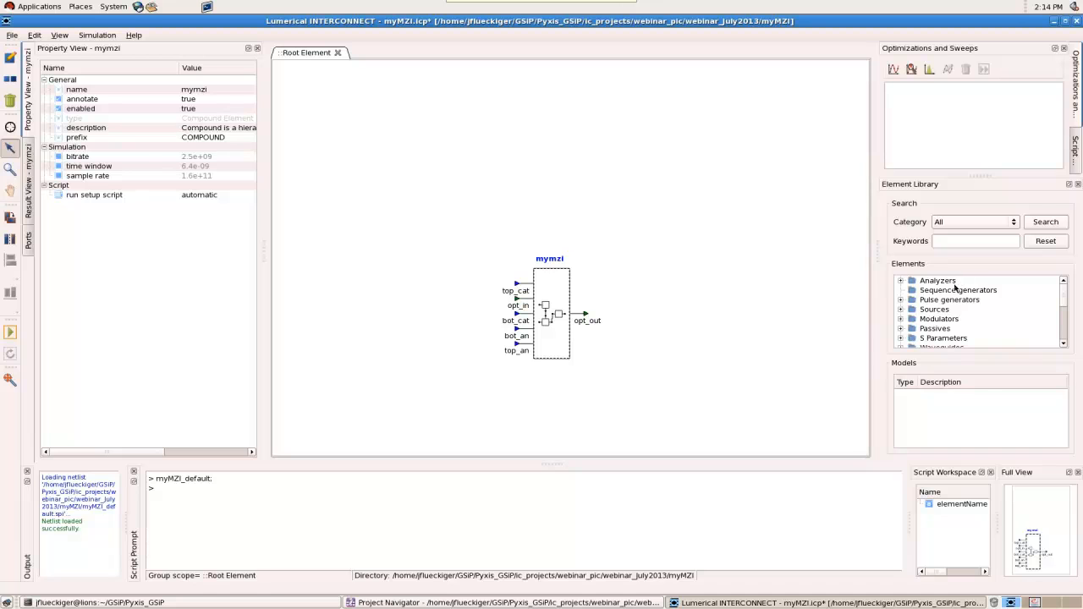
Place an Optical Network Analyzer above mymzi, and connect its output to opt_in and its input 1 to opt_out
{"action": "left_click", "coordinate": [953, 282]}
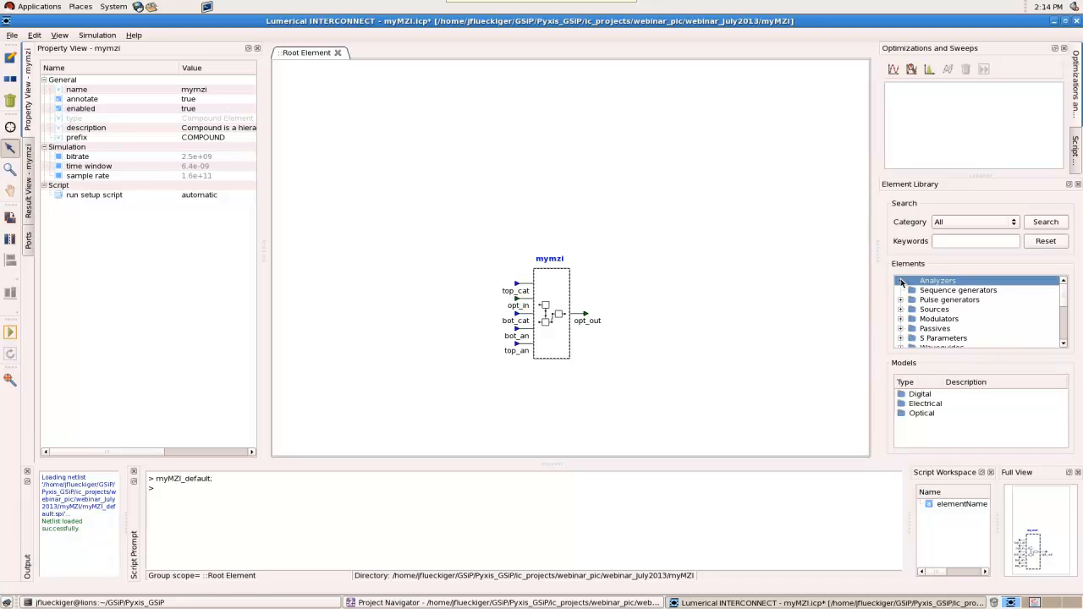
{"action": "left_click", "coordinate": [932, 414]}
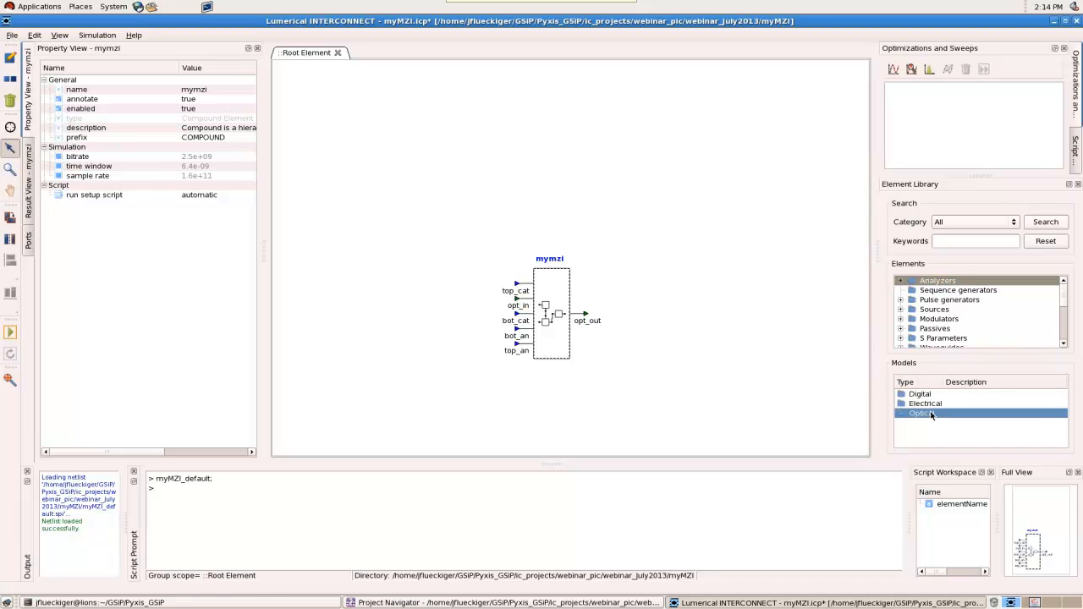
{"action": "double_click", "coordinate": [932, 414]}
{"action": "left_click_drag", "start_coordinate": [949, 446], "coordinate": [514, 88]}
{"action": "left_click_drag", "start_coordinate": [539, 127], "coordinate": [504, 104]}
{"action": "left_click", "coordinate": [553, 143]}
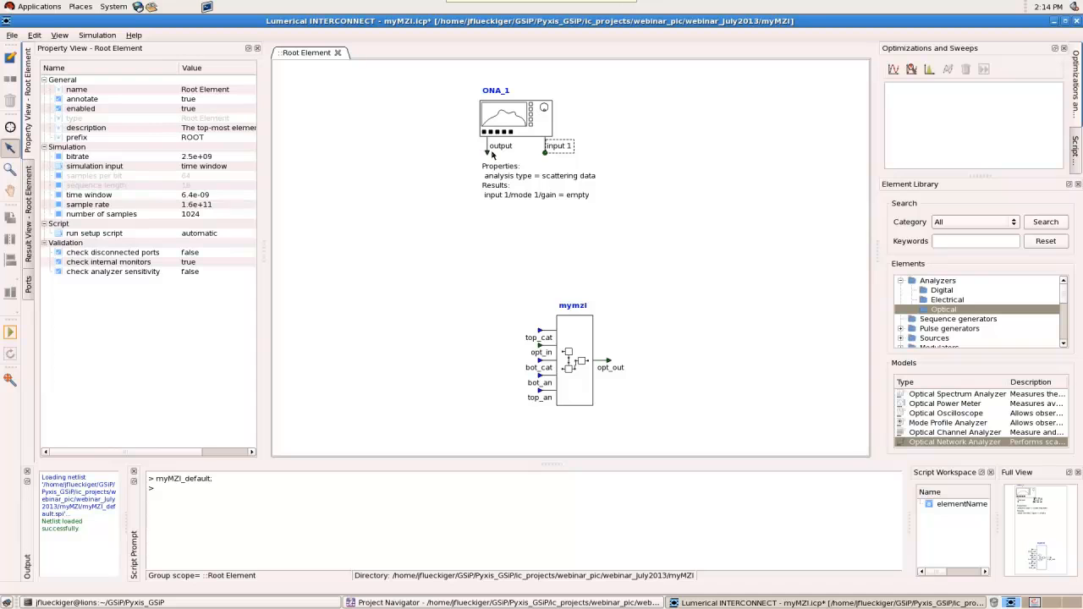
{"action": "left_click_drag", "start_coordinate": [486, 153], "coordinate": [540, 352]}
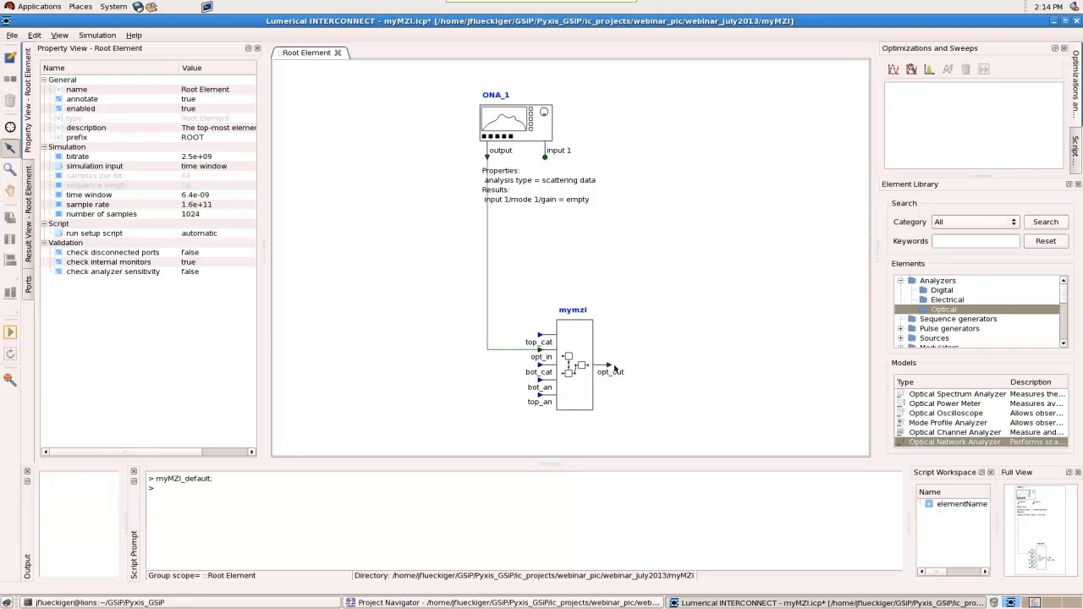
{"action": "left_click_drag", "start_coordinate": [609, 364], "coordinate": [546, 160]}
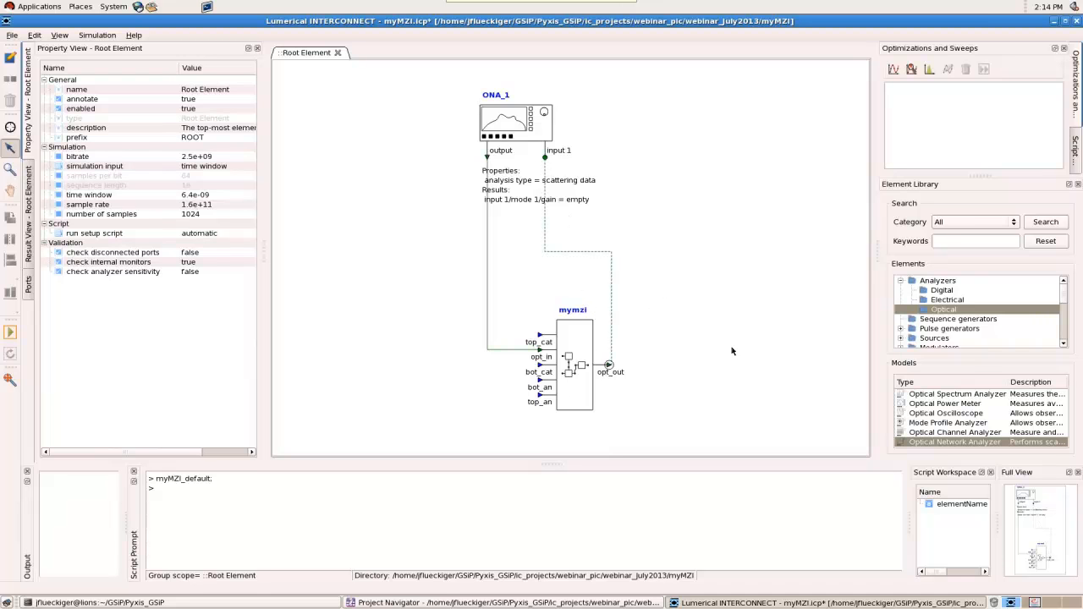
Add an electrical DC source beside the input ports of the mymzi element
{"action": "left_click", "coordinate": [936, 338]}
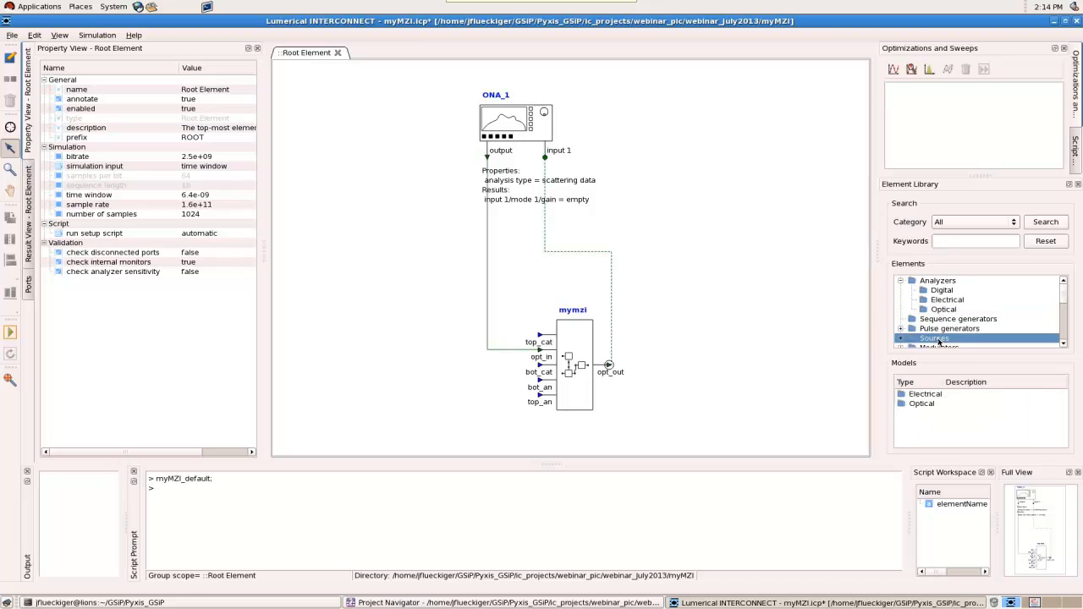
{"action": "double_click", "coordinate": [929, 396]}
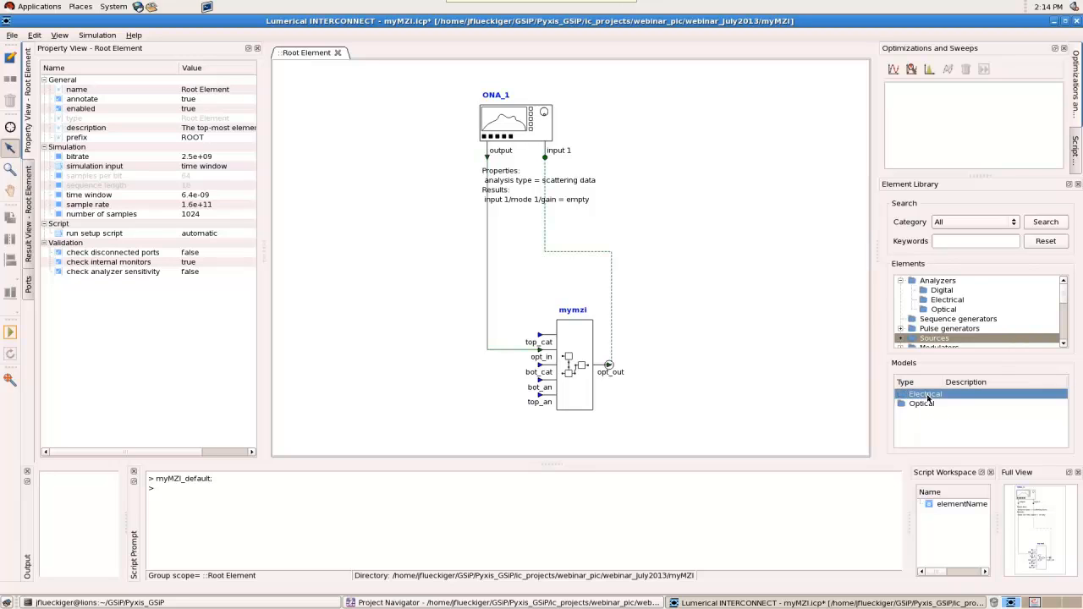
{"action": "left_click_drag", "start_coordinate": [931, 395], "coordinate": [412, 332]}
{"action": "left_click_drag", "start_coordinate": [466, 355], "coordinate": [449, 322]}
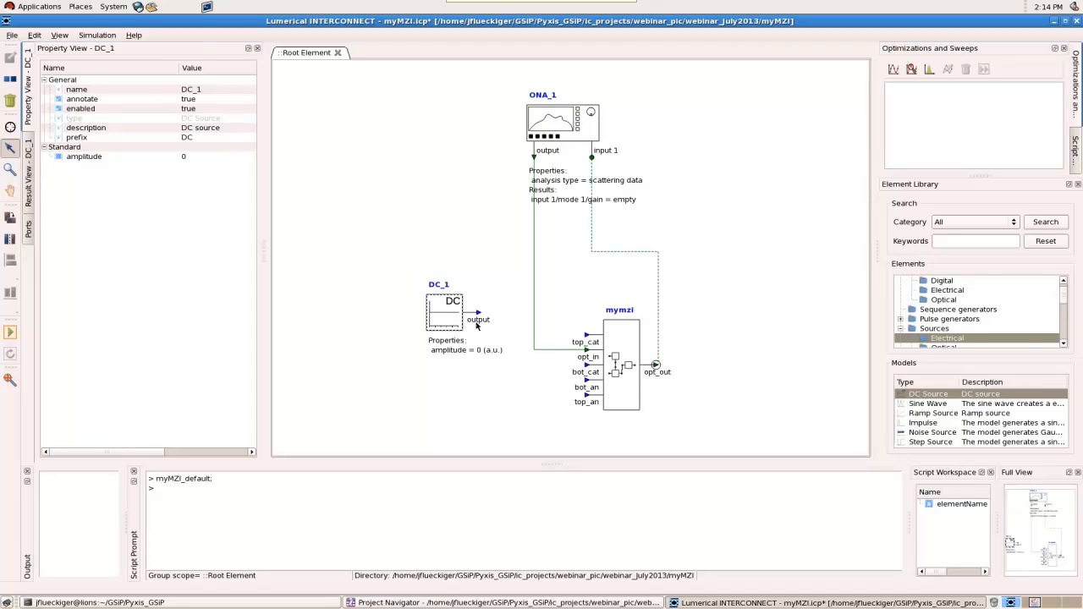
Duplicate the DC source, connect the copy to bot_cat and the original to top_cat, and align the copy beneath the original
{"action": "key", "text": "ctrl+v"}
{"action": "left_click_drag", "start_coordinate": [466, 334], "coordinate": [588, 367]}
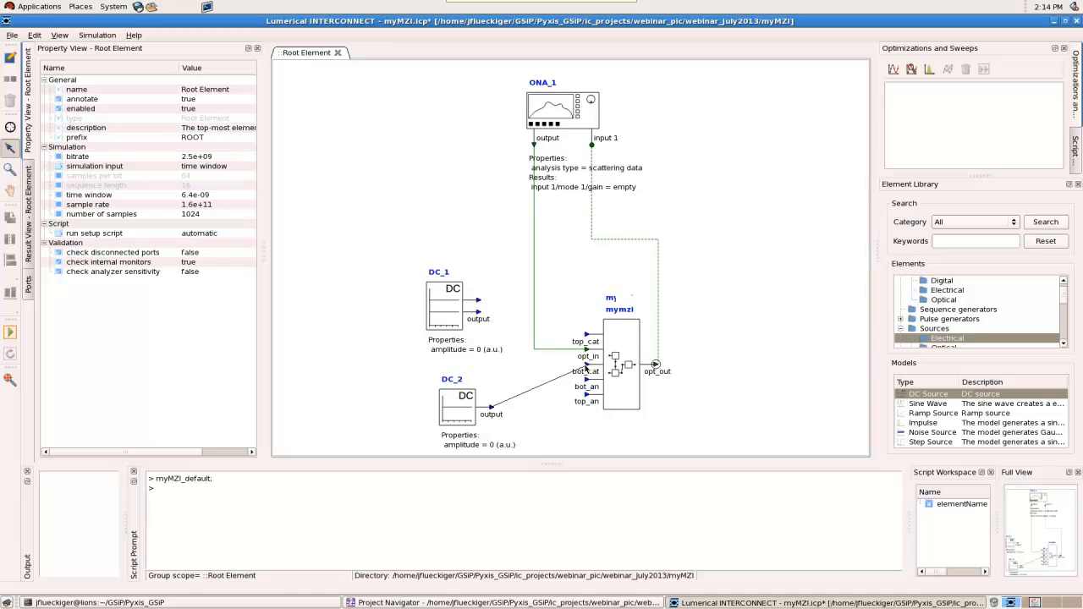
{"action": "left_click_drag", "start_coordinate": [478, 301], "coordinate": [587, 323]}
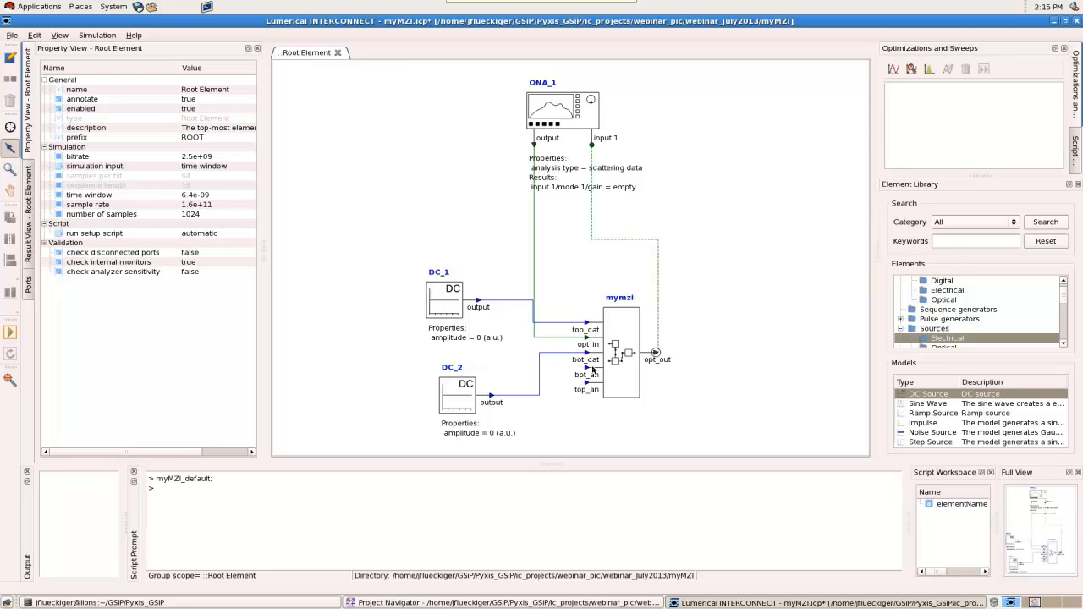
{"action": "left_click_drag", "start_coordinate": [468, 403], "coordinate": [457, 389]}
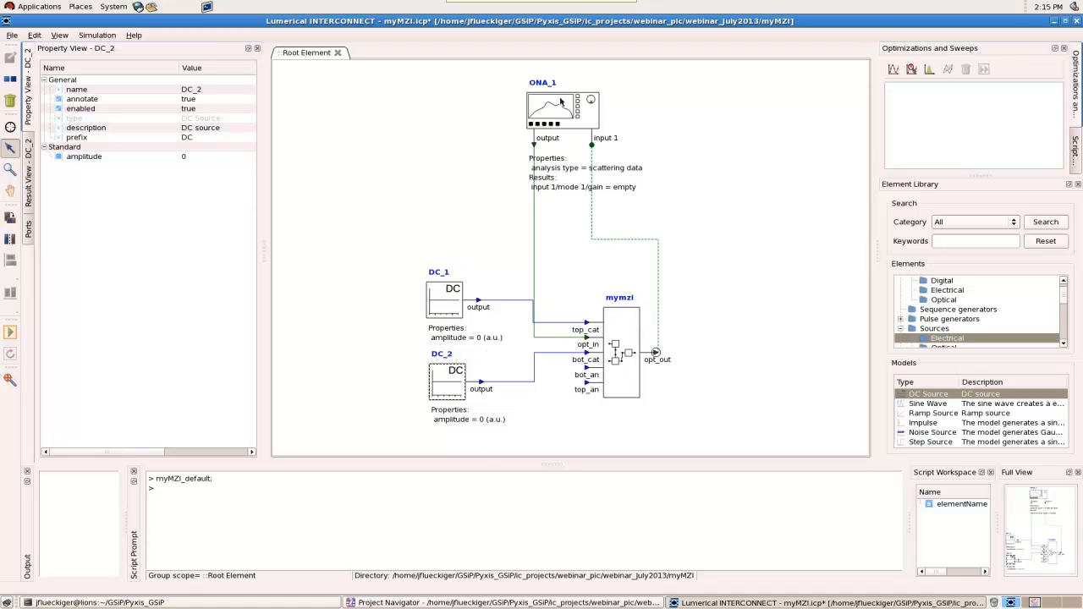
Set the network analyzer's frequency range to 10000 and run the simulation
{"action": "left_click", "coordinate": [563, 105]}
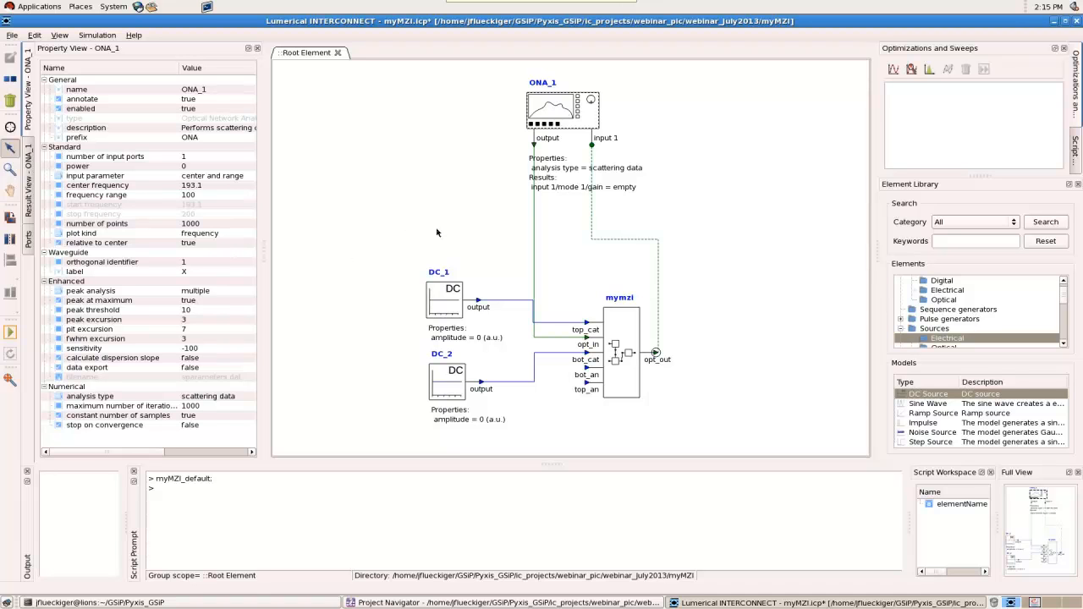
{"action": "left_click", "coordinate": [411, 244]}
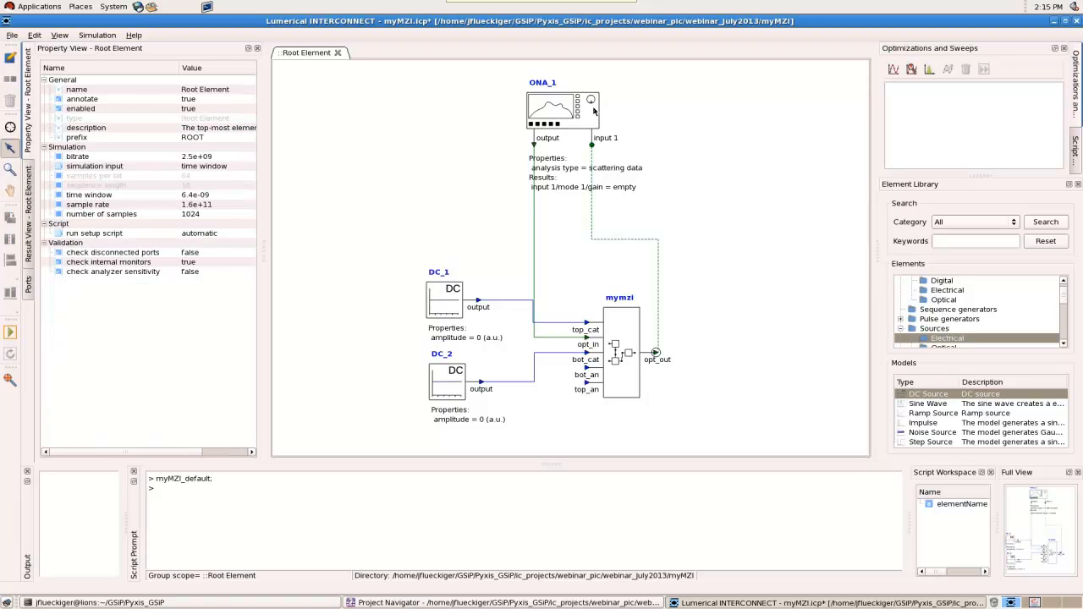
{"action": "left_click", "coordinate": [593, 109]}
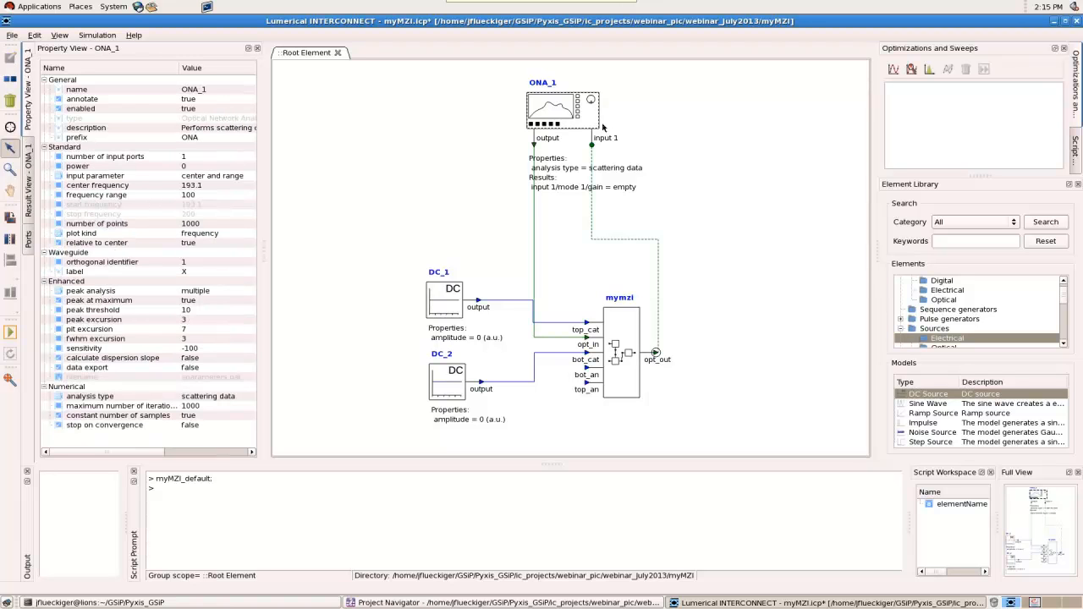
{"action": "double_click", "coordinate": [204, 194]}
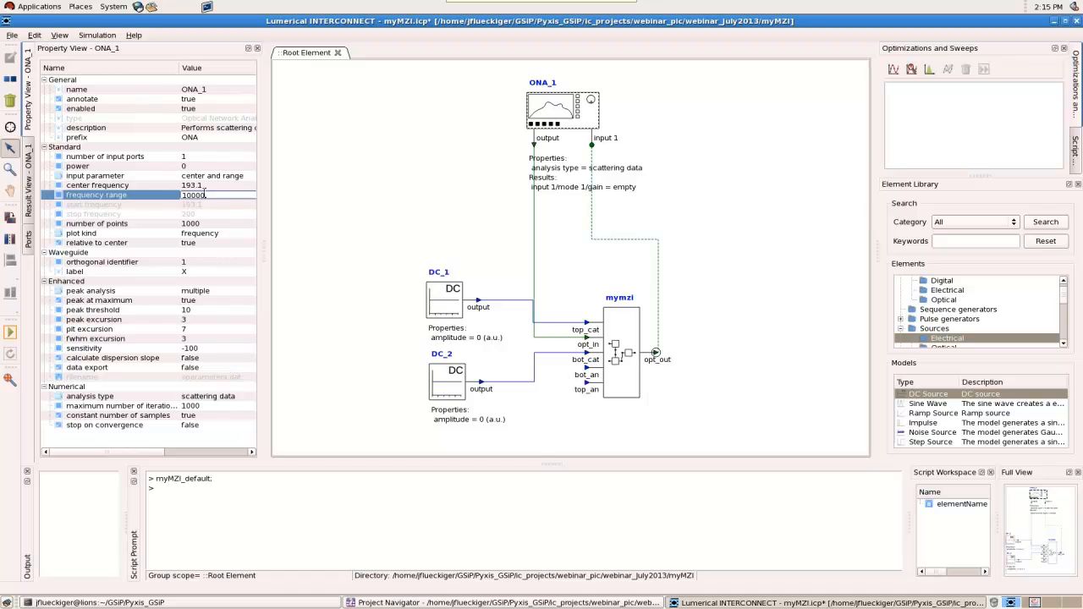
{"action": "type", "text": "00"}
{"action": "key", "text": "Return"}
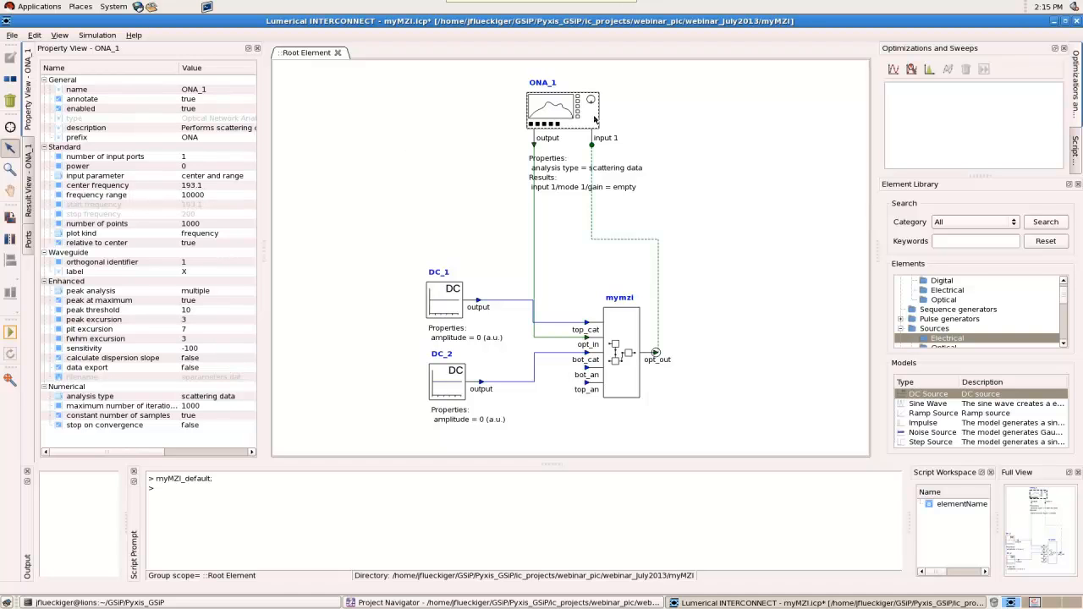
{"action": "left_click", "coordinate": [11, 332]}
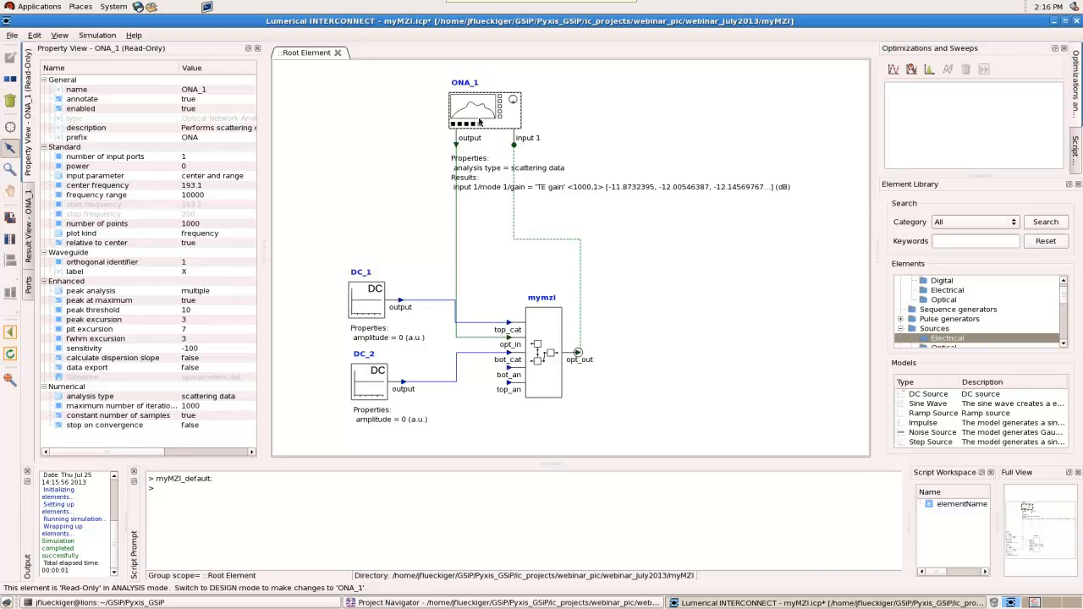
Plot the network analyzer's input 1 mode 1 gain in a new maximized visualizer, examine the spectrum, and close it
{"action": "left_click", "coordinate": [27, 241]}
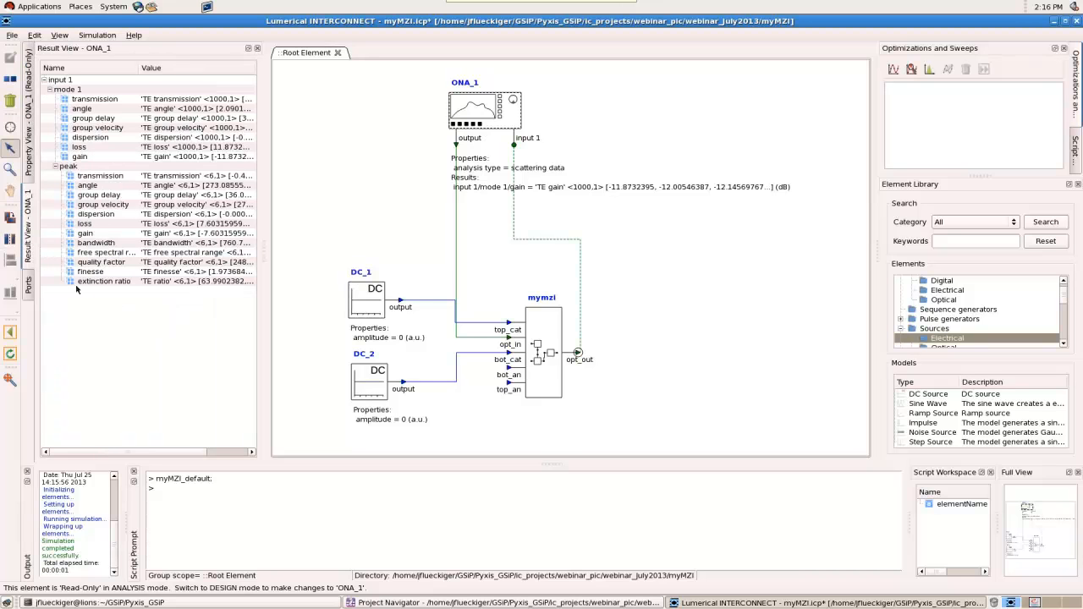
{"action": "right_click", "coordinate": [95, 161]}
{"action": "mouse_move", "coordinate": [144, 166]}
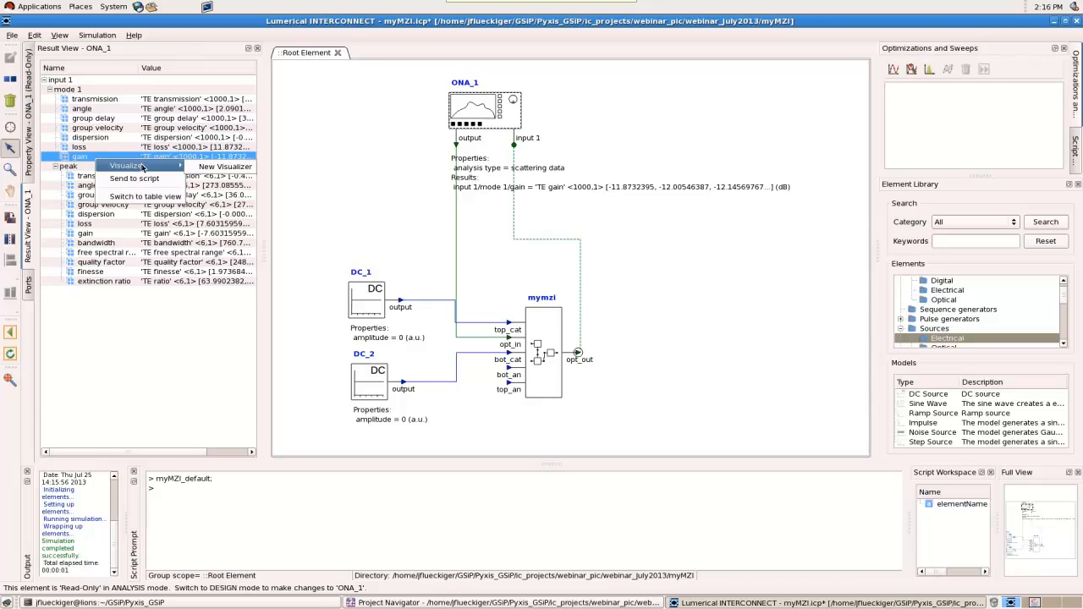
{"action": "left_click", "coordinate": [242, 169]}
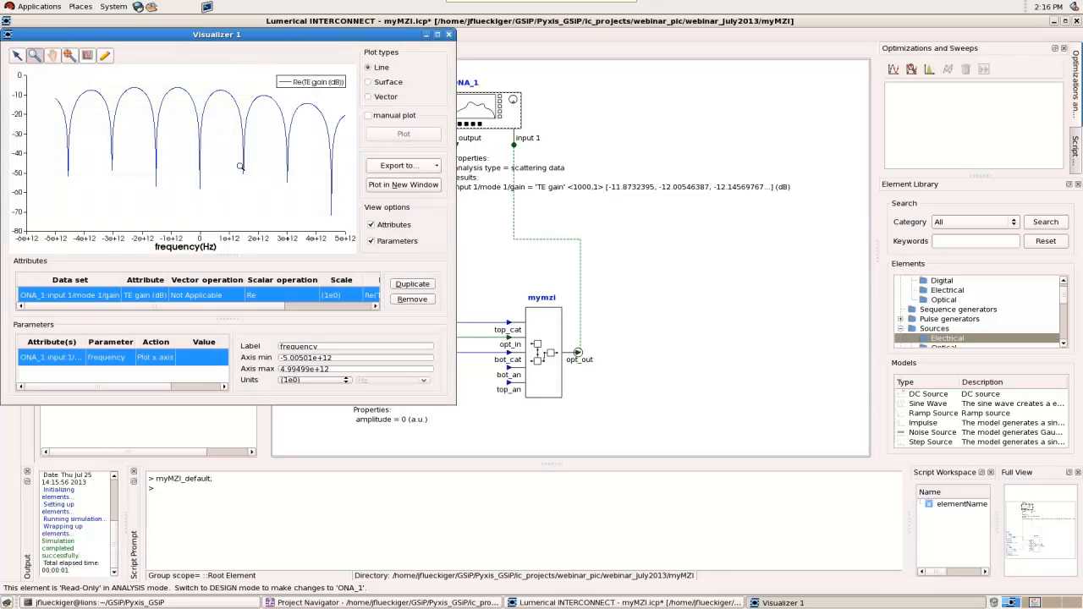
{"action": "left_click", "coordinate": [437, 35]}
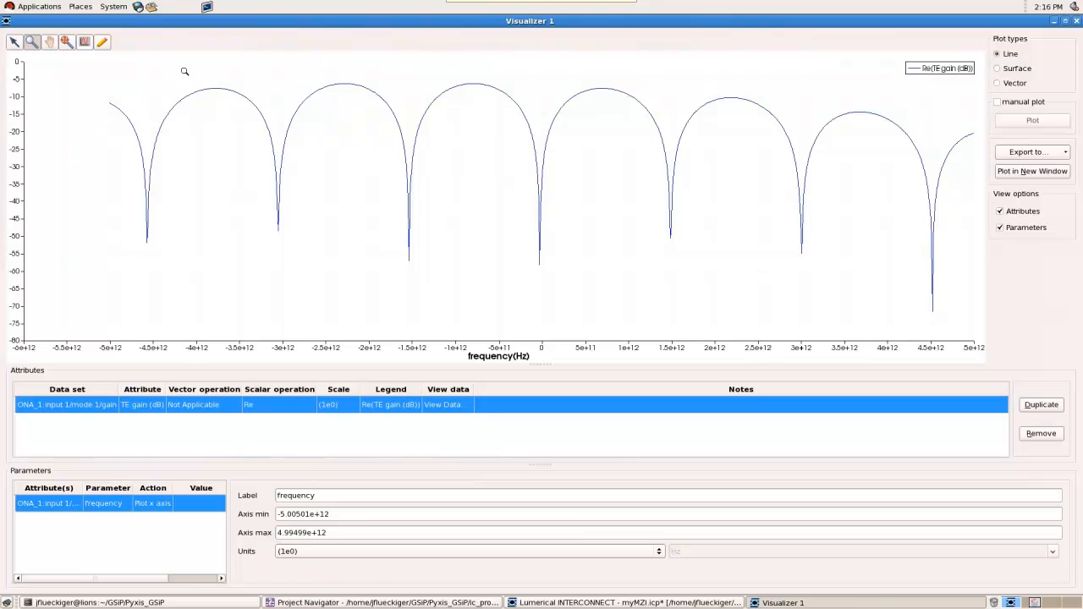
{"action": "mouse_move", "coordinate": [473, 83]}
{"action": "left_click", "coordinate": [1077, 20]}
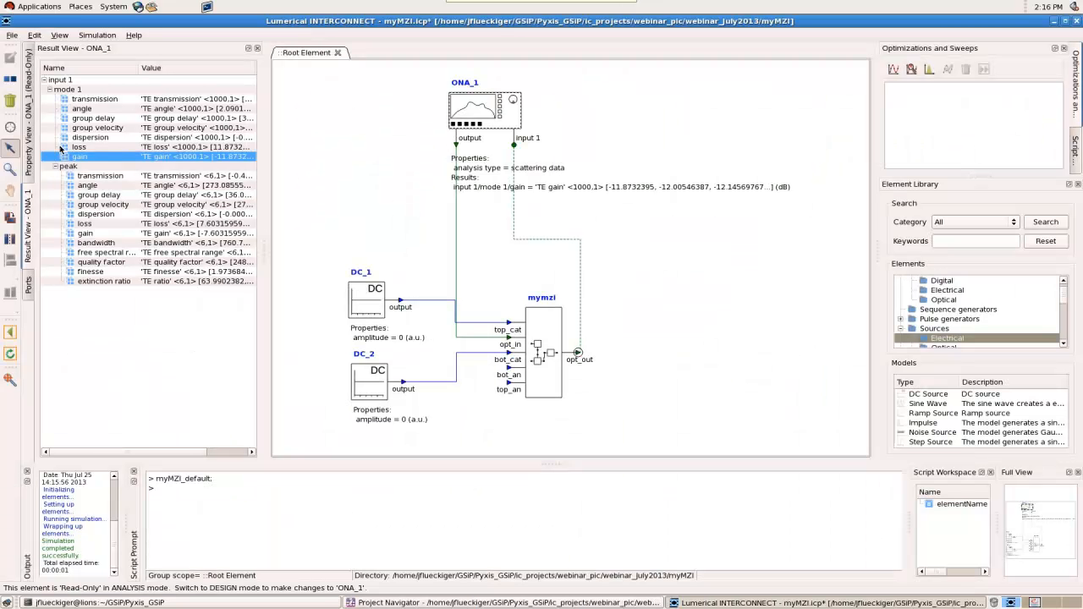
Return to design mode, set the network analyzer's relative to center property to false, and rerun the simulation
{"action": "left_click", "coordinate": [30, 151]}
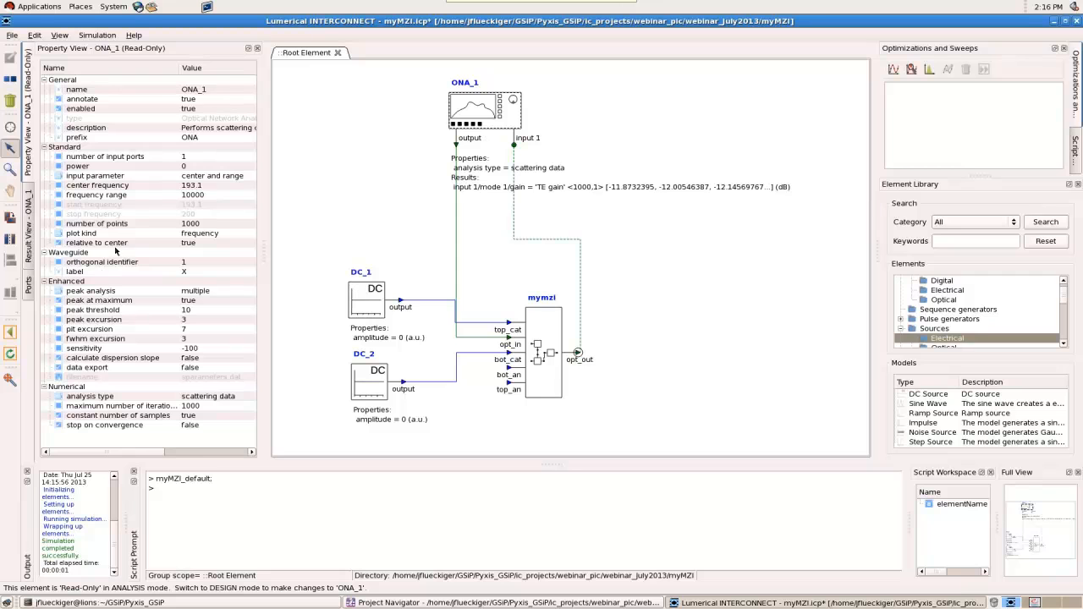
{"action": "left_click", "coordinate": [197, 244]}
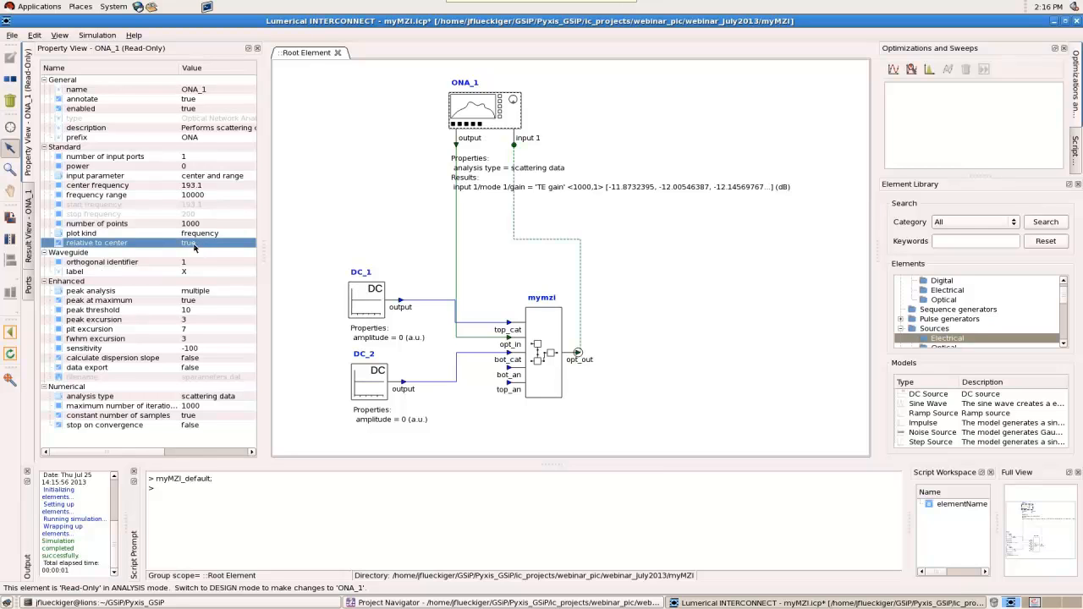
{"action": "left_click", "coordinate": [10, 334]}
{"action": "left_click", "coordinate": [180, 243]}
{"action": "left_click", "coordinate": [184, 260]}
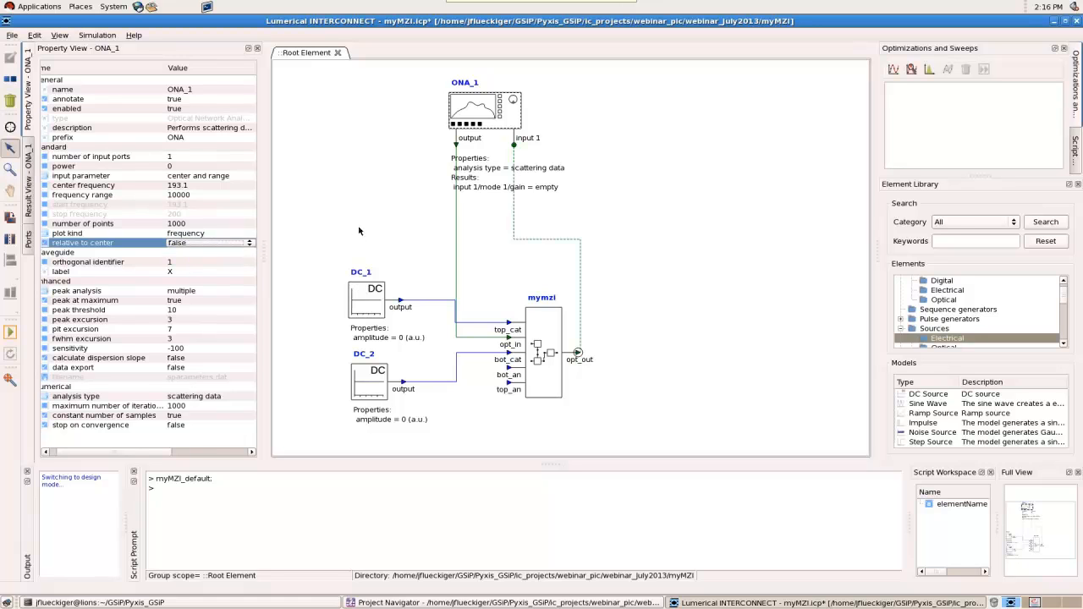
{"action": "left_click", "coordinate": [356, 231]}
{"action": "left_click", "coordinate": [12, 335]}
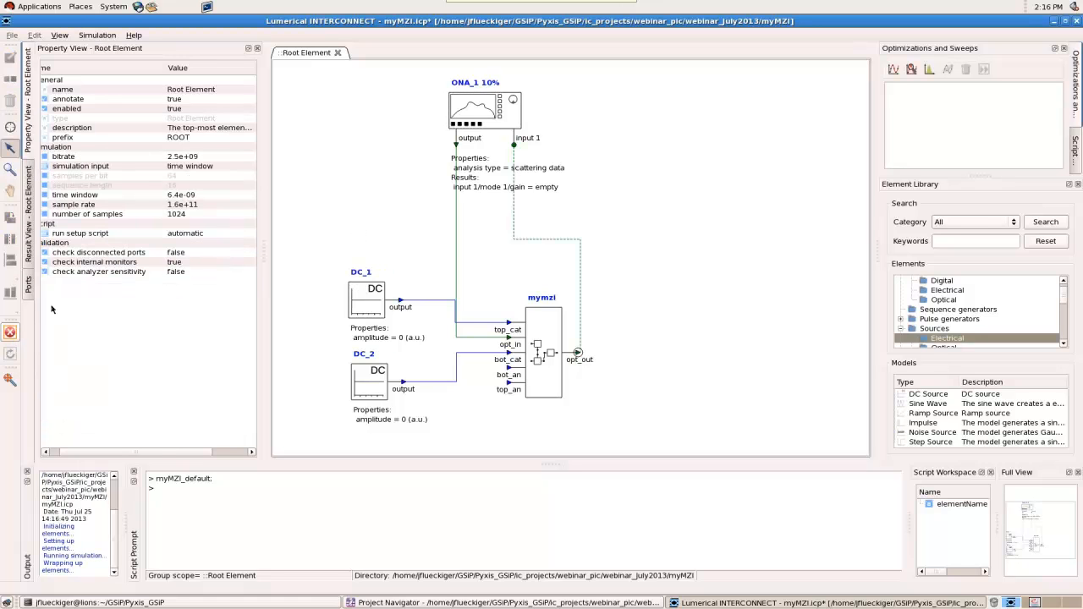
Plot the new mode 1 gain result in a maximized visualizer and examine the notch near 1.9307e+14 Hz up close
{"action": "left_click", "coordinate": [476, 111]}
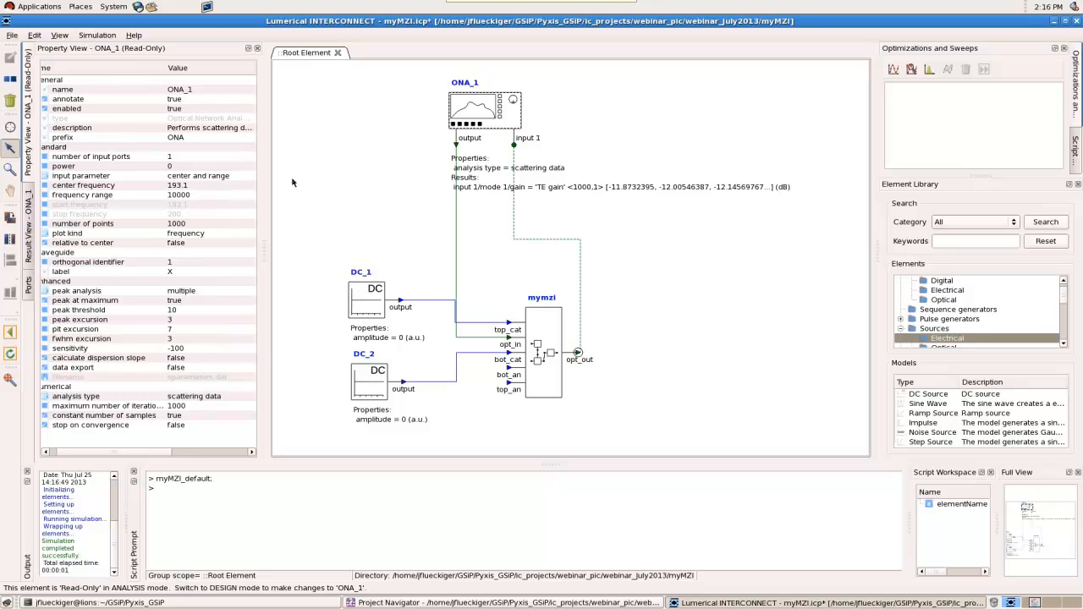
{"action": "left_click", "coordinate": [29, 205]}
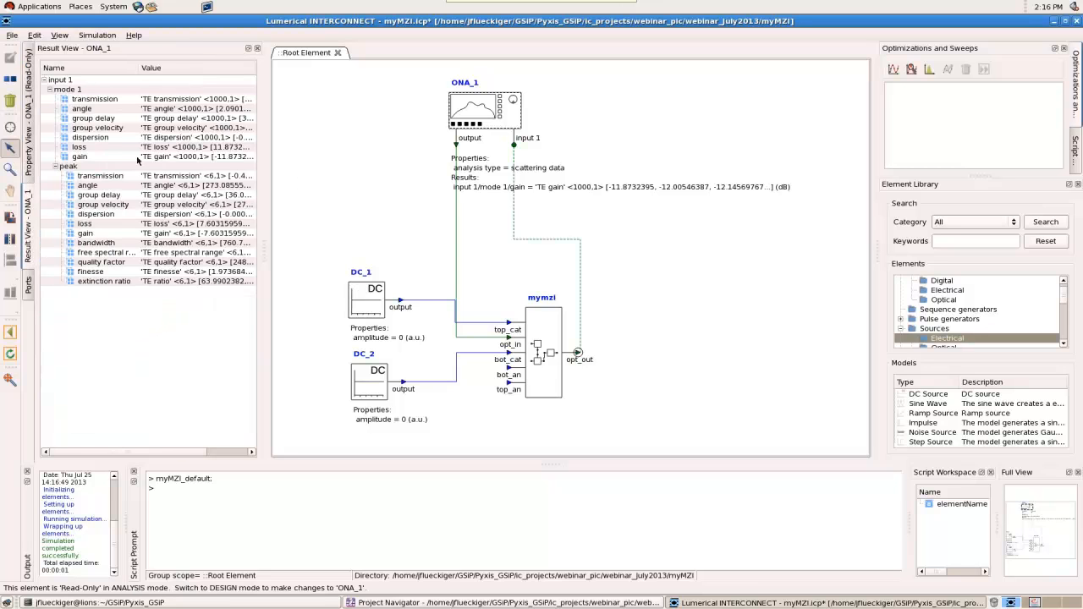
{"action": "right_click", "coordinate": [138, 160]}
{"action": "left_click", "coordinate": [165, 163]}
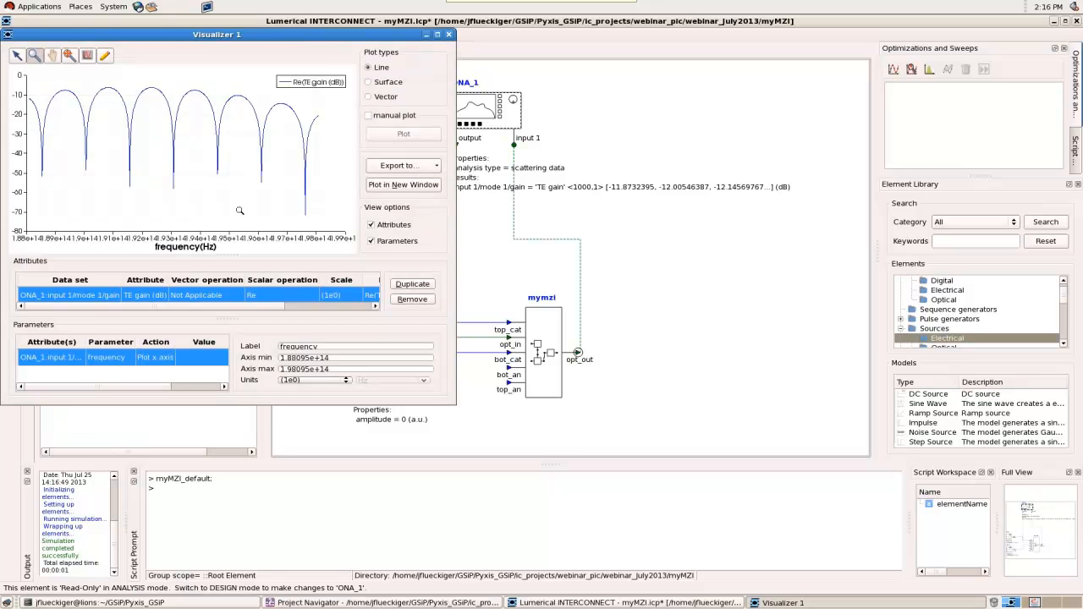
{"action": "left_click", "coordinate": [438, 34]}
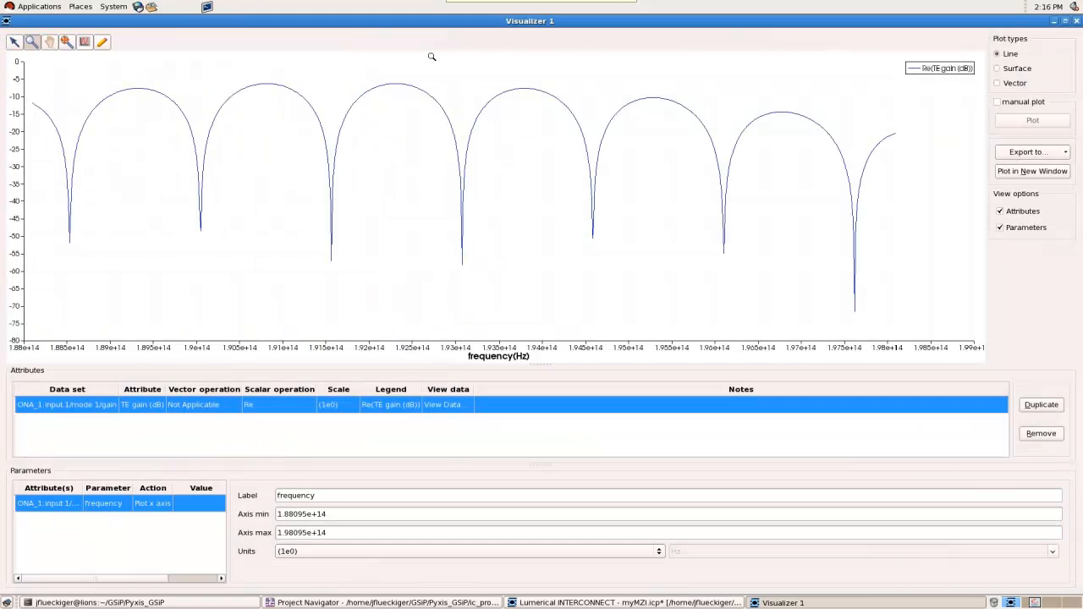
{"action": "left_click_drag", "start_coordinate": [498, 297], "coordinate": [419, 71]}
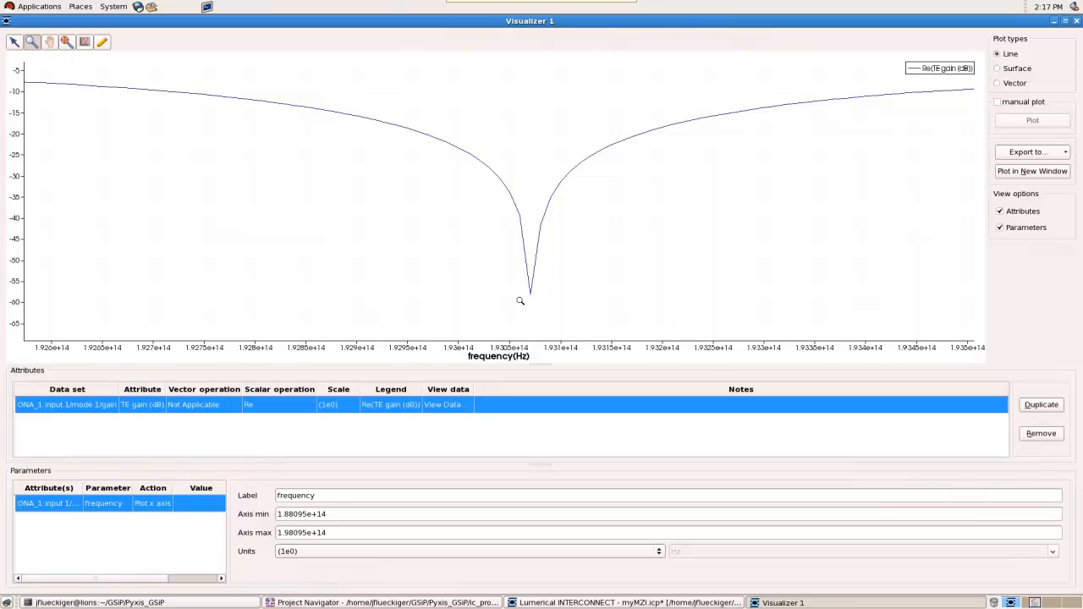
{"action": "left_click_drag", "start_coordinate": [554, 319], "coordinate": [464, 136]}
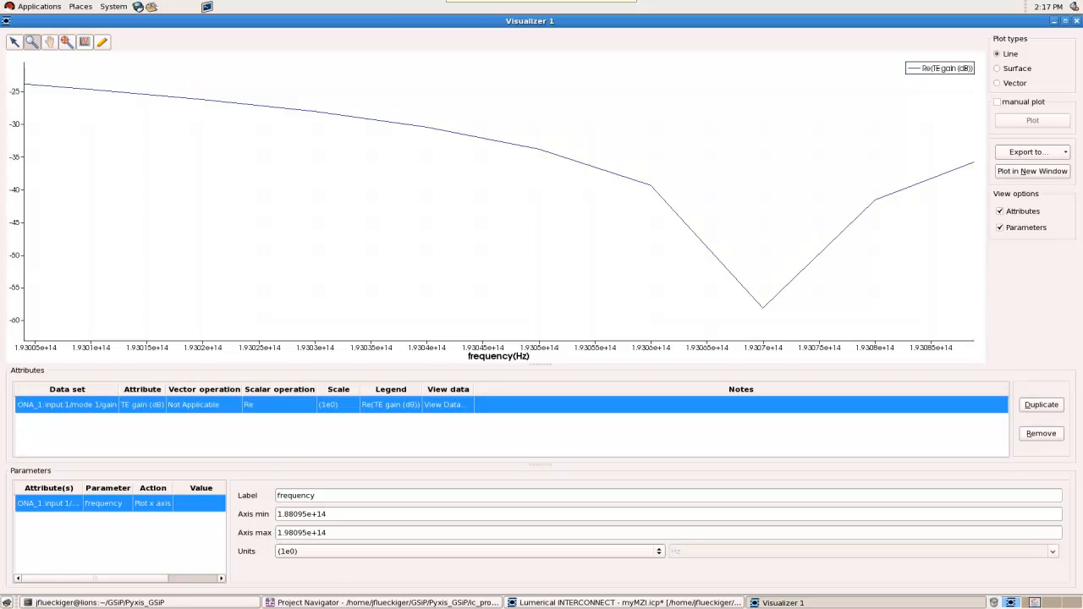
Close the gain plot and place a copy of the mymzi element in the empty canvas area beside the original
{"action": "left_click", "coordinate": [1077, 20]}
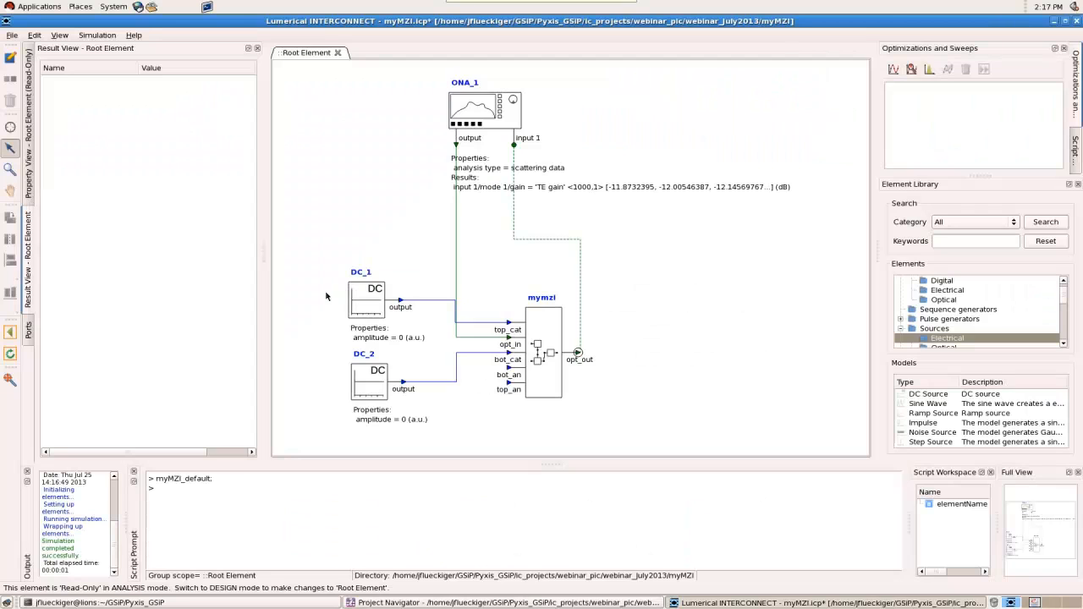
{"action": "left_click_drag", "start_coordinate": [325, 66], "coordinate": [635, 446]}
{"action": "left_click_drag", "start_coordinate": [545, 392], "coordinate": [427, 381]}
{"action": "left_click", "coordinate": [474, 374]}
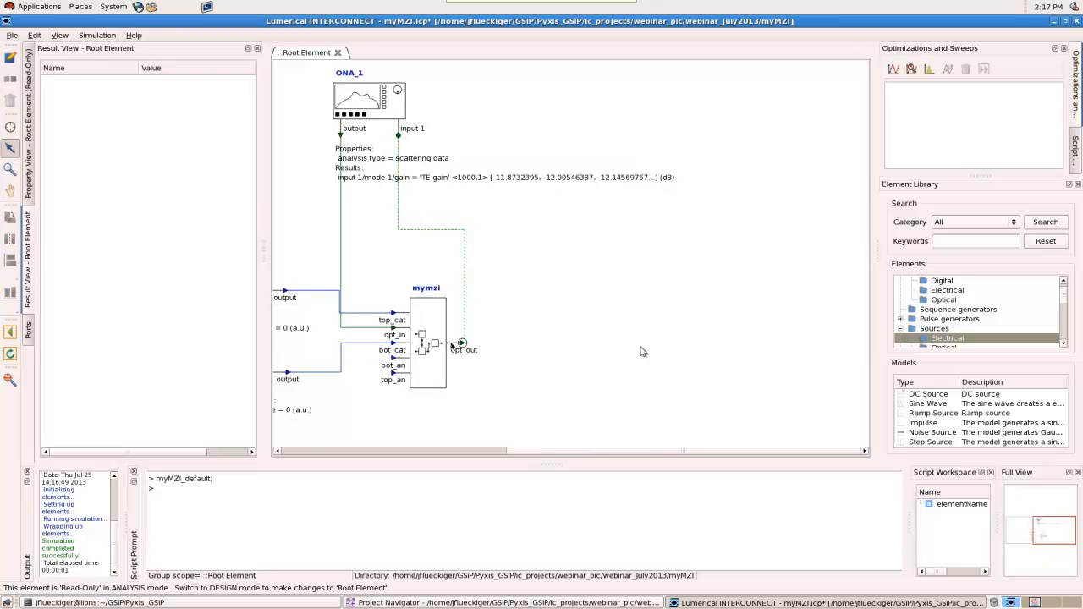
{"action": "left_click", "coordinate": [439, 384]}
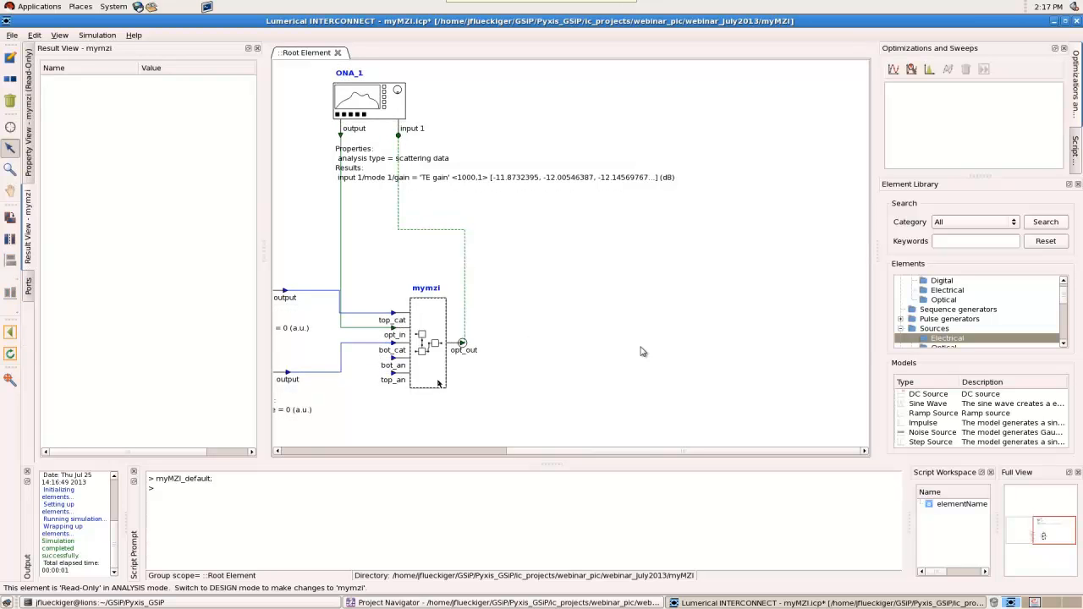
{"action": "key", "text": "ctrl+v"}
{"action": "left_click", "coordinate": [636, 320]}
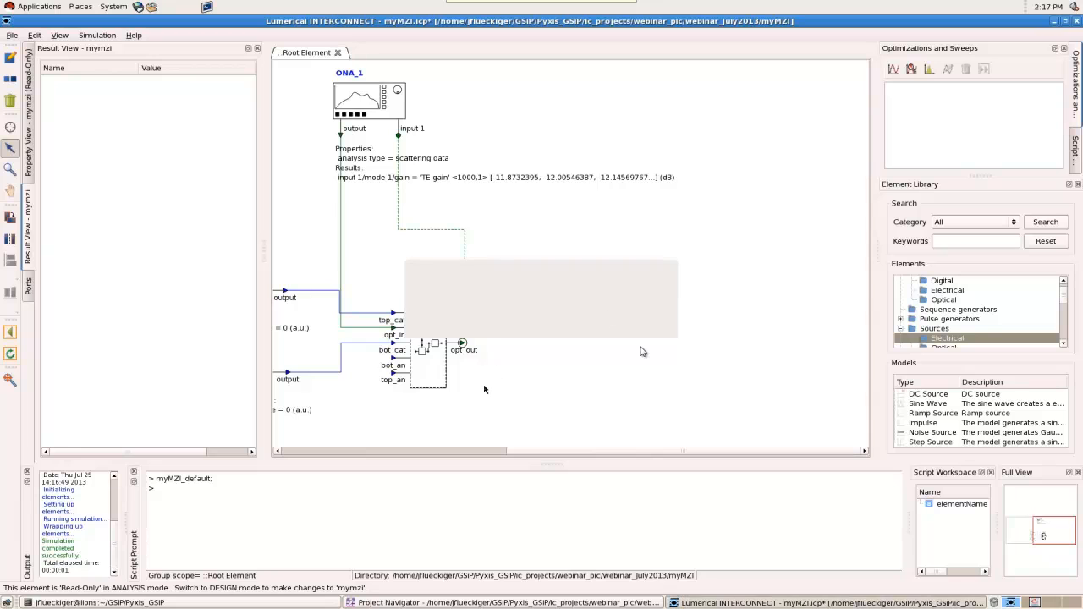
{"action": "left_click_drag", "start_coordinate": [449, 385], "coordinate": [638, 373]}
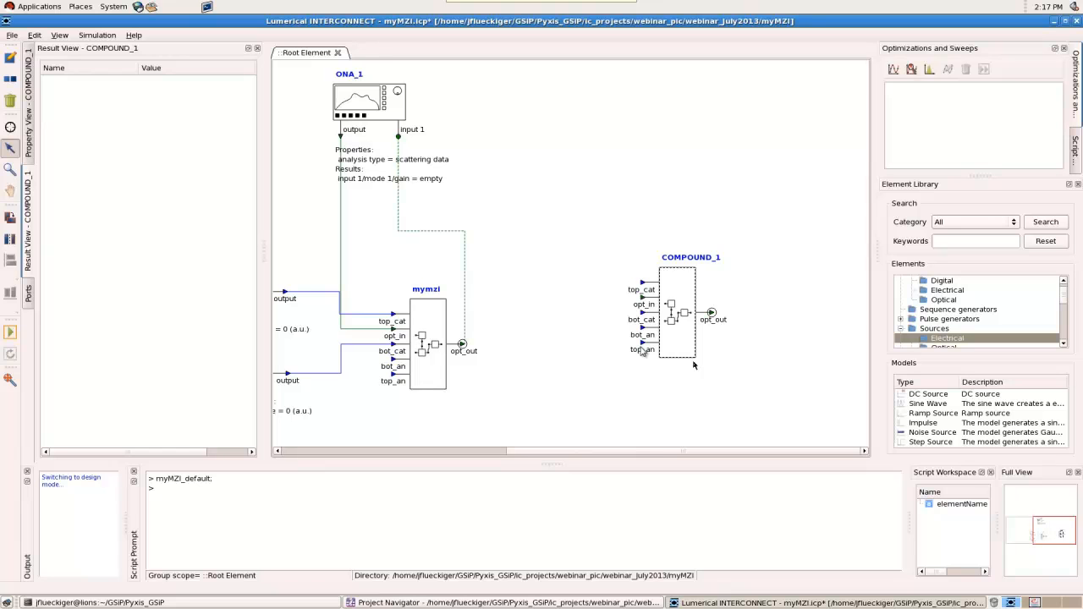
{"action": "left_click_drag", "start_coordinate": [693, 359], "coordinate": [697, 360]}
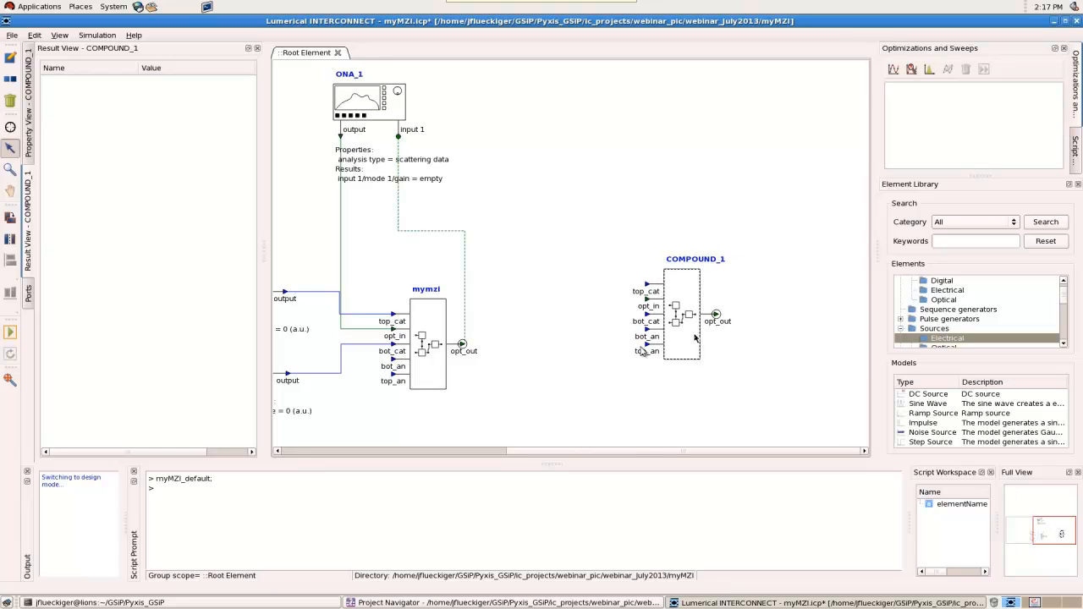
Add an electrical Eye Diagram analyzer above the copied MZI element and space the two elements apart
{"action": "scroll", "coordinate": [952, 309], "scroll_direction": "up", "scroll_amount": 1}
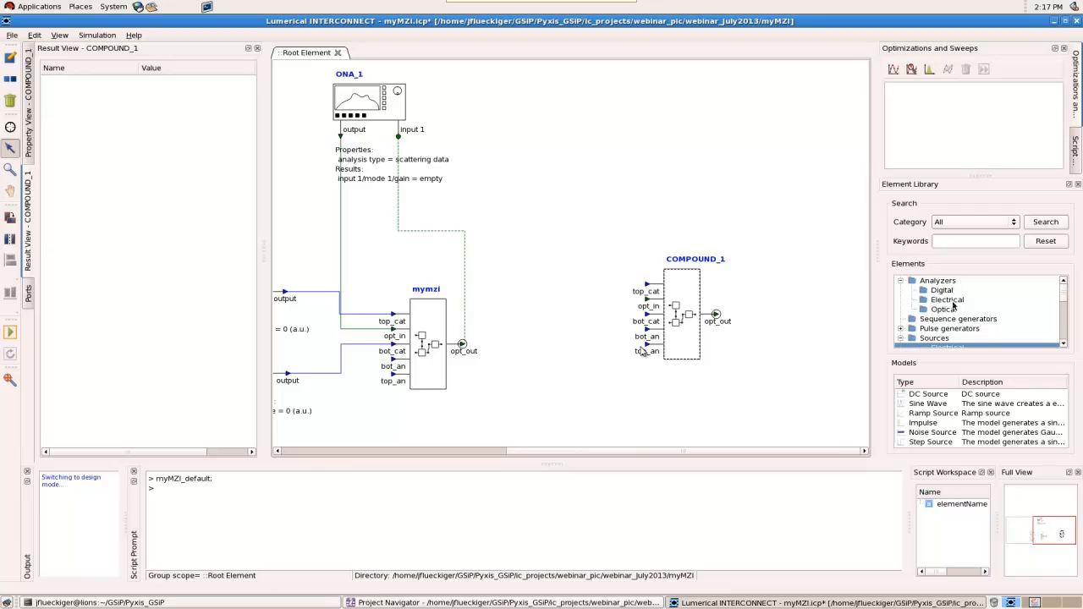
{"action": "left_click", "coordinate": [944, 309]}
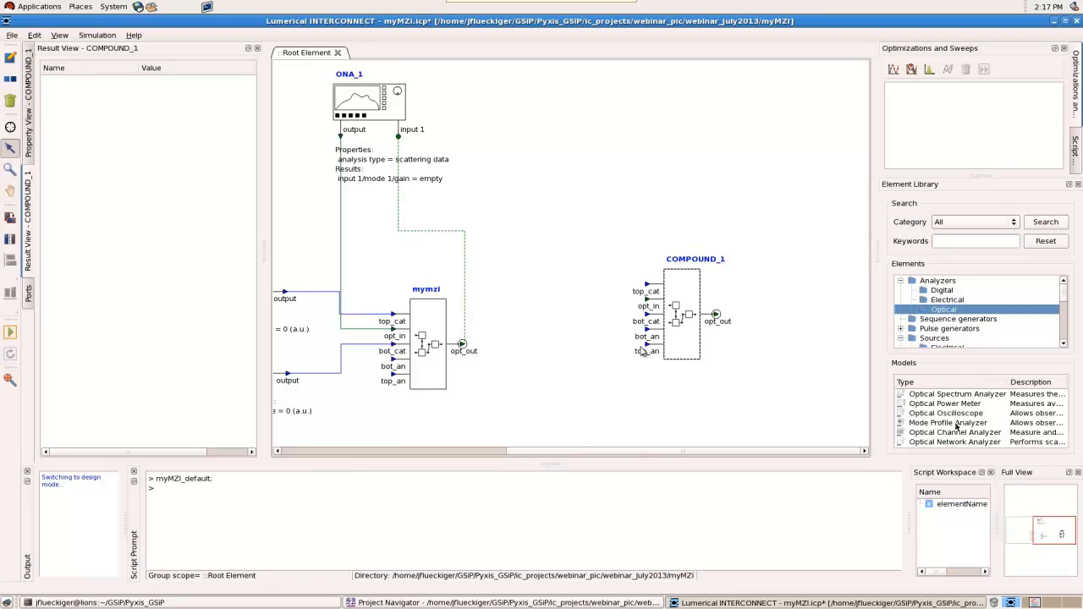
{"action": "left_click", "coordinate": [988, 432]}
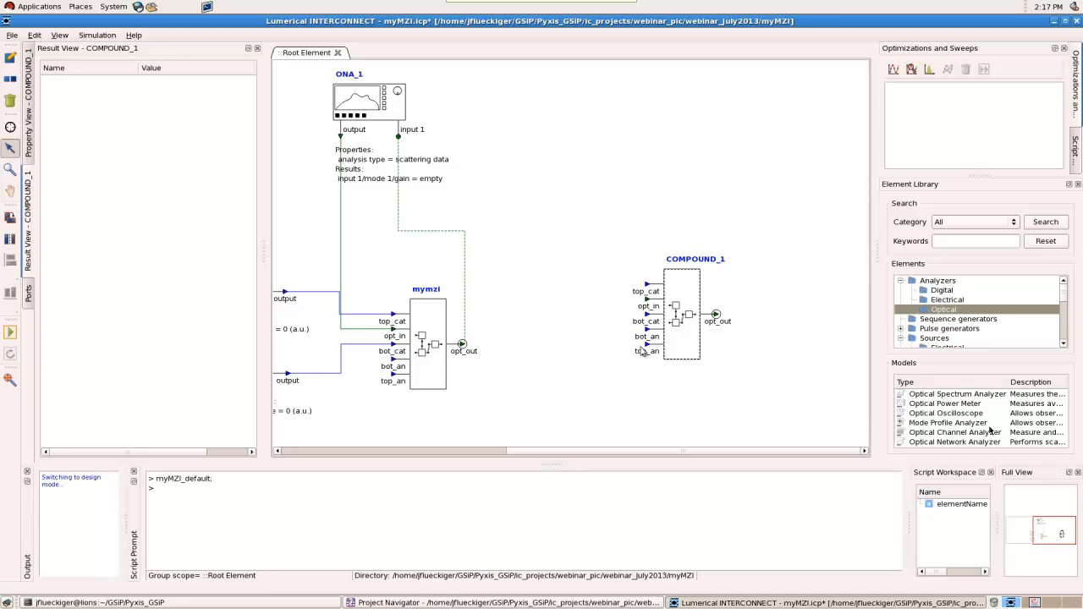
{"action": "left_click", "coordinate": [948, 300]}
{"action": "left_click_drag", "start_coordinate": [953, 421], "coordinate": [752, 155]}
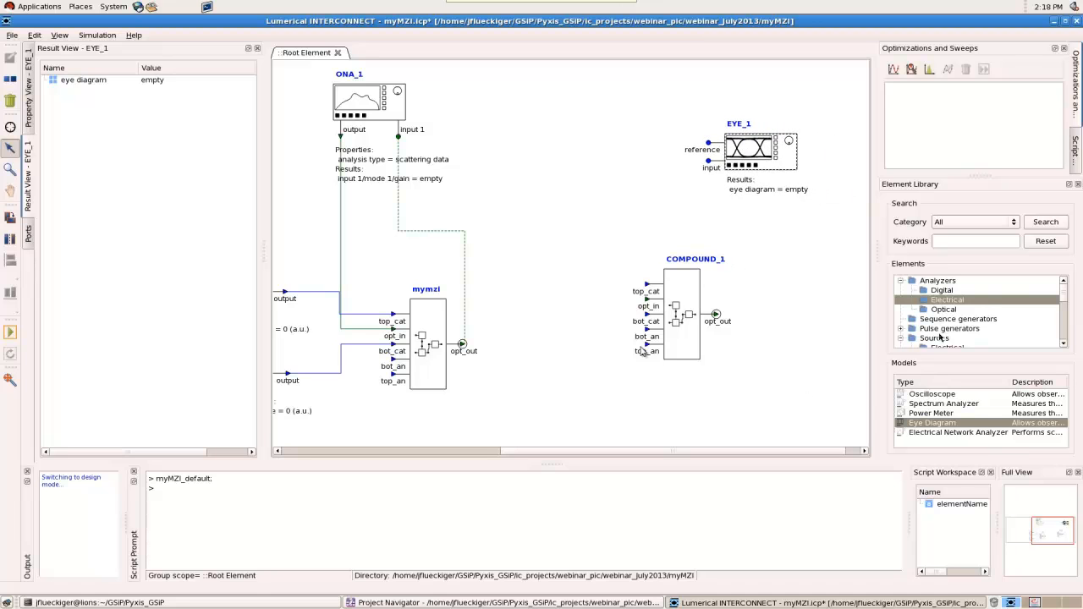
{"action": "left_click_drag", "start_coordinate": [690, 291], "coordinate": [748, 302]}
{"action": "left_click_drag", "start_coordinate": [772, 148], "coordinate": [811, 160]}
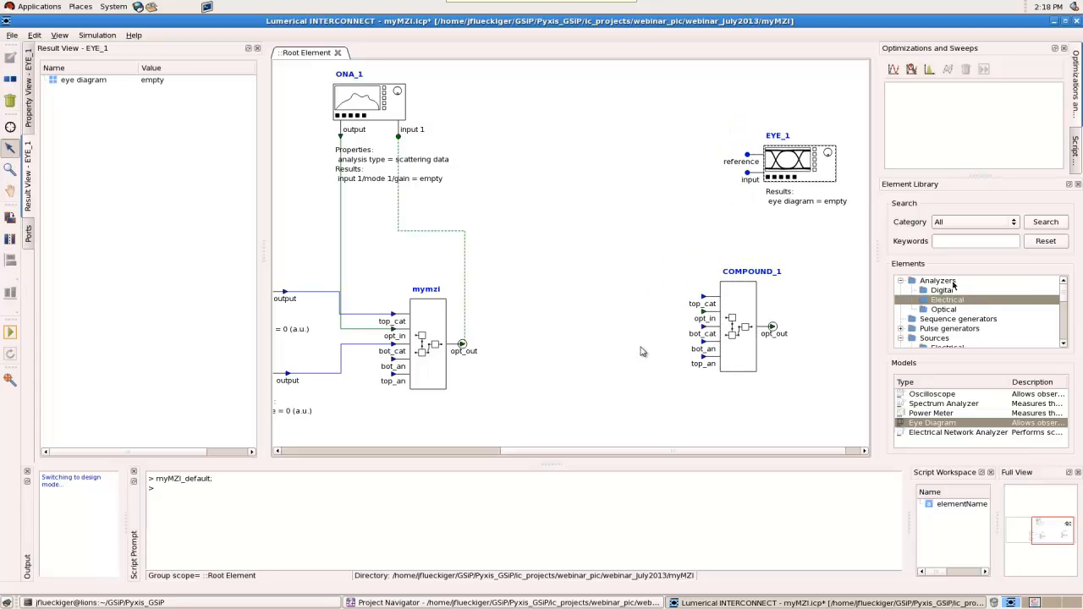
Add an optical CW Laser source beside the copied MZI element and connect its output to the opt_in port
{"action": "left_click", "coordinate": [935, 339]}
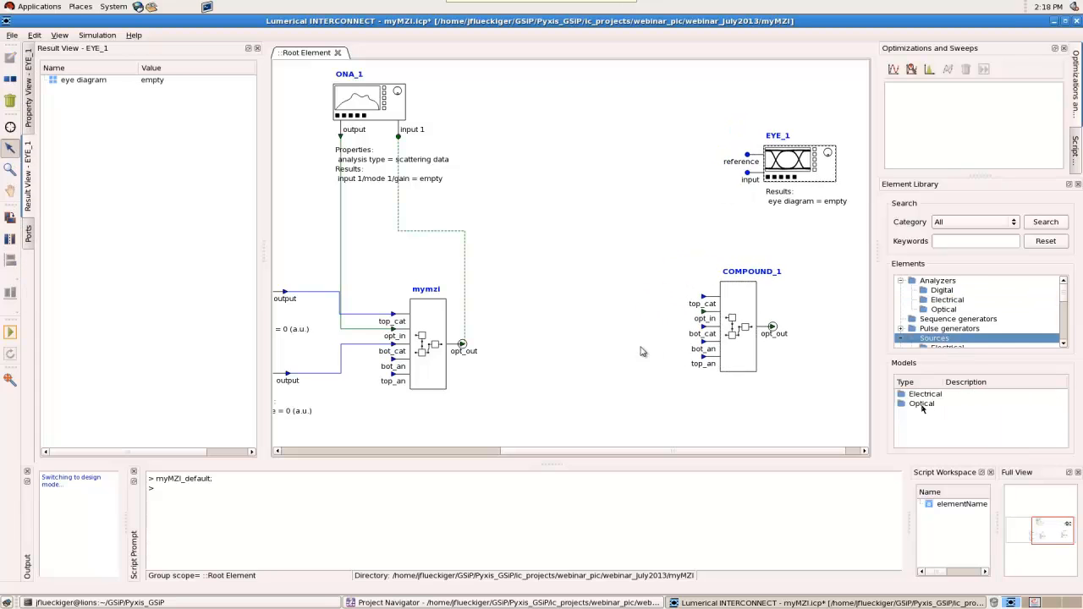
{"action": "double_click", "coordinate": [922, 406]}
{"action": "left_click_drag", "start_coordinate": [927, 395], "coordinate": [703, 310]}
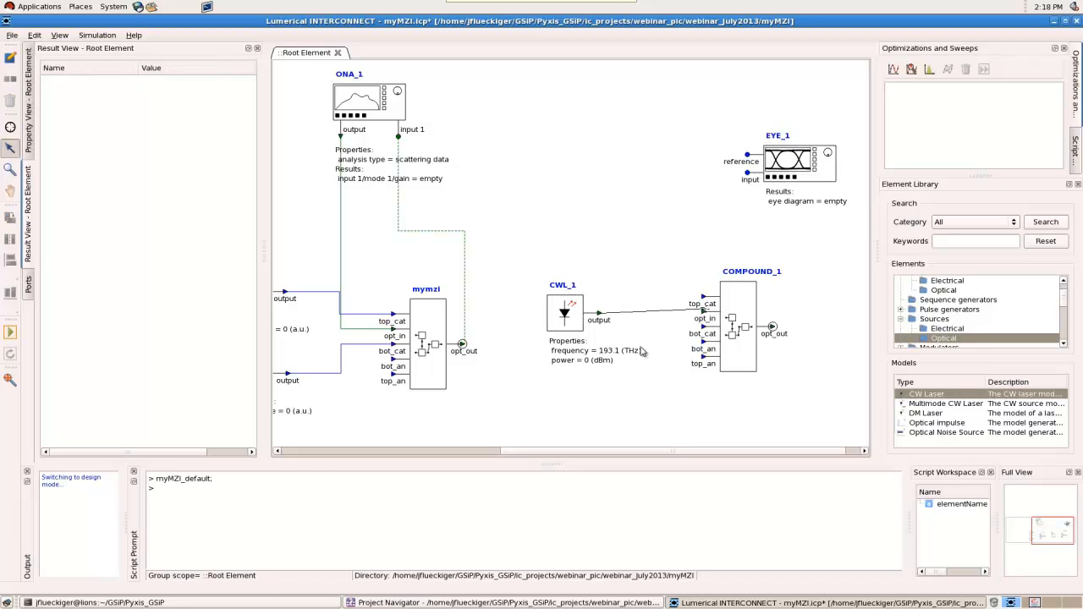
Set the CW laser's frequency to 193.065 THz and align the copied MZI element's opt_in port with the laser output
{"action": "left_click", "coordinate": [583, 316]}
{"action": "left_click", "coordinate": [29, 110]}
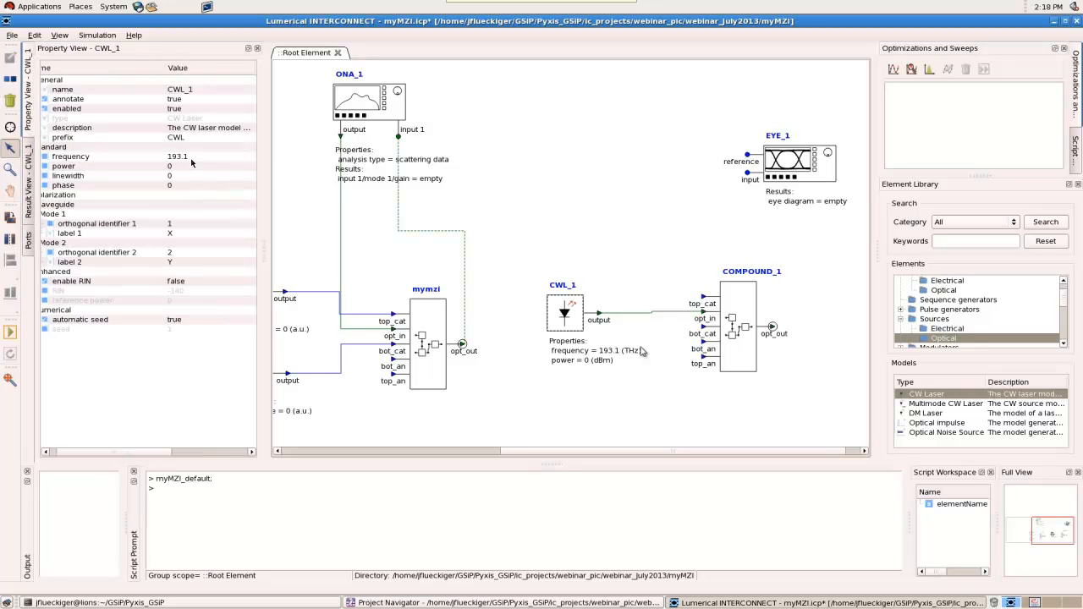
{"action": "double_click", "coordinate": [192, 158]}
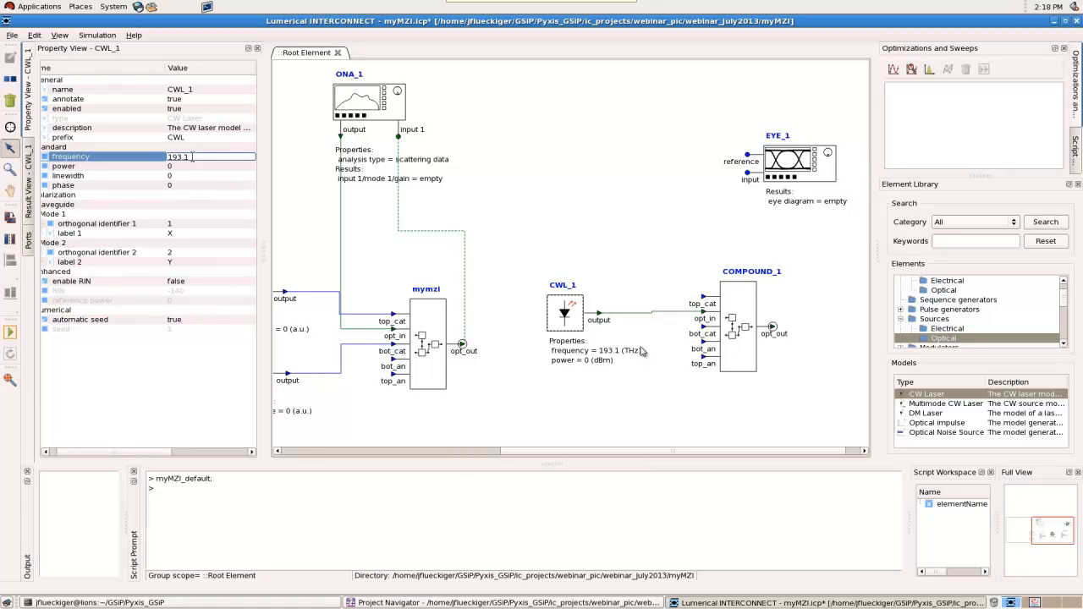
{"action": "type", "text": "193.065"}
{"action": "left_click", "coordinate": [201, 174]}
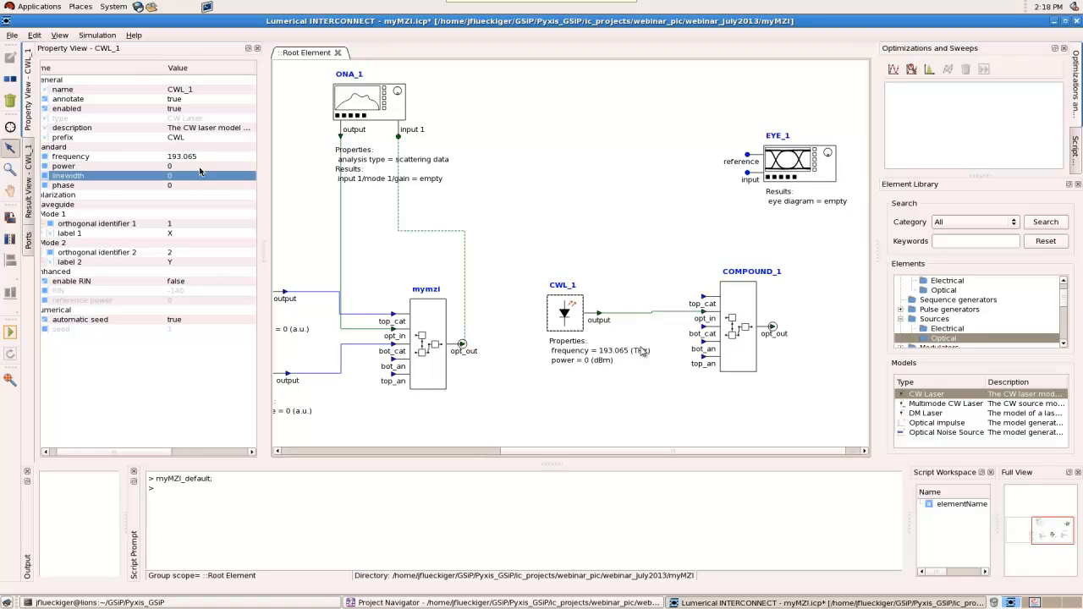
{"action": "left_click_drag", "start_coordinate": [754, 351], "coordinate": [748, 352]}
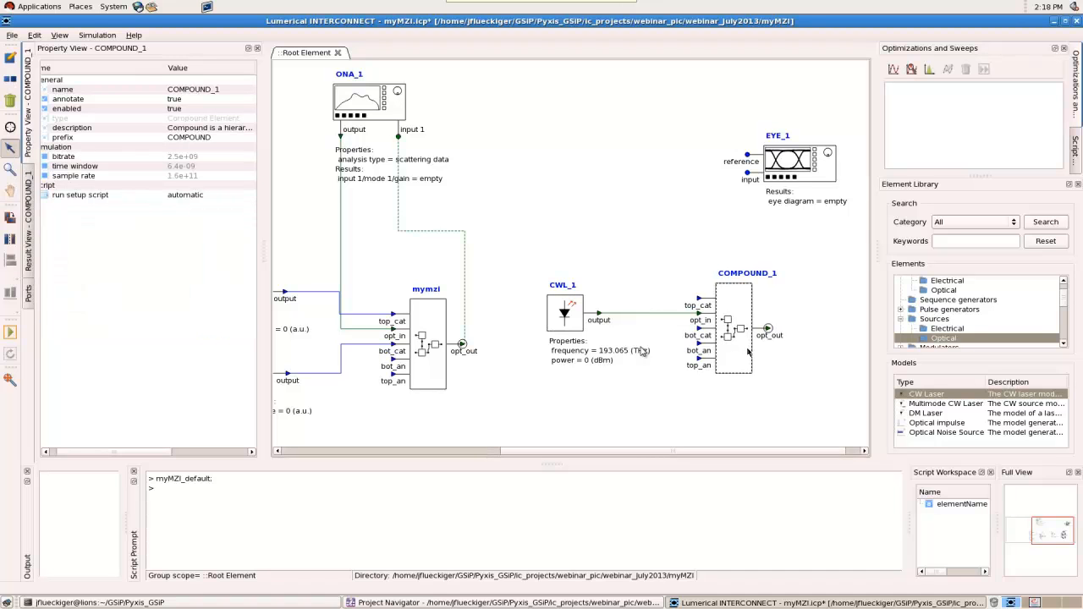
Add a PIN Photodetector after the copied MZI element and connect the opt_out port to its input
{"action": "left_click_drag", "start_coordinate": [775, 451], "coordinate": [836, 450]}
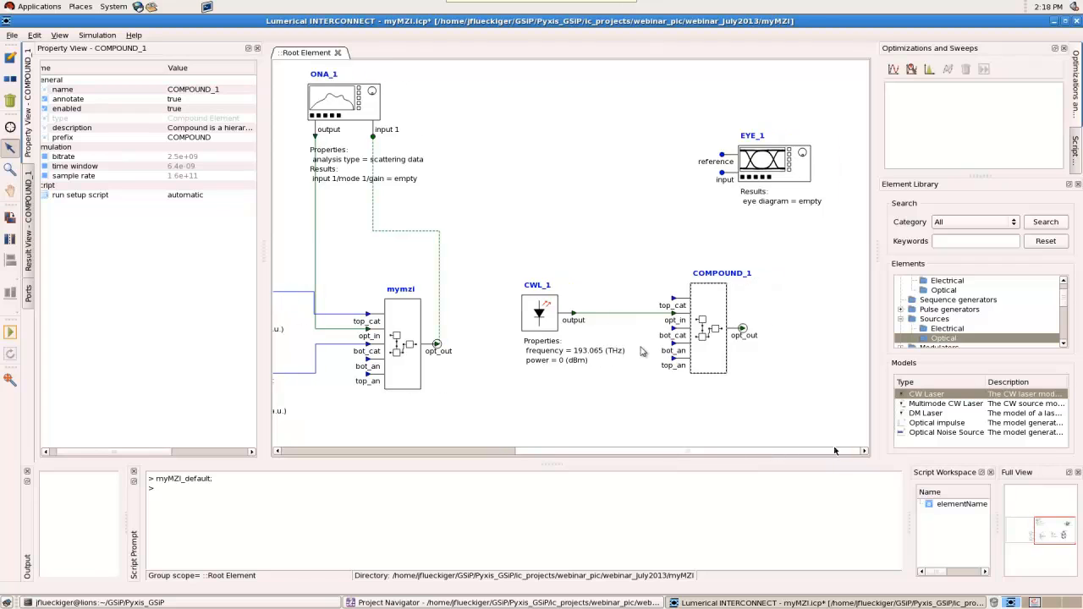
{"action": "scroll", "coordinate": [960, 336], "scroll_direction": "down", "scroll_amount": 2}
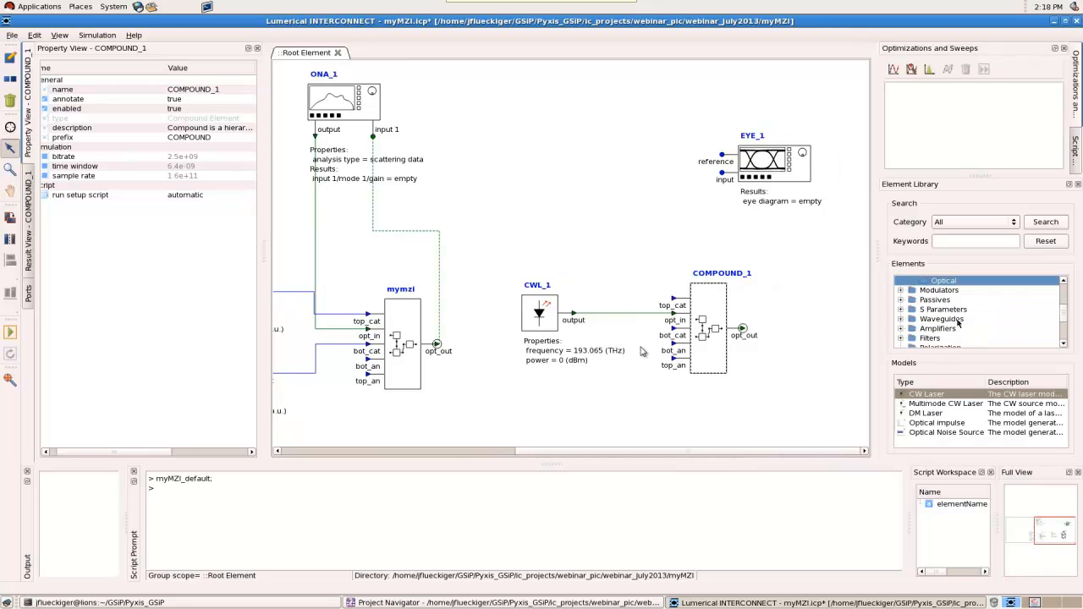
{"action": "left_click", "coordinate": [941, 291]}
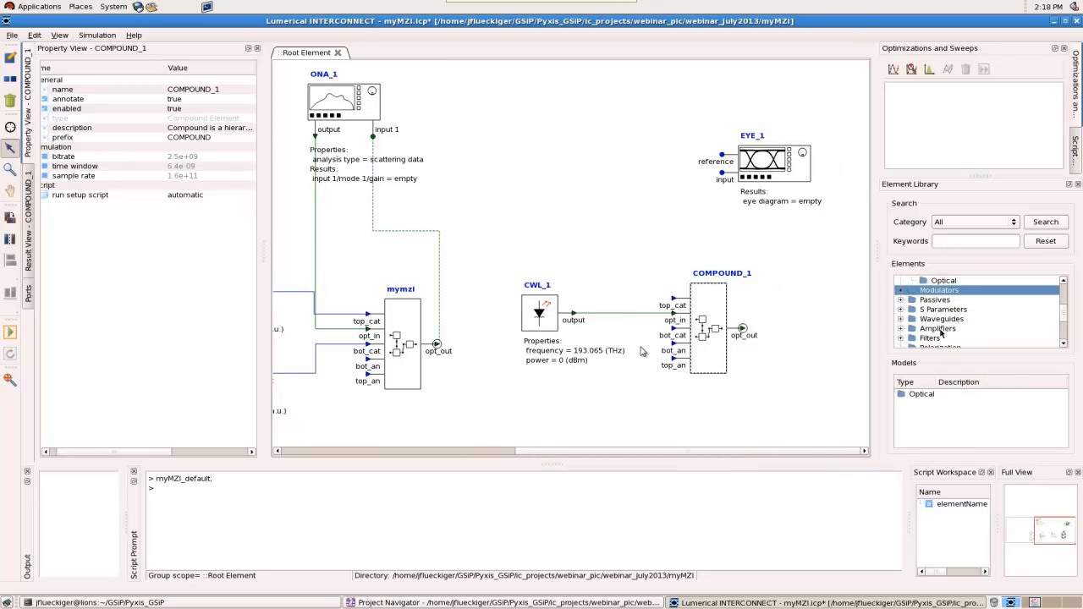
{"action": "scroll", "coordinate": [945, 328], "scroll_direction": "down", "scroll_amount": 1}
{"action": "left_click", "coordinate": [946, 329]}
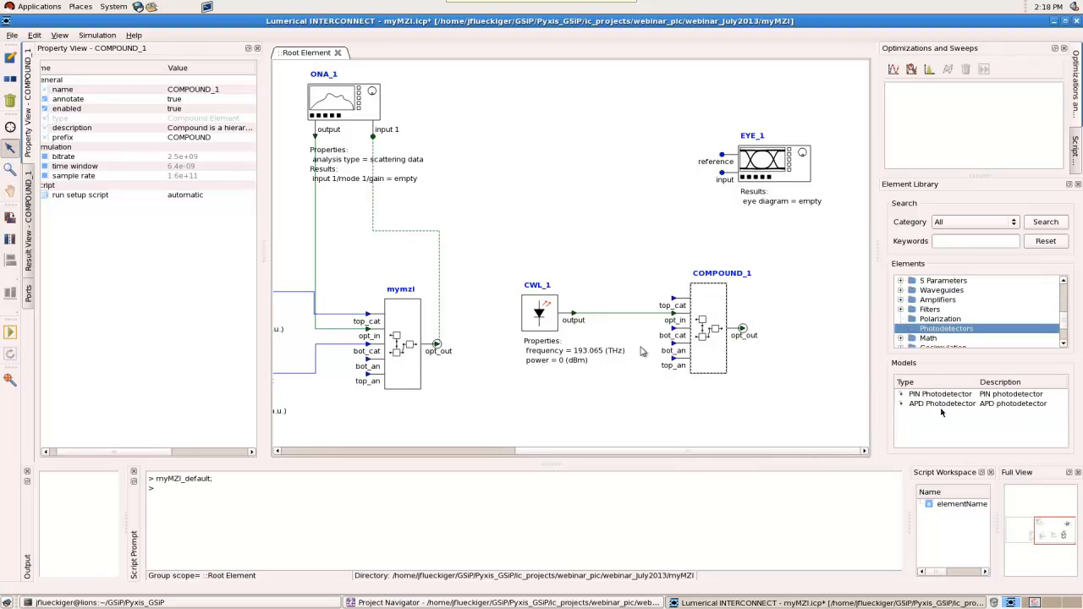
{"action": "left_click_drag", "start_coordinate": [945, 398], "coordinate": [835, 336]}
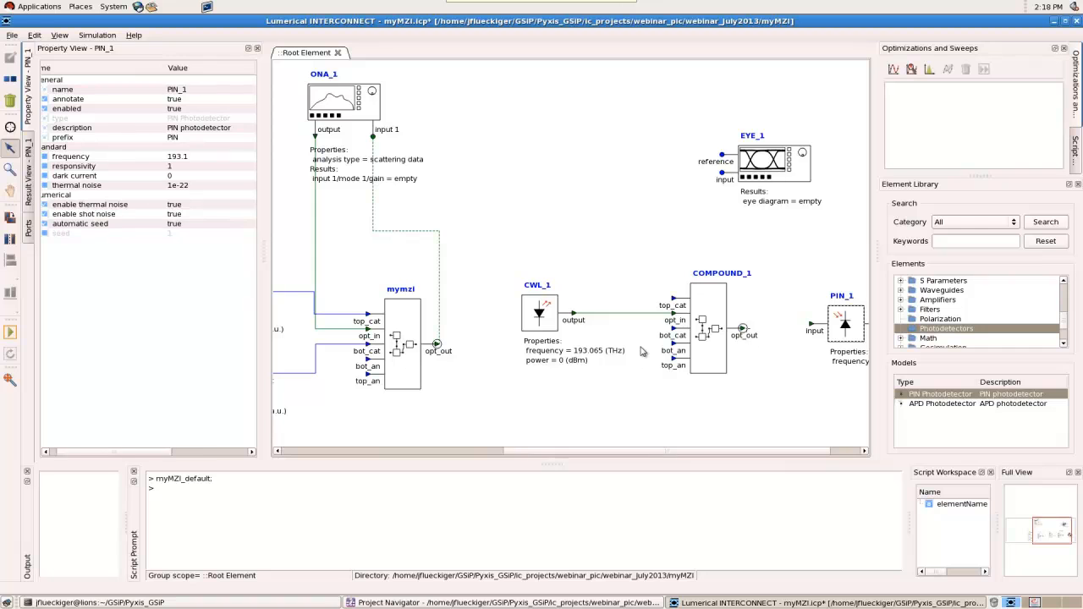
{"action": "left_click_drag", "start_coordinate": [744, 328], "coordinate": [812, 324]}
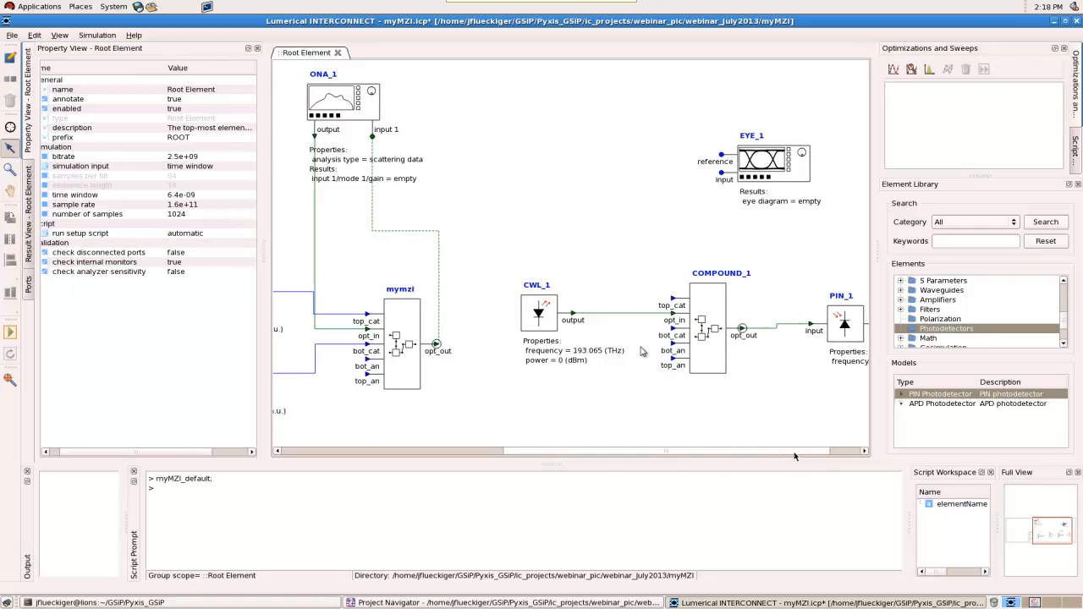
Set the PIN photodetector's frequency to 193.065 THz
{"action": "left_click_drag", "start_coordinate": [793, 453], "coordinate": [824, 453]}
{"action": "left_click", "coordinate": [784, 330]}
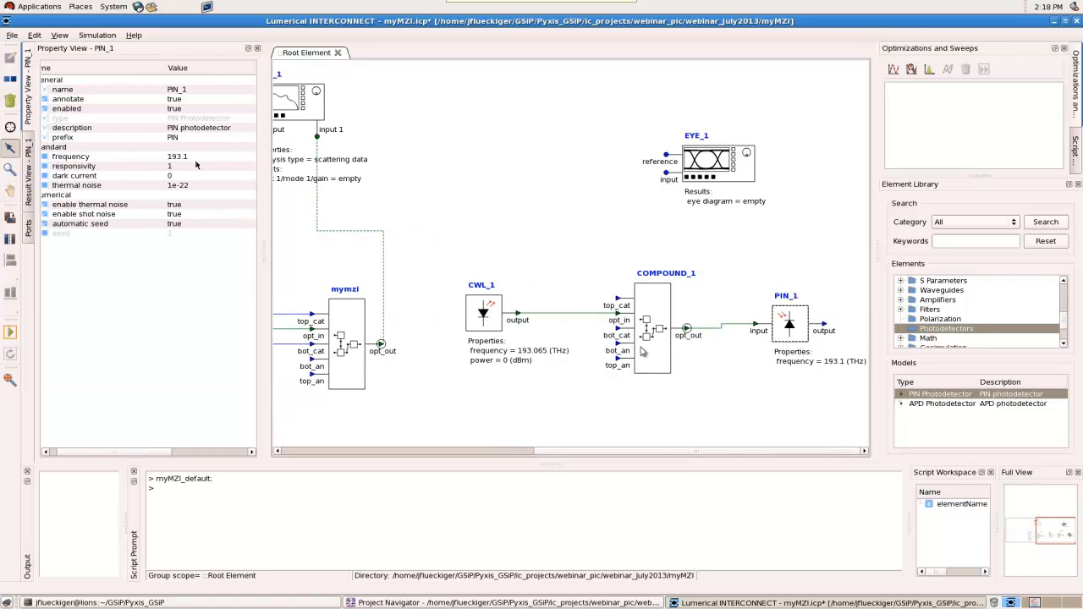
{"action": "double_click", "coordinate": [195, 158]}
{"action": "type", "text": "193.065"}
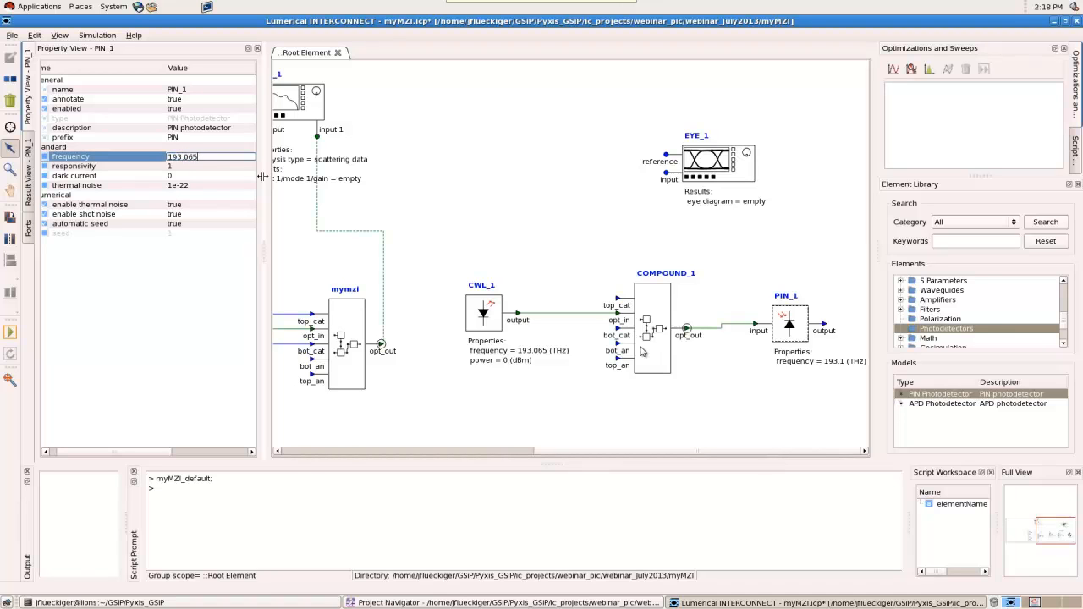
{"action": "key", "text": "Return"}
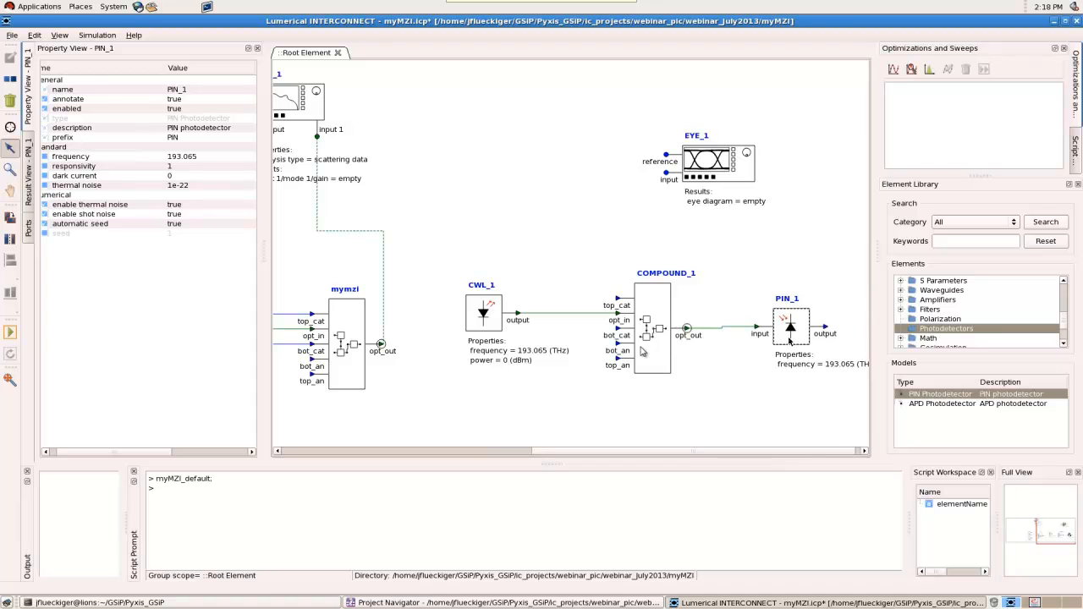
Add an electrical LP Bessel Filter and wire it between the photodetector output and the eye diagram's input port
{"action": "left_click", "coordinate": [931, 310]}
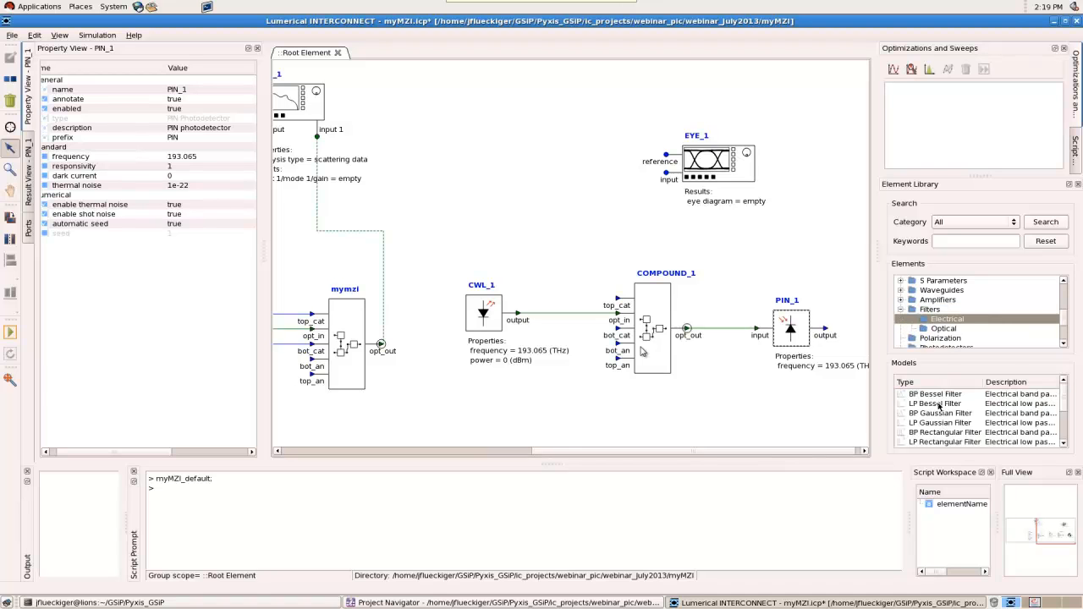
{"action": "left_click", "coordinate": [939, 404]}
{"action": "left_click_drag", "start_coordinate": [939, 405], "coordinate": [818, 246]}
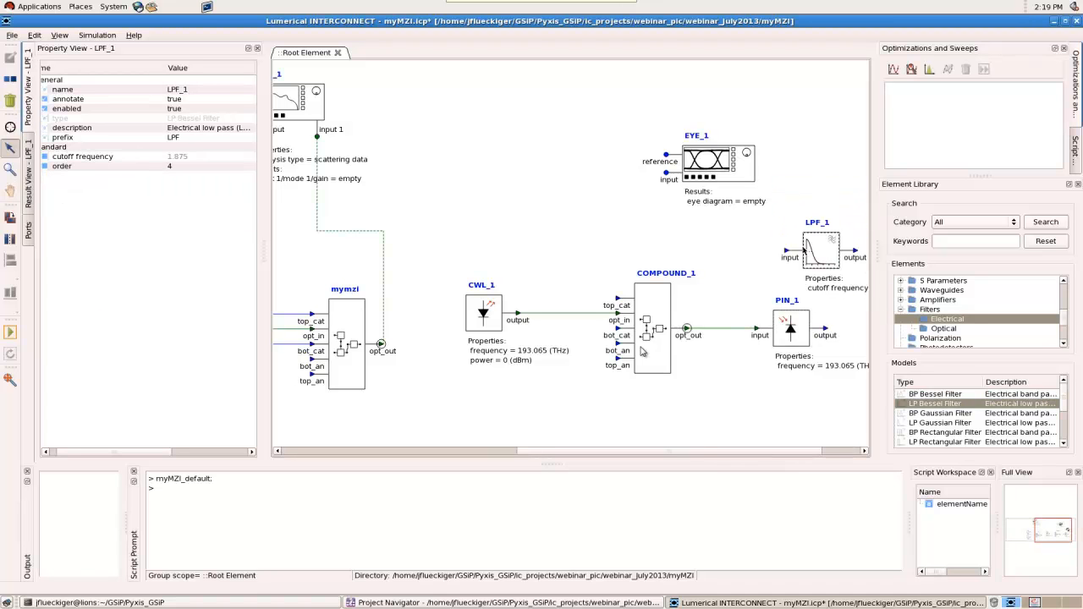
{"action": "left_click_drag", "start_coordinate": [827, 336], "coordinate": [773, 251]}
{"action": "left_click_drag", "start_coordinate": [840, 254], "coordinate": [667, 173]}
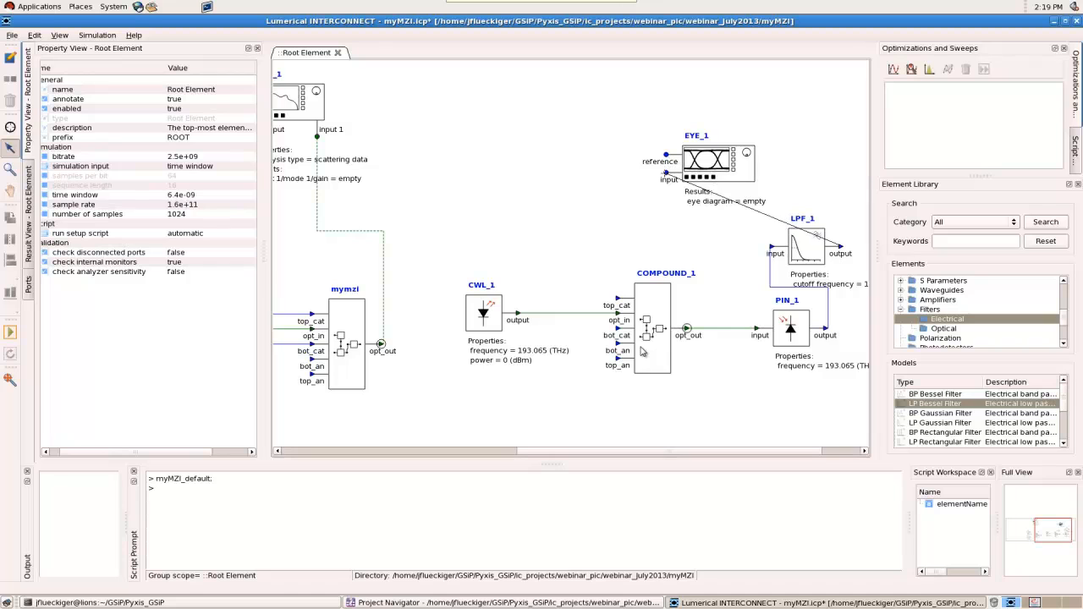
{"action": "left_click_drag", "start_coordinate": [667, 174], "coordinate": [667, 176]}
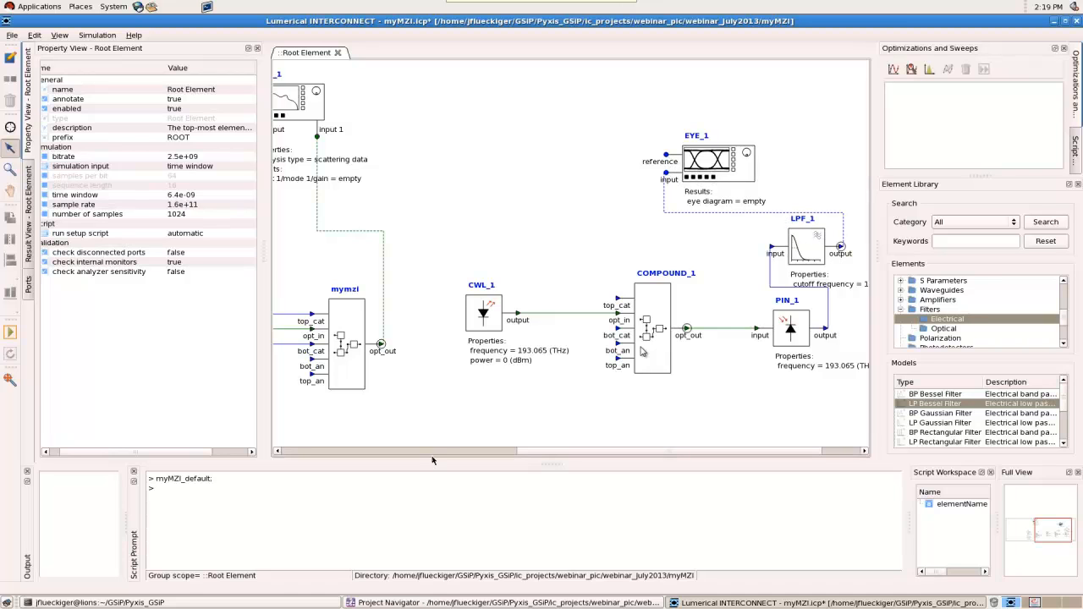
Add a PRBS Generator to the empty canvas area above the CW laser
{"action": "scroll", "coordinate": [949, 334], "scroll_direction": "up", "scroll_amount": 2}
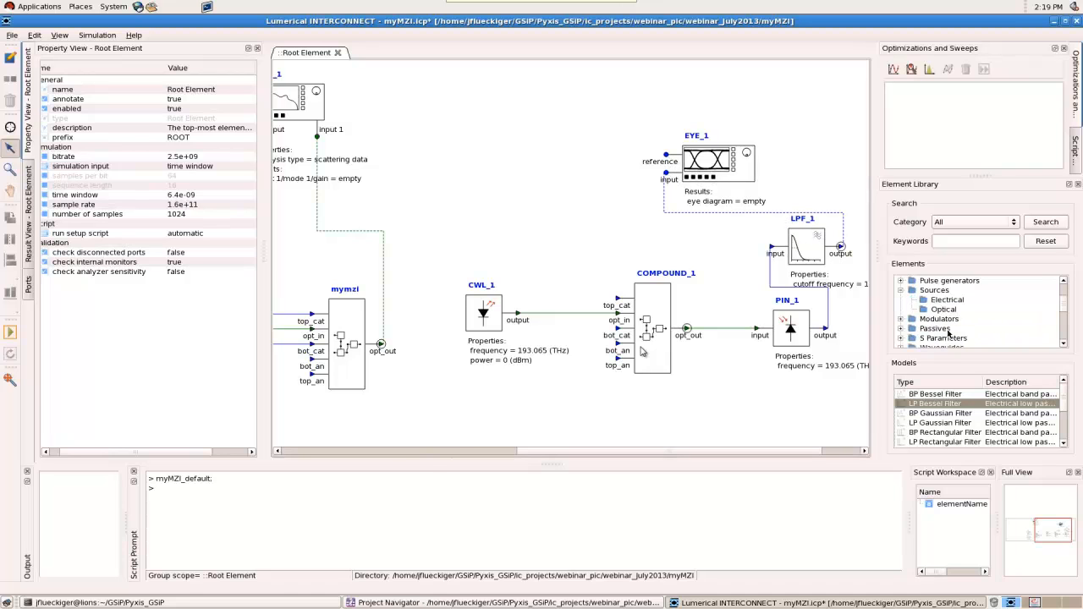
{"action": "scroll", "coordinate": [947, 303], "scroll_direction": "up", "scroll_amount": 1}
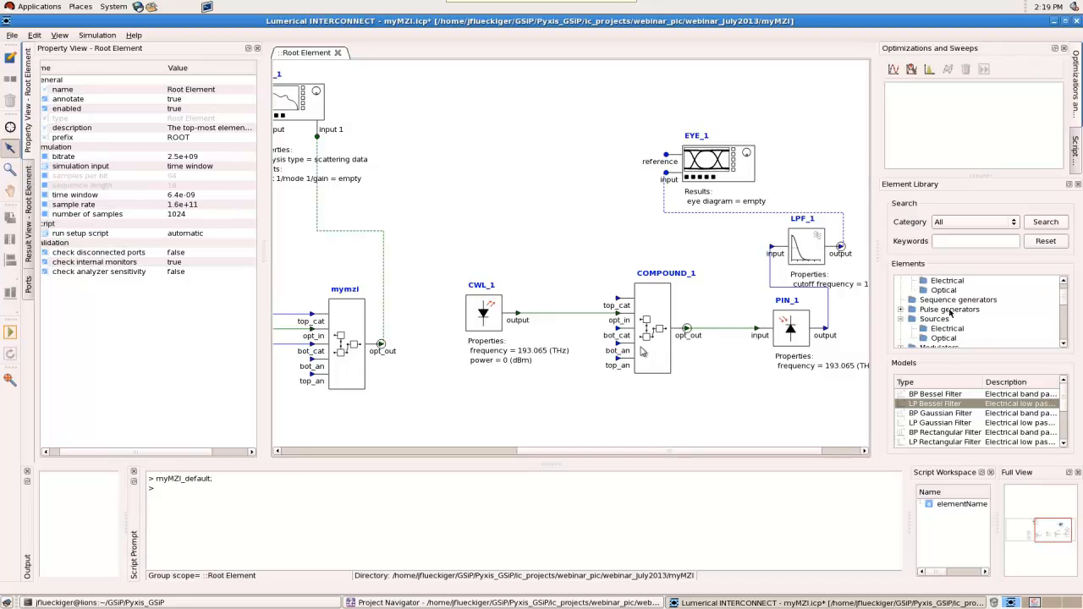
{"action": "left_click", "coordinate": [950, 310]}
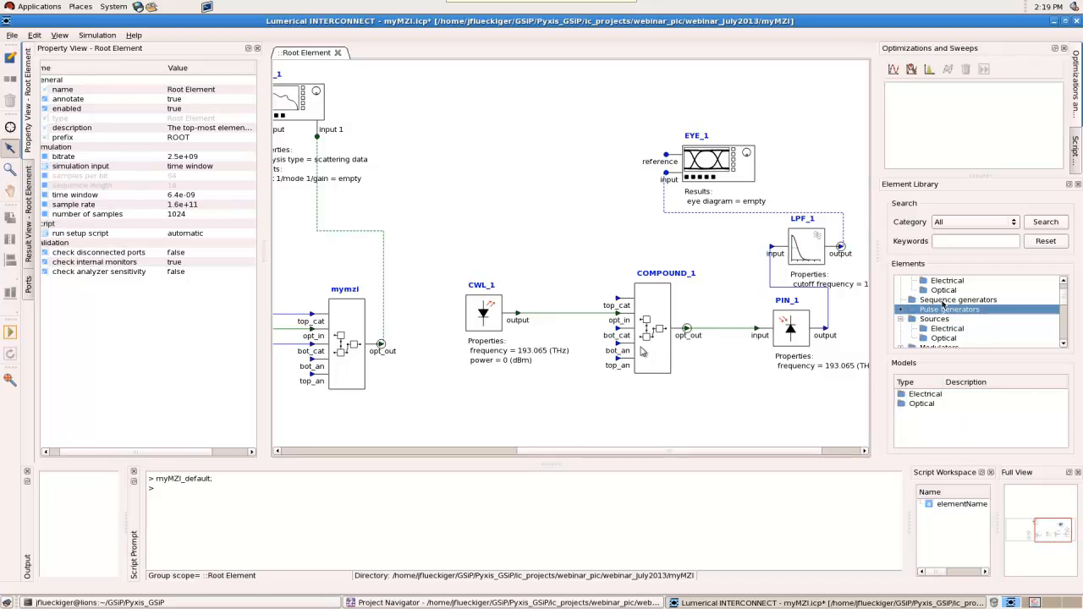
{"action": "left_click", "coordinate": [948, 300]}
{"action": "left_click_drag", "start_coordinate": [947, 394], "coordinate": [442, 156]}
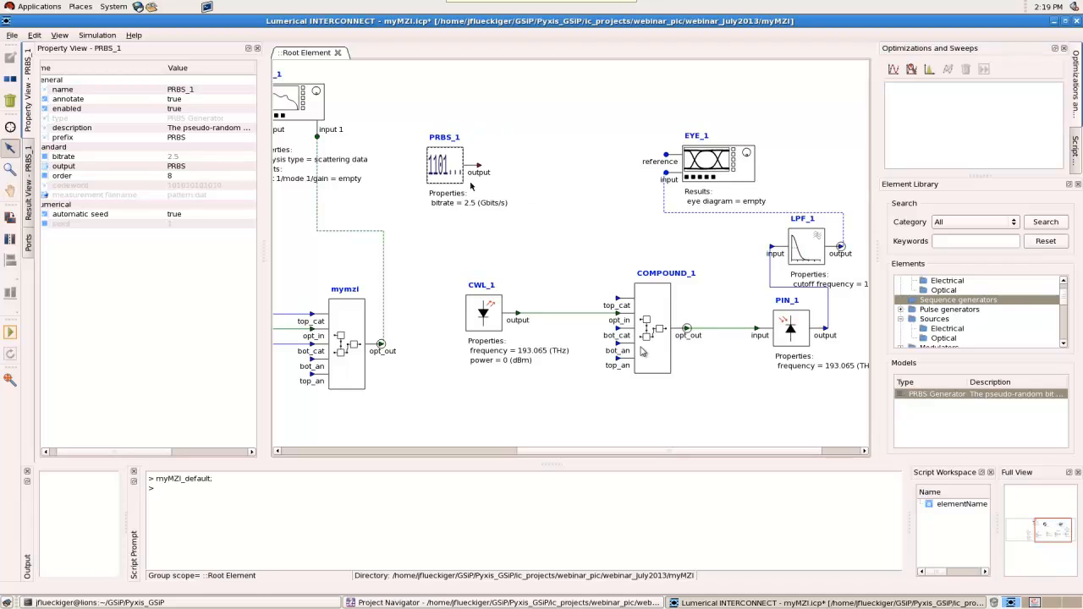
Add an electrical NRZ Pulse Generator after the PRBS Generator and wire its output to the copied MZI's bot_cat port and the eye diagram's reference port
{"action": "left_click", "coordinate": [941, 309]}
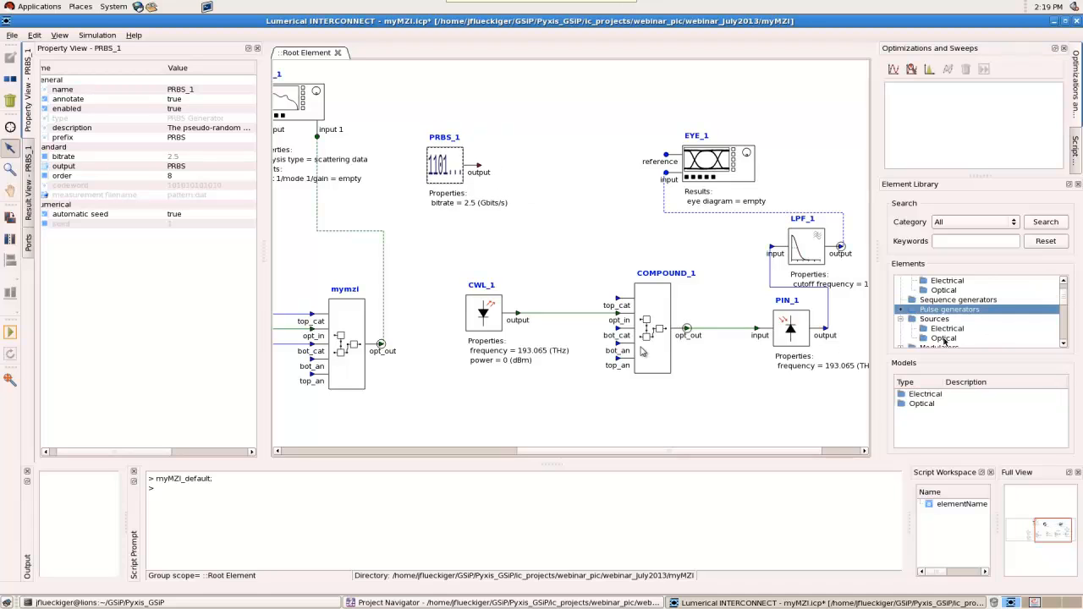
{"action": "double_click", "coordinate": [935, 396]}
{"action": "left_click_drag", "start_coordinate": [937, 395], "coordinate": [562, 171]}
{"action": "mouse_move", "coordinate": [480, 165]}
{"action": "left_mouse_down"}
{"action": "mouse_move", "coordinate": [565, 176]}
{"action": "mouse_move", "coordinate": [590, 167]}
{"action": "mouse_move", "coordinate": [603, 355]}
{"action": "mouse_move", "coordinate": [611, 321]}
{"action": "mouse_move", "coordinate": [618, 329]}
{"action": "left_mouse_up"}
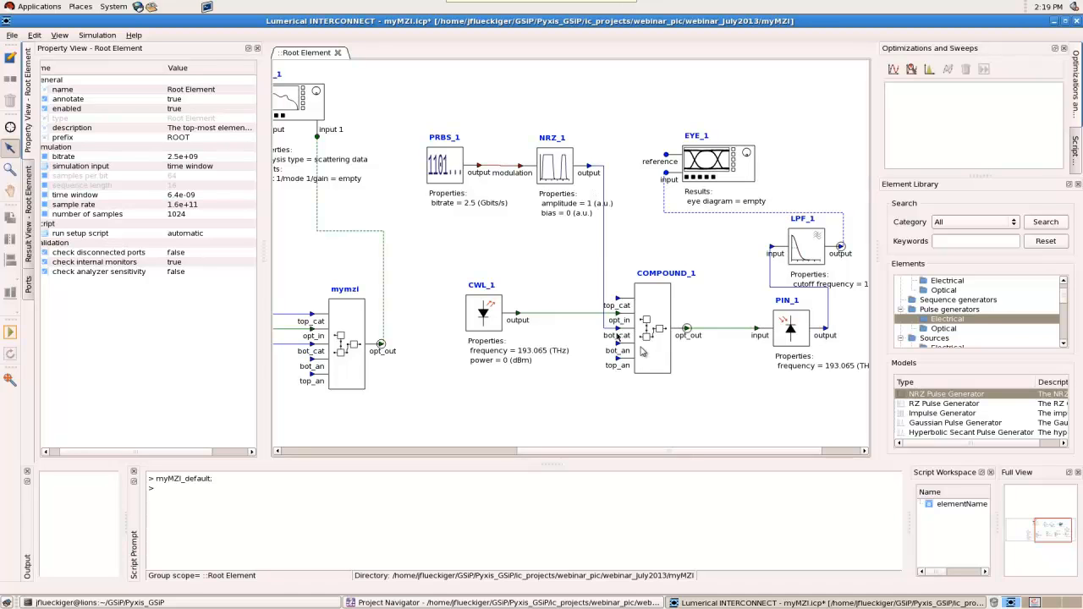
{"action": "mouse_move", "coordinate": [590, 167]}
{"action": "left_mouse_down"}
{"action": "mouse_move", "coordinate": [687, 146]}
{"action": "mouse_move", "coordinate": [666, 156]}
{"action": "left_mouse_up"}
{"action": "left_click", "coordinate": [666, 154]}
Add an electrical DC Source below the CW laser and wire its output to the copied MZI's top_cat port
{"action": "scroll", "coordinate": [963, 345], "scroll_direction": "up", "scroll_amount": 1}
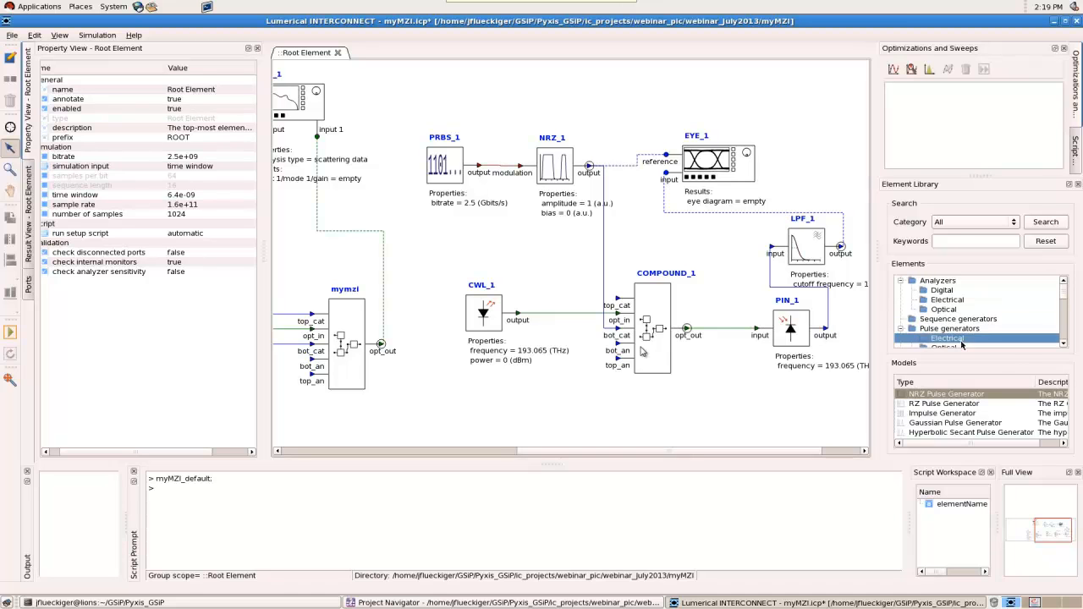
{"action": "scroll", "coordinate": [963, 345], "scroll_direction": "down", "scroll_amount": 2}
{"action": "left_click", "coordinate": [947, 309]}
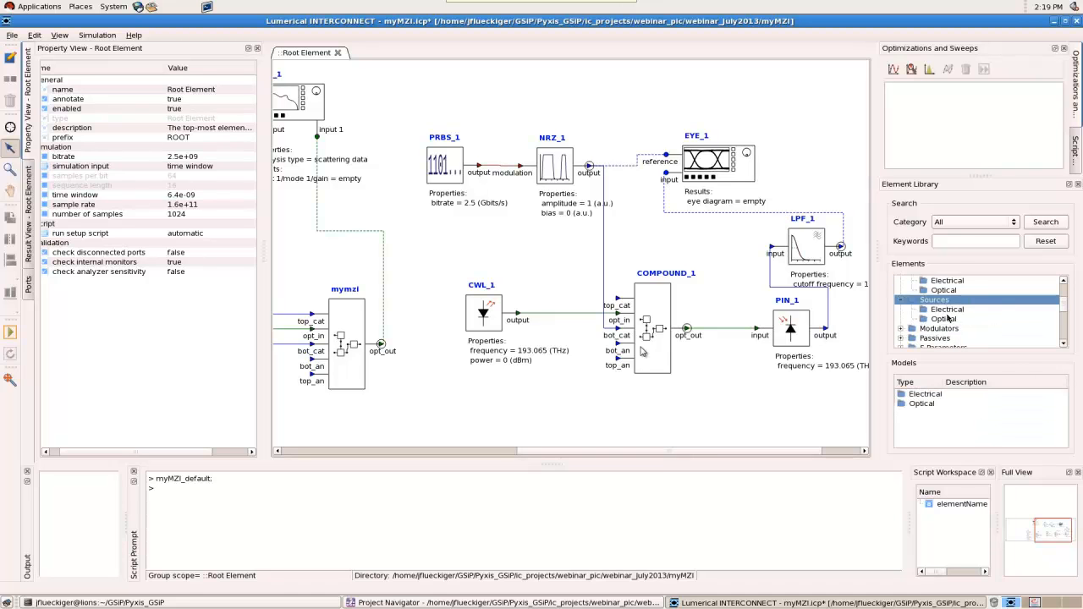
{"action": "left_click_drag", "start_coordinate": [928, 395], "coordinate": [617, 280]}
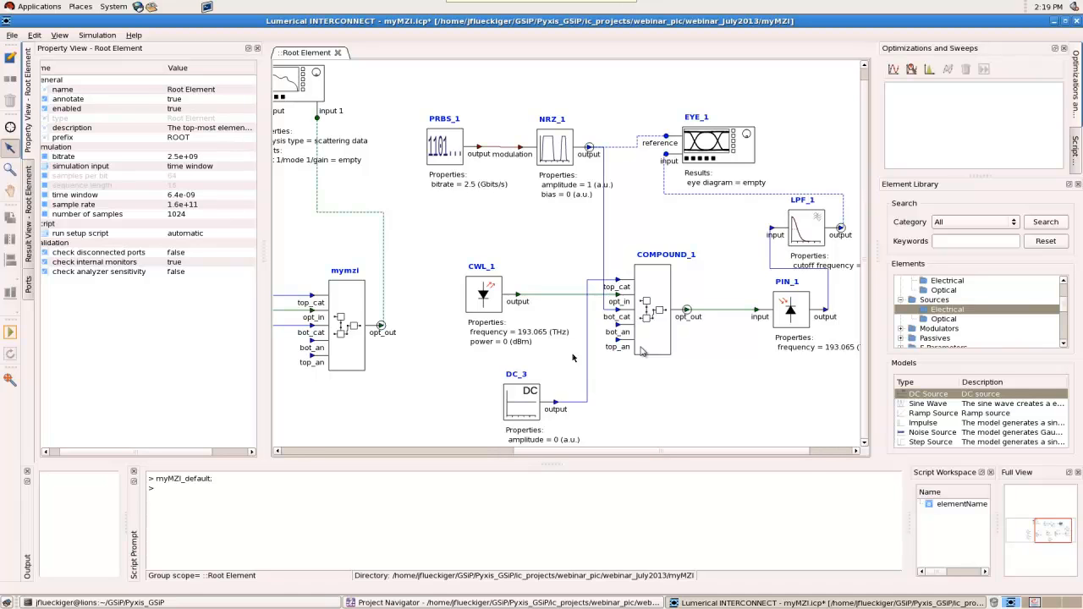
{"action": "left_click_drag", "start_coordinate": [523, 405], "coordinate": [494, 391]}
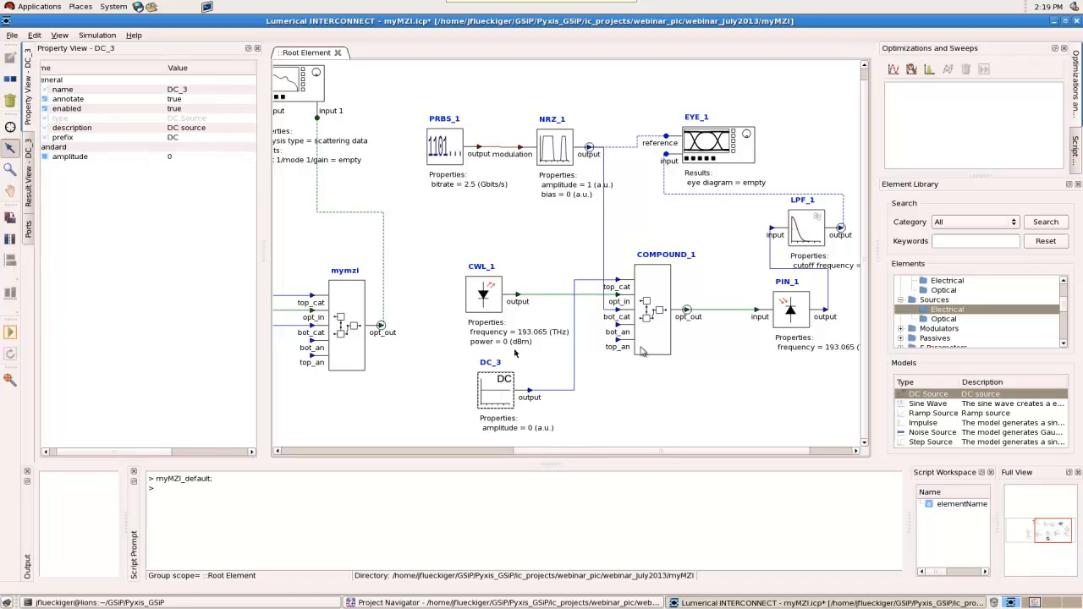
Switch the root element's simulation input to sequence length
{"action": "scroll", "coordinate": [548, 281], "scroll_direction": "up", "scroll_amount": 1}
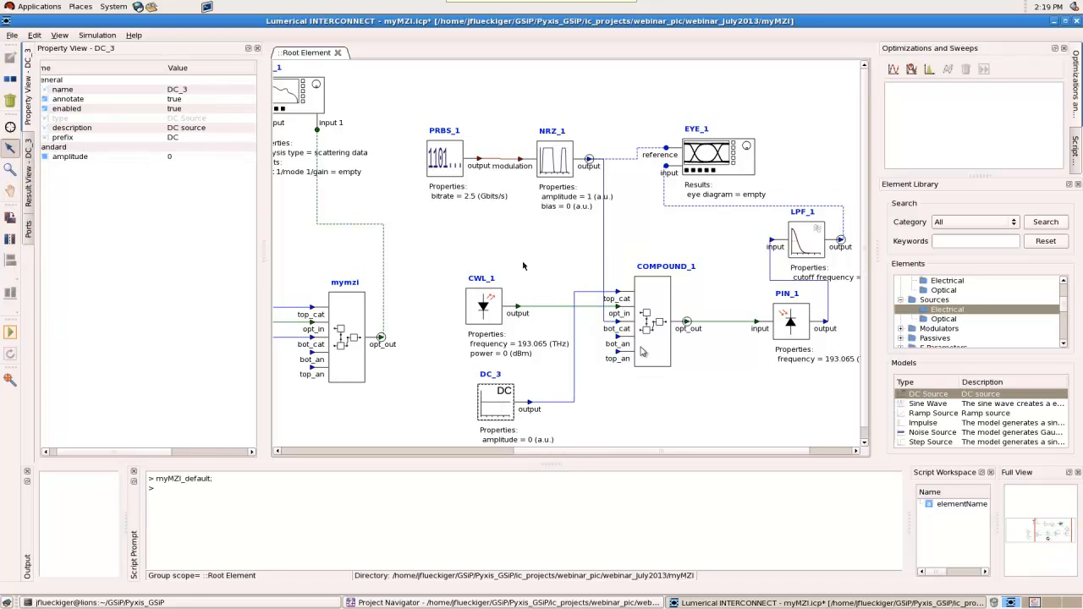
{"action": "left_click", "coordinate": [453, 162]}
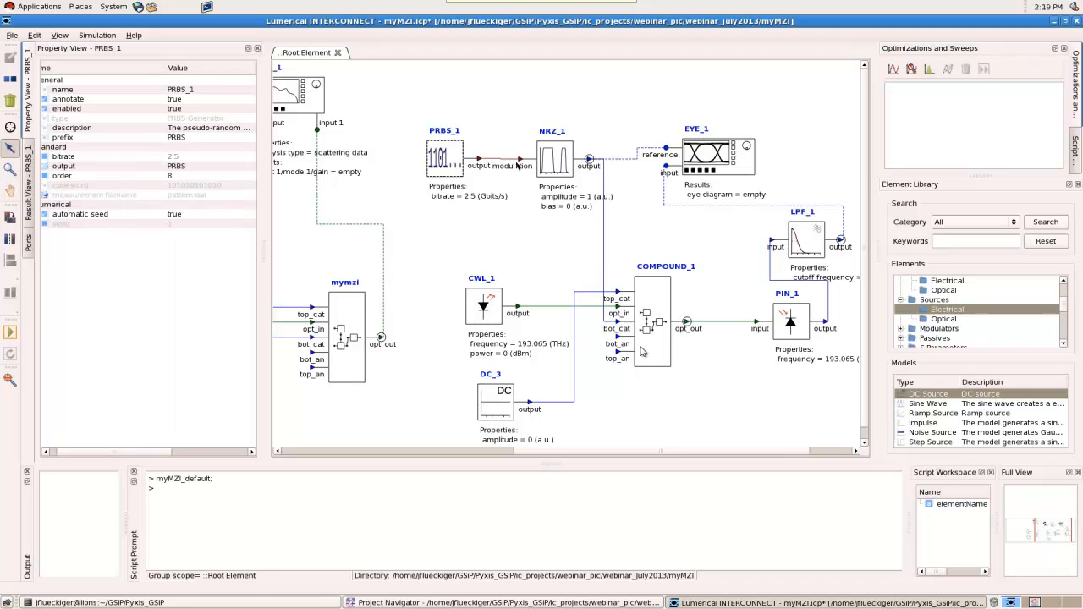
{"action": "left_click", "coordinate": [509, 116]}
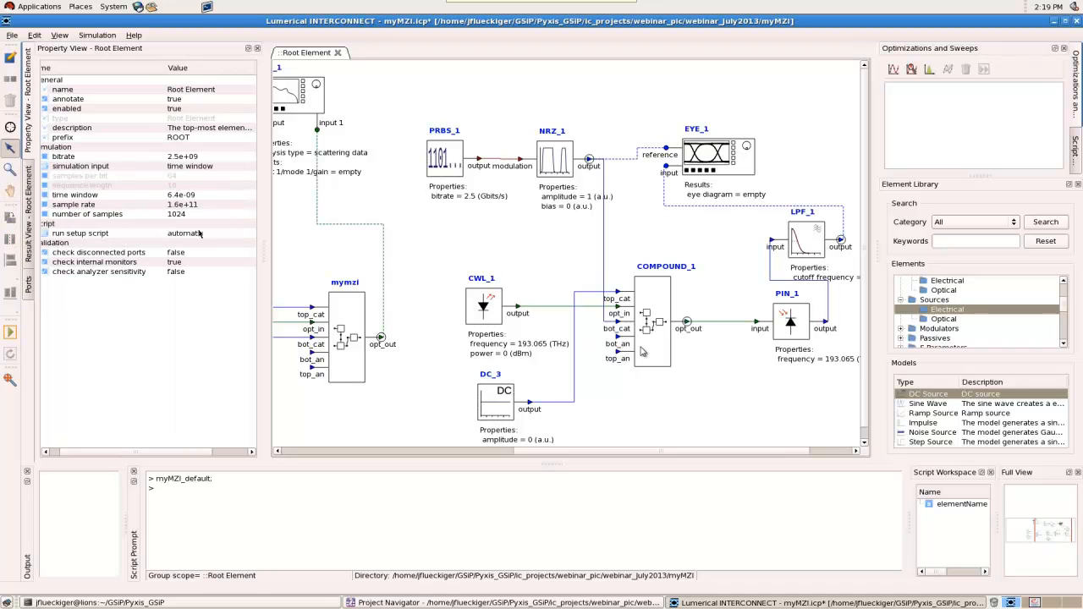
{"action": "left_click", "coordinate": [187, 170]}
{"action": "left_click", "coordinate": [199, 169]}
{"action": "left_click", "coordinate": [199, 167]}
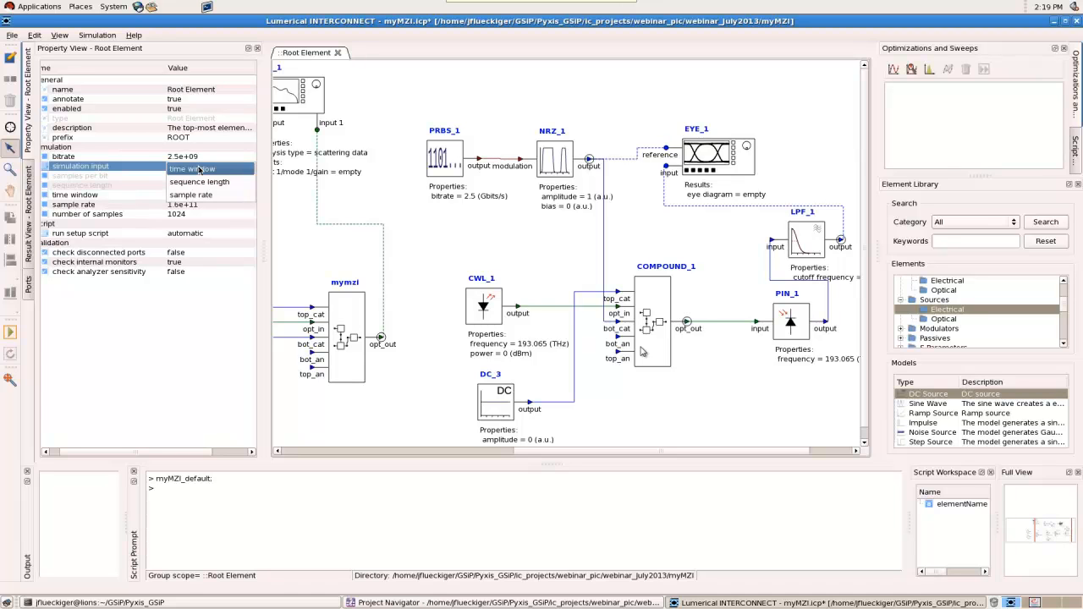
{"action": "left_click", "coordinate": [203, 184]}
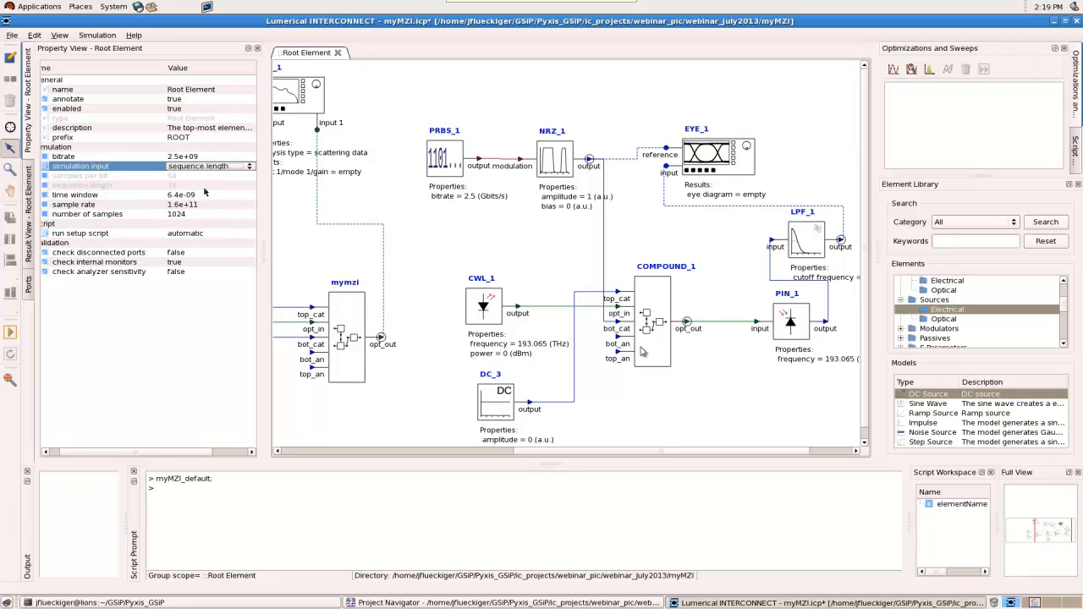
{"action": "left_click", "coordinate": [189, 308]}
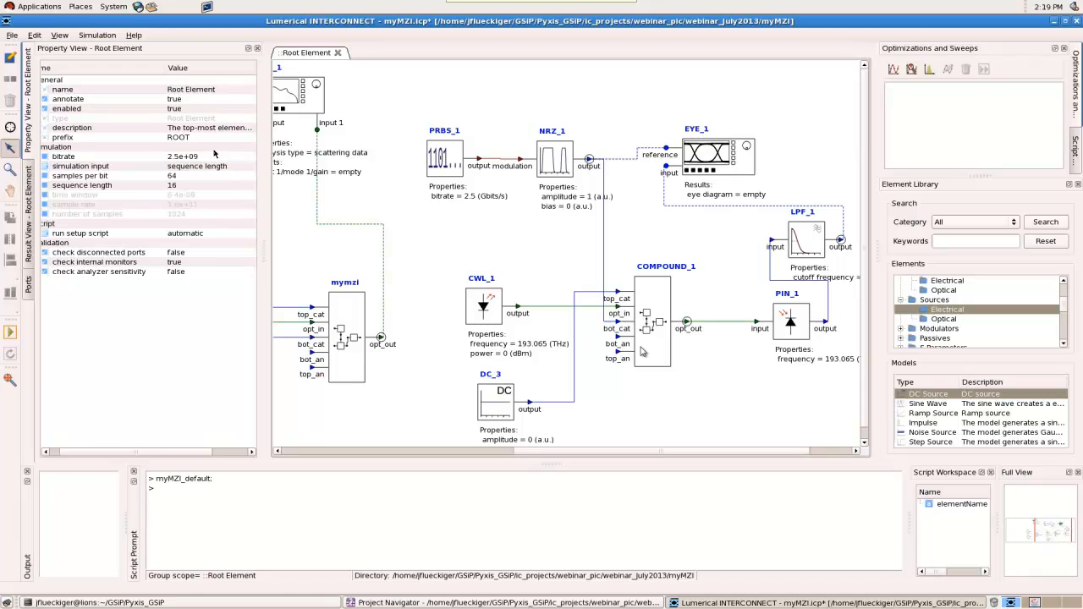
Set the root element's sequence length to 64 and run the simulation
{"action": "left_click", "coordinate": [185, 177]}
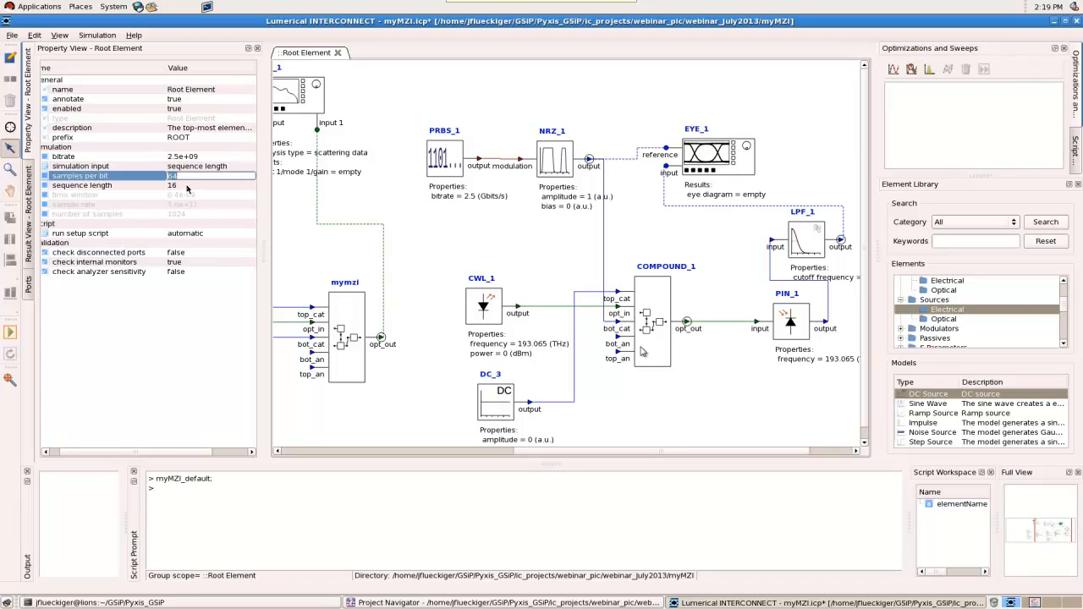
{"action": "left_click", "coordinate": [187, 186]}
{"action": "type", "text": "6"}
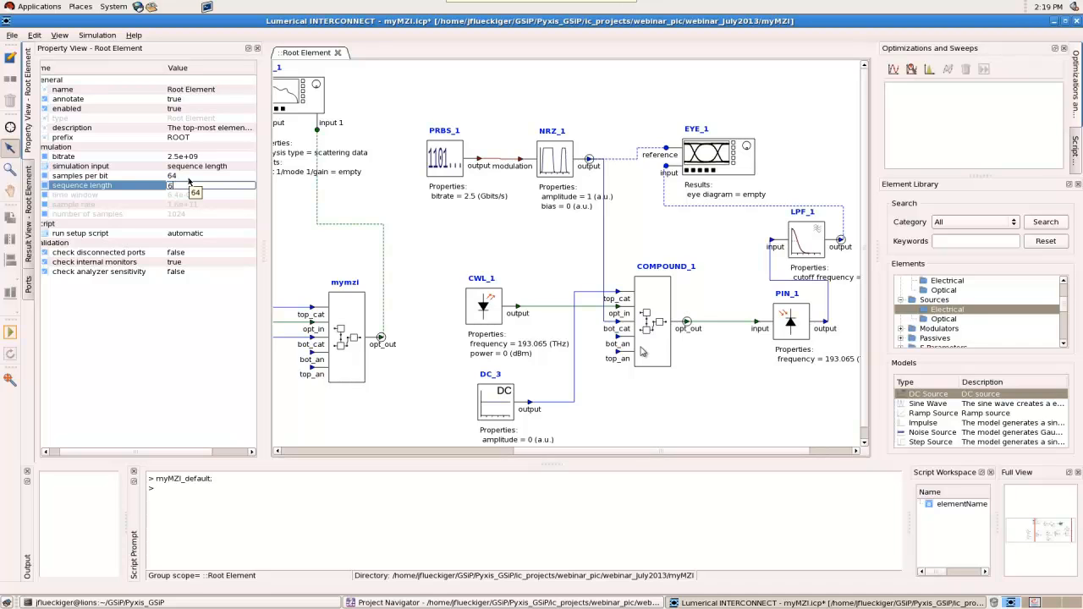
{"action": "key", "text": "Return"}
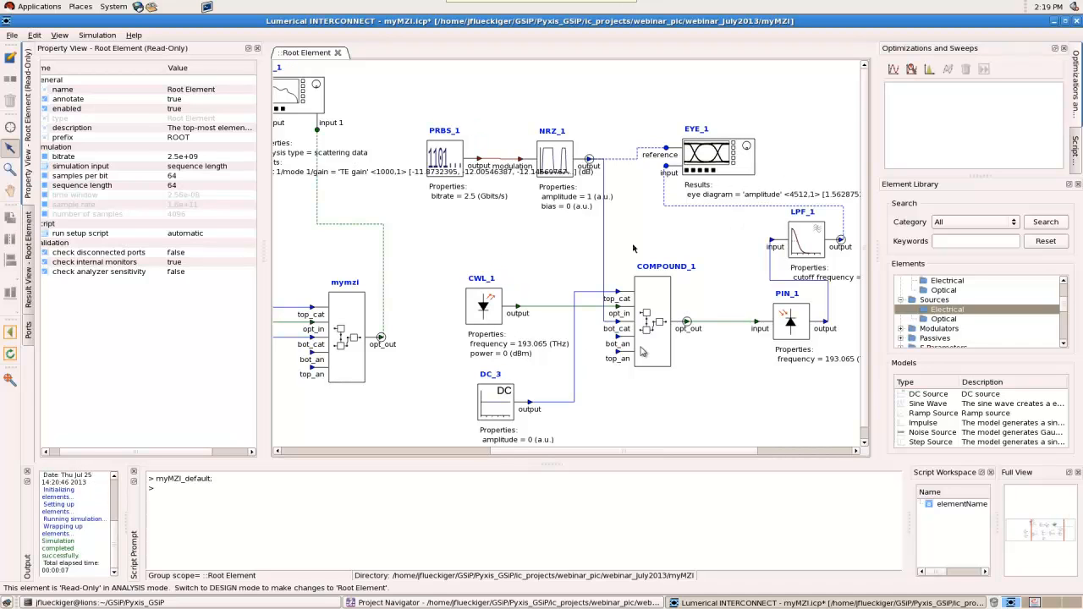
Visualize the eye diagram result of the eye diagram analyzer EYE_1 and examine the plot
{"action": "left_click", "coordinate": [716, 163]}
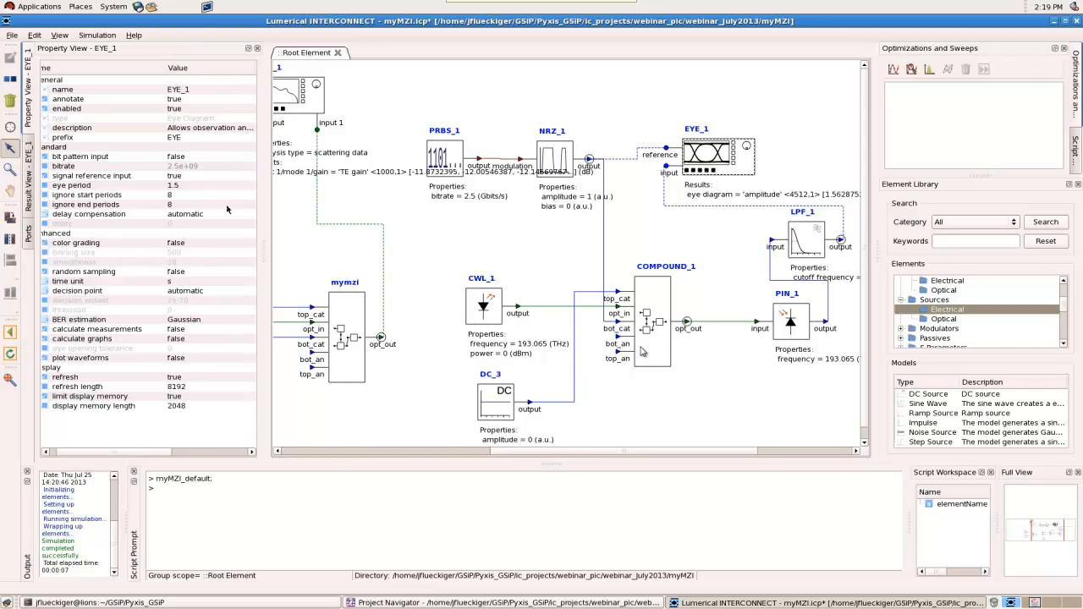
{"action": "left_click", "coordinate": [29, 188]}
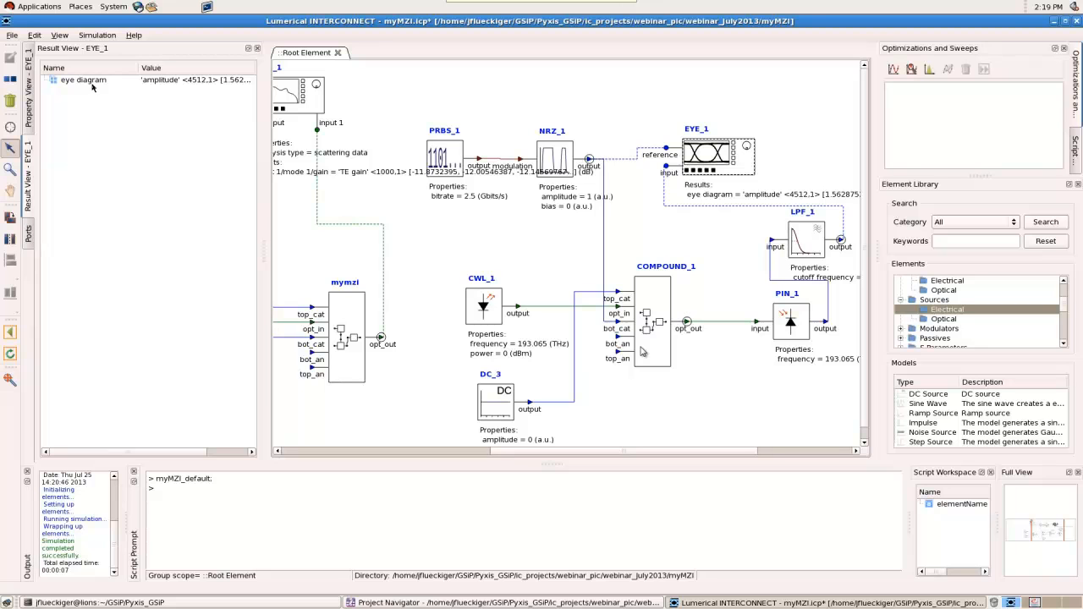
{"action": "right_click", "coordinate": [93, 82]}
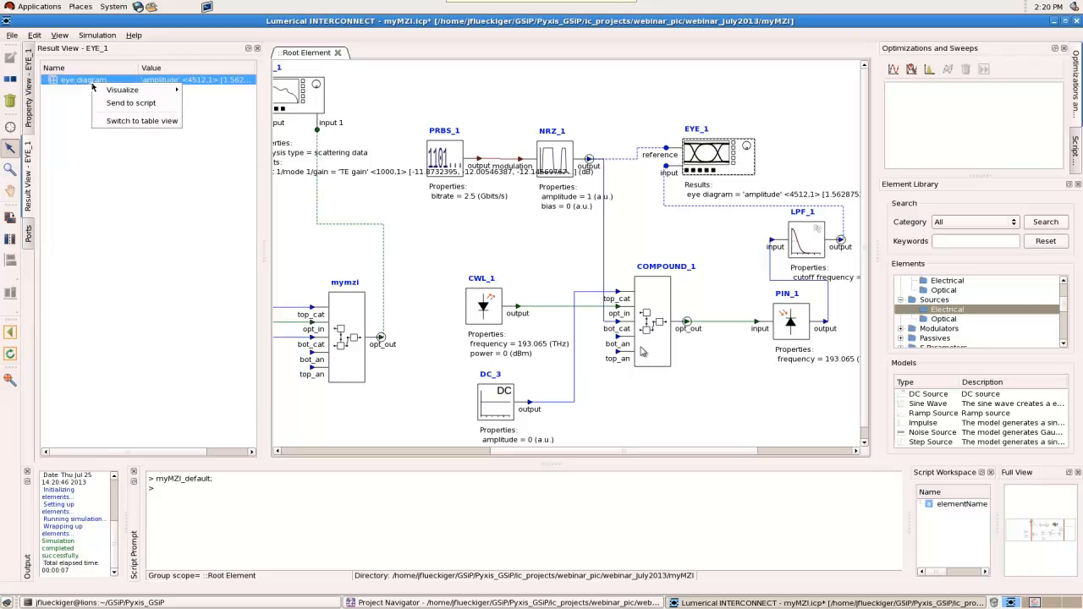
{"action": "mouse_move", "coordinate": [170, 90]}
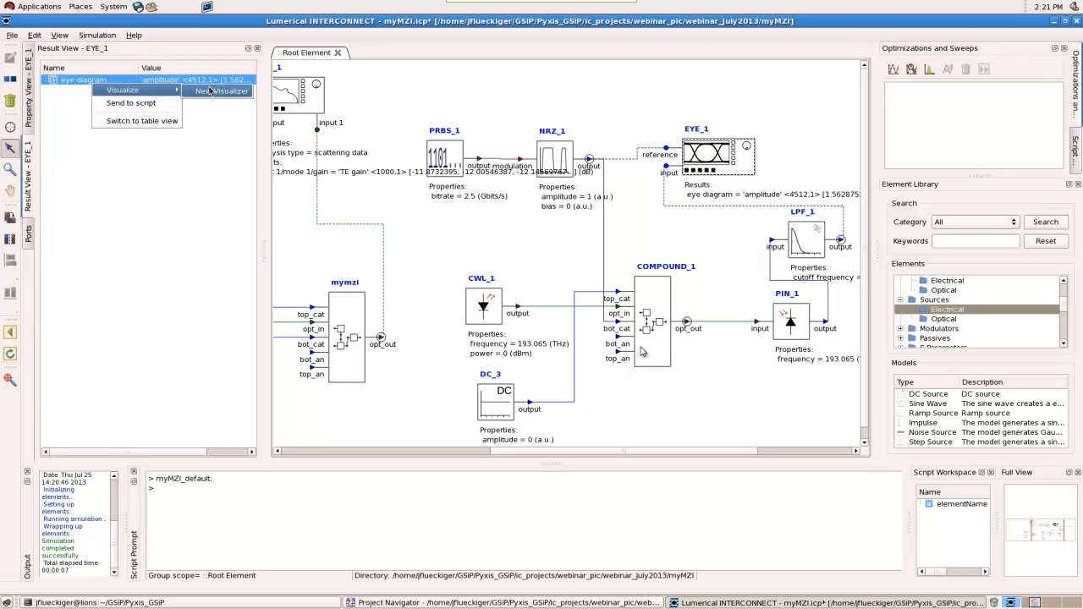
{"action": "left_click", "coordinate": [211, 91]}
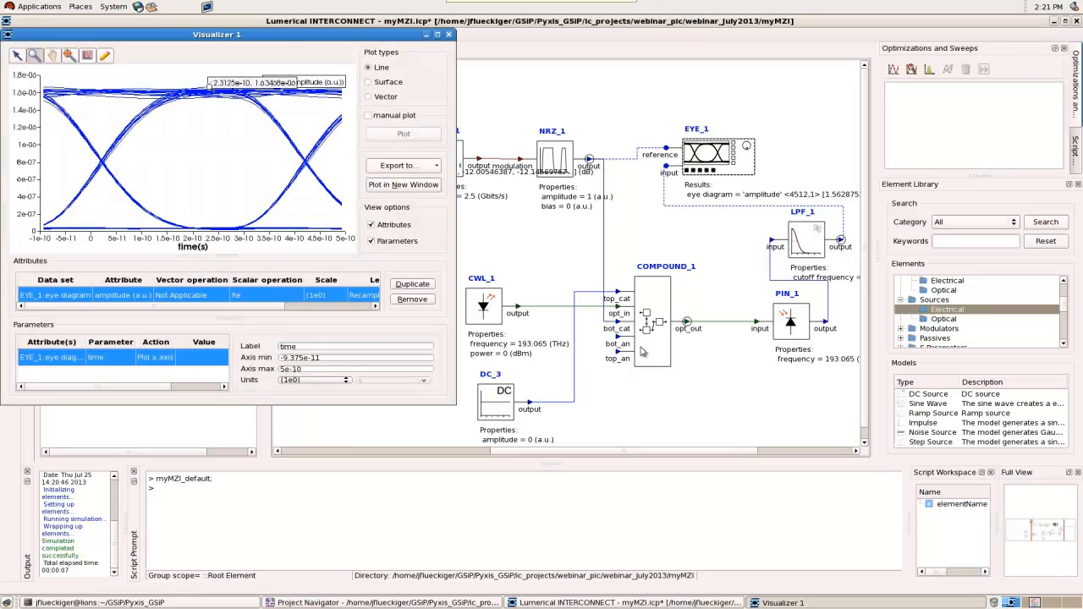
{"action": "left_click_drag", "start_coordinate": [212, 35], "coordinate": [418, 38]}
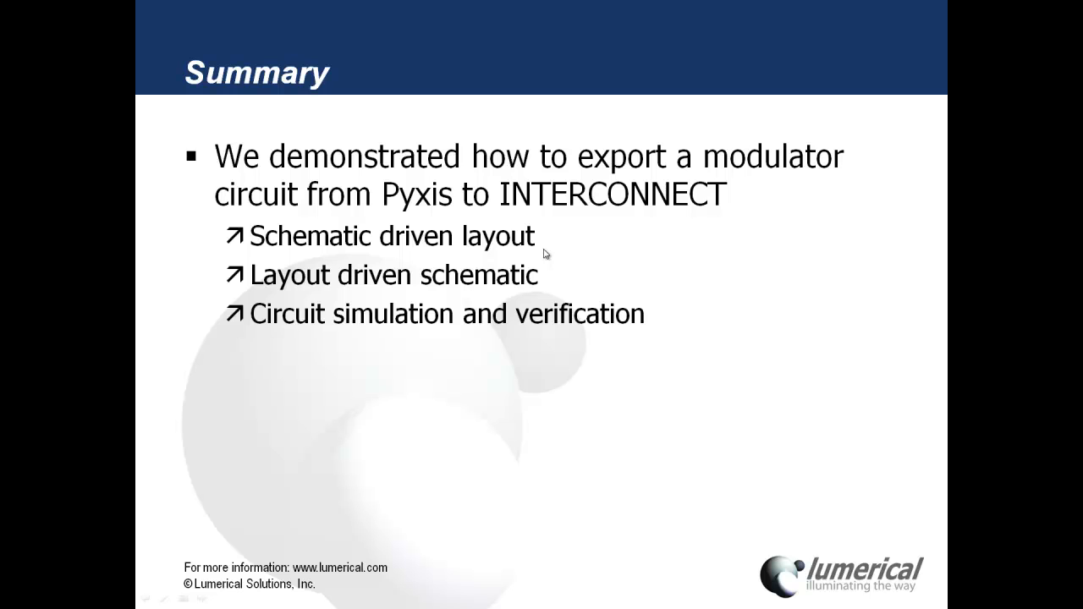
{"action": "left_click", "coordinate": [602, 291]}
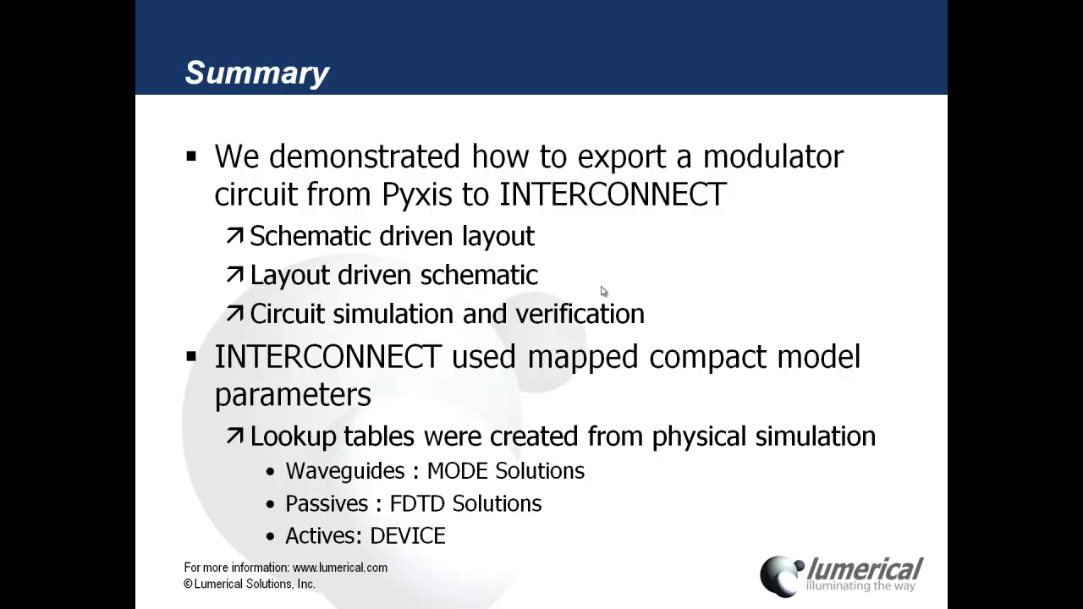